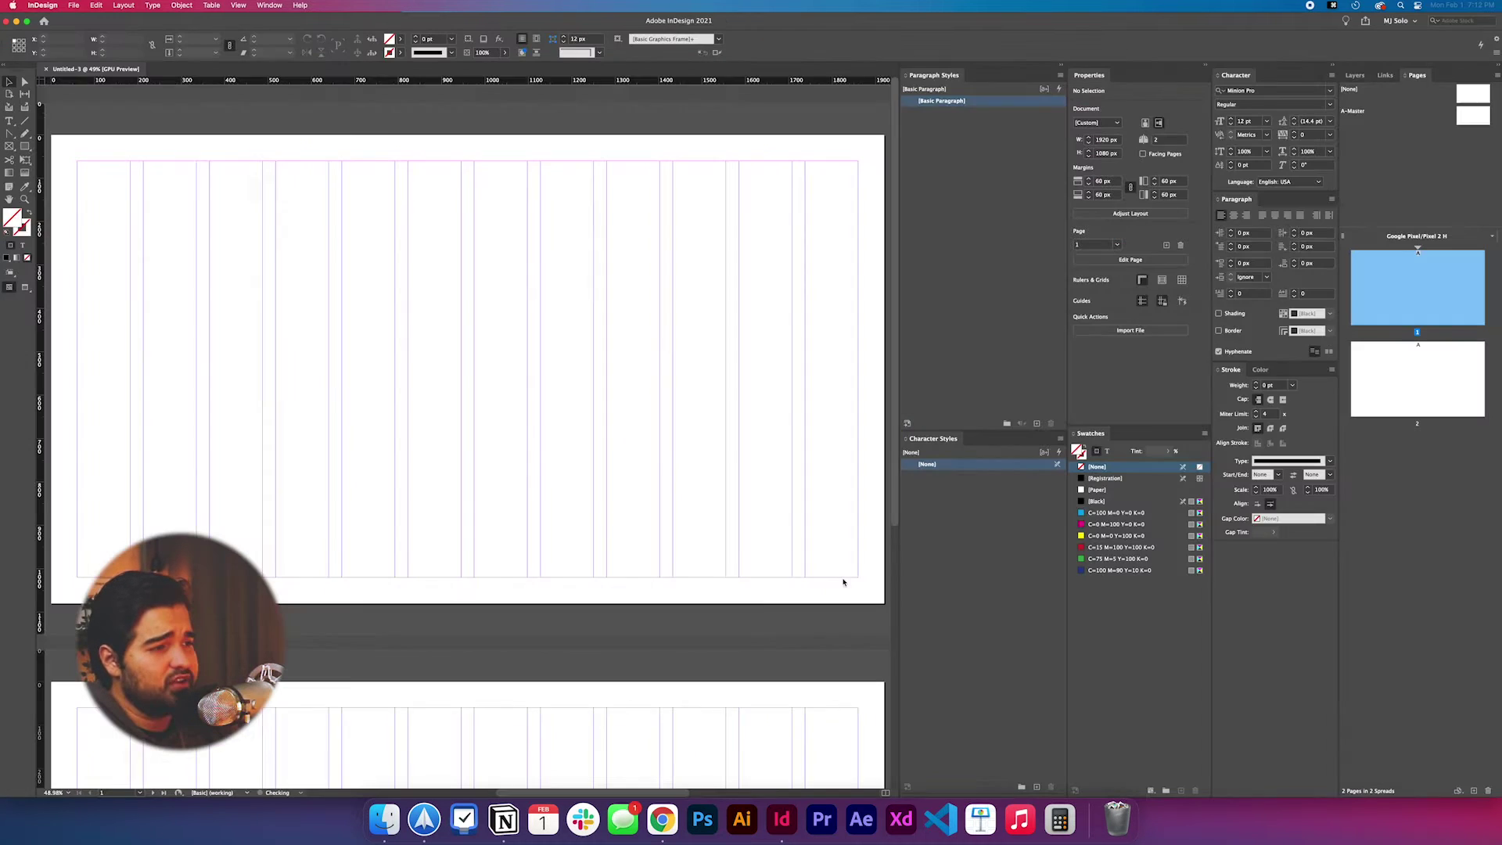
scroll(510, 443, down, 1)
scroll(505, 446, down, 3)
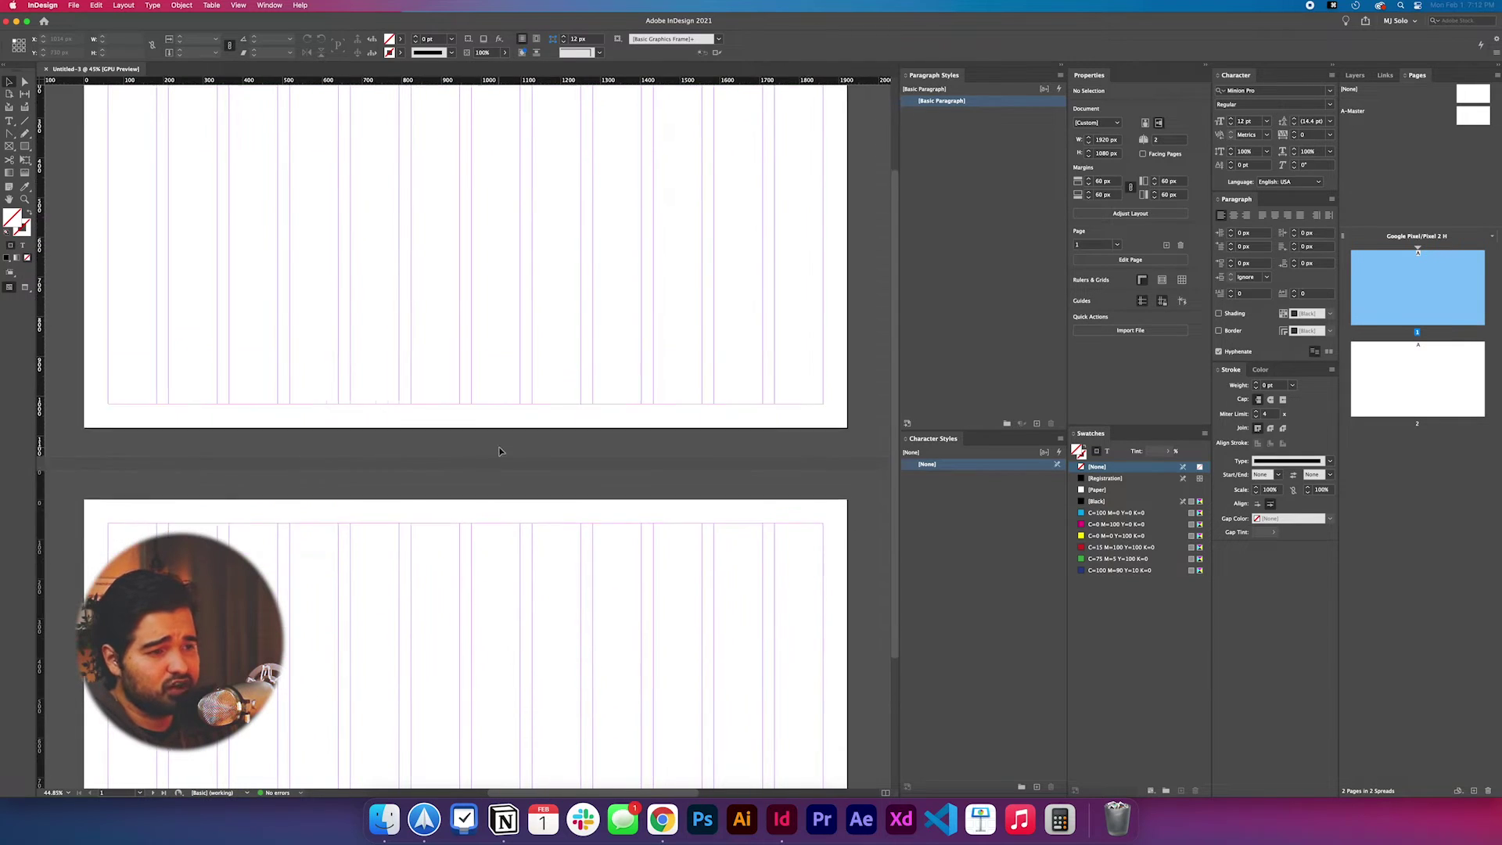
scroll(501, 451, up, 3)
scroll(501, 451, right, 1)
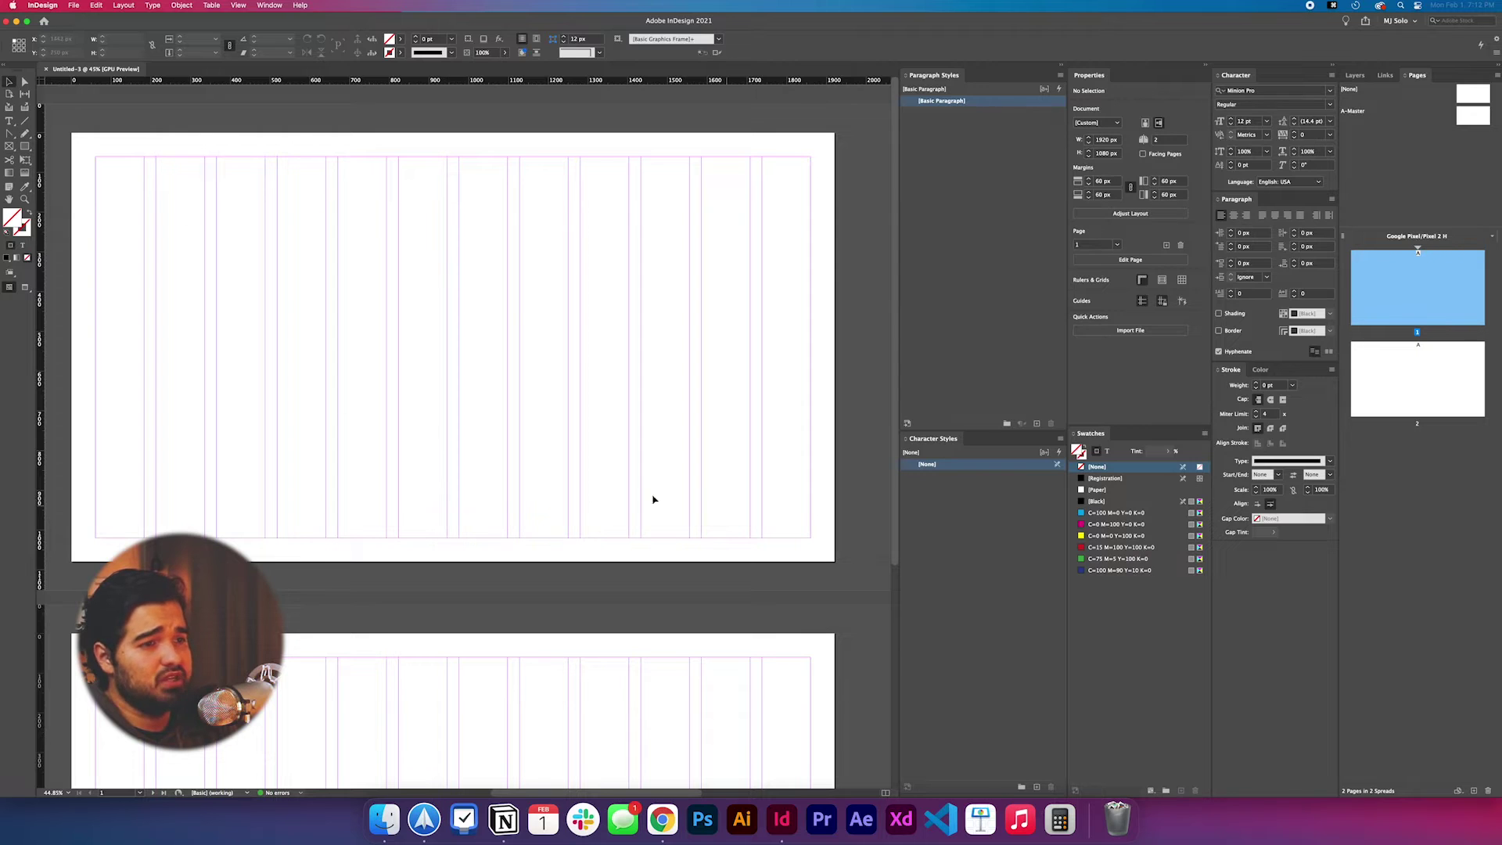
Step: Rename the A-Master page as "grid light and background", keeping the prefix A
click(1473, 117)
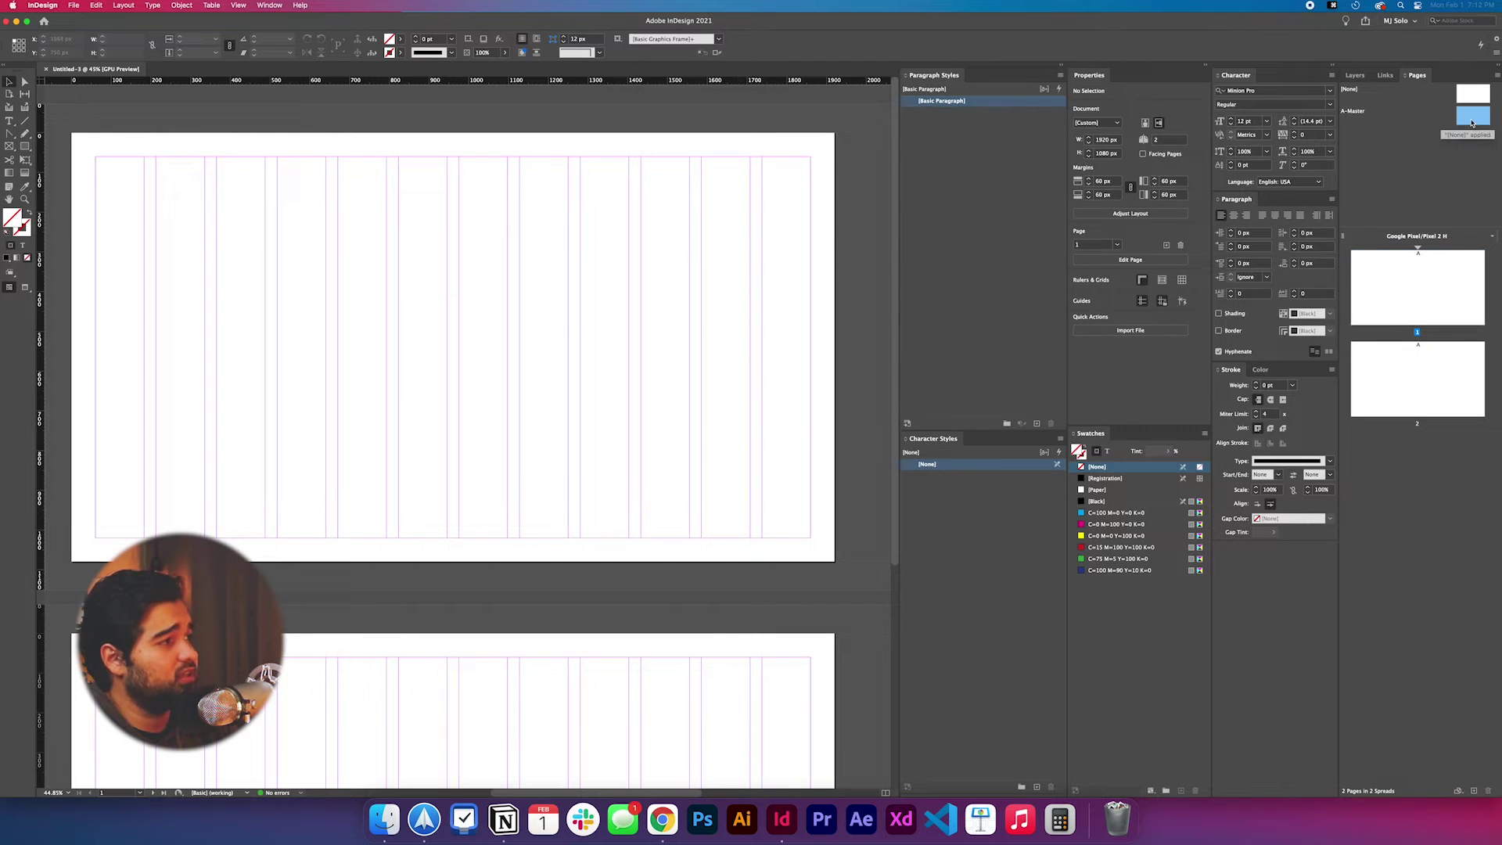
right_click(1473, 118)
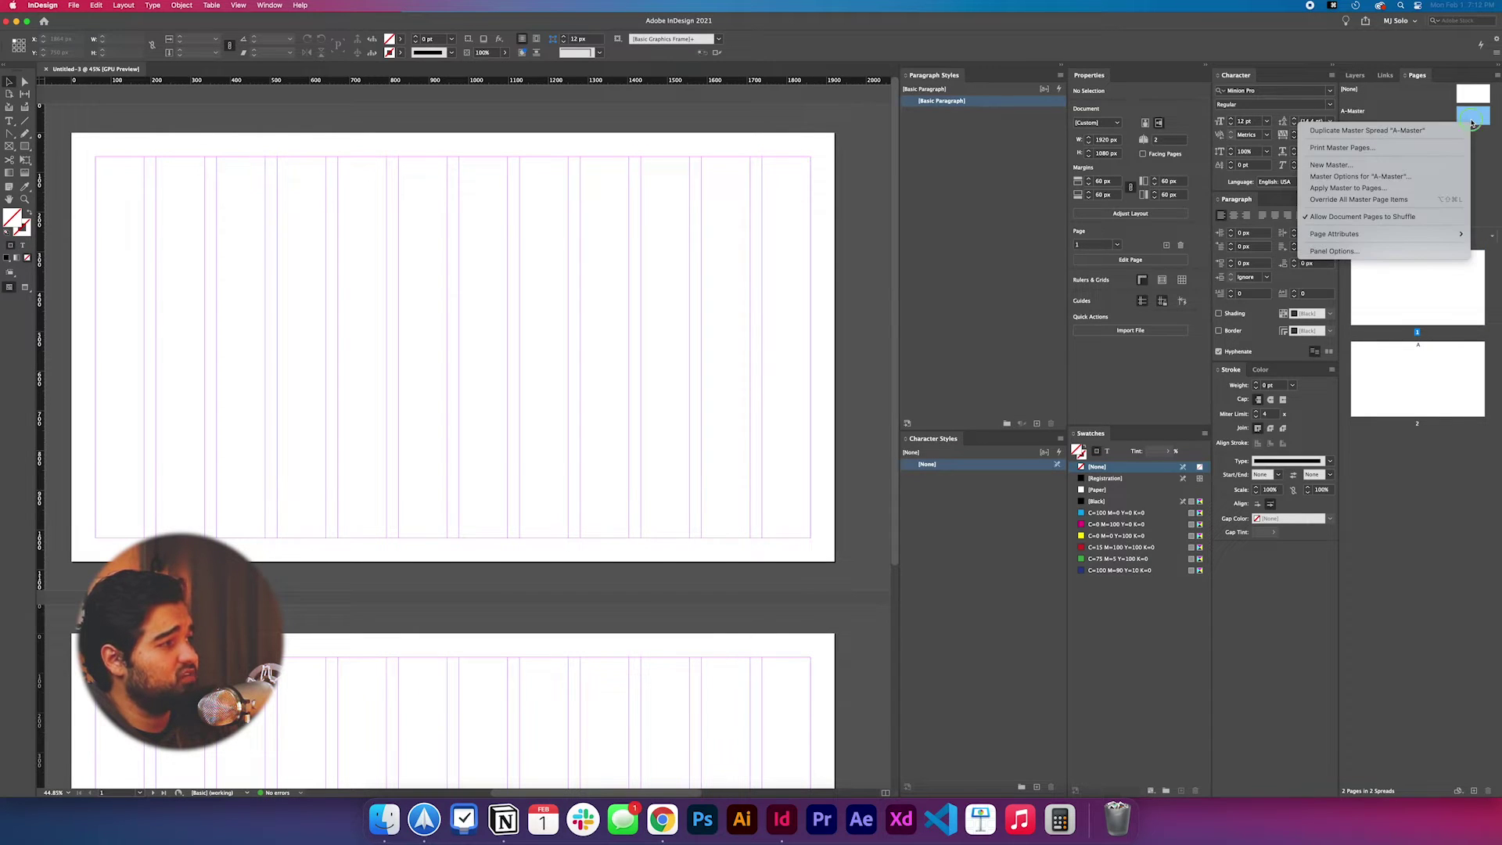
click(1367, 176)
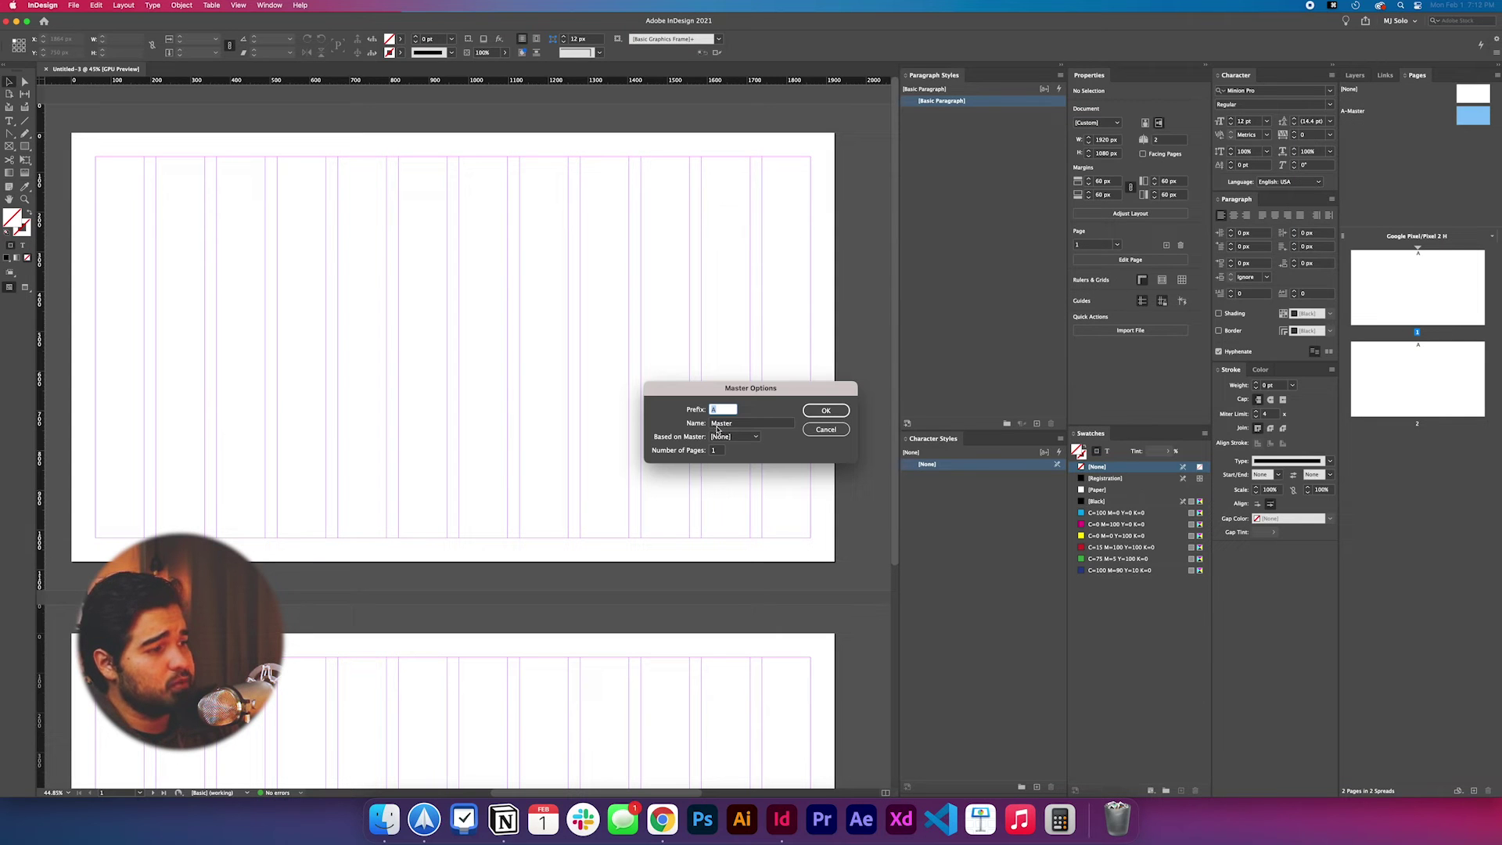
key(Tab)
text(grid light and background)
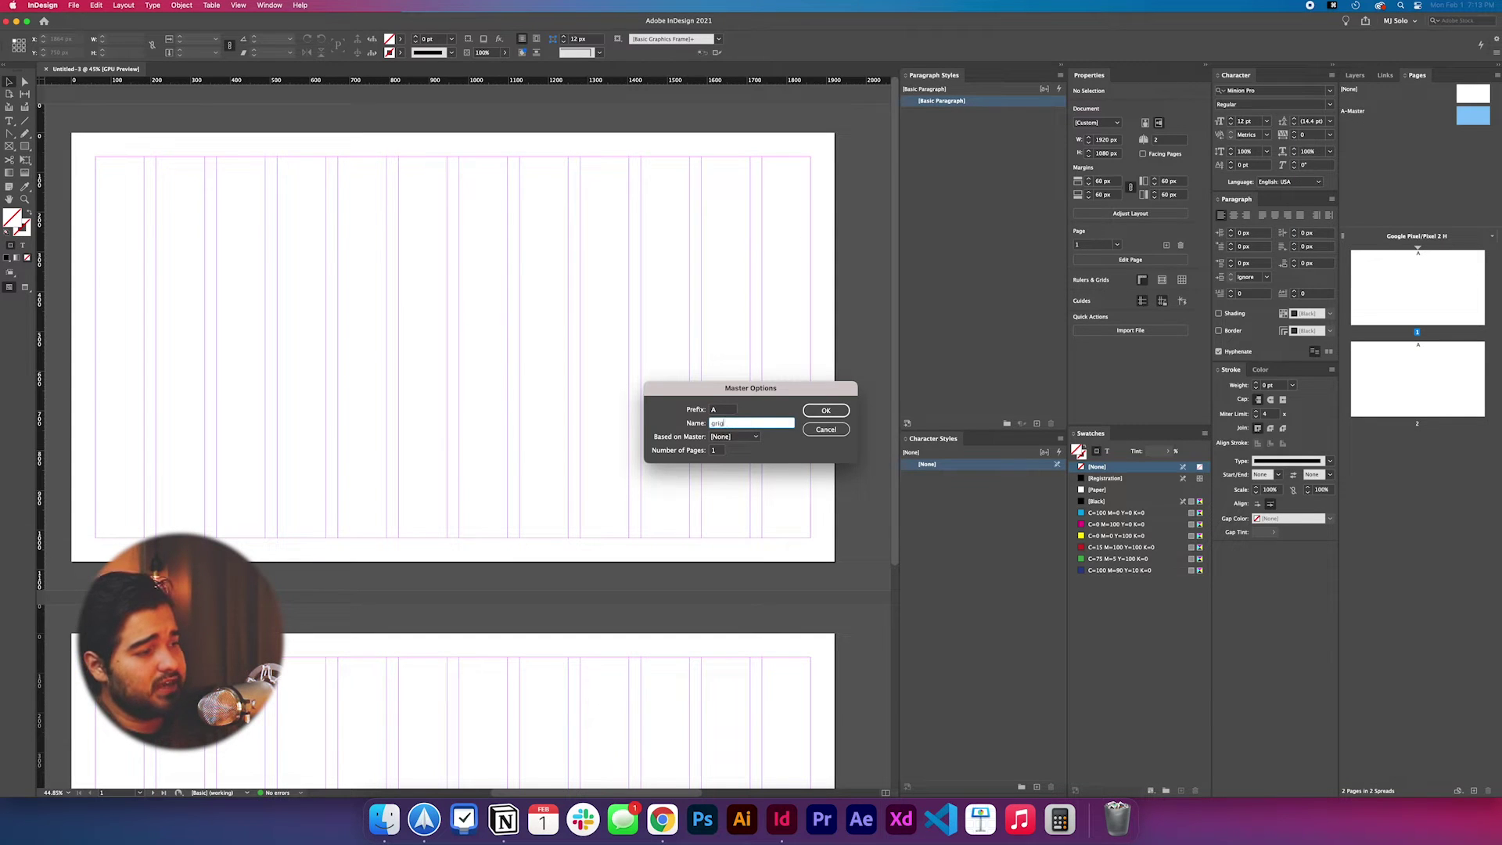
click(827, 409)
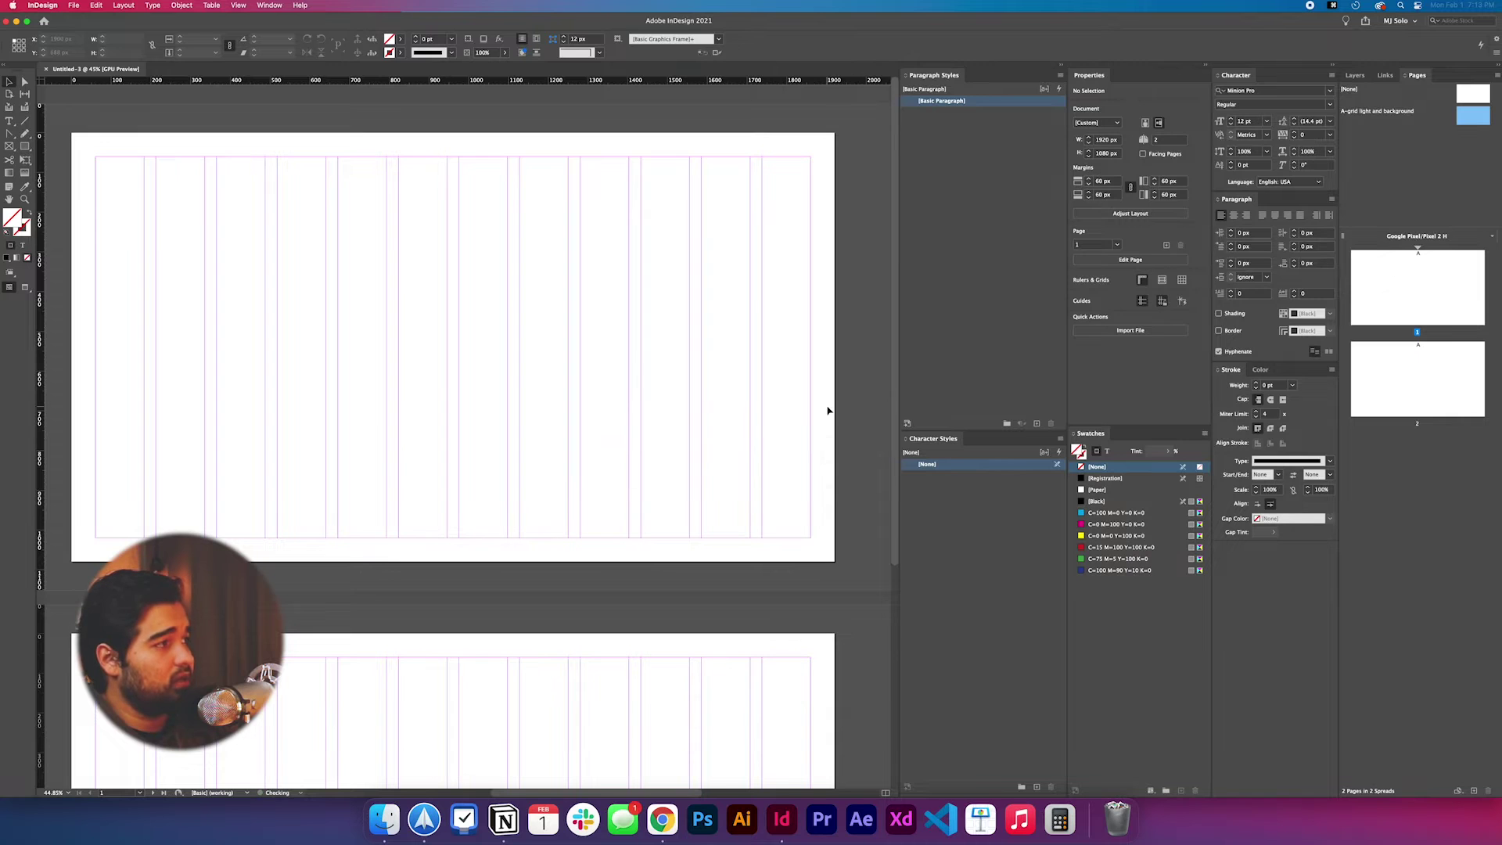
Step: Open the "grid light and background" master and draw a 1920 × 1080 px rectangle covering the whole page
double_click(1470, 115)
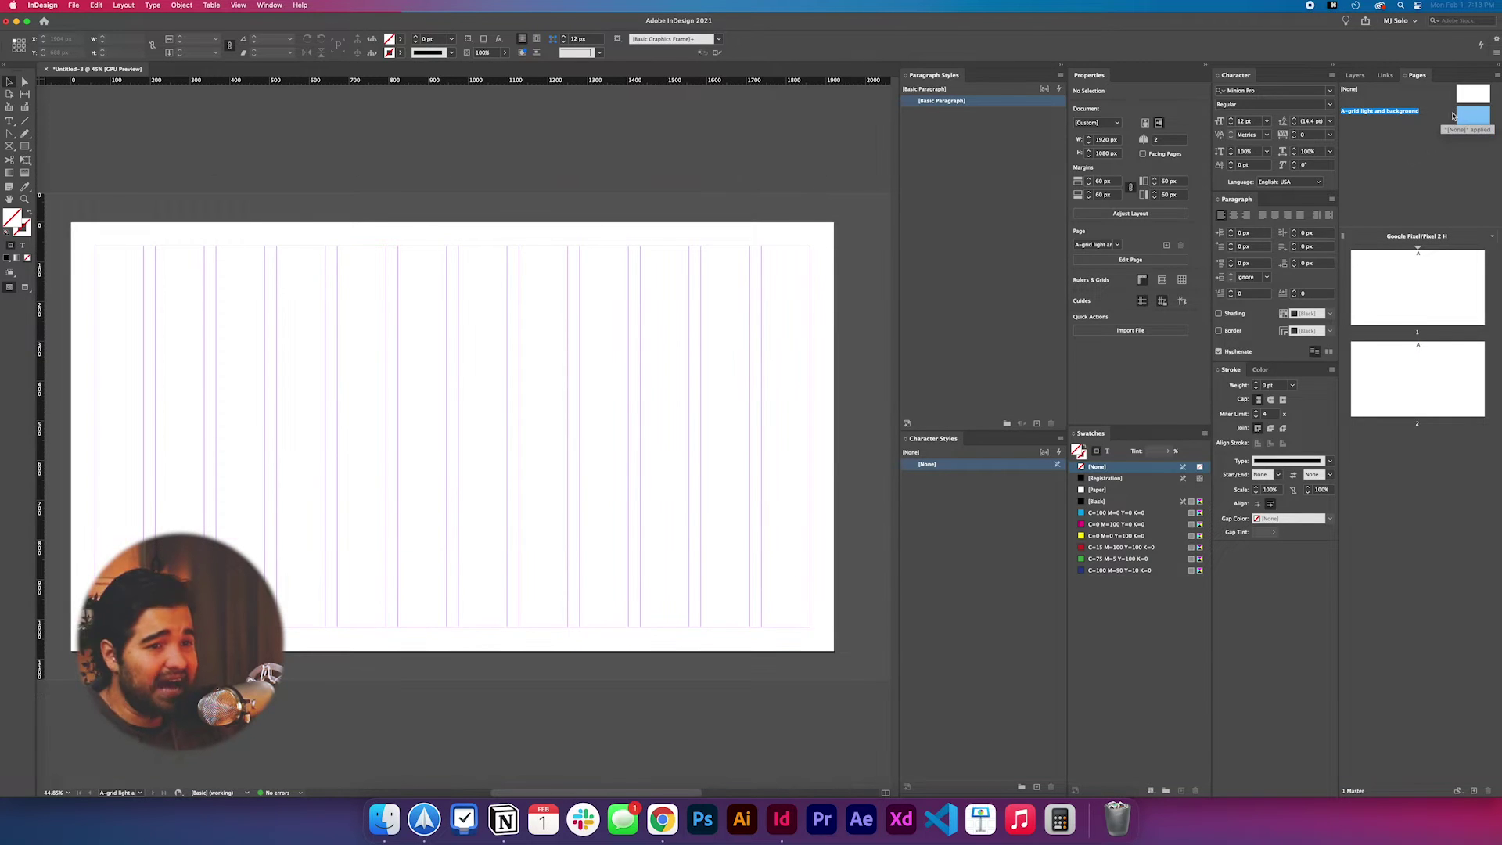
click(24, 148)
drag(69, 222, 659, 654)
Step: Fill the full-page rectangle on the master with the colour #f1f1f1 and deselect it
double_click(12, 218)
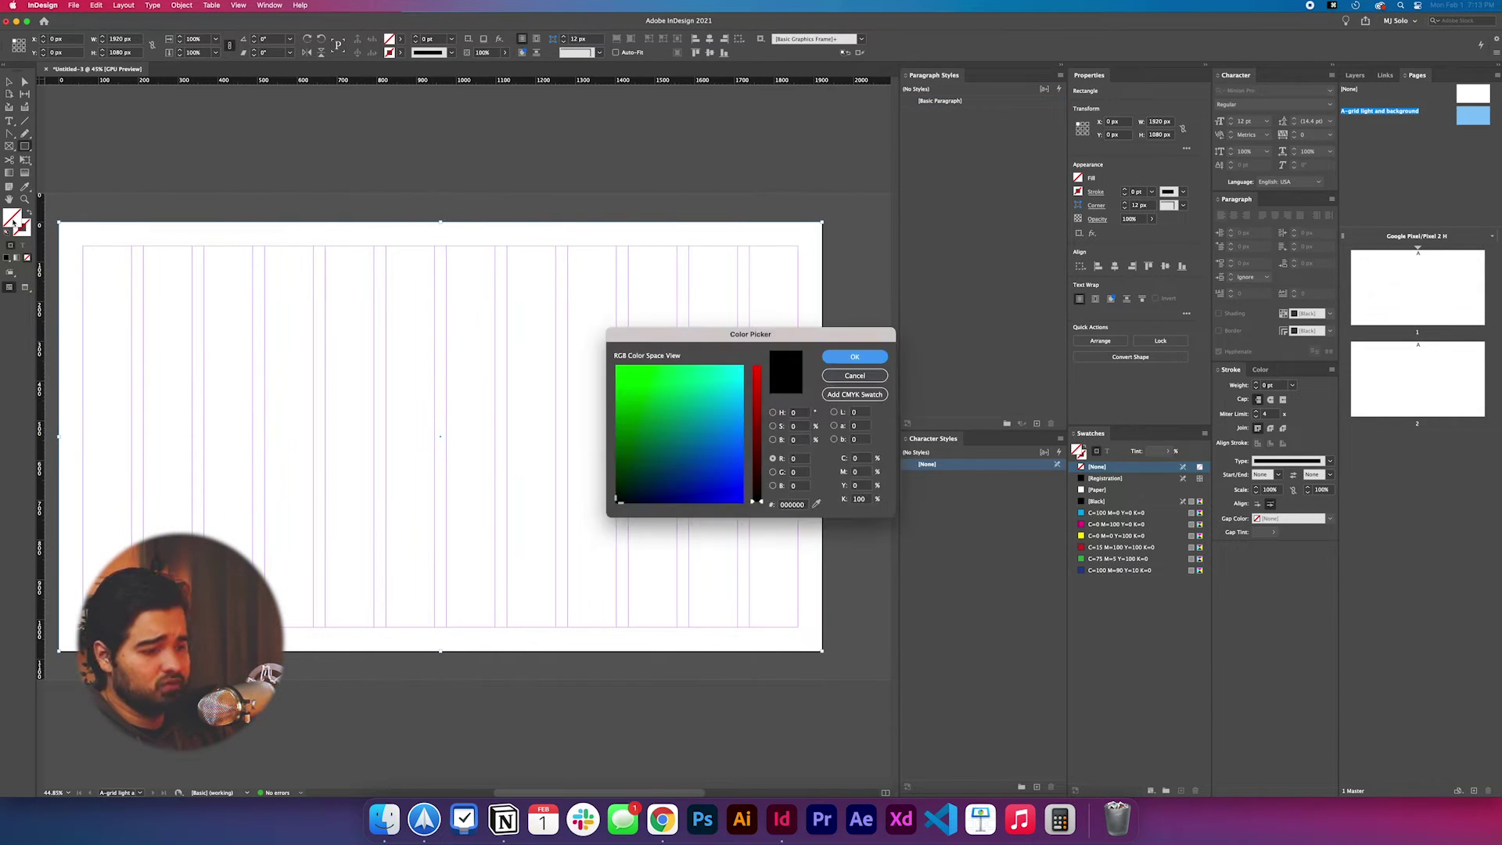
click(788, 503)
key(super+a)
text(f1f1f1)
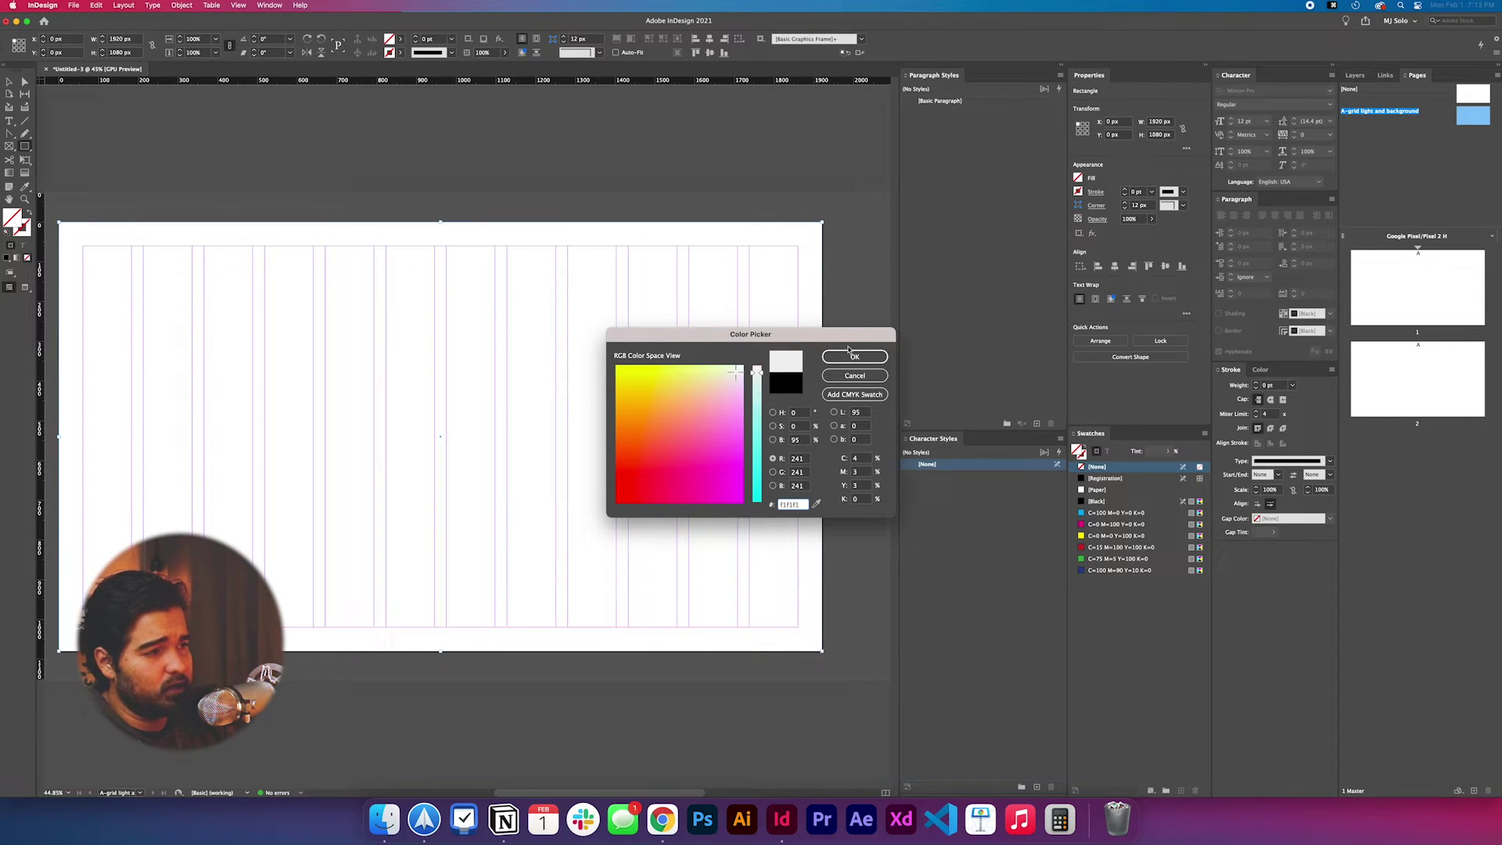
key(Return)
key(super+shift+a)
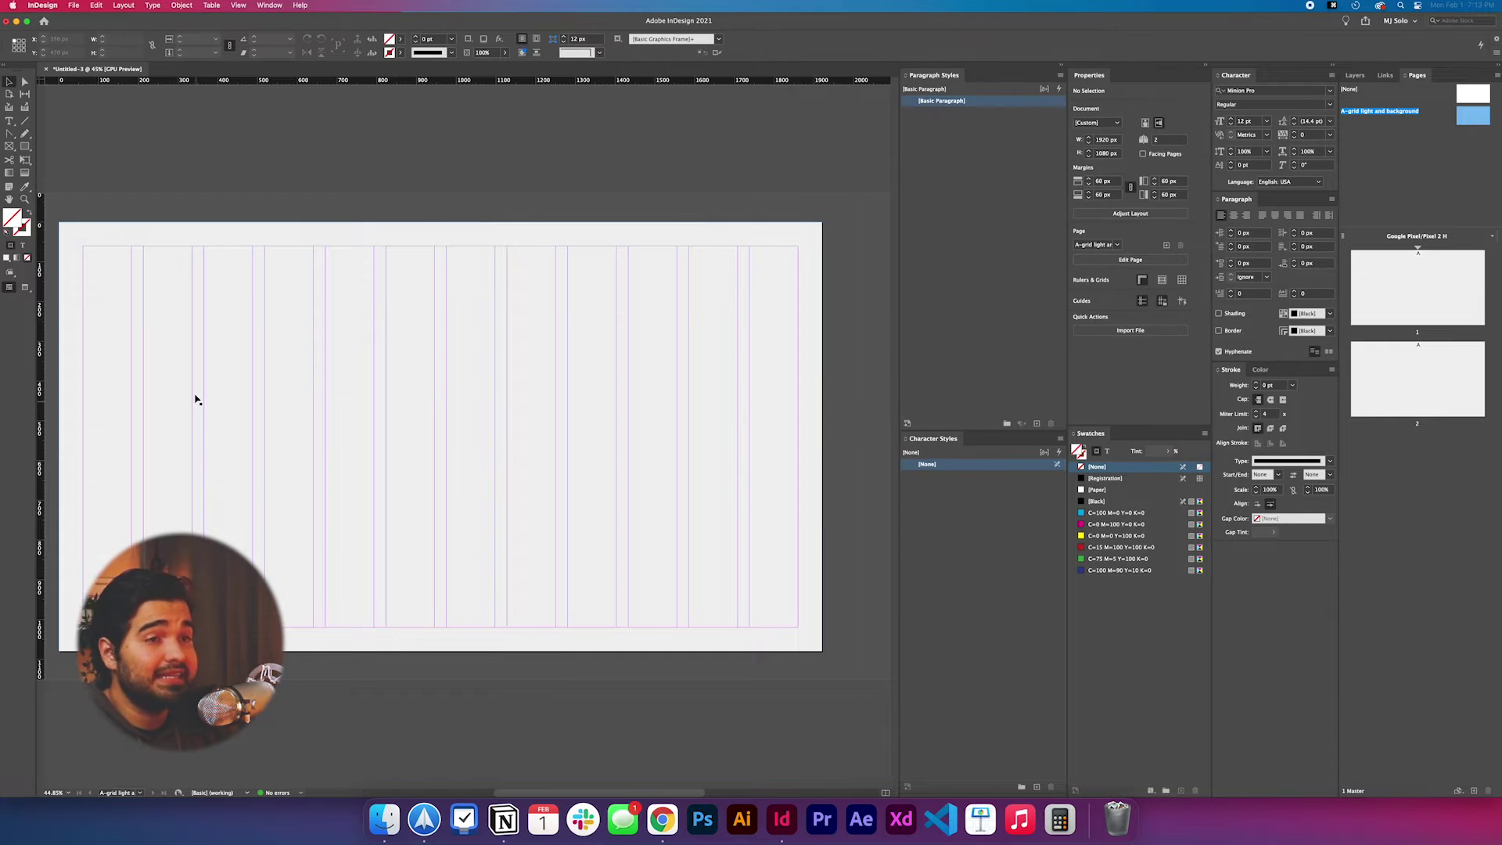
Step: Create guides on the master with 8 rows and a 30 px gutter, fitted to the margins
click(125, 5)
click(154, 57)
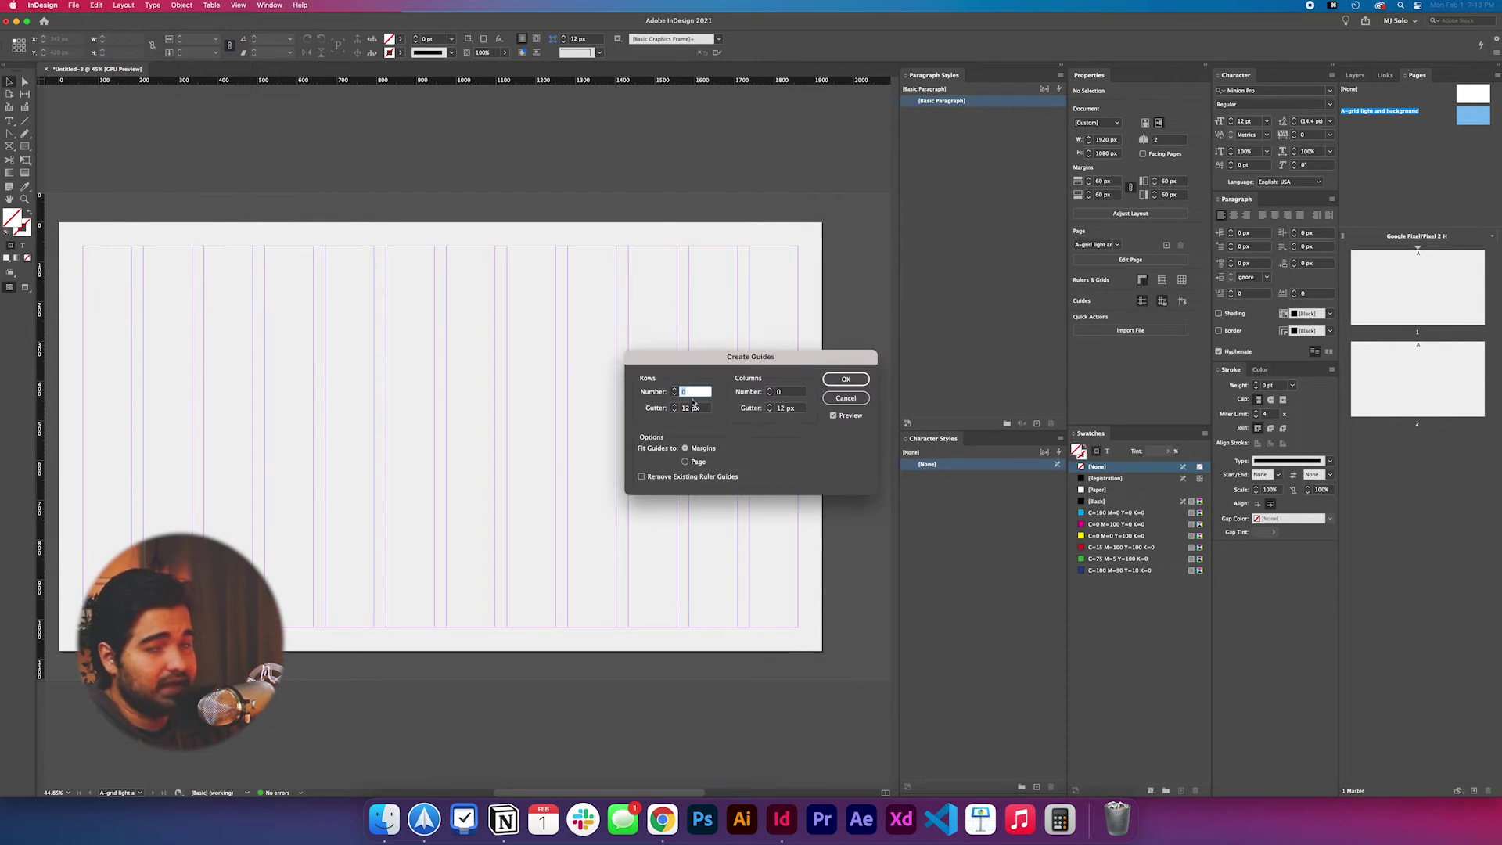
text(8)
key(Tab)
text(30)
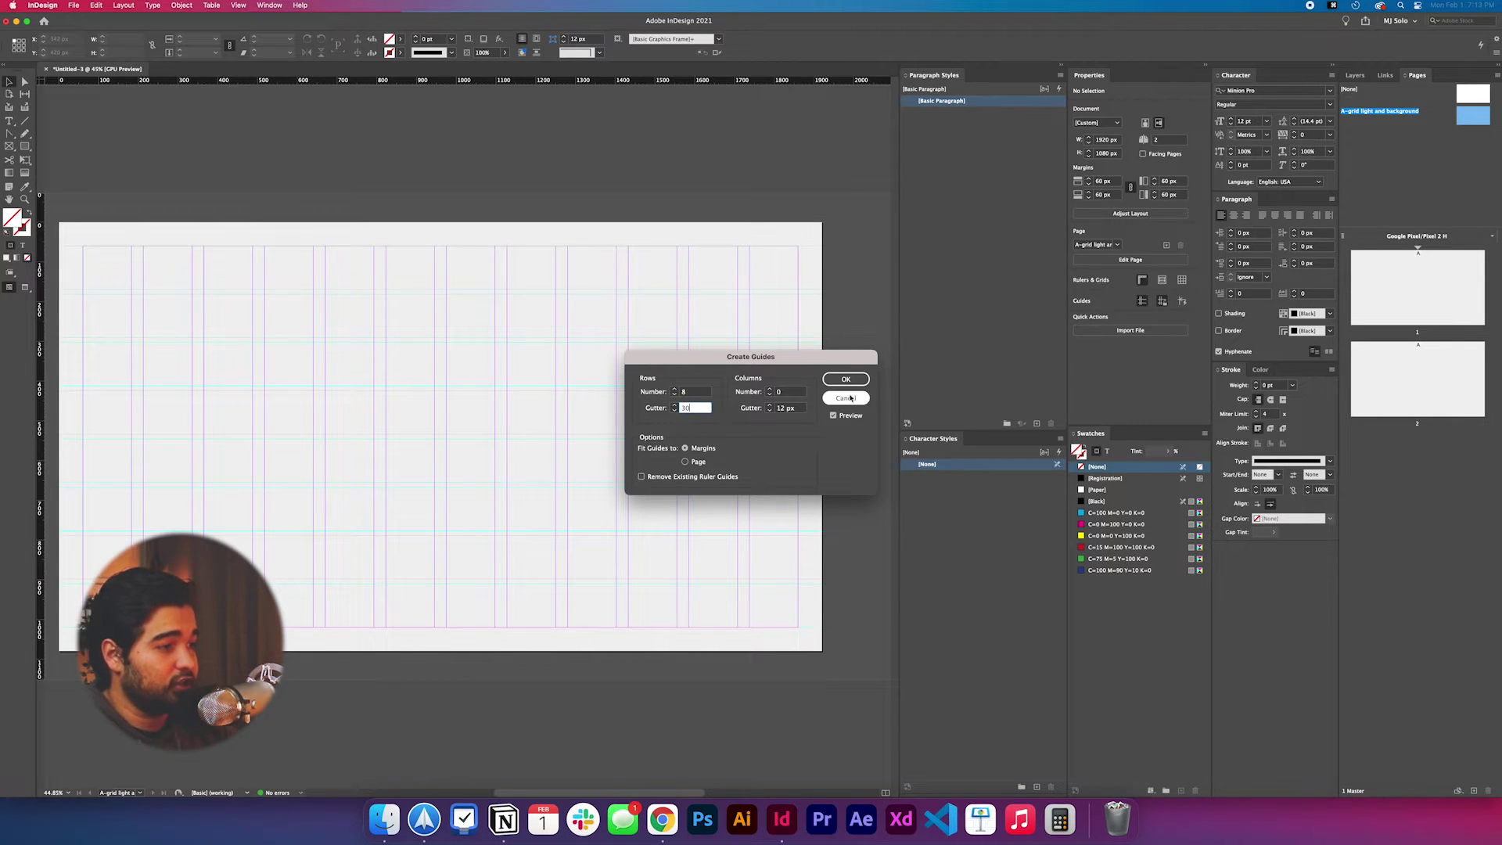
click(846, 378)
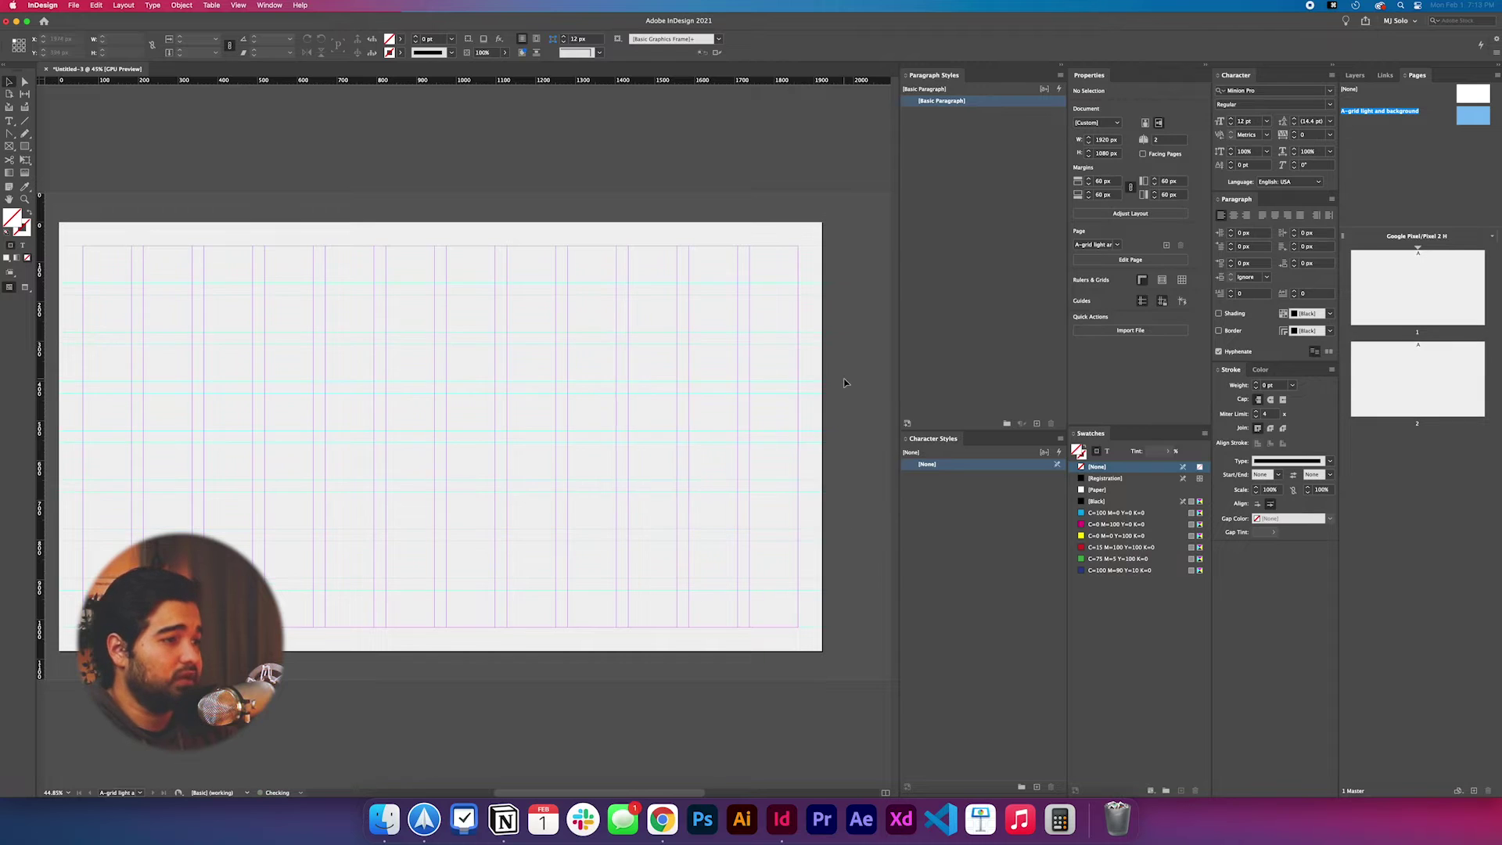
Step: On page 1, draw an image frame 1098 px wide and 1080 px high from the page's upper-left corner
double_click(1421, 270)
scroll(667, 397, down, 2)
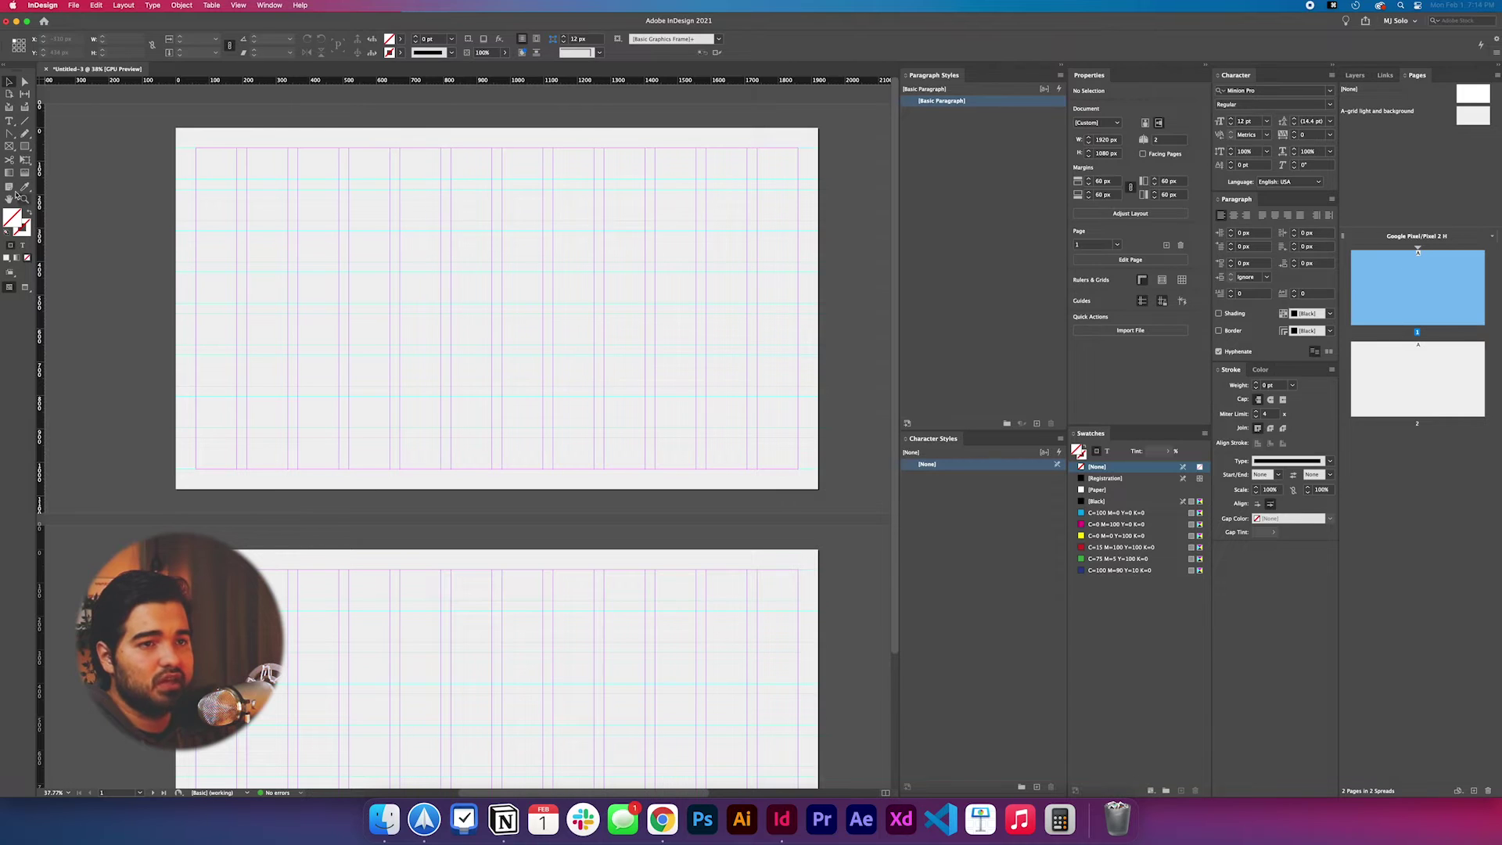
click(10, 147)
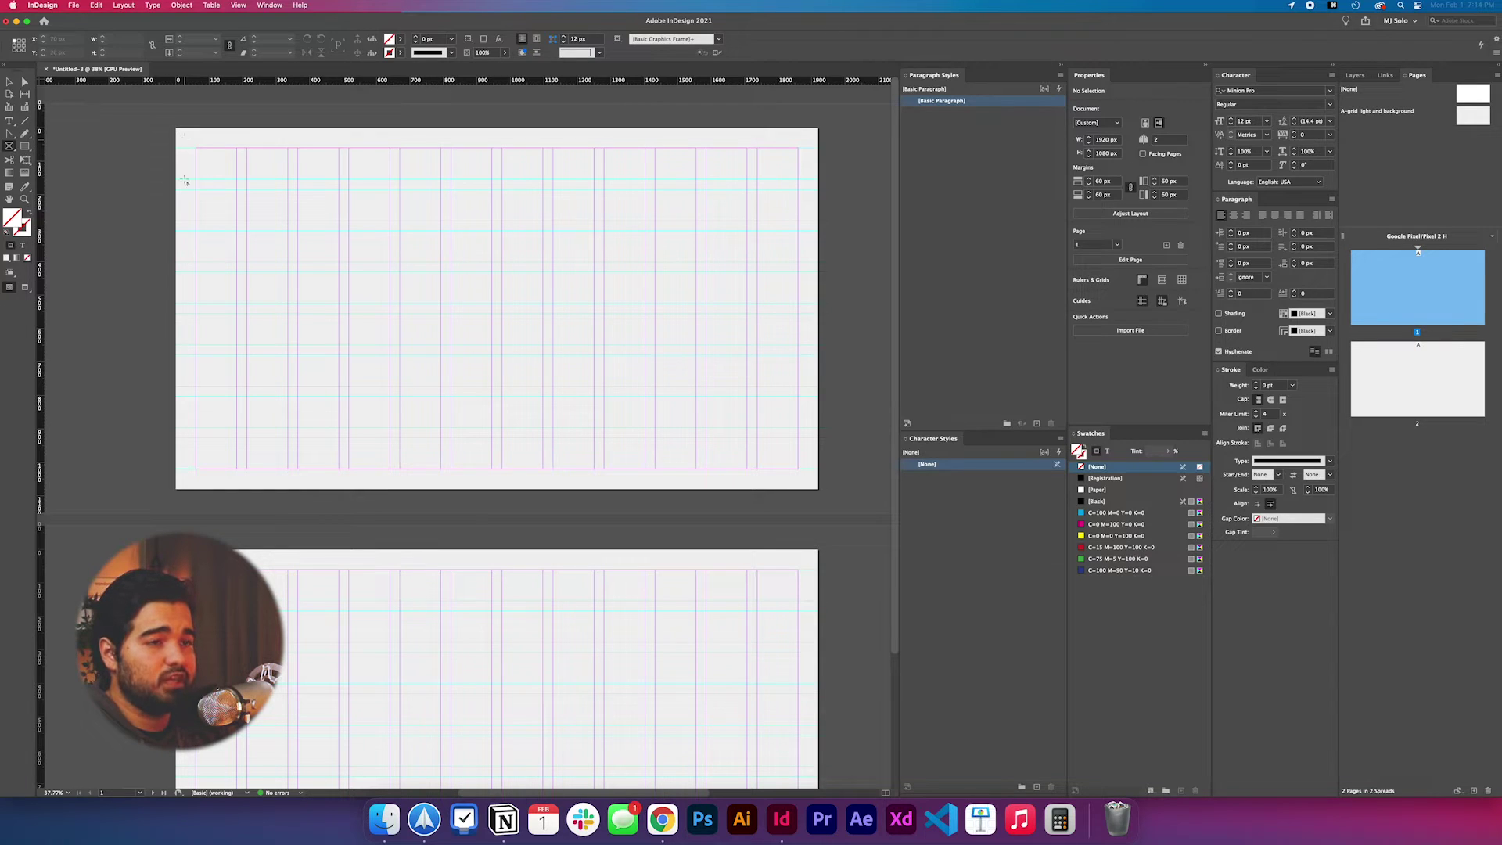
drag(176, 127, 543, 489)
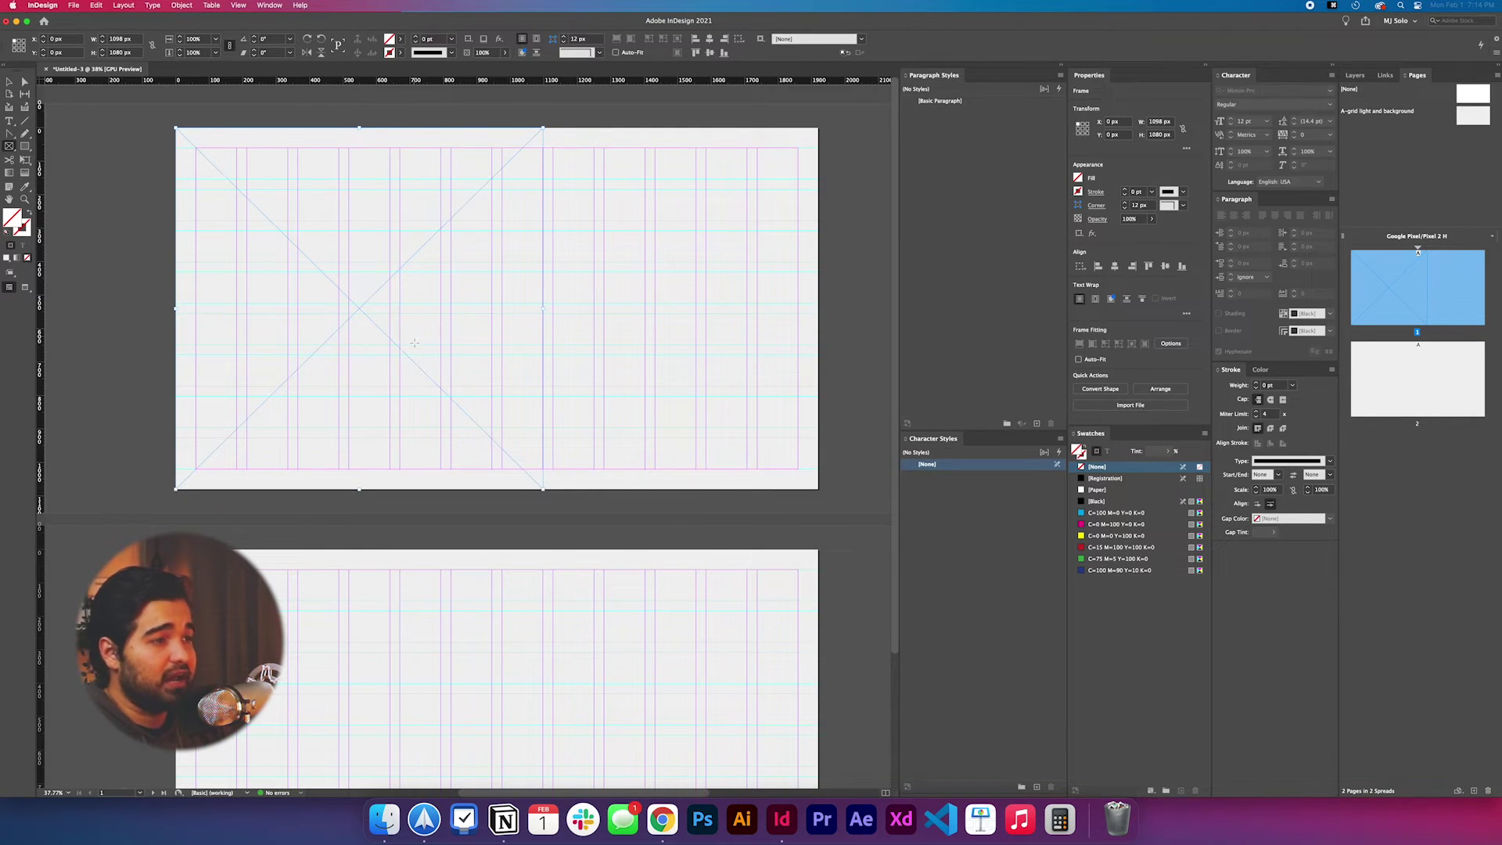
Step: Place the beach photo from the desktop into the empty image frame on page 1
key(F11)
double_click(1481, 31)
drag(448, 167, 501, 430)
key(F11)
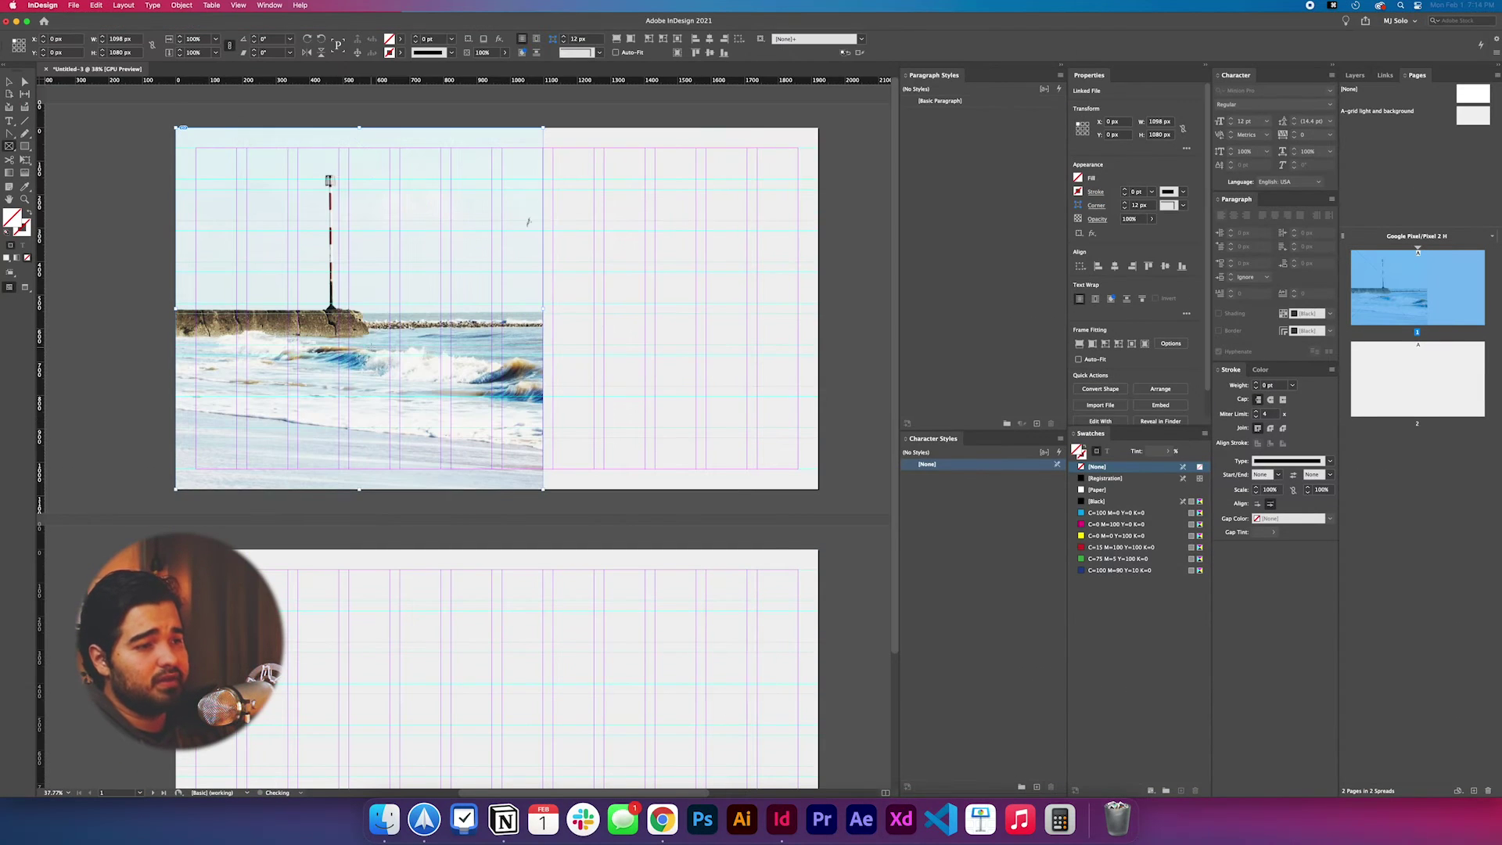
Step: Fit the beach photo so that it fills its frame proportionally, and deselect it
right_click(373, 354)
mouse_move(462, 519)
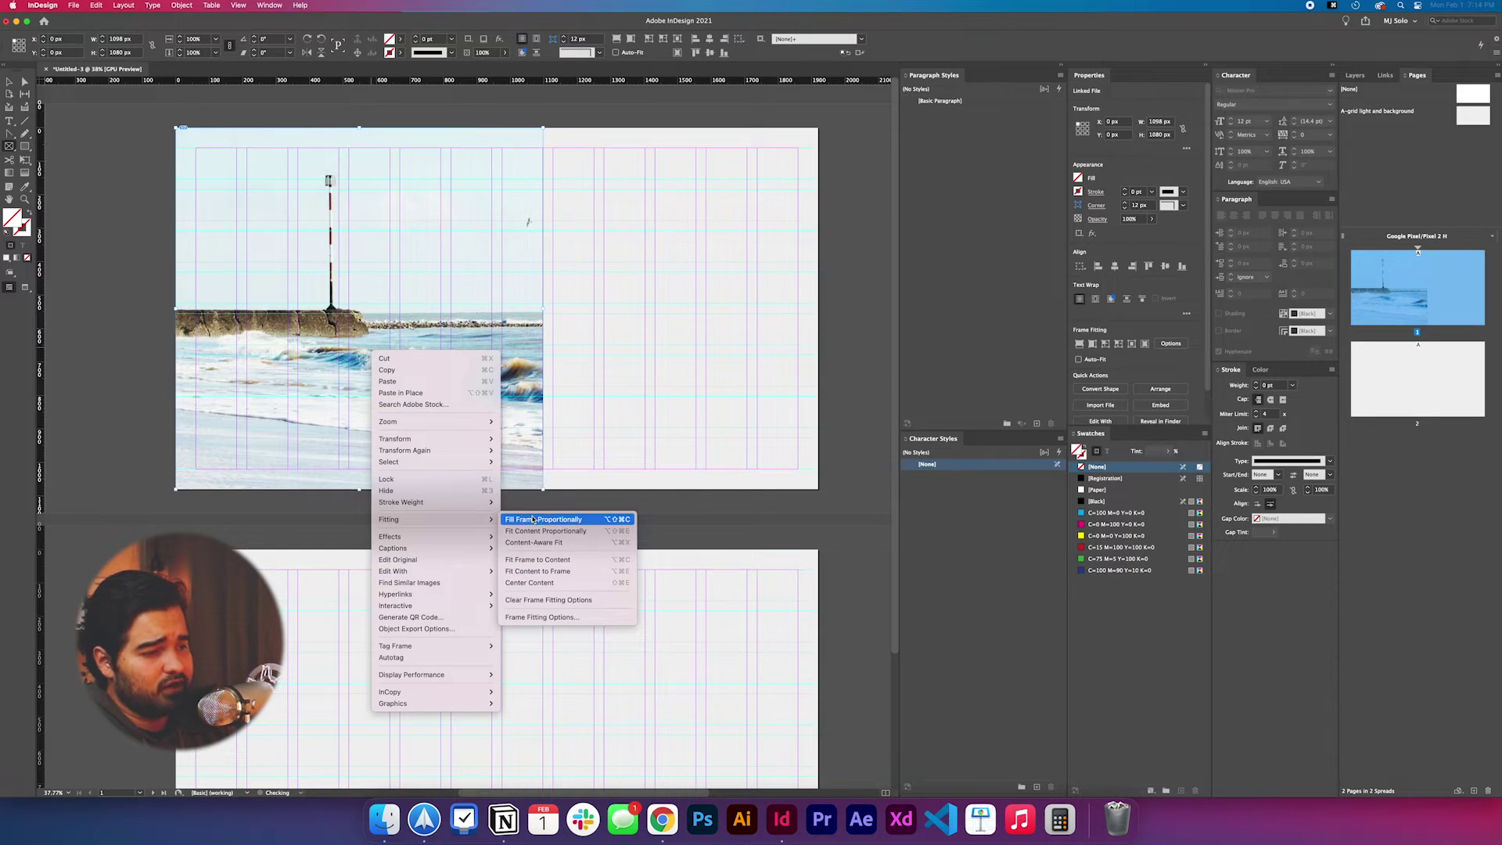
click(533, 520)
click(472, 278)
mouse_move(473, 277)
mouse_down()
mouse_move(400, 286)
mouse_move(423, 275)
mouse_move(523, 298)
mouse_move(499, 263)
mouse_up()
click(494, 513)
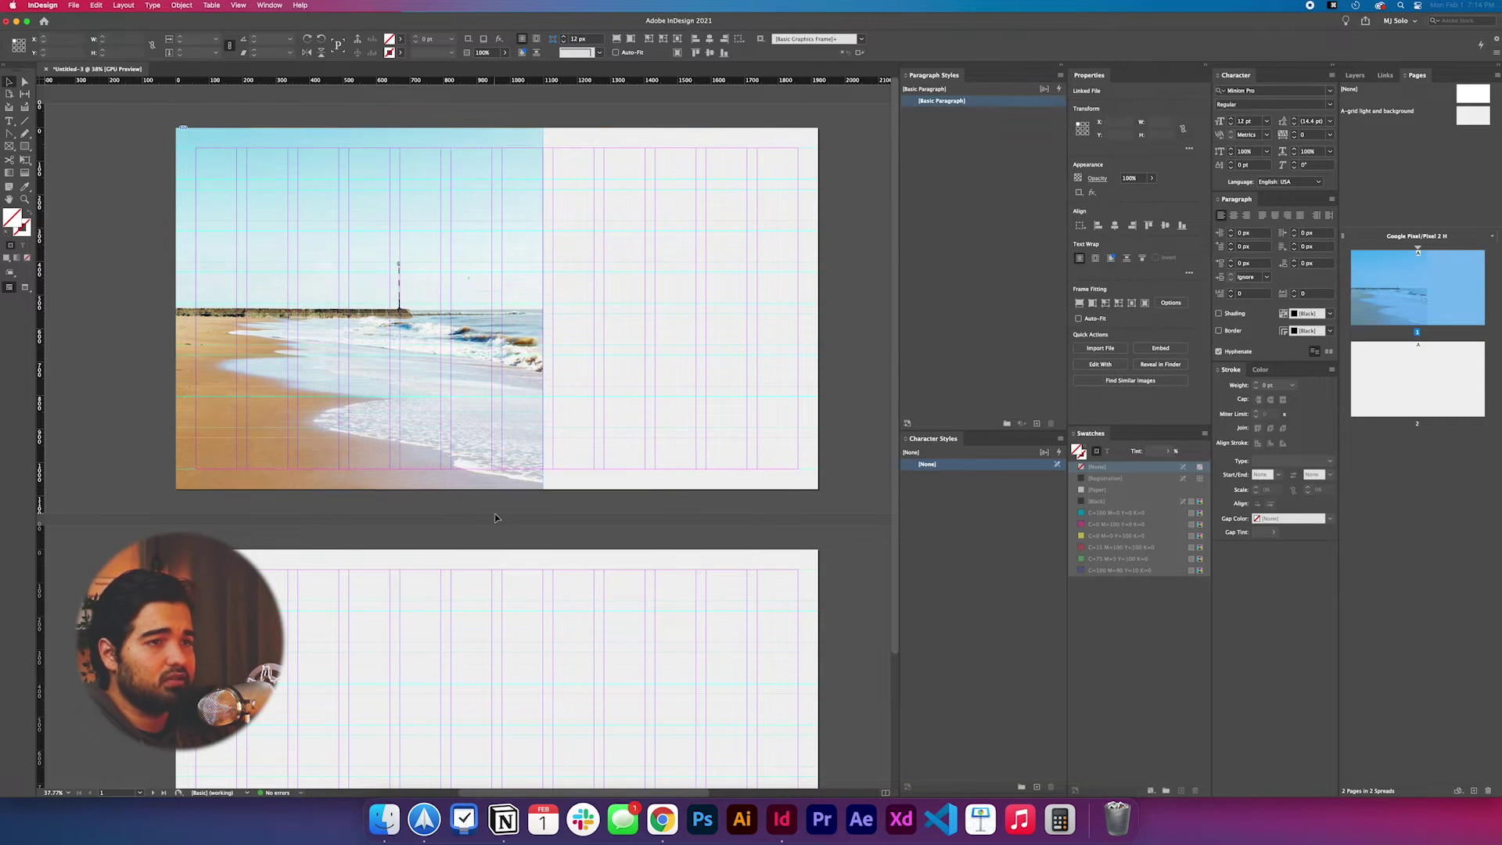
Step: Add a text frame about 732 × 335 px overlapping the photo's inner edge, reading "creamy coastline", and enlarge its text to 28 pt
click(9, 122)
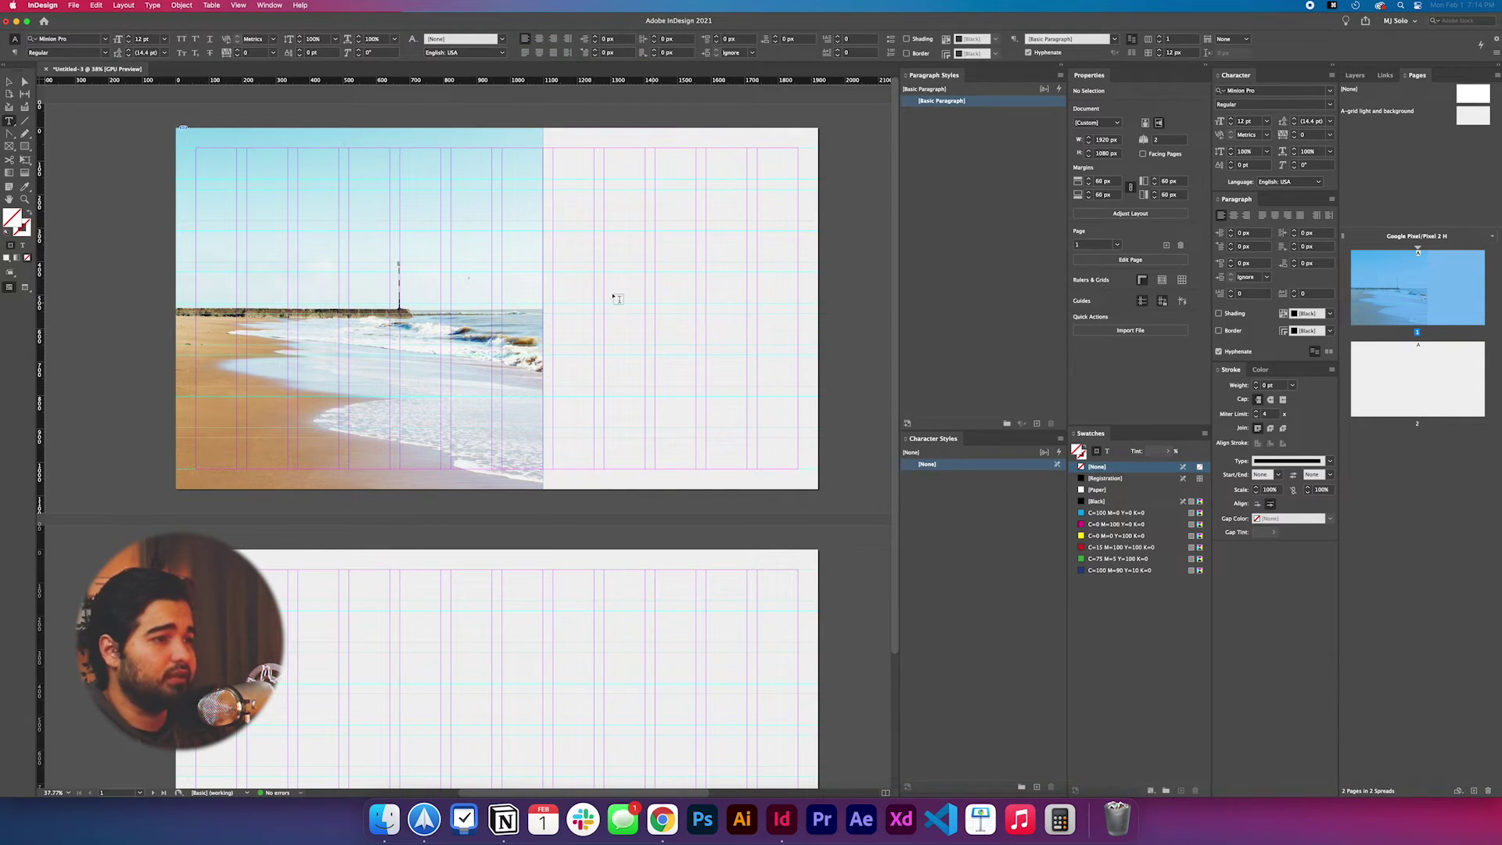
drag(501, 232, 748, 345)
drag(748, 345, 748, 345)
key(super+a)
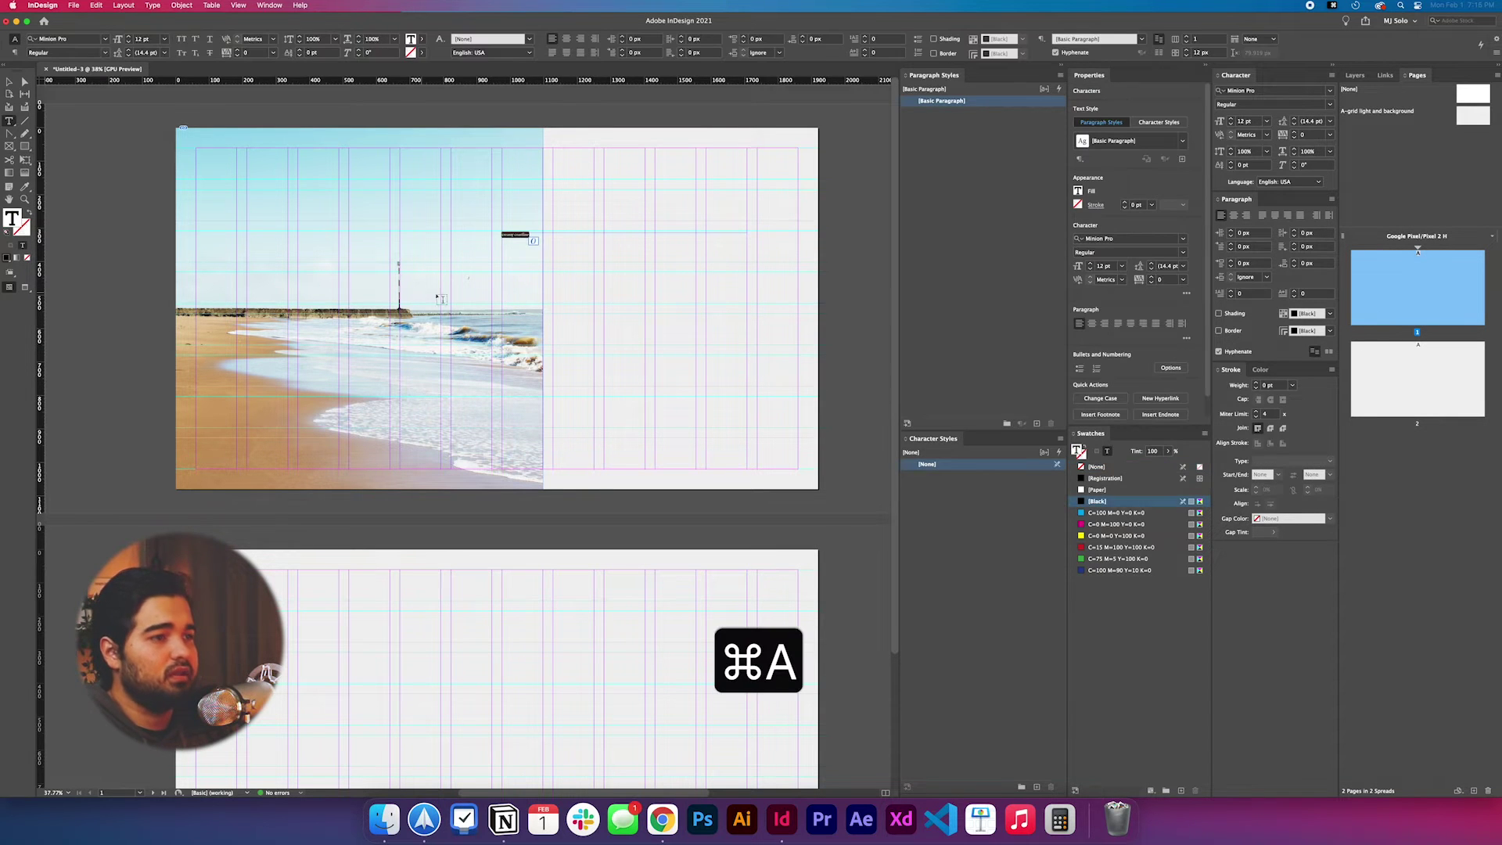
key(cmd+shift+period)
key(cmd+shift+period)
key(cmd+shift+period)
key(cmd+shift+period)
key(cmd+shift+period)
key(cmd+shift+period)
key(cmd+shift+period)
key(cmd+shift+period)
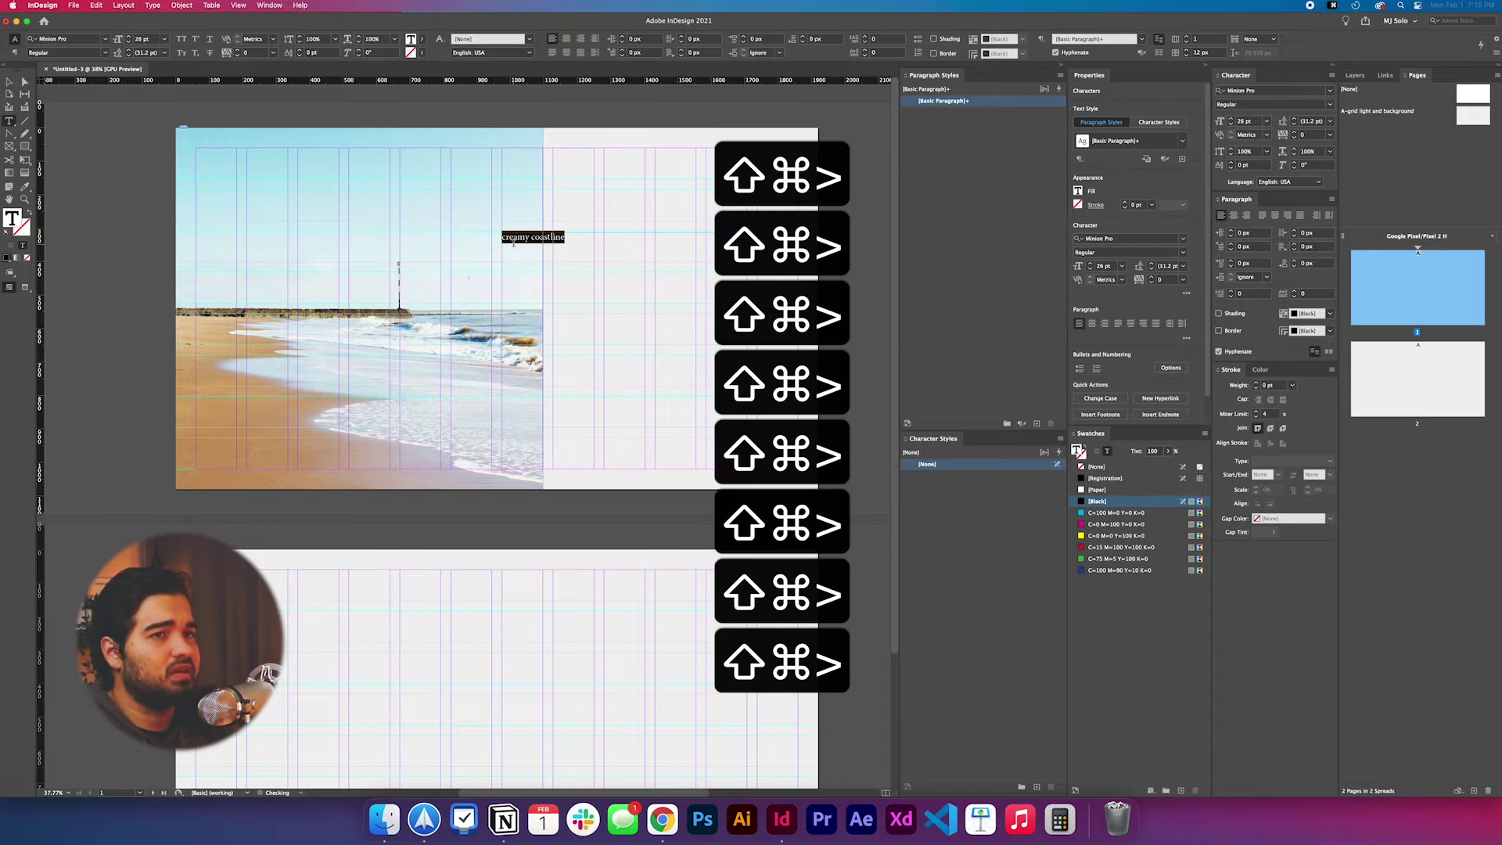
Step: Break the title into two lines after "creamy" and set its font to Hercules Text
click(606, 250)
key(Return)
key(super+a)
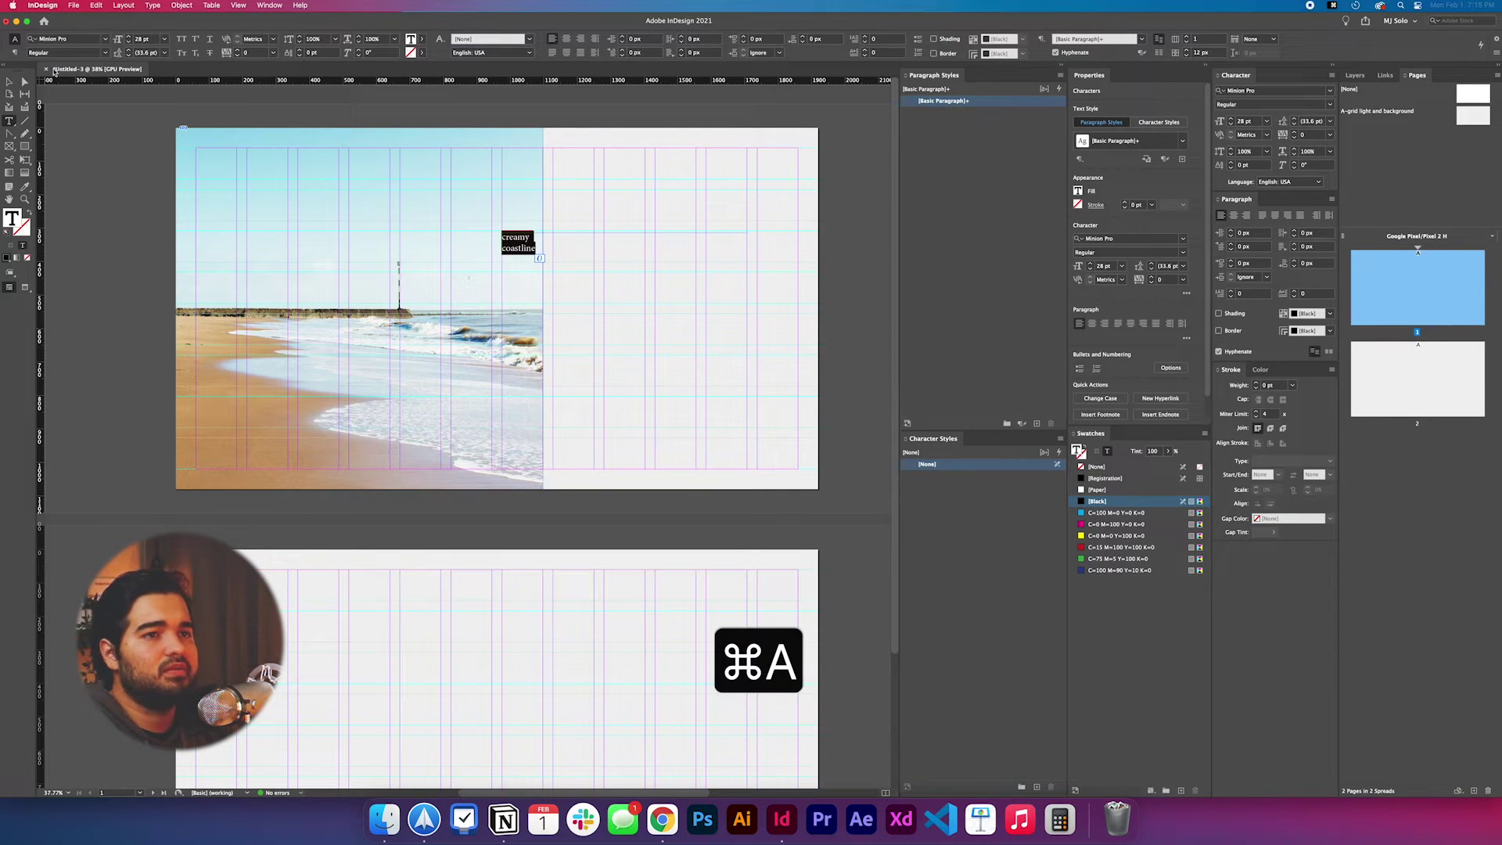
click(75, 38)
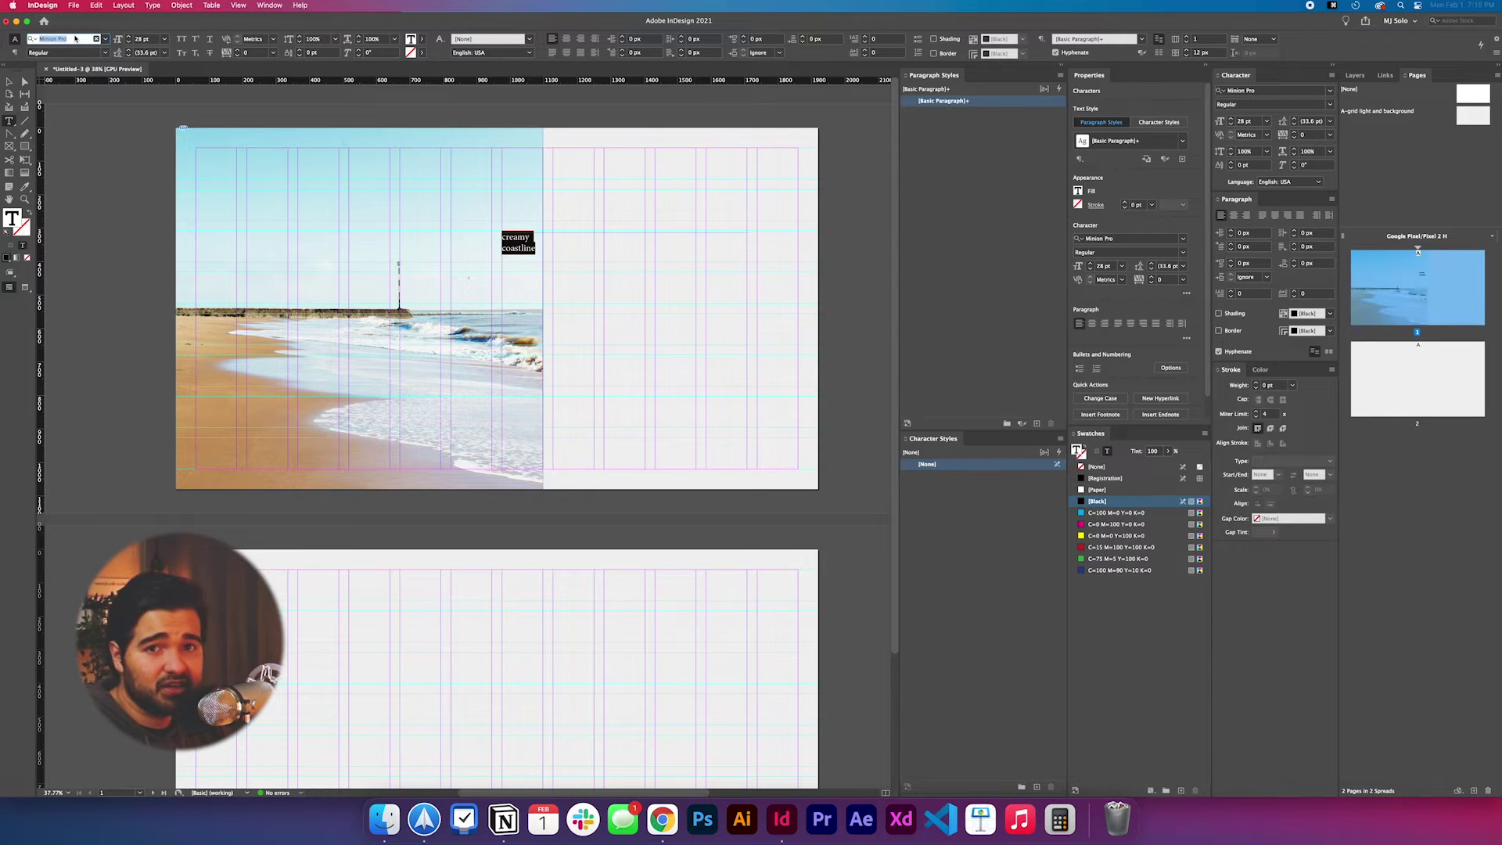
text(her)
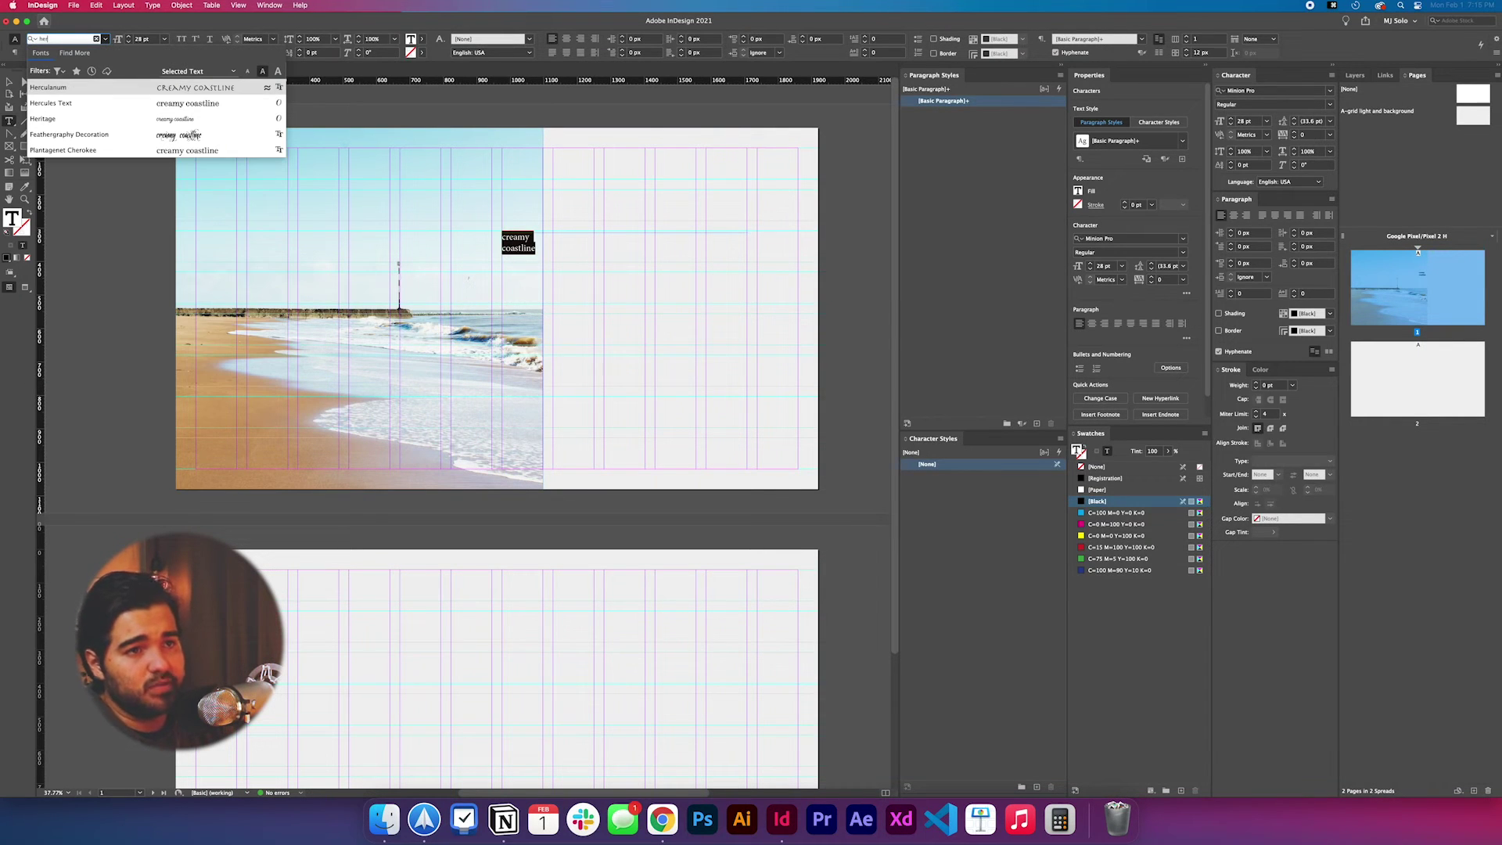
click(70, 102)
key(Escape)
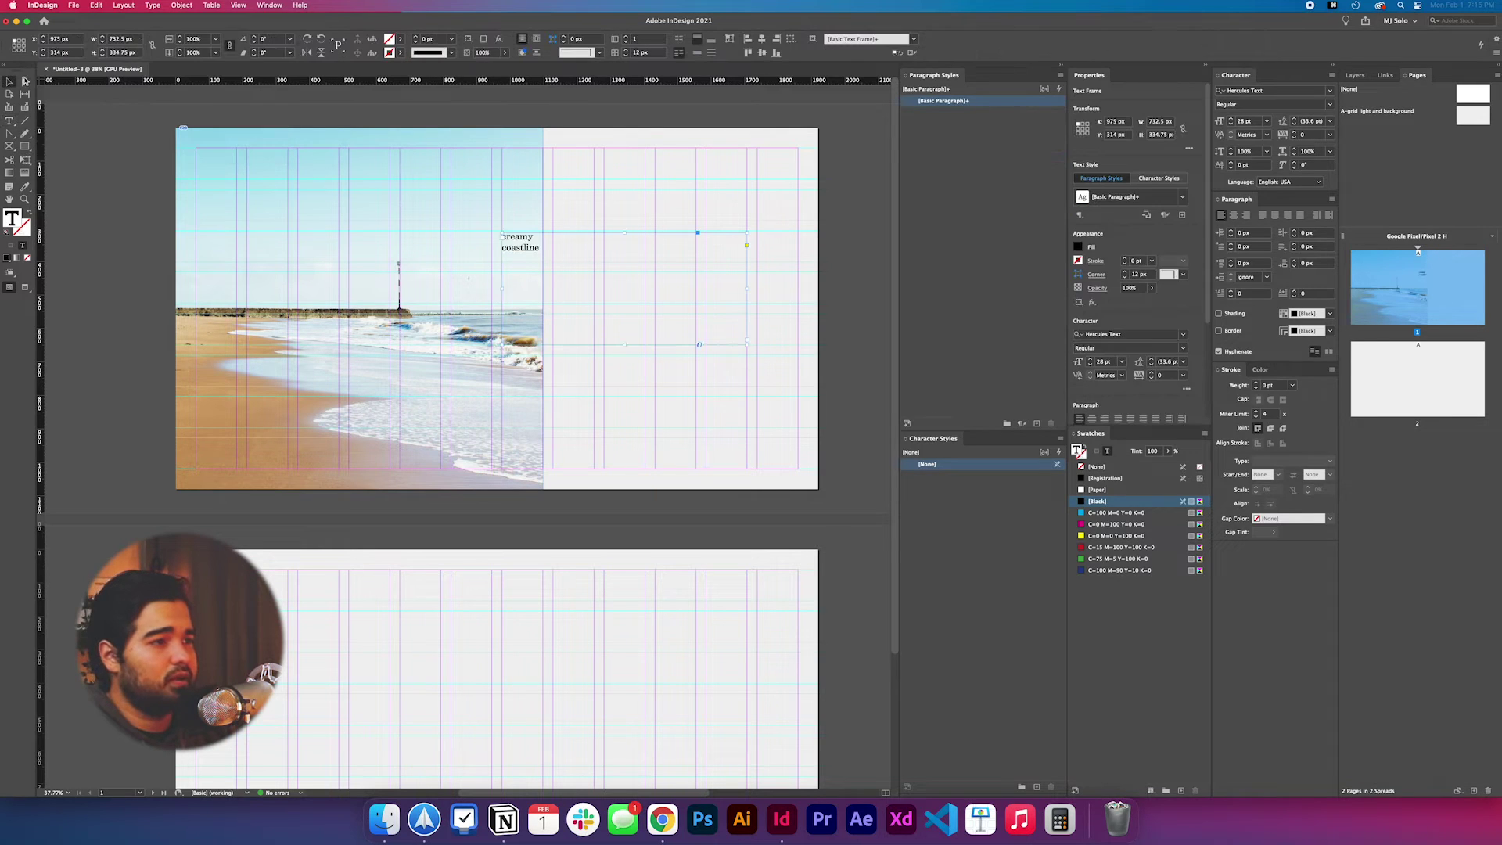
Step: Enlarge the title text to 168 pt in a taller frame and change its case to Title Case
drag(747, 344, 666, 377)
double_click(592, 335)
key(super+a)
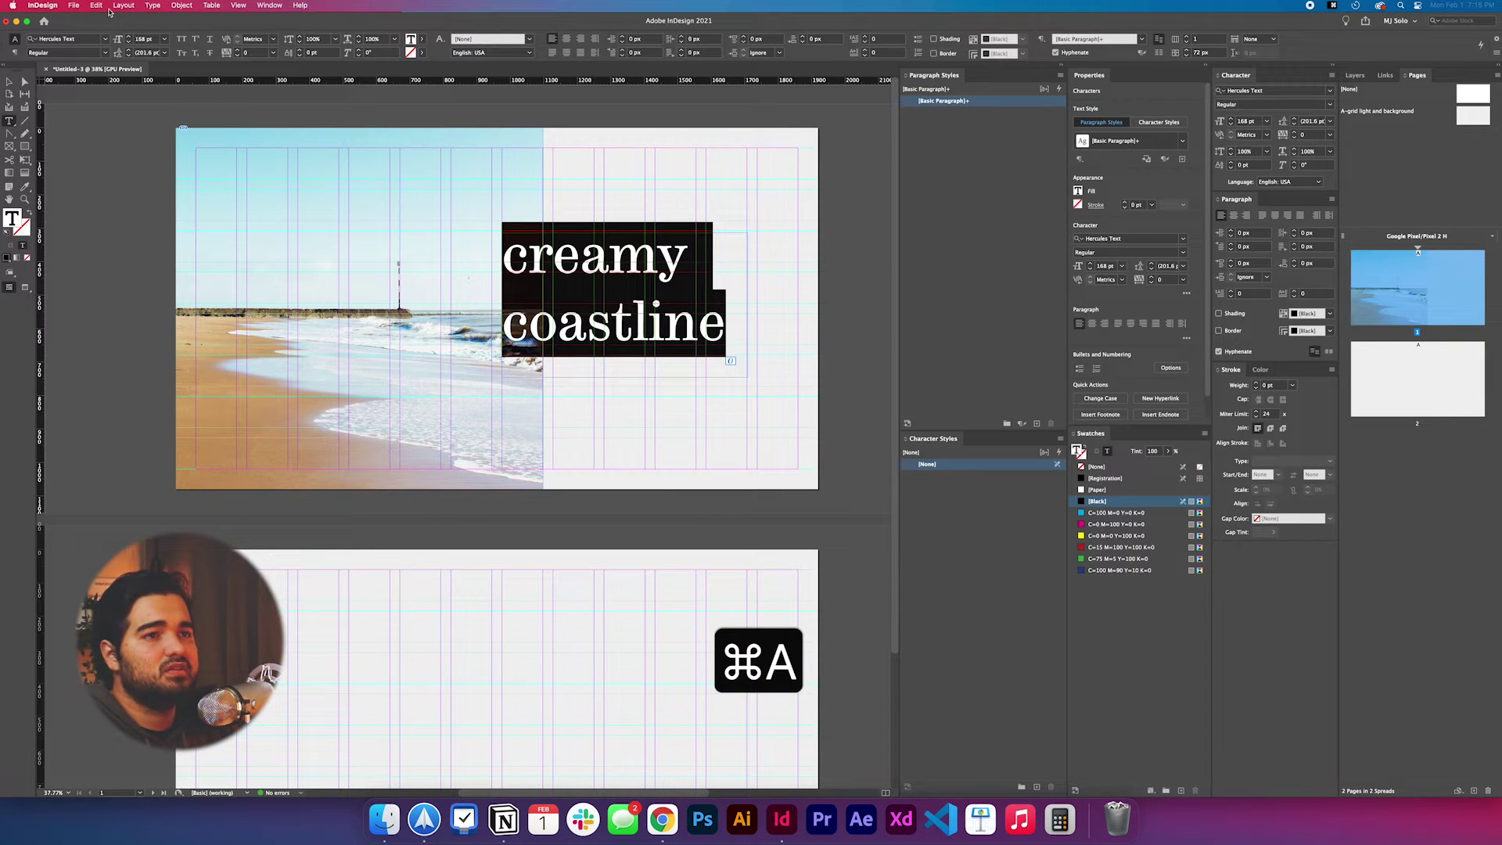
click(153, 6)
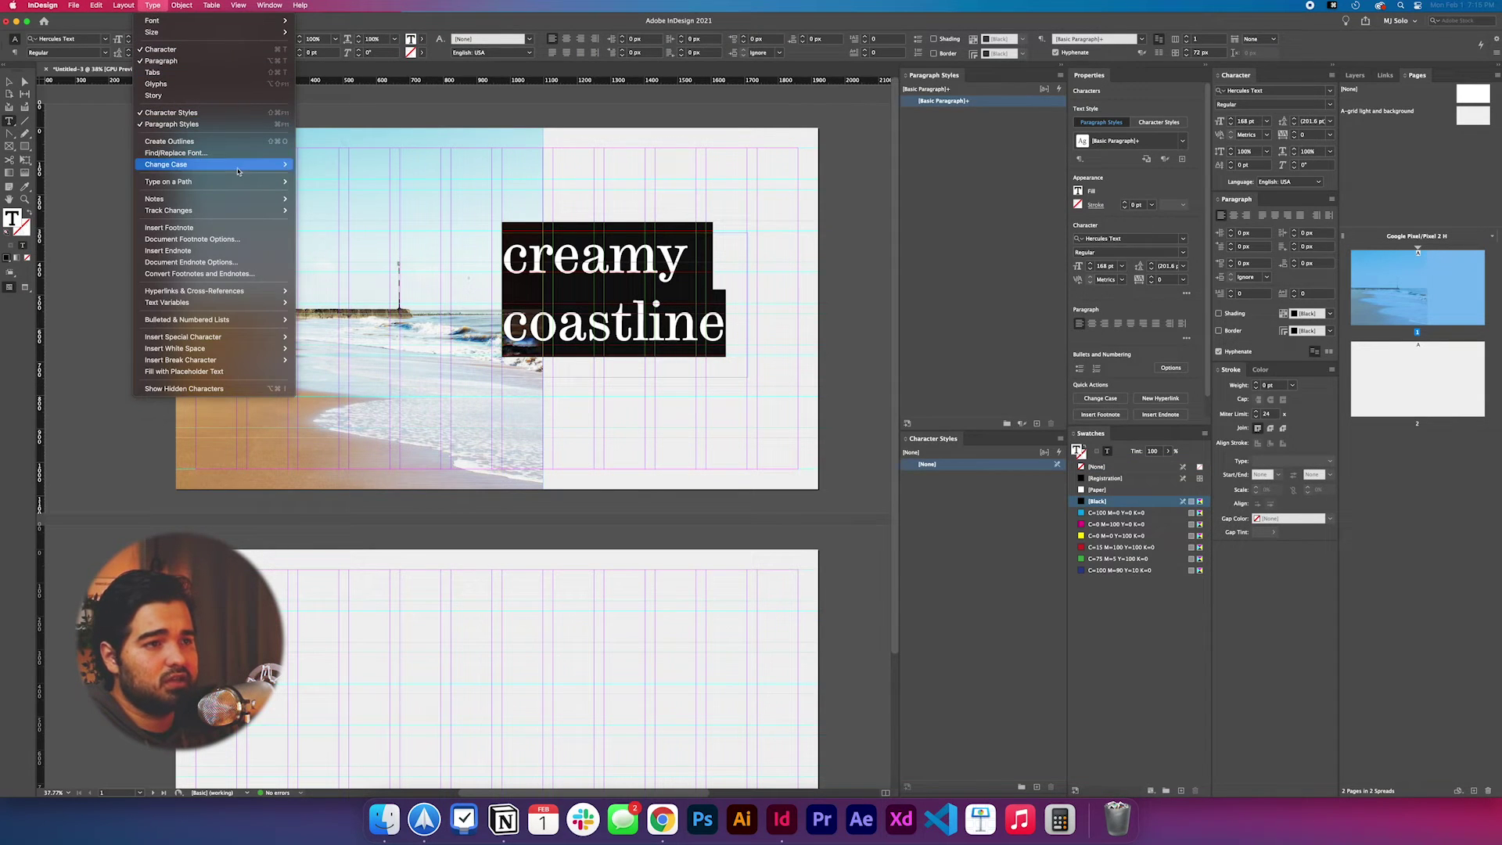
mouse_move(239, 171)
click(319, 187)
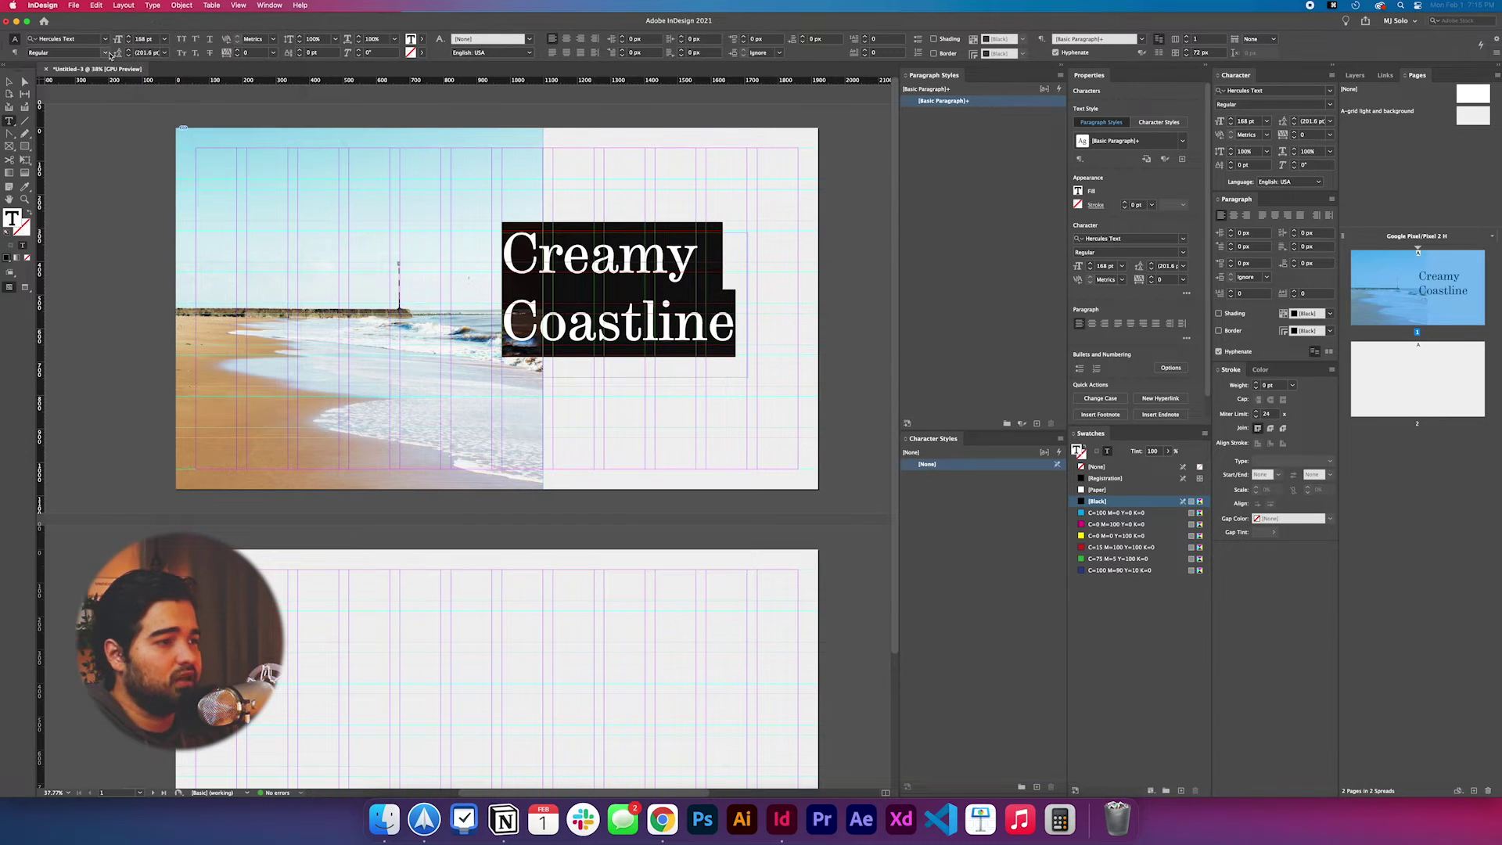
Step: Draw a text frame about 428 × 218 px below the "Creamy Coastline" title and fill it with placeholder text
click(10, 82)
click(157, 128)
click(595, 327)
mouse_move(620, 375)
mouse_down()
mouse_move(626, 350)
mouse_move(604, 354)
mouse_move(746, 426)
mouse_up()
key(t)
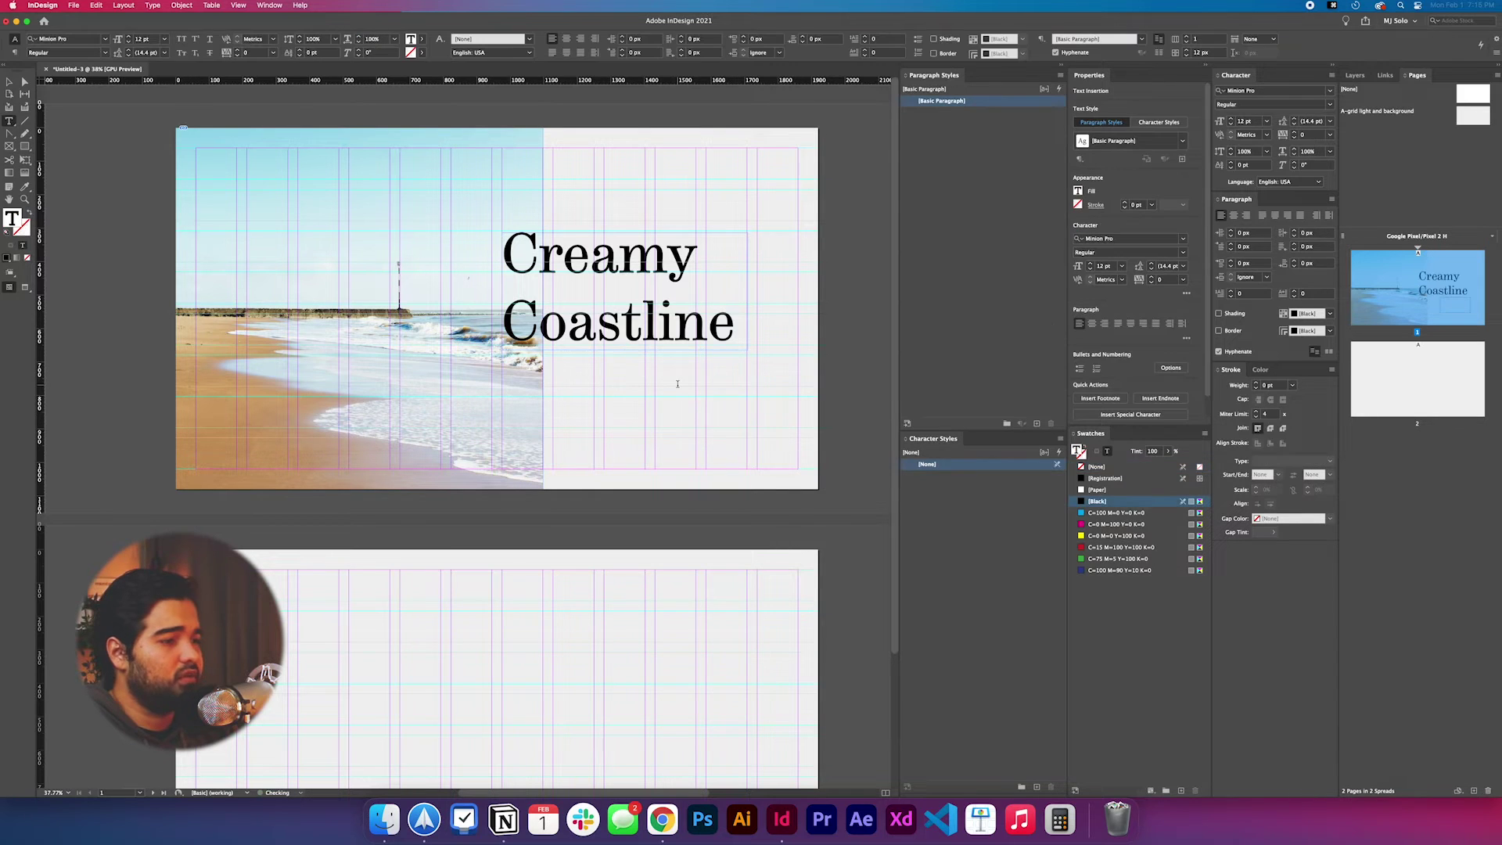
right_click(678, 384)
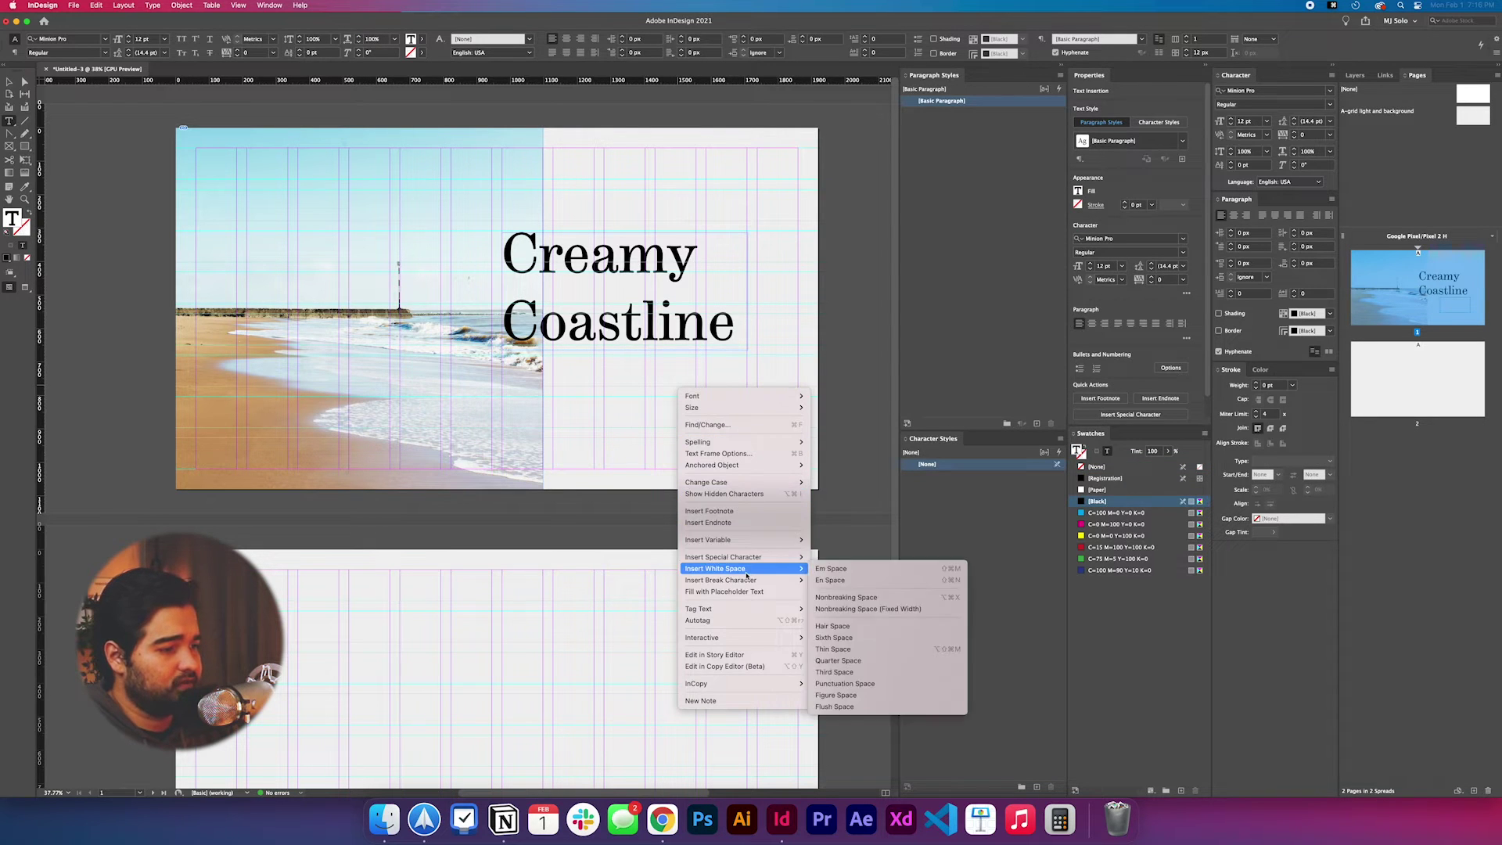
click(724, 591)
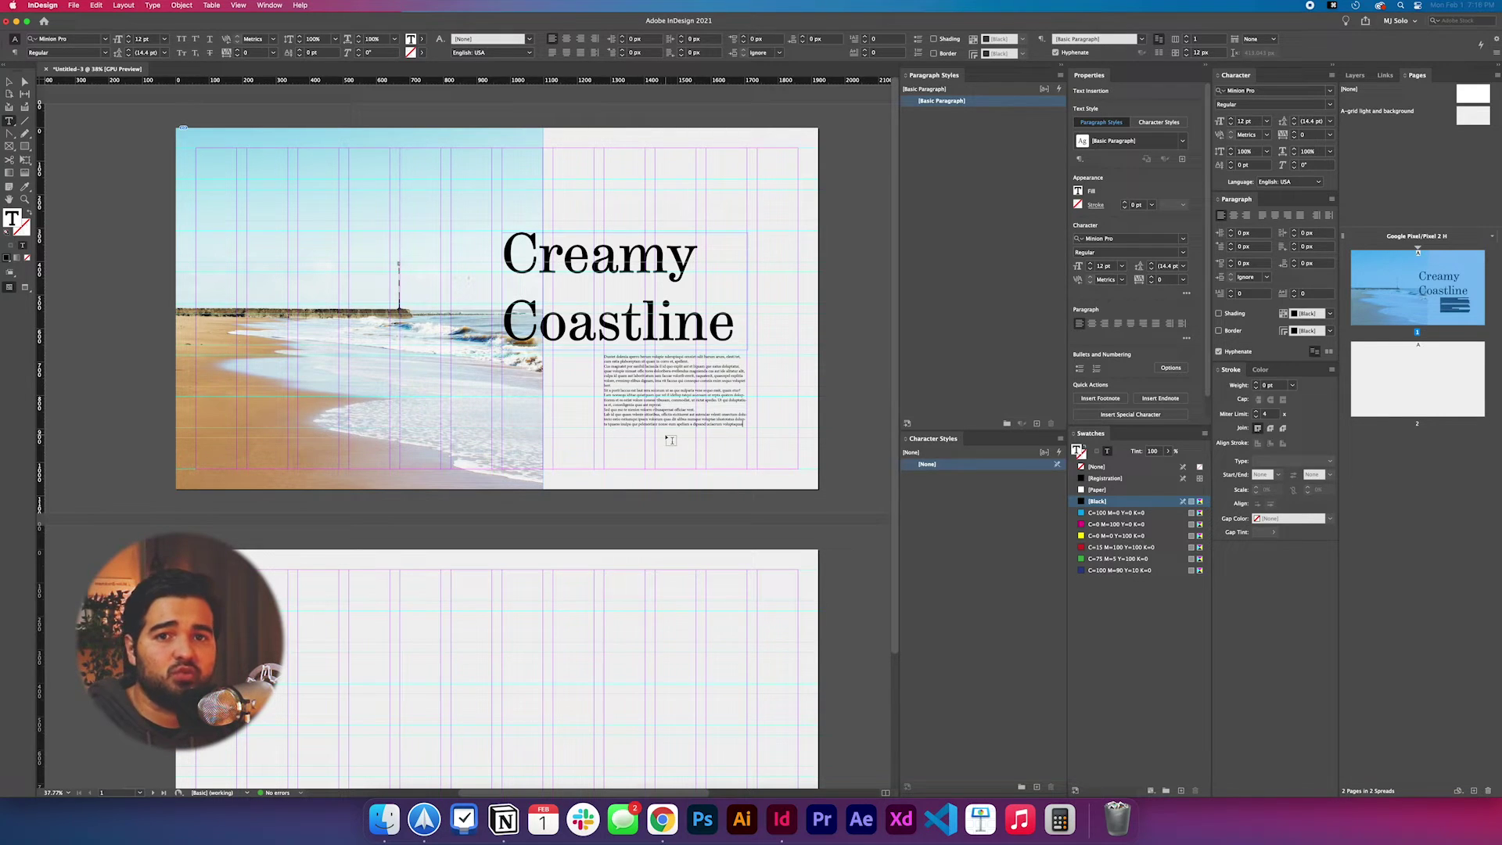
Step: Set all the placeholder text below the title to 18 pt
key(super+a)
click(163, 38)
click(152, 140)
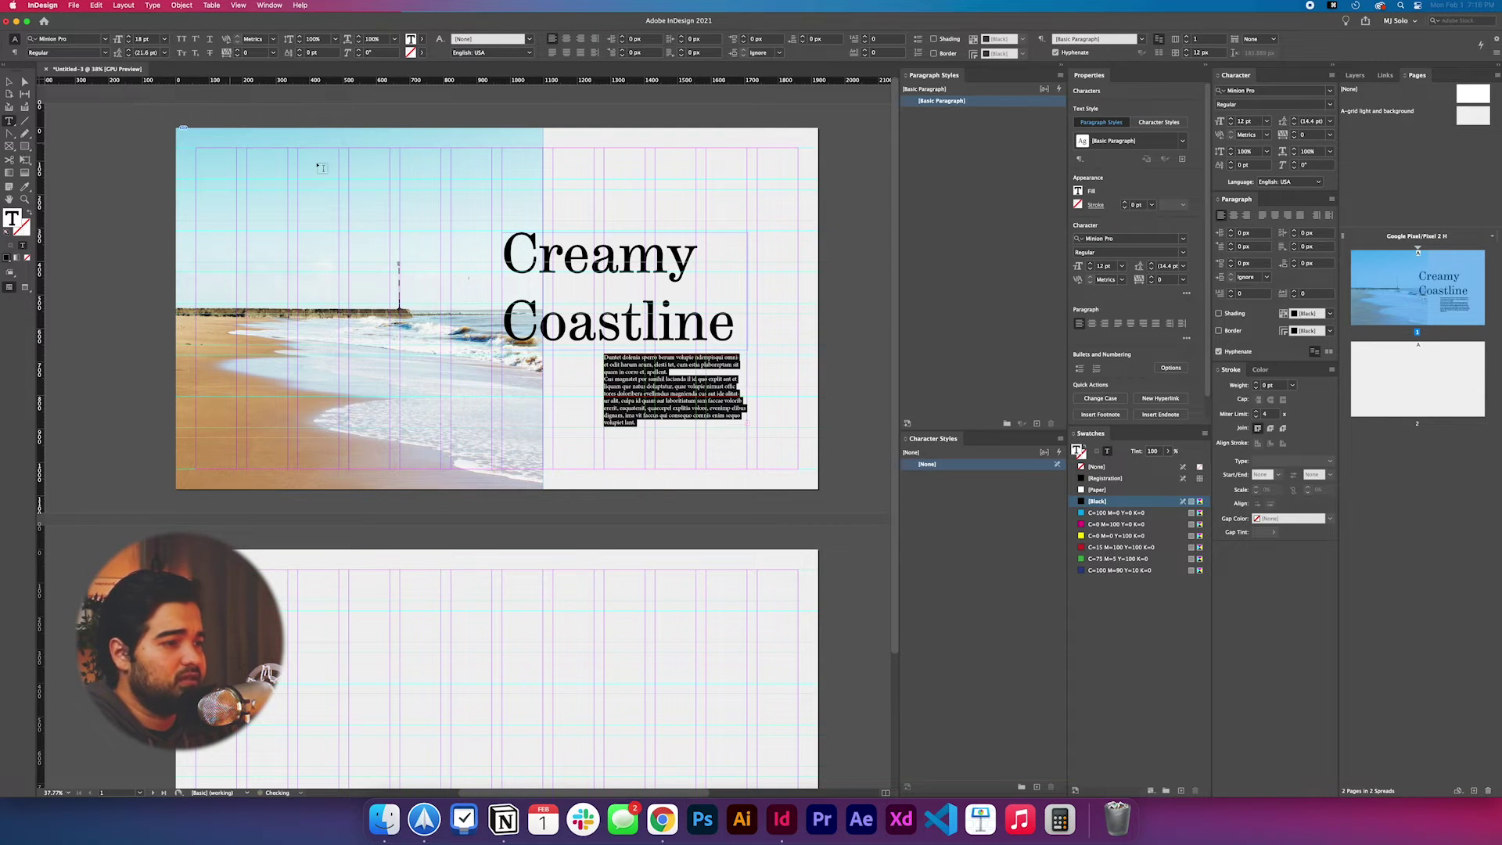
click(9, 81)
scroll(741, 382, up, 3)
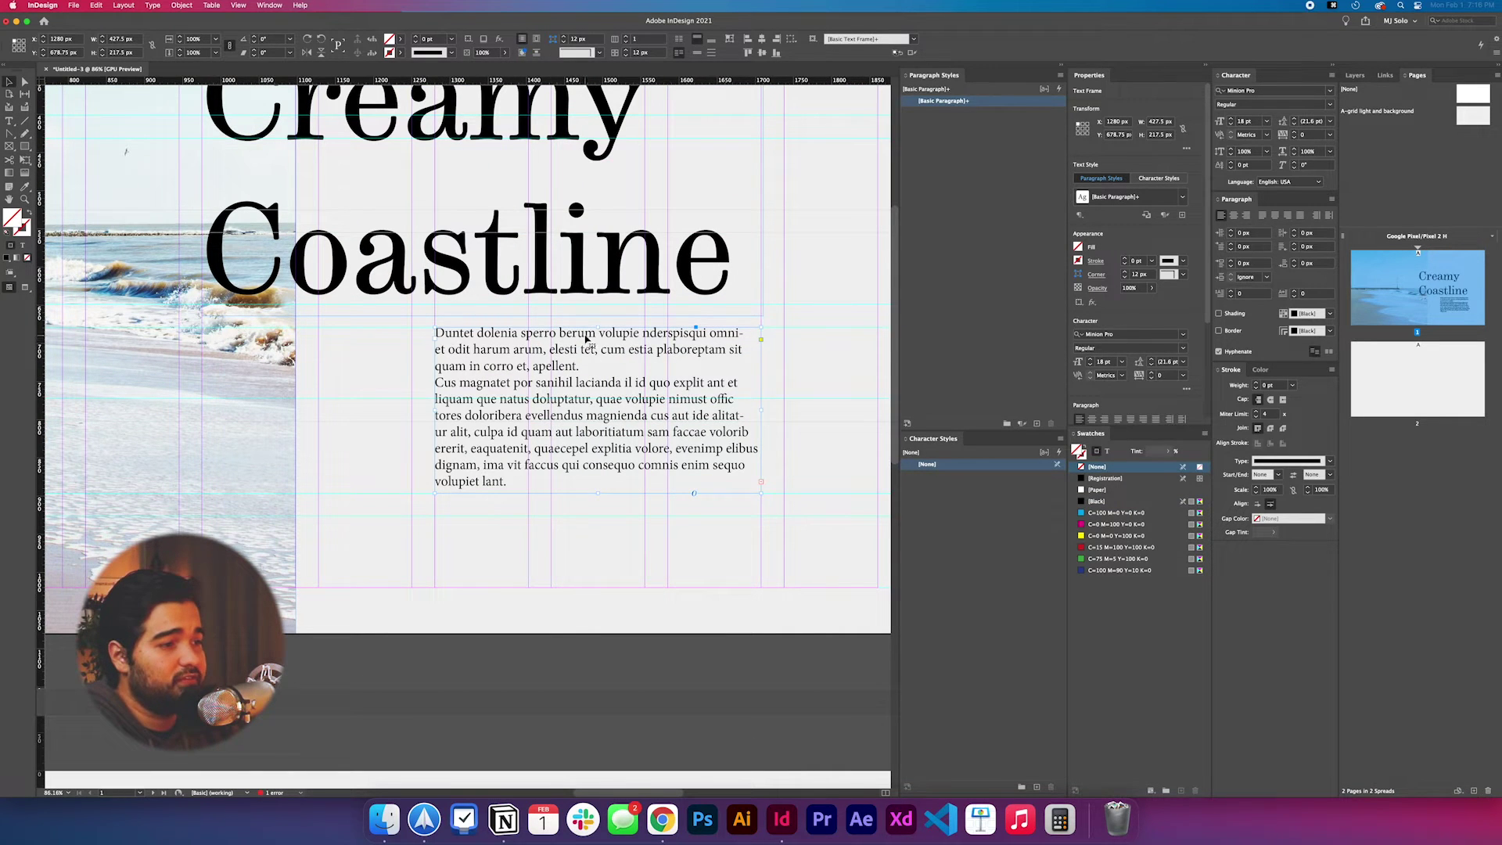
Step: Set all the placeholder text below the title to 16 pt with 20 pt leading
double_click(738, 338)
key(super+a)
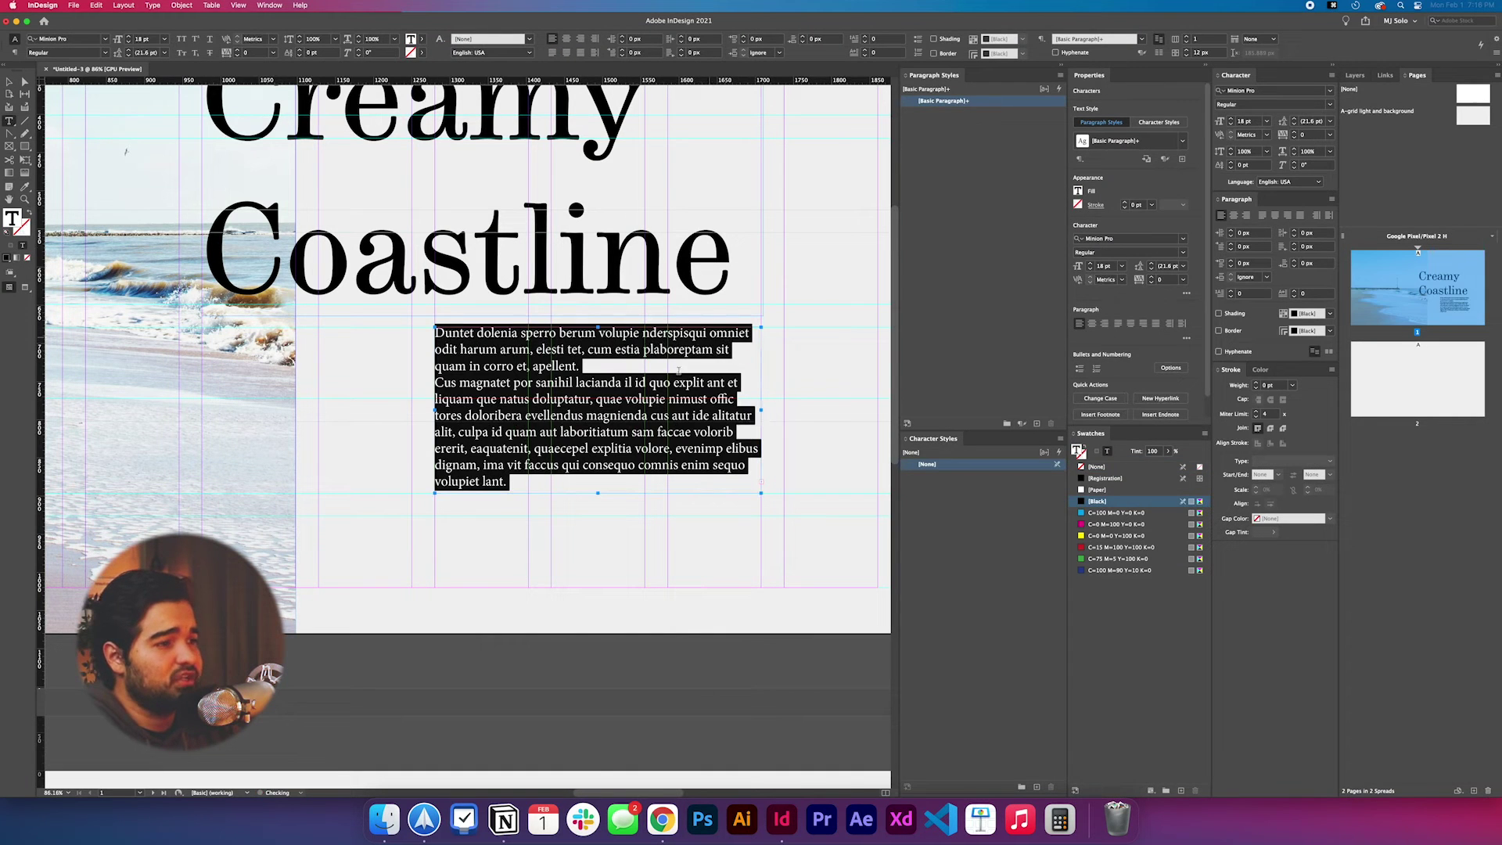
key(super+a)
key(super+shift+comma)
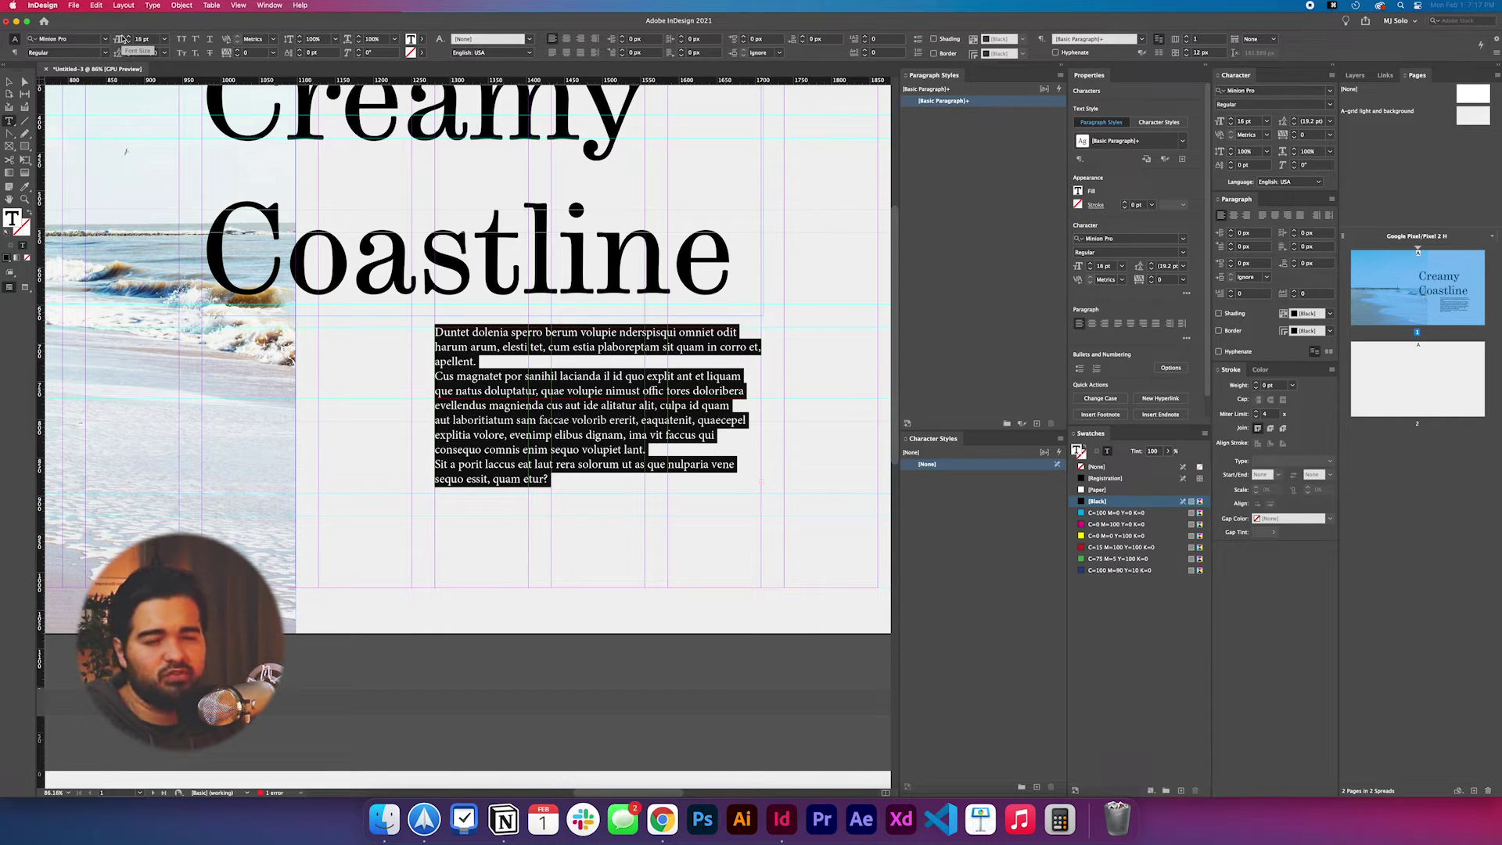
click(145, 52)
key(super+a)
text(20)
key(Return)
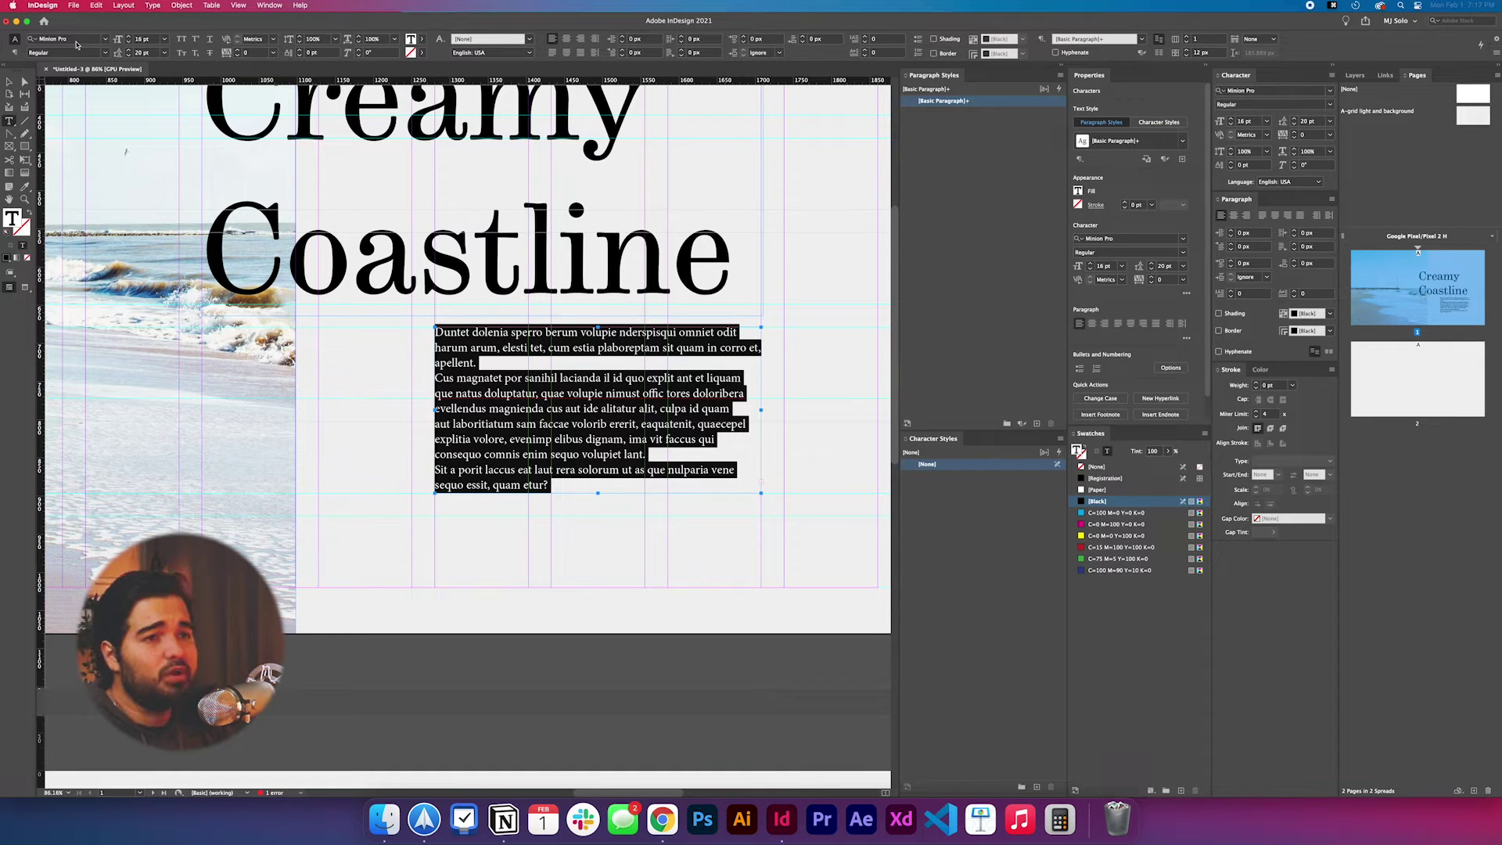
Step: Change the placeholder text's font to Aktiv Grotesk in a light weight
click(75, 39)
text(akti)
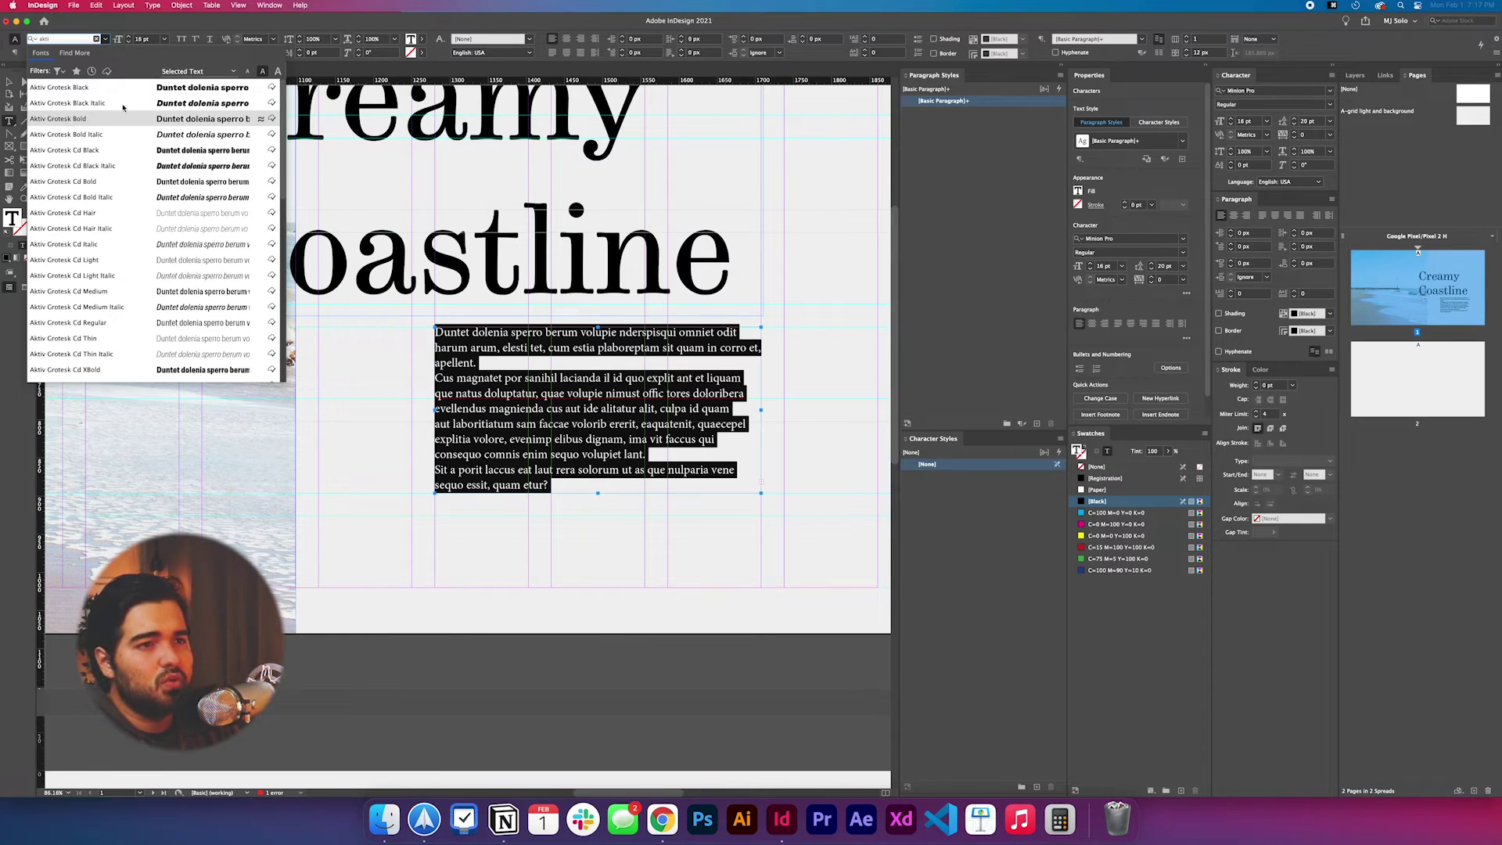
click(135, 119)
click(105, 53)
click(54, 111)
Step: Delete the last paragraph of the body text, starting "Sit a porit", and check the page in full-screen presentation mode
click(492, 530)
click(533, 483)
drag(443, 482, 782, 536)
key(BackSpace)
key(shift+End)
key(BackSpace)
click(9, 82)
click(485, 550)
key(shift+w)
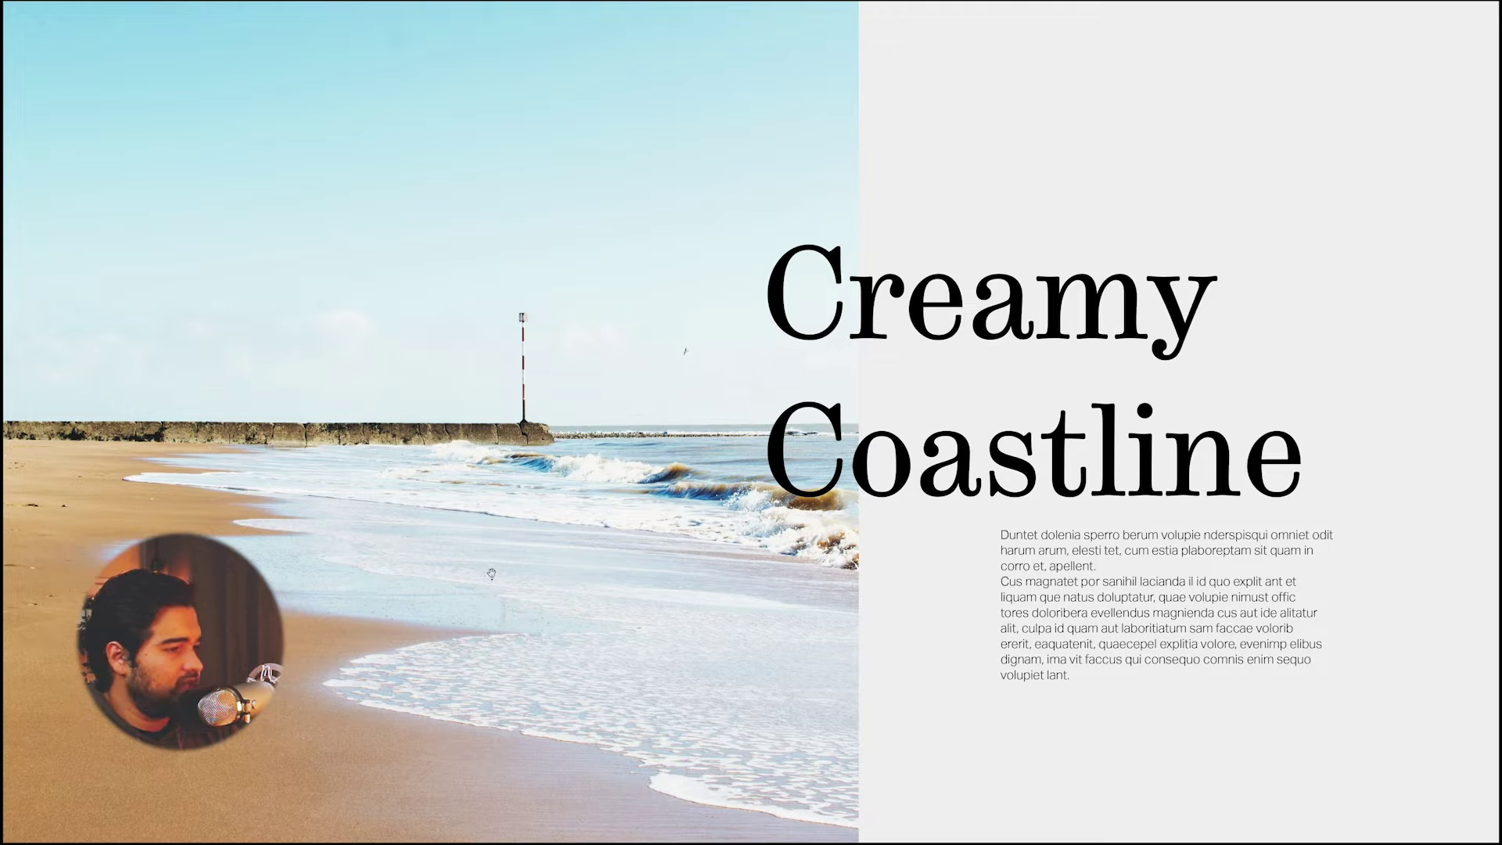
key(Escape)
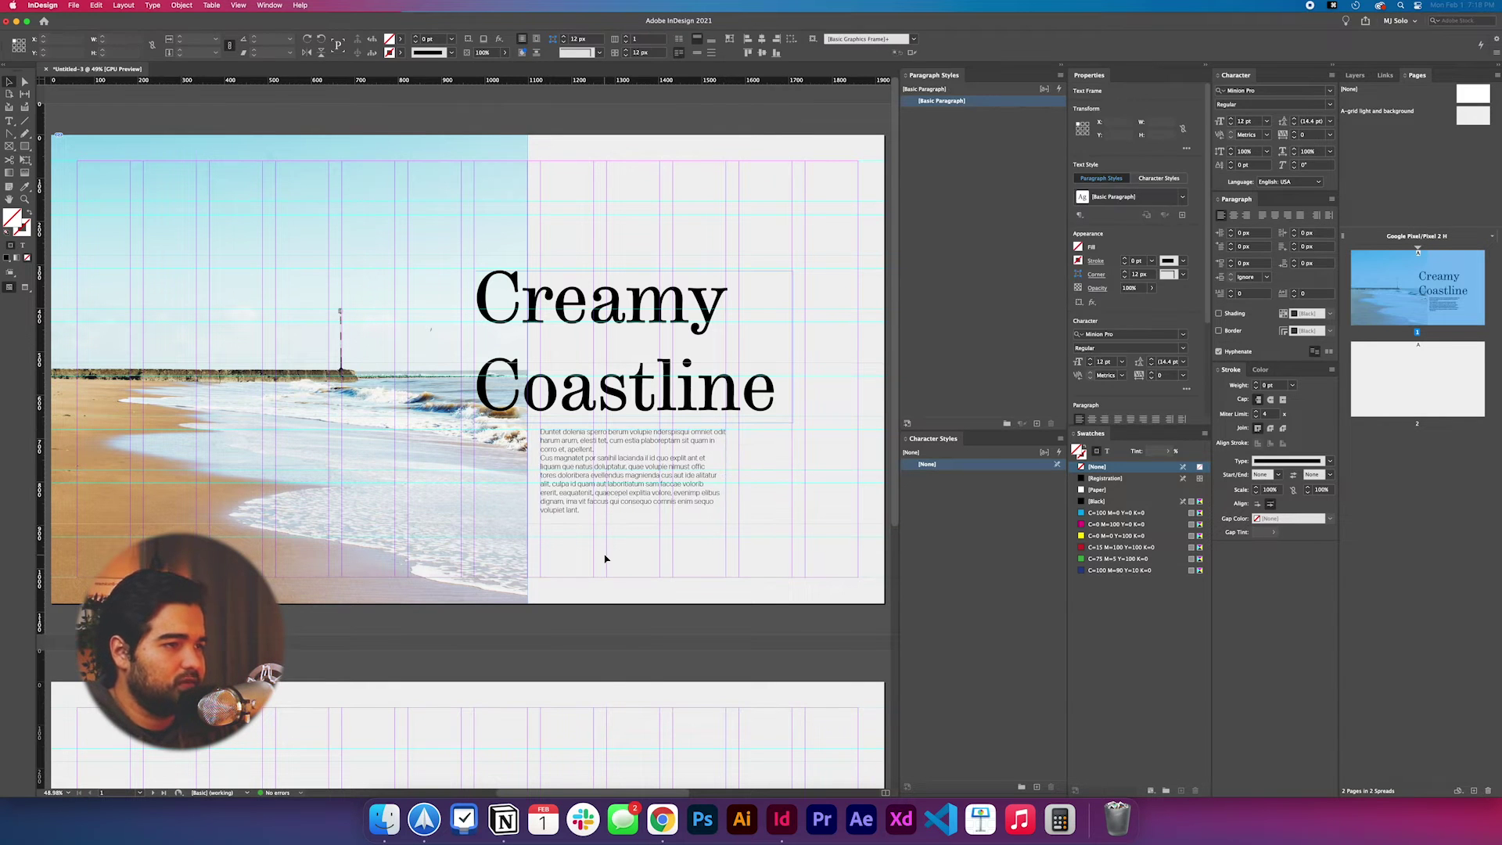
key(shift+w)
key(Escape)
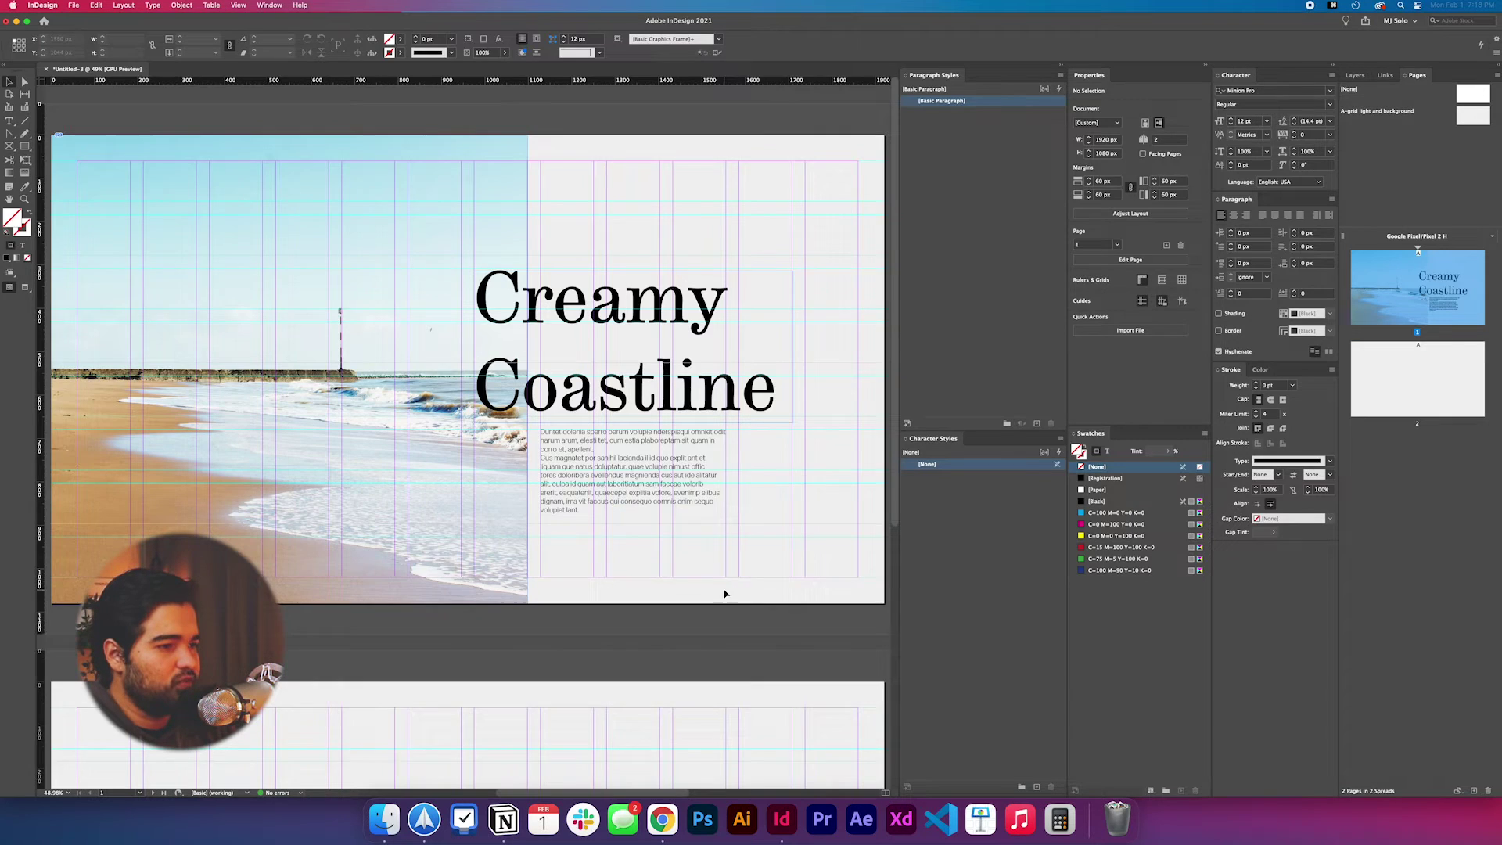
Step: Widen the beach photo by one grid column and shift the title and body text one column to the right
drag(660, 498, 725, 499)
click(279, 367)
drag(514, 367, 699, 396)
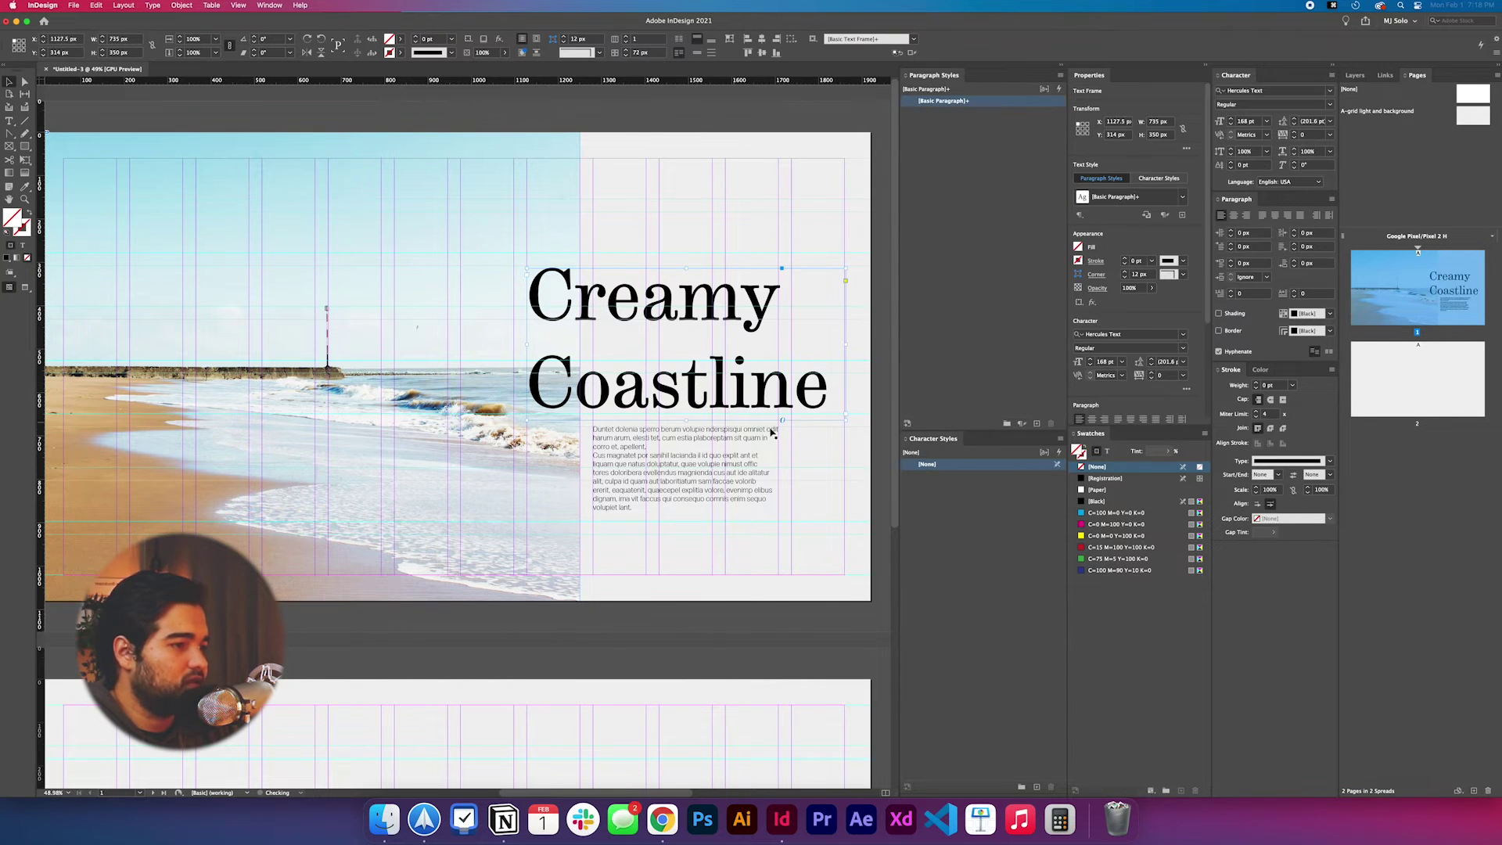
key(super+z)
Step: Reduce the title to 152 pt with 160 pt leading and shorten its frame to about 298 px high
key(super+a)
key(super+shift+comma)
key(super+shift+comma)
key(super+shift+comma)
key(super+shift+comma)
key(super+shift+comma)
key(super+shift+comma)
key(super+shift+comma)
key(super+shift+comma)
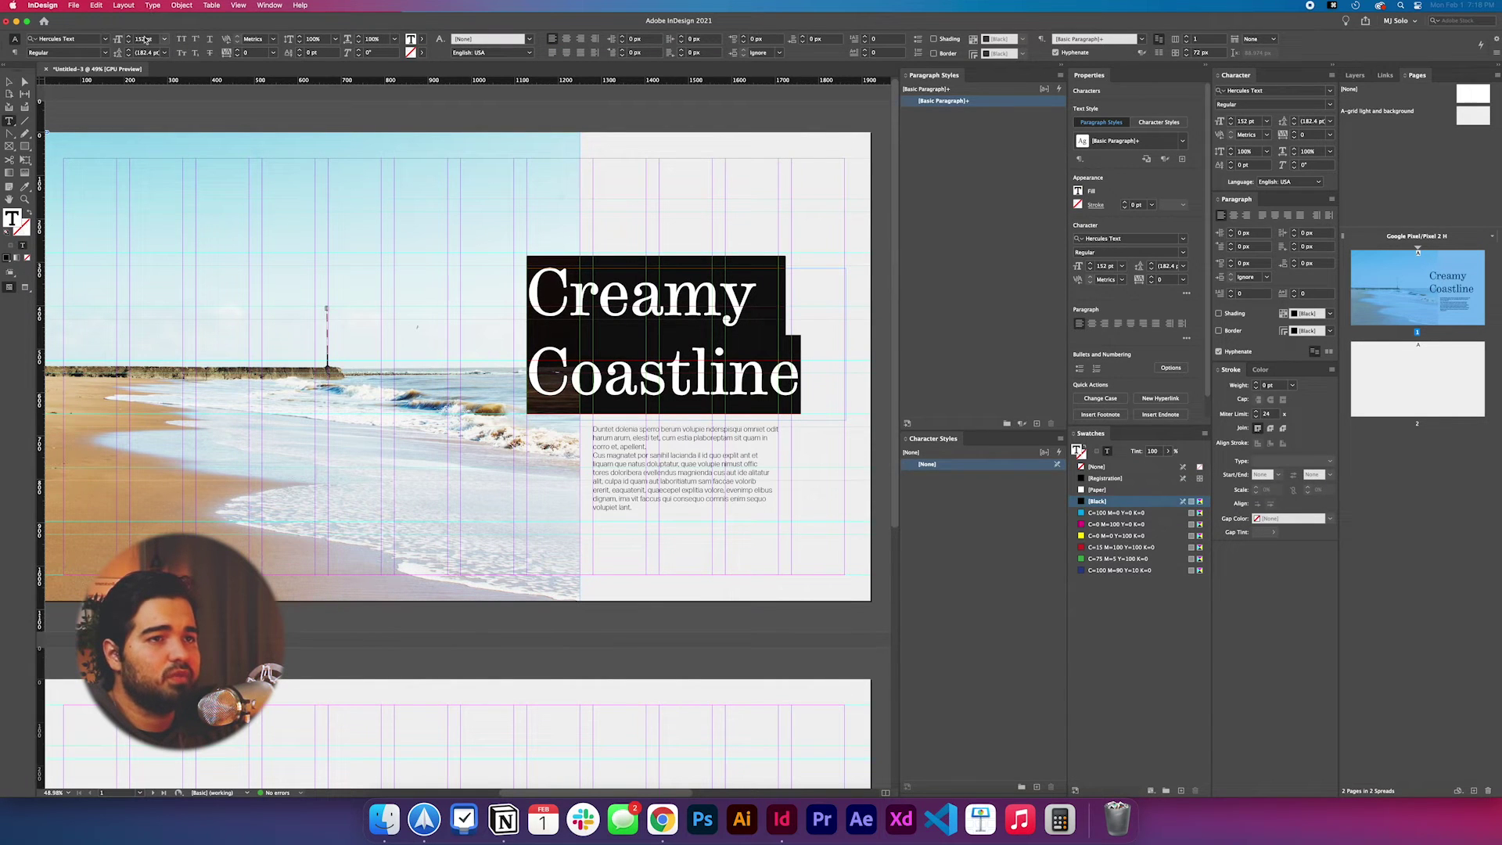
click(166, 53)
click(149, 51)
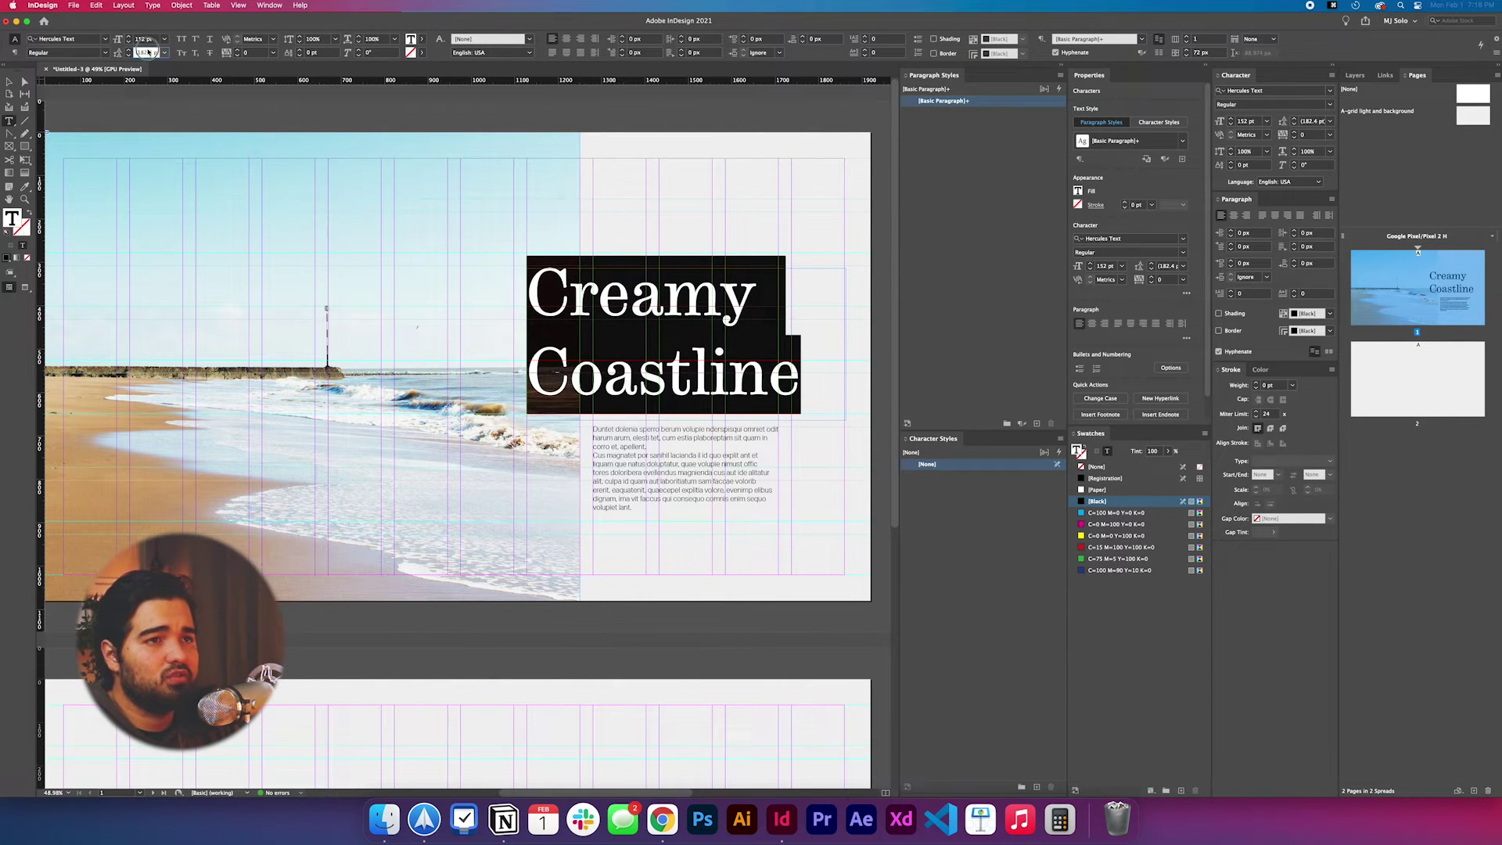
key(super+a)
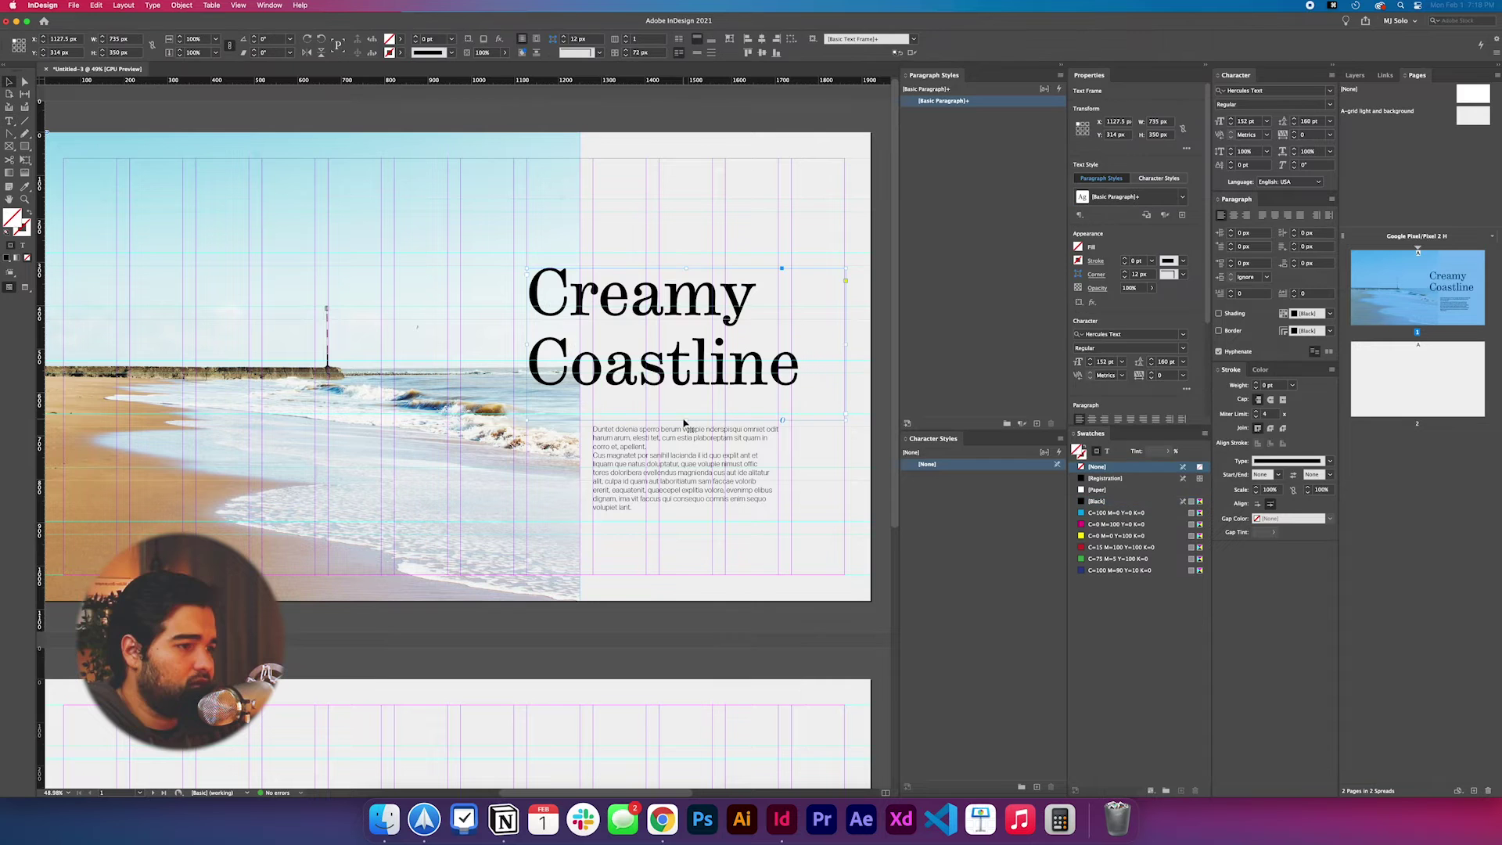
drag(688, 420, 688, 419)
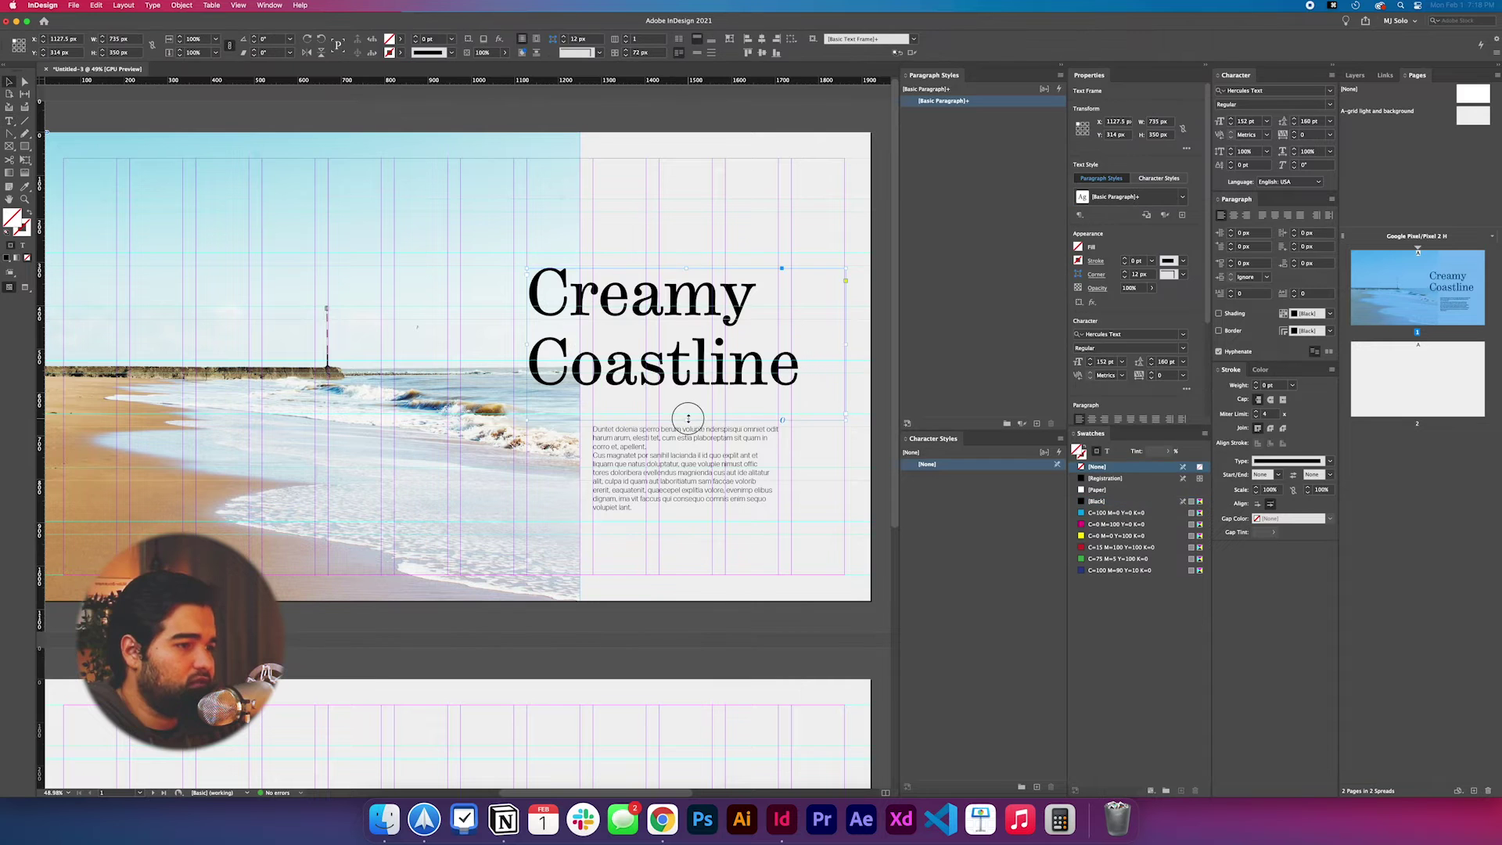
drag(688, 419, 688, 399)
Step: Reduce the title to 140 pt with 150 pt leading and preview the page full screen
key(super+a)
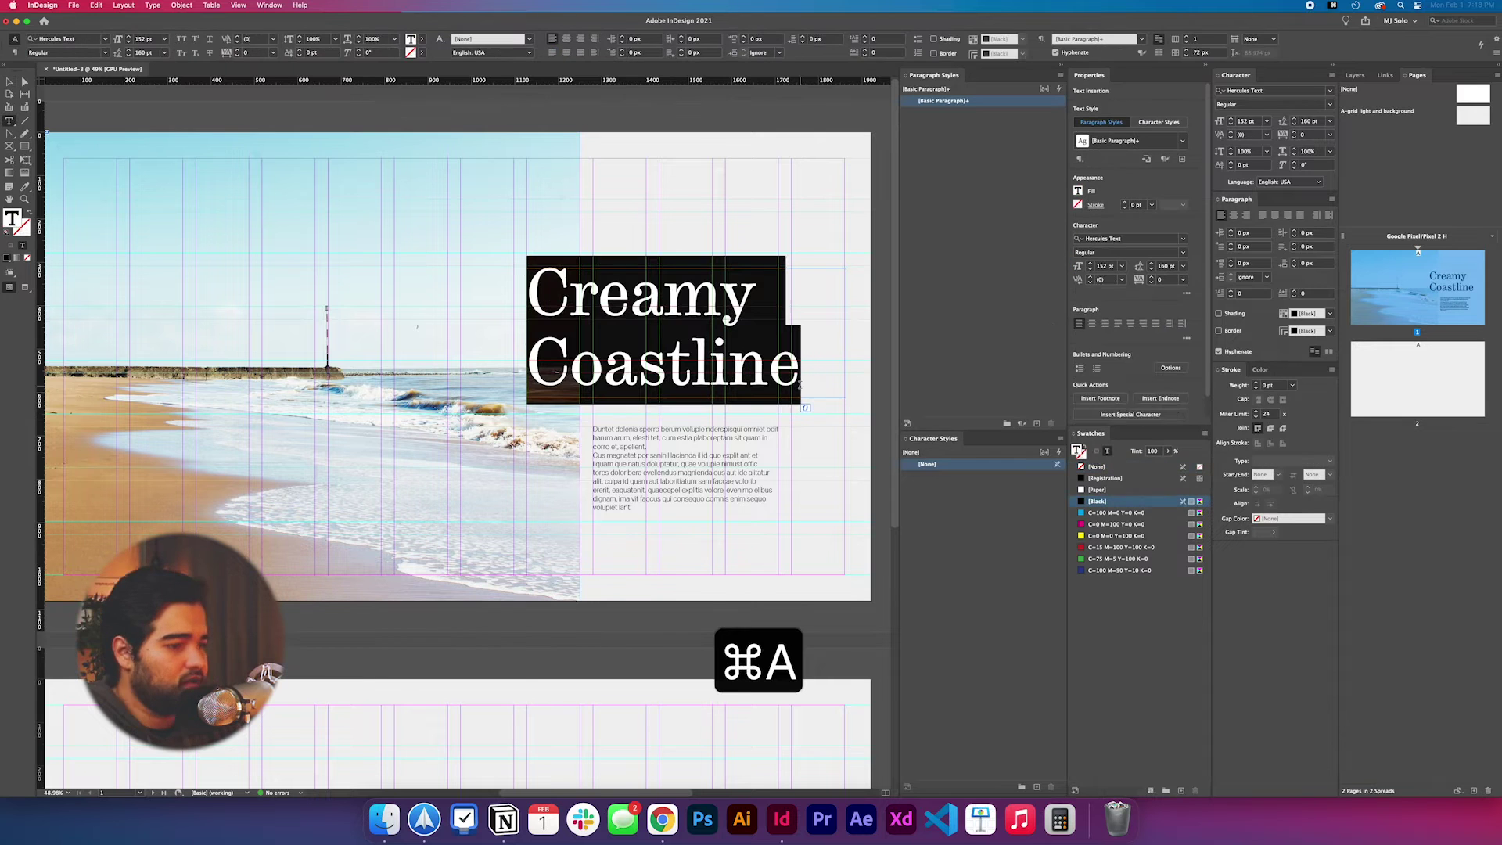
key(super+shift+comma)
key(super+shift+comma)
key(super+shift+comma)
key(super+shift+comma)
key(super+shift+comma)
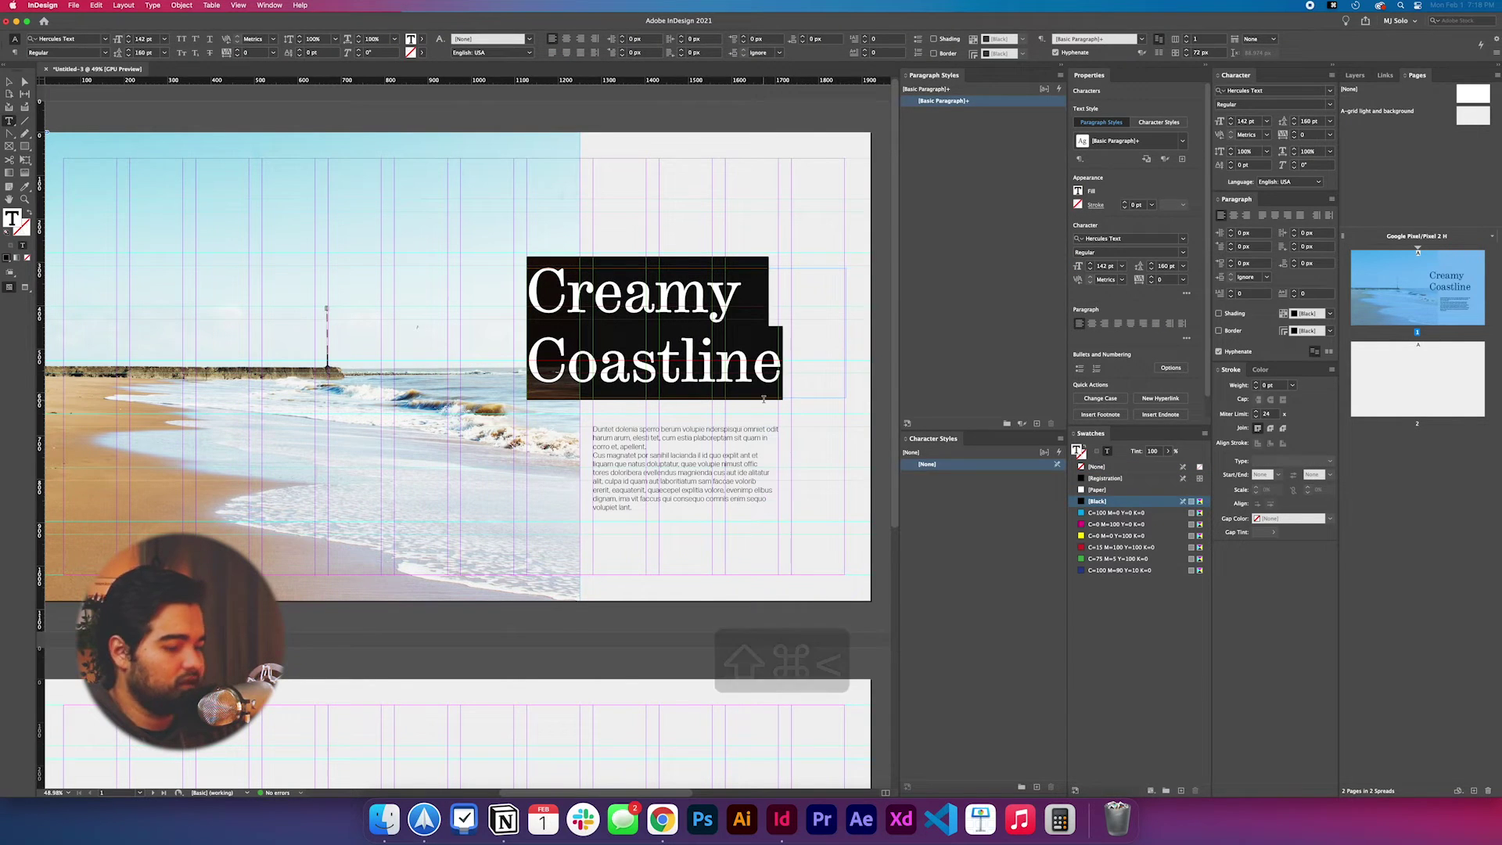
key(super+shift+comma)
key(super+shift+comma)
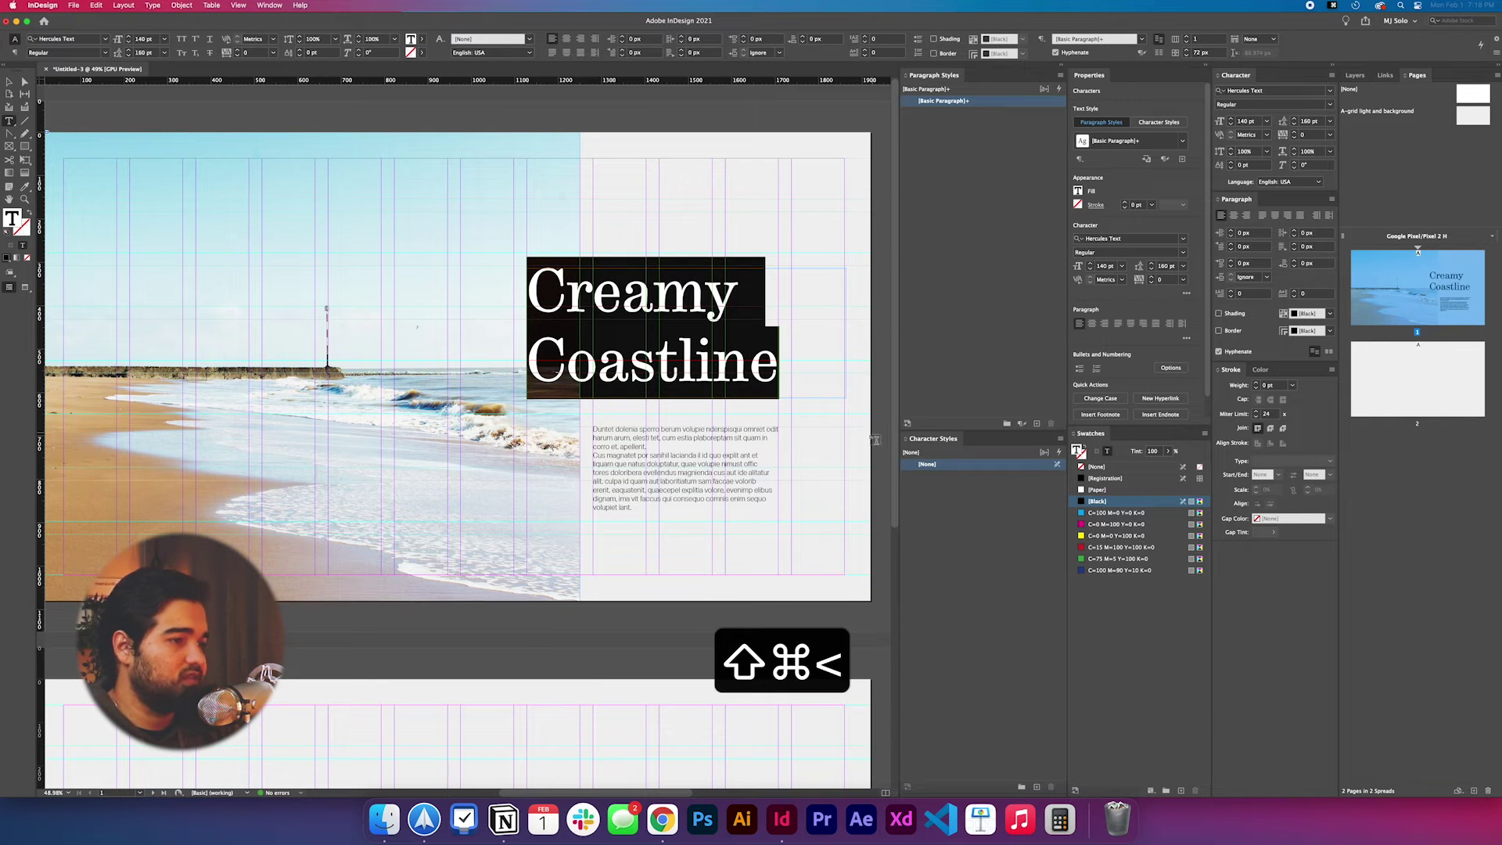
click(145, 53)
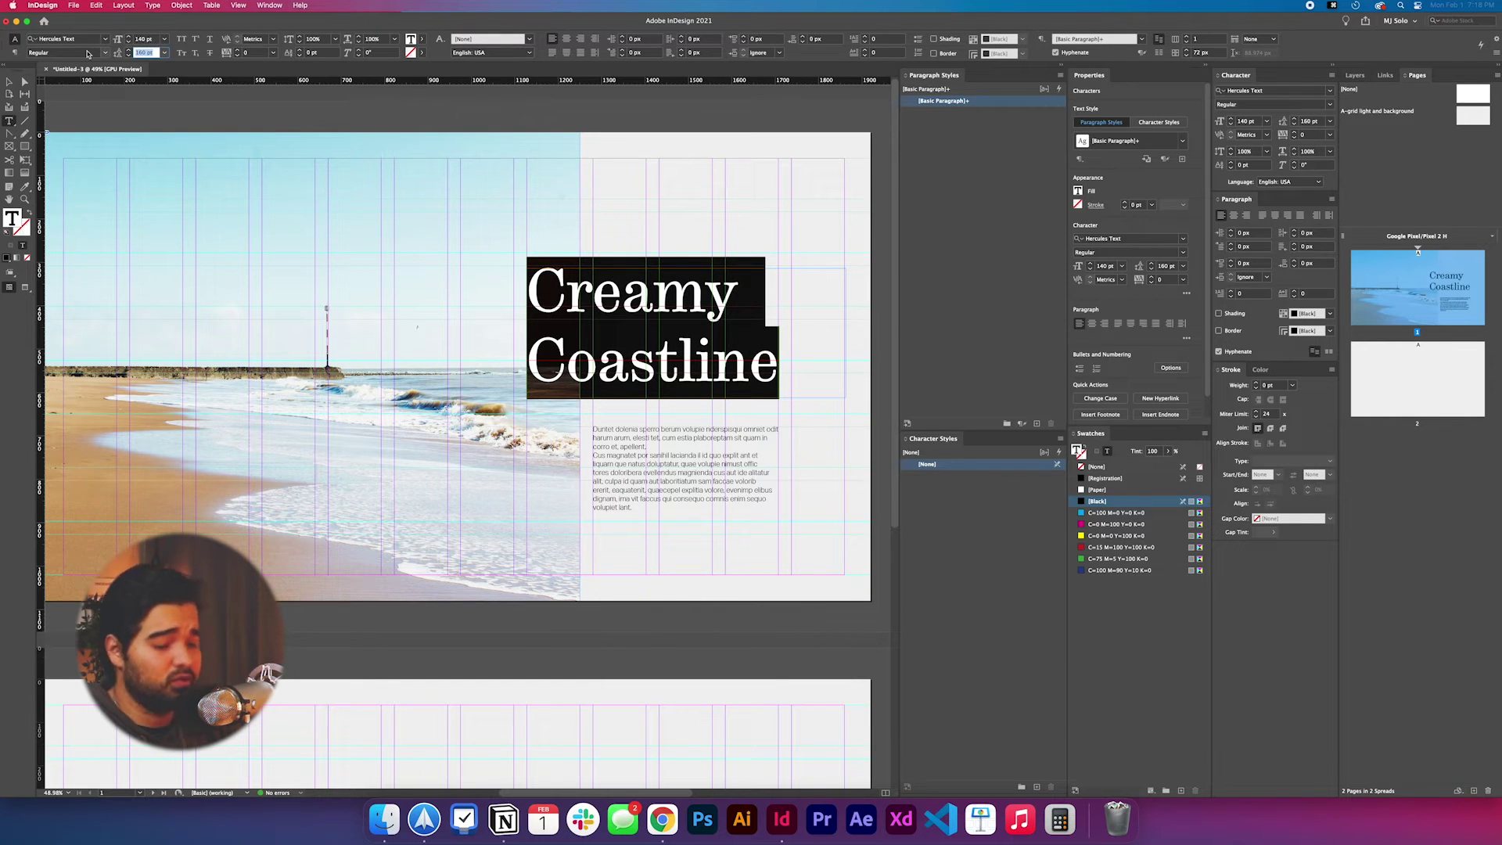
text(150)
key(Return)
click(8, 81)
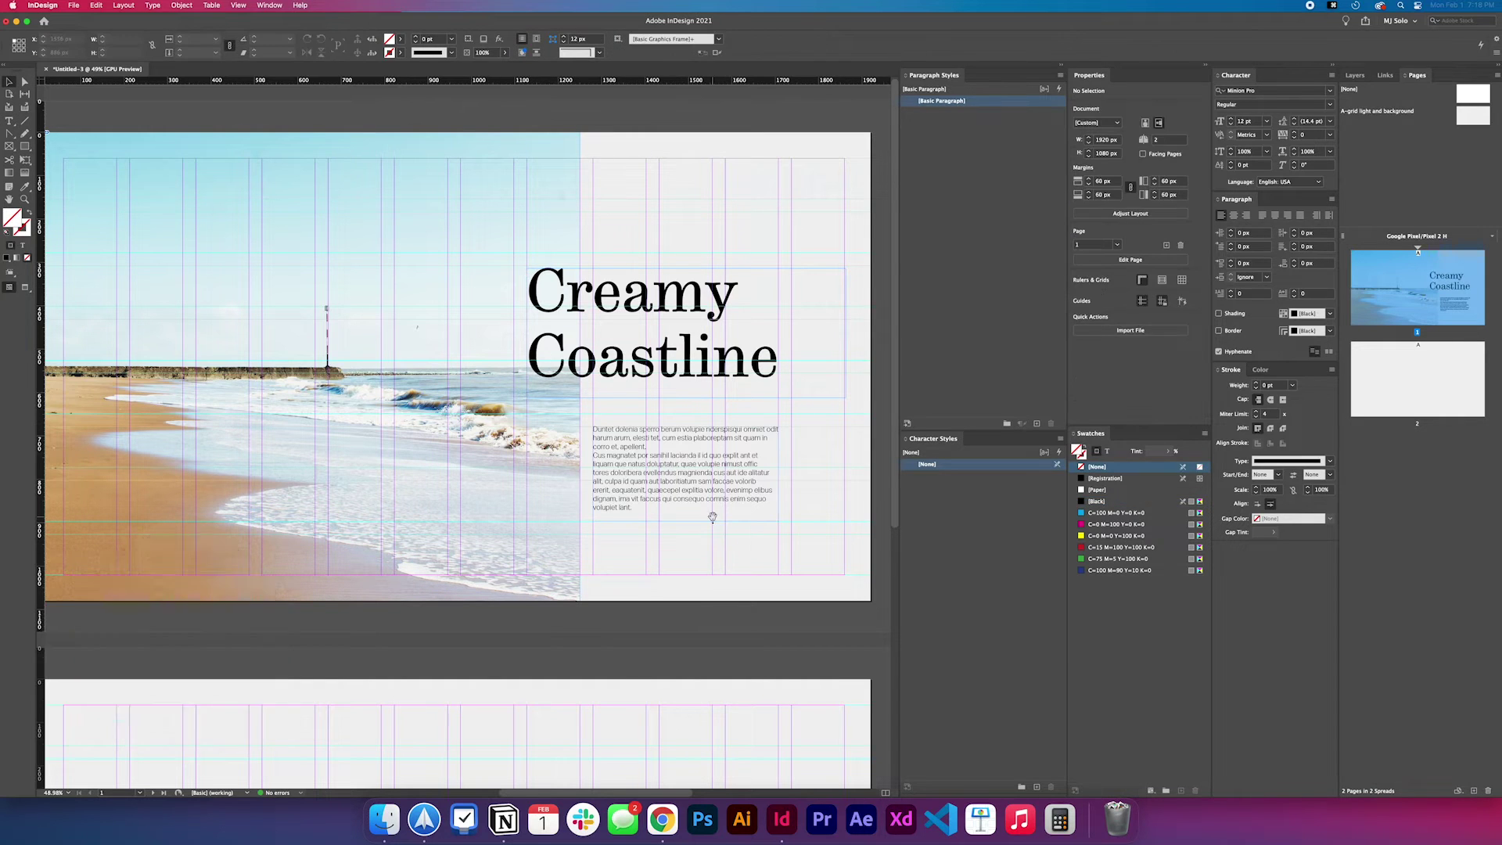
key(shift+w)
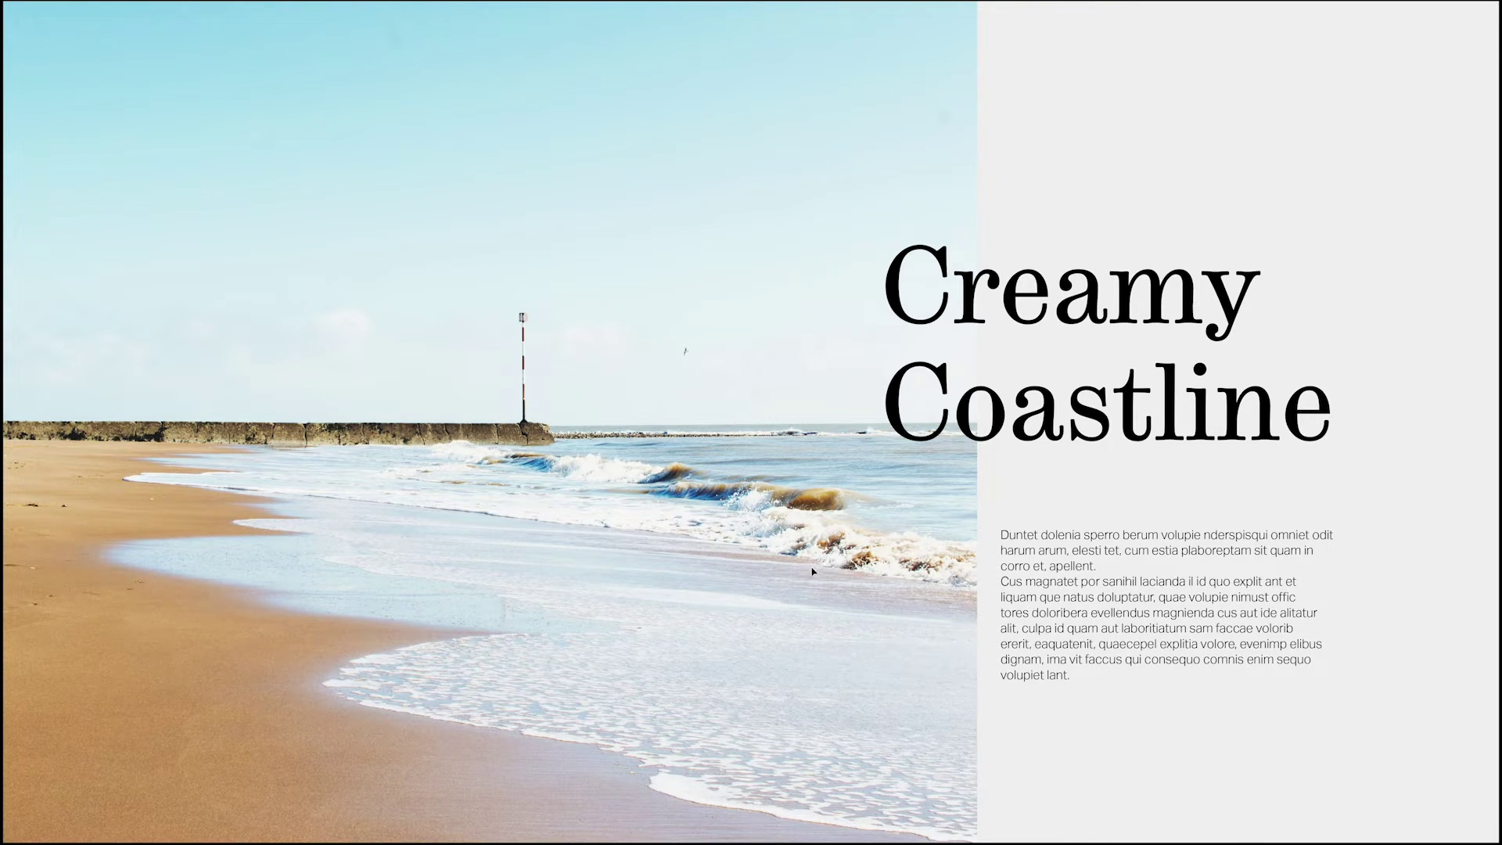
key(Escape)
Step: Place the round "Quality" badge from Finder in the page's upper-right margin corner and move the title up to Y 307.5 px
click(384, 819)
drag(627, 169, 841, 214)
scroll(657, 232, up, 2)
click(344, 374)
scroll(324, 340, right, 5)
click(460, 317)
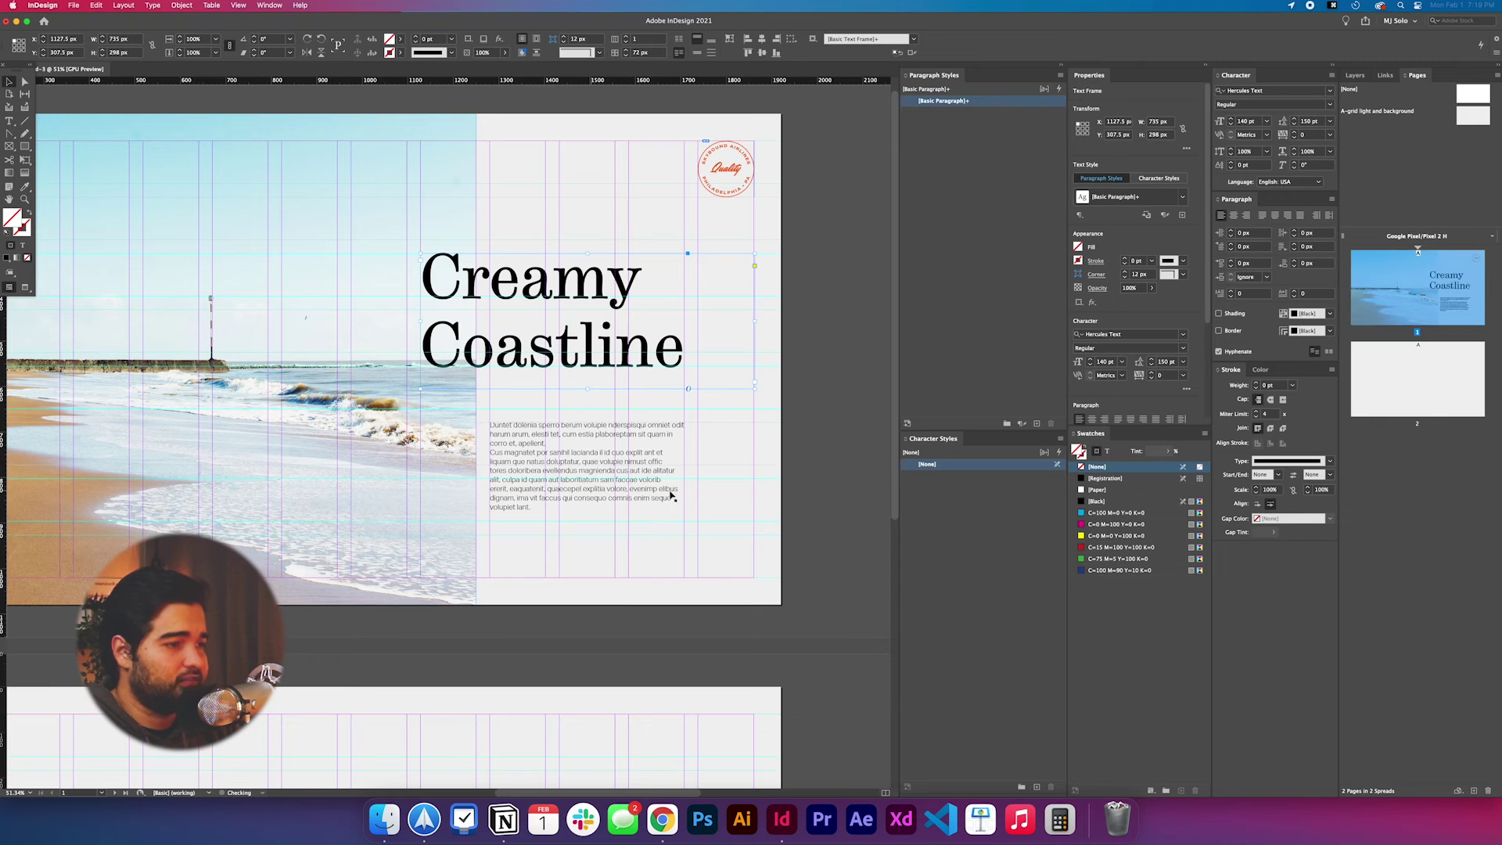
Step: Draw a text frame about 362 × 24 px at the bottom margin under the body text and enter "copyright ©" plus the copyright holder's name
scroll(648, 583, down, 4)
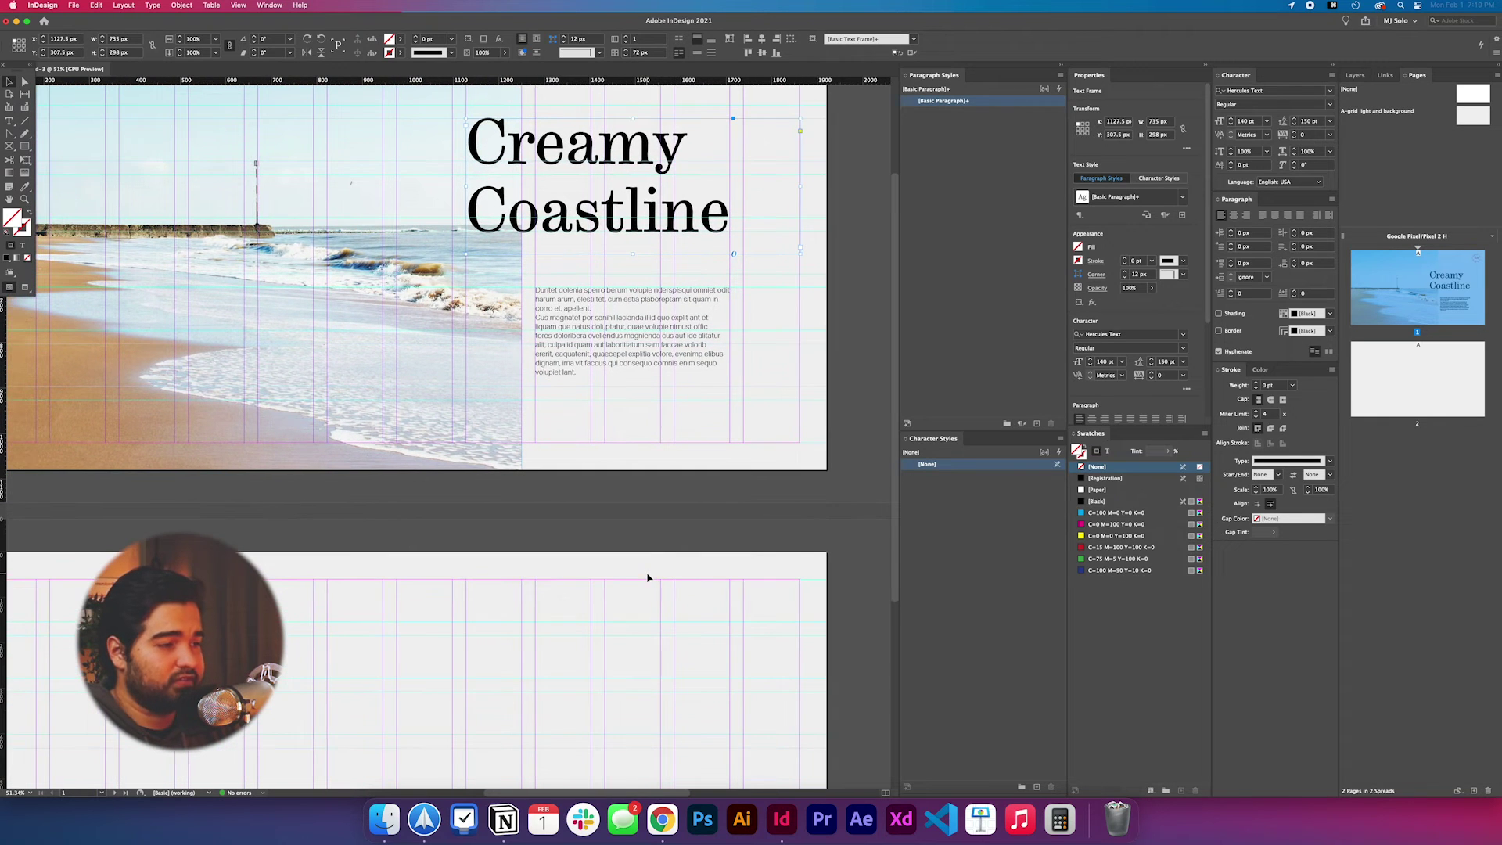
click(10, 123)
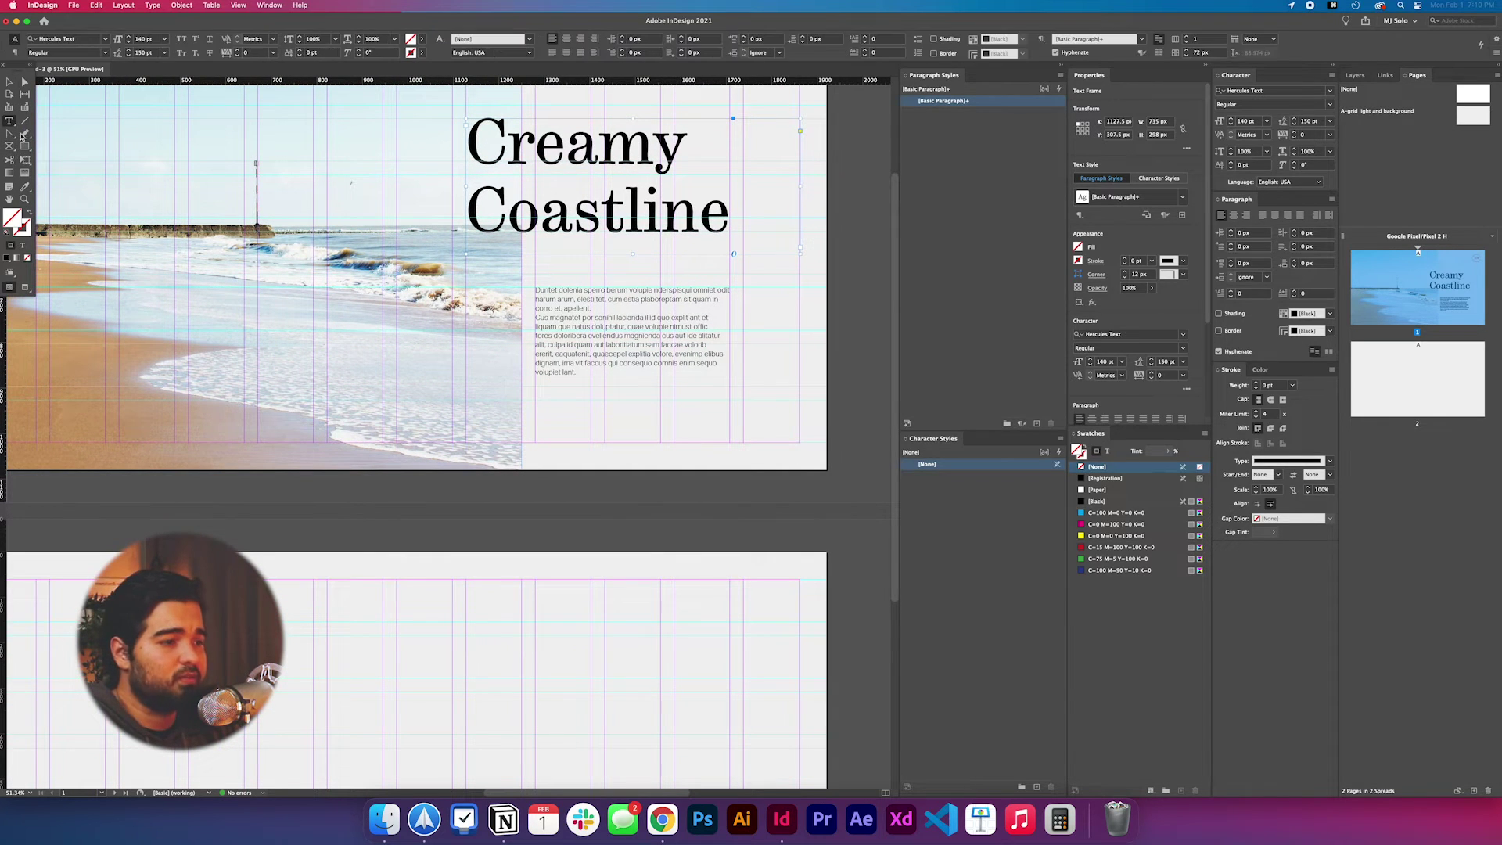
scroll(696, 454, up, 4)
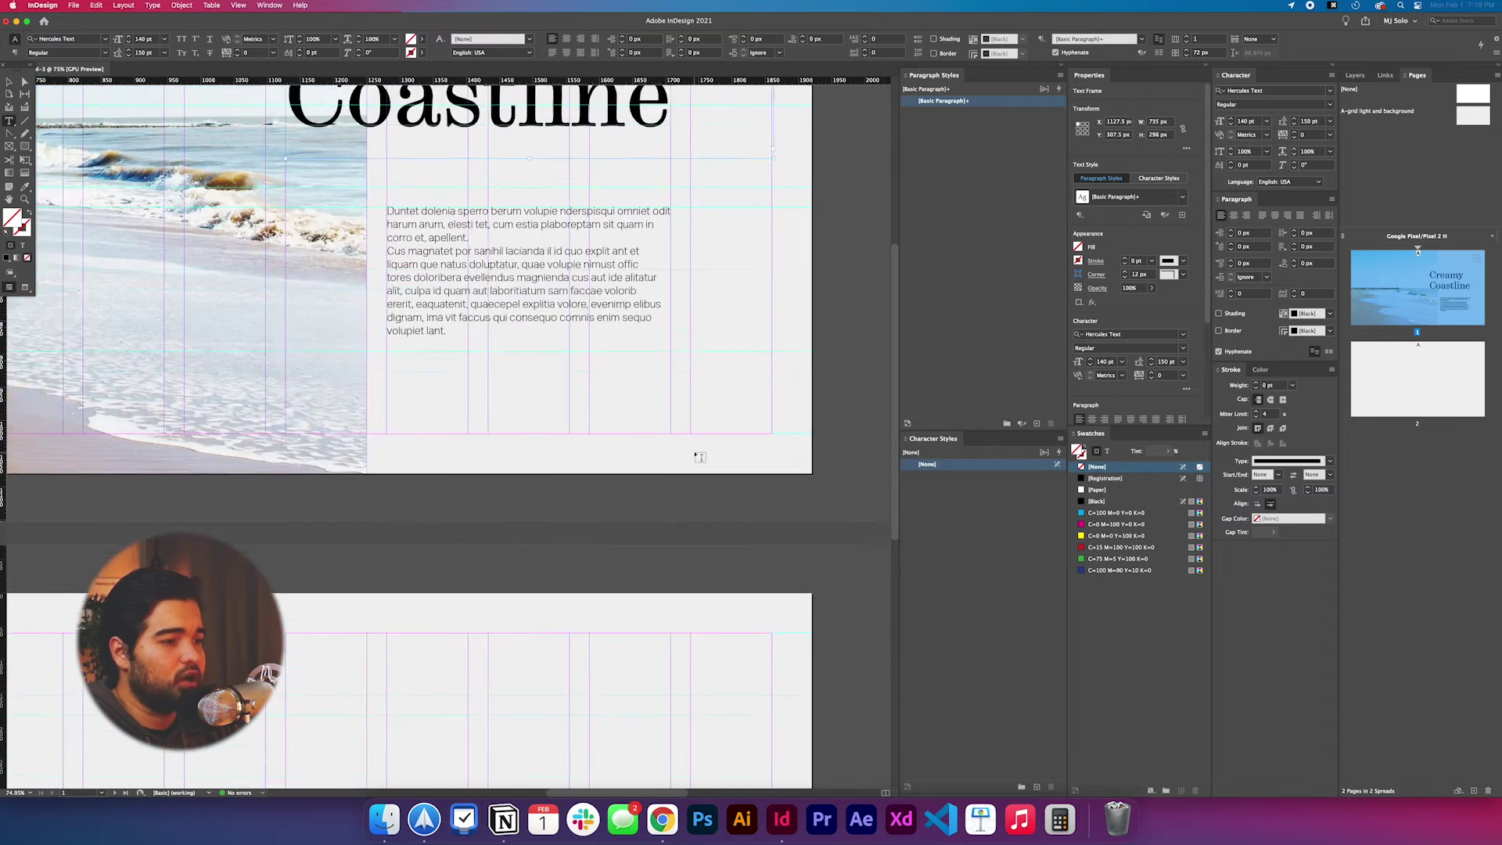
drag(307, 417, 671, 440)
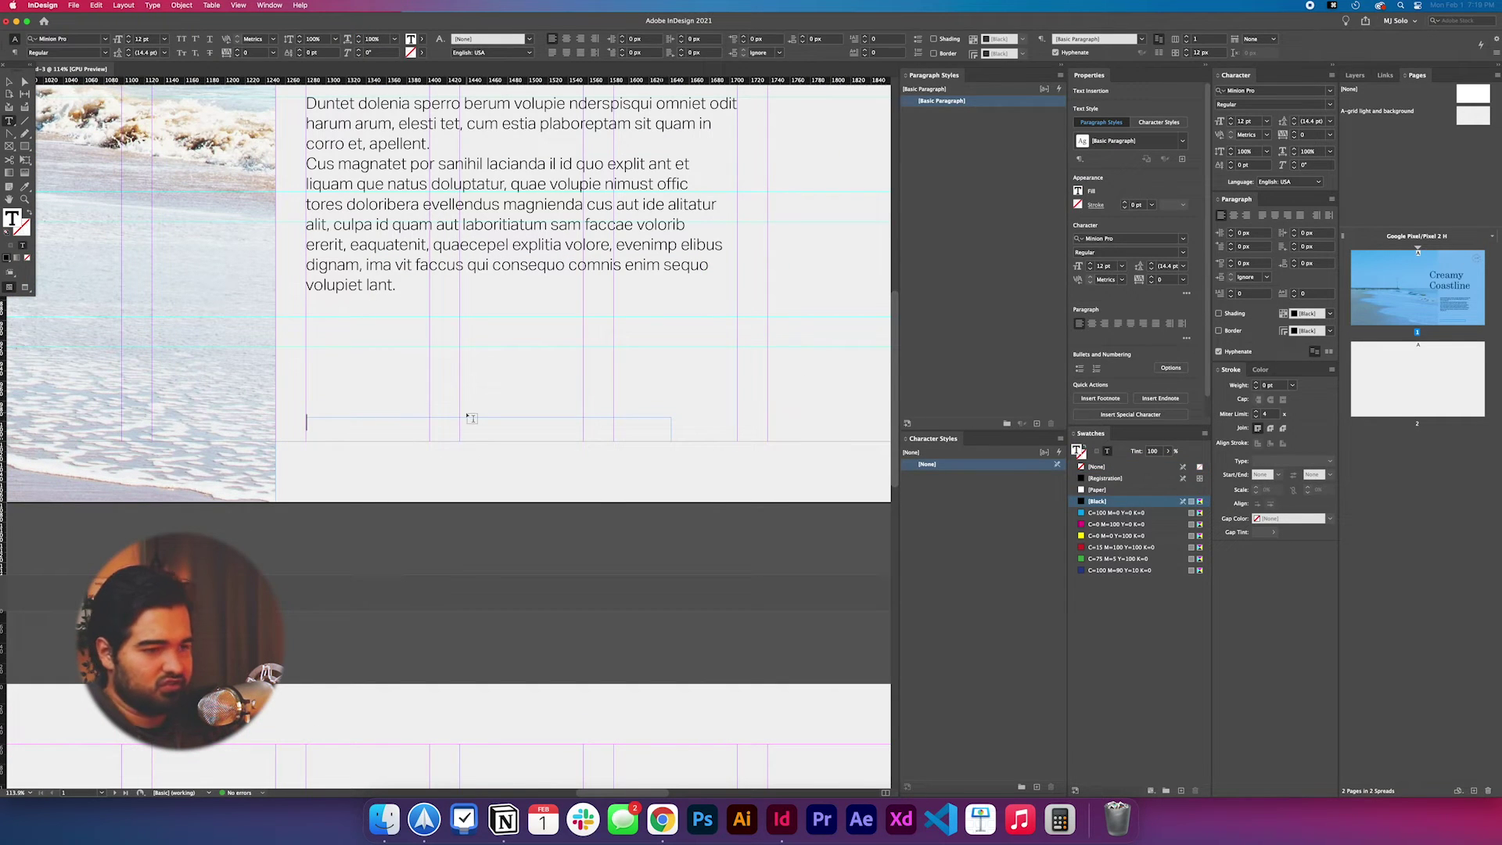
text(copyright)
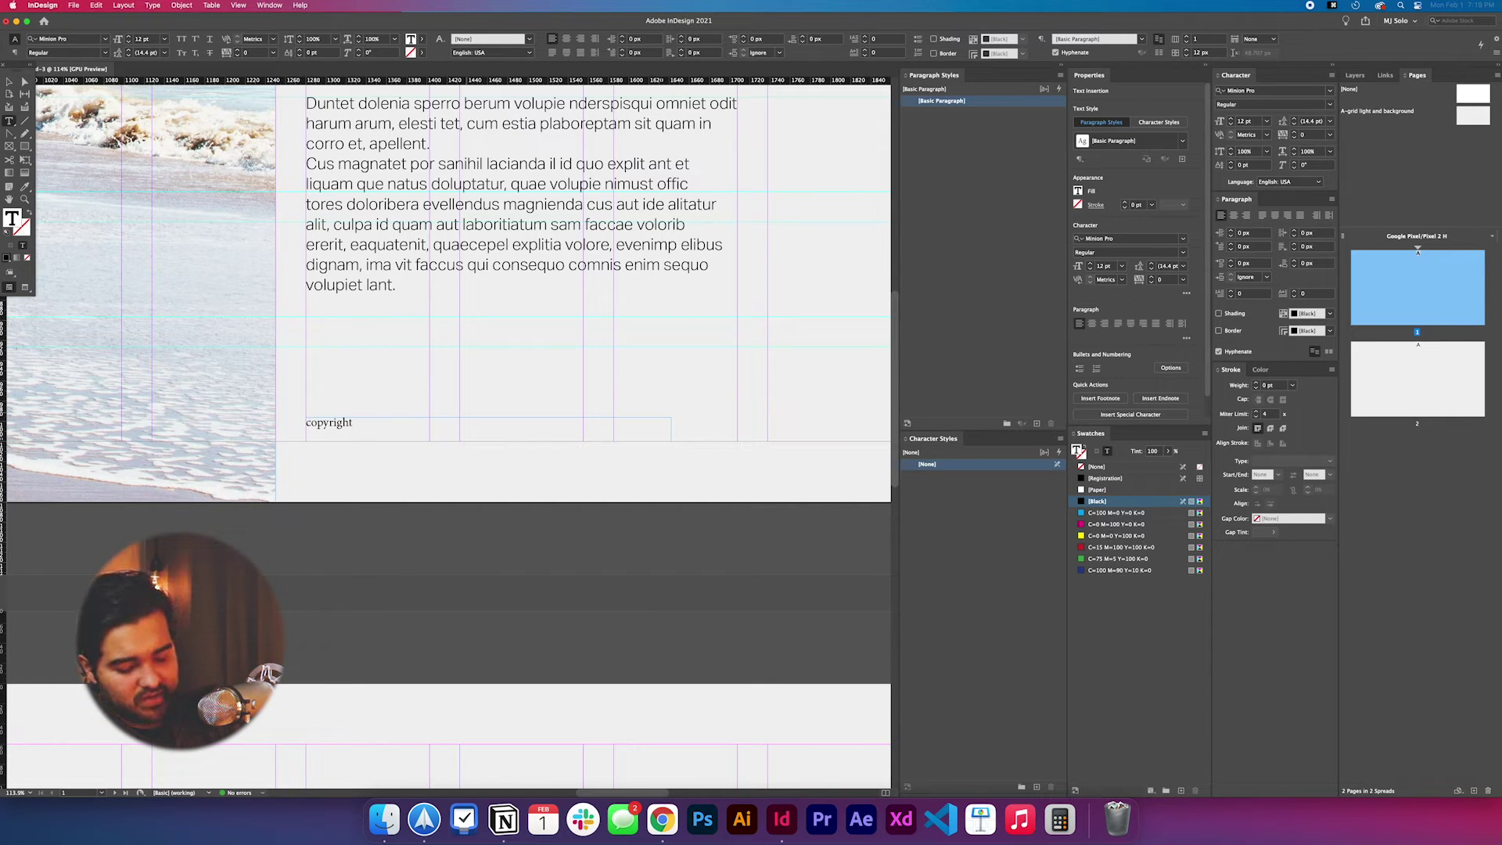
text( © leonardo Rivero)
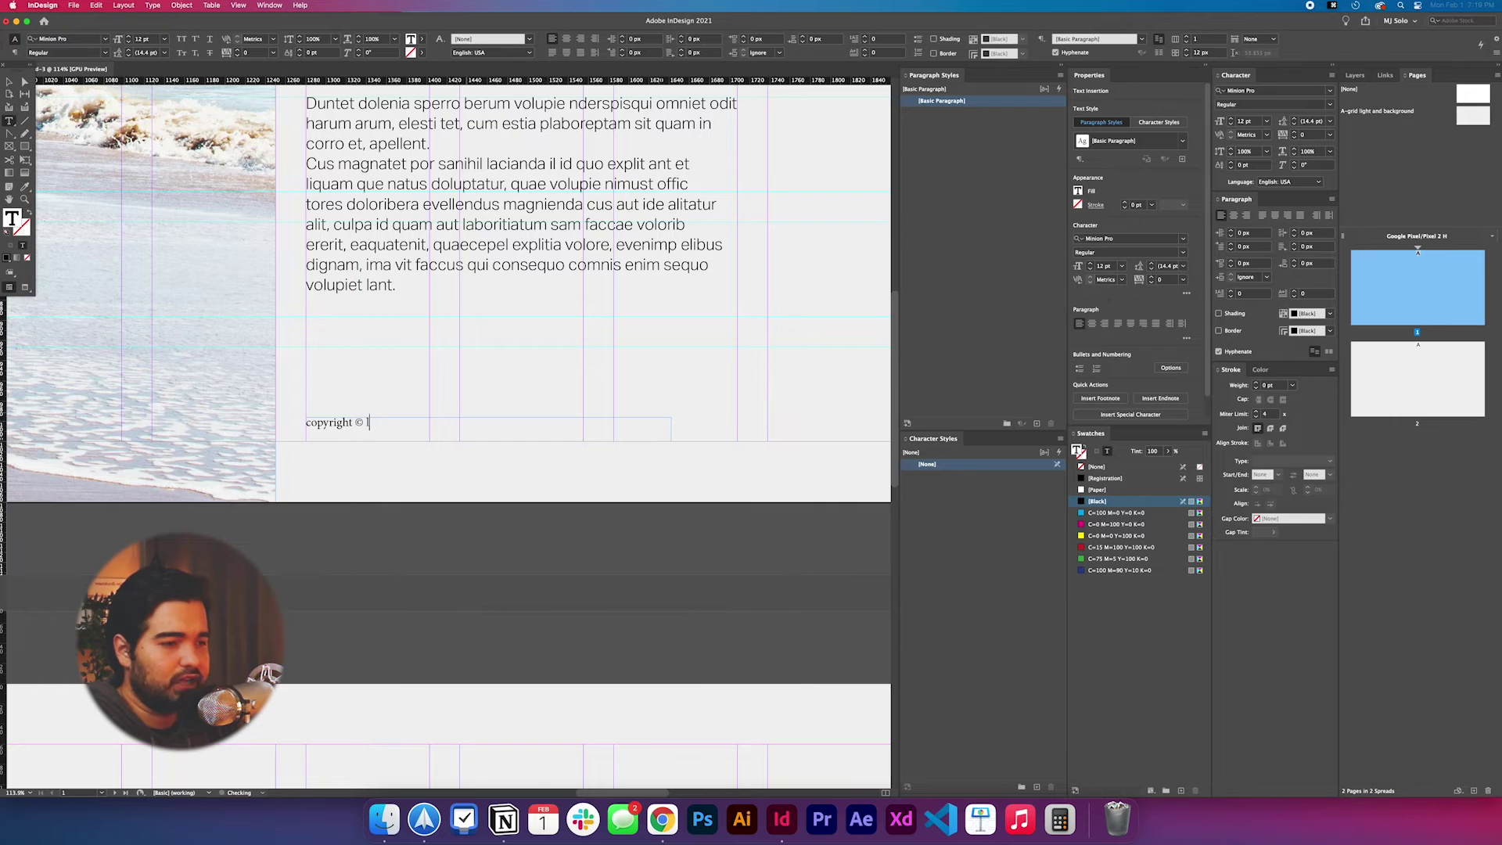
Step: Change the copyright line's font to the wide all-caps SaaSeriesfDOT
key(super+a)
click(76, 37)
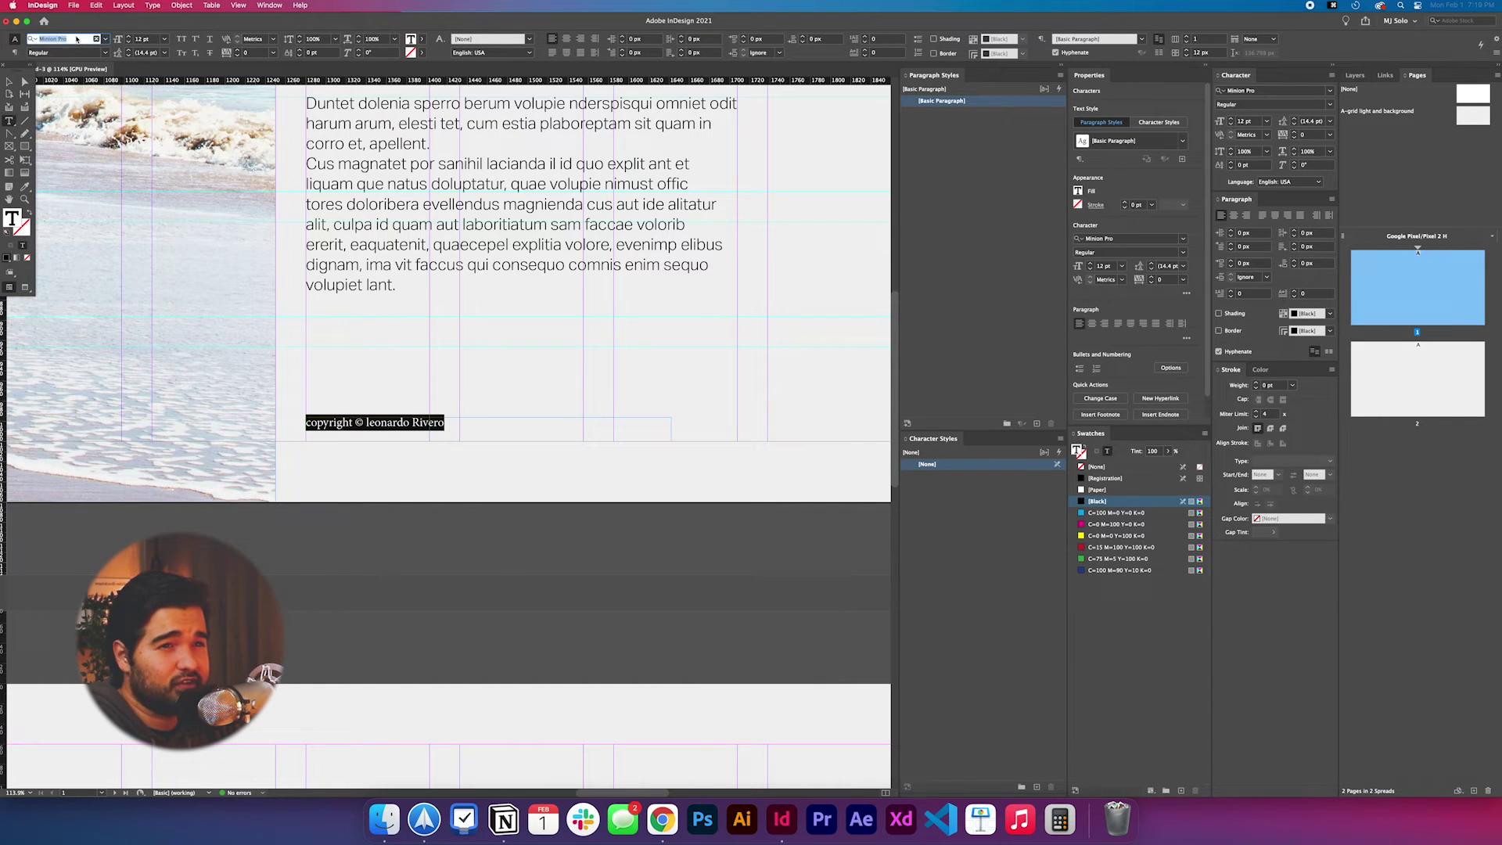
text(saa)
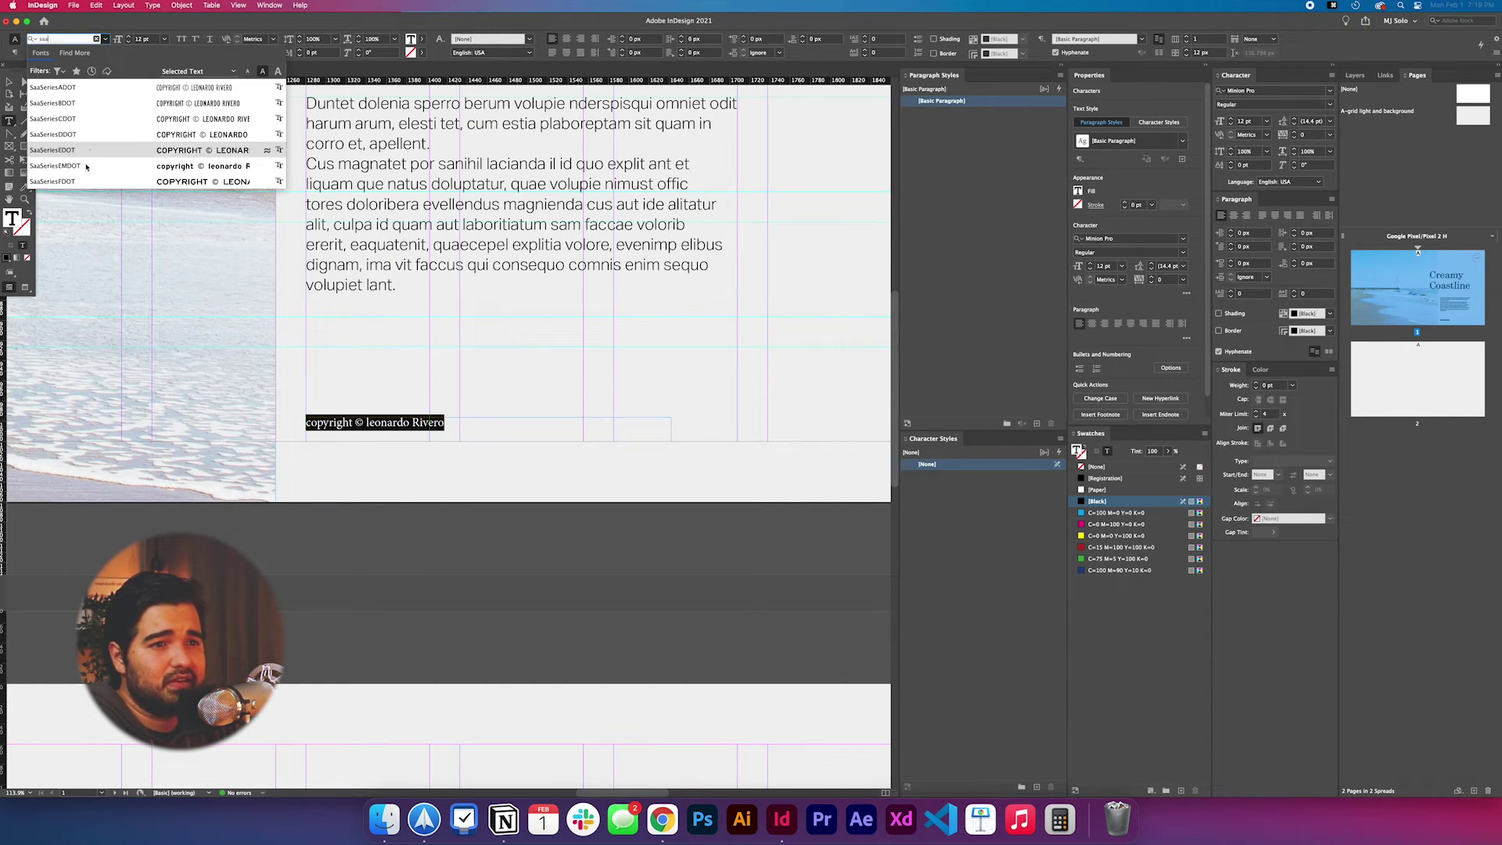
click(82, 181)
key(Escape)
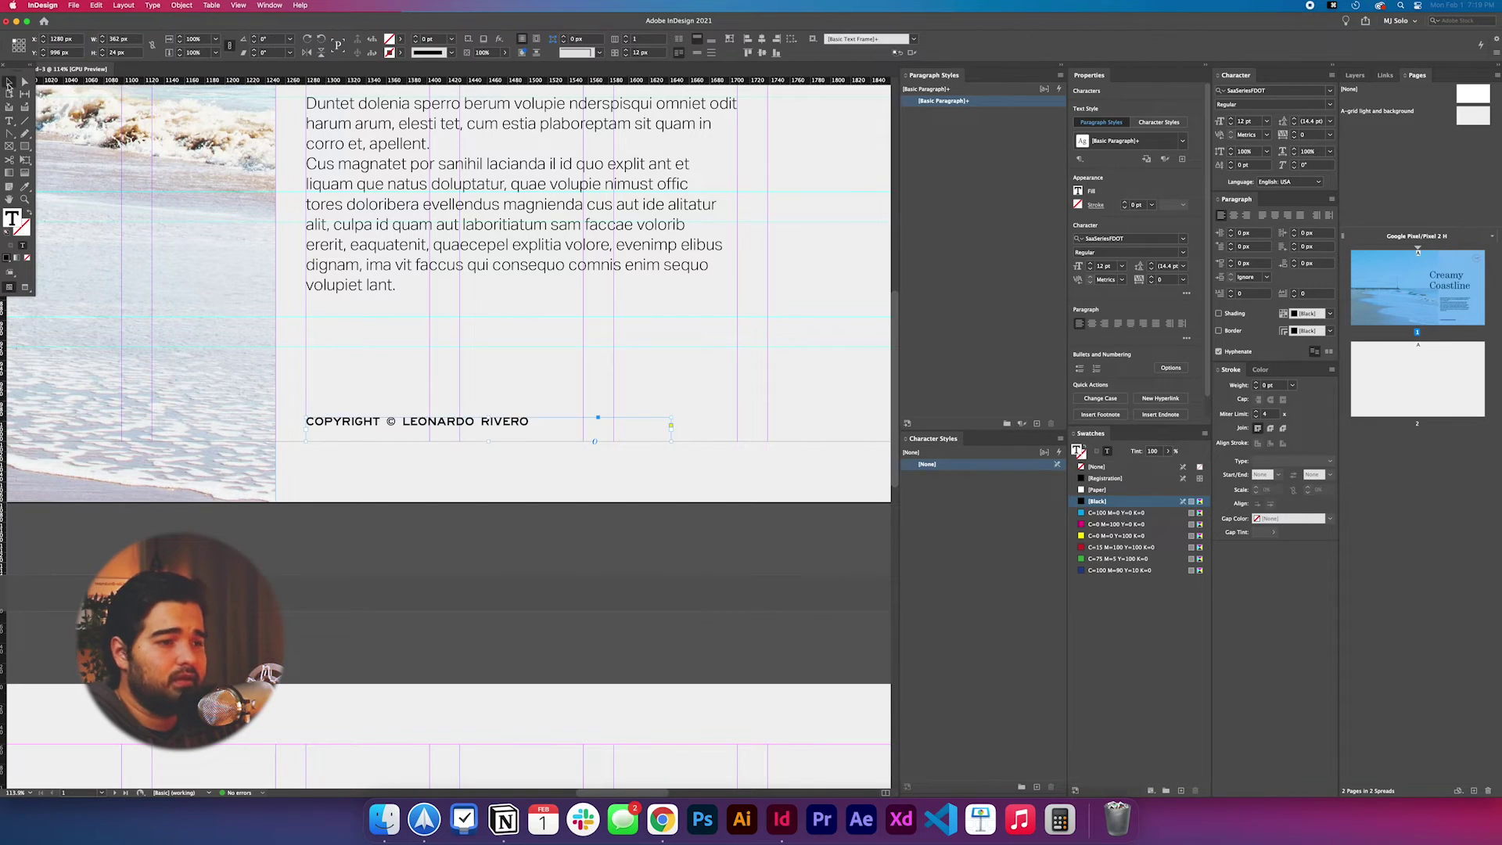
Step: Set the copyright line to 10 pt and lower its frame to Y 1013 px
drag(460, 424, 458, 439)
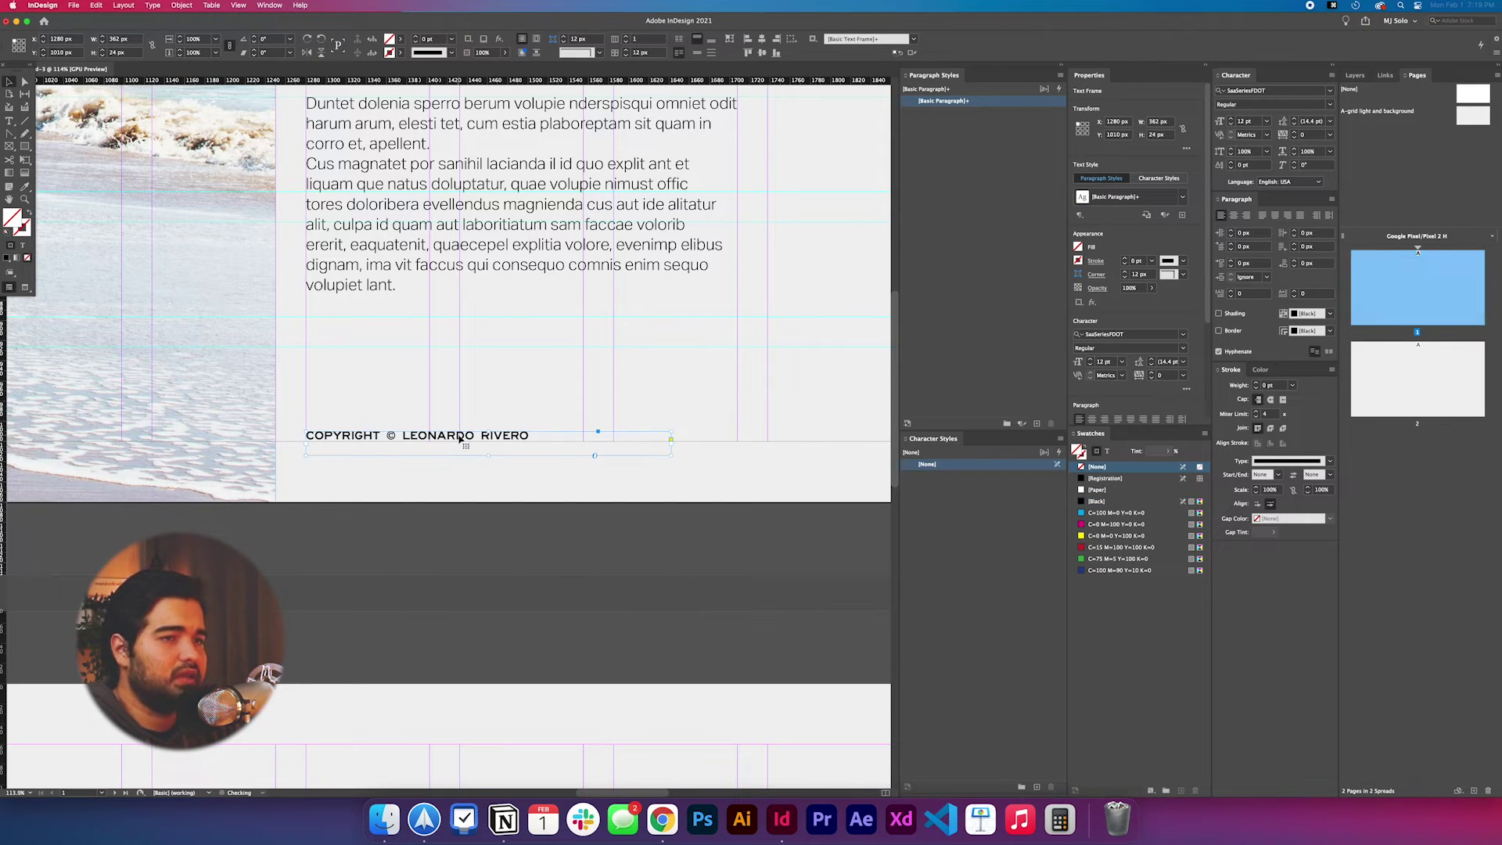
double_click(418, 437)
key(ctrl+a)
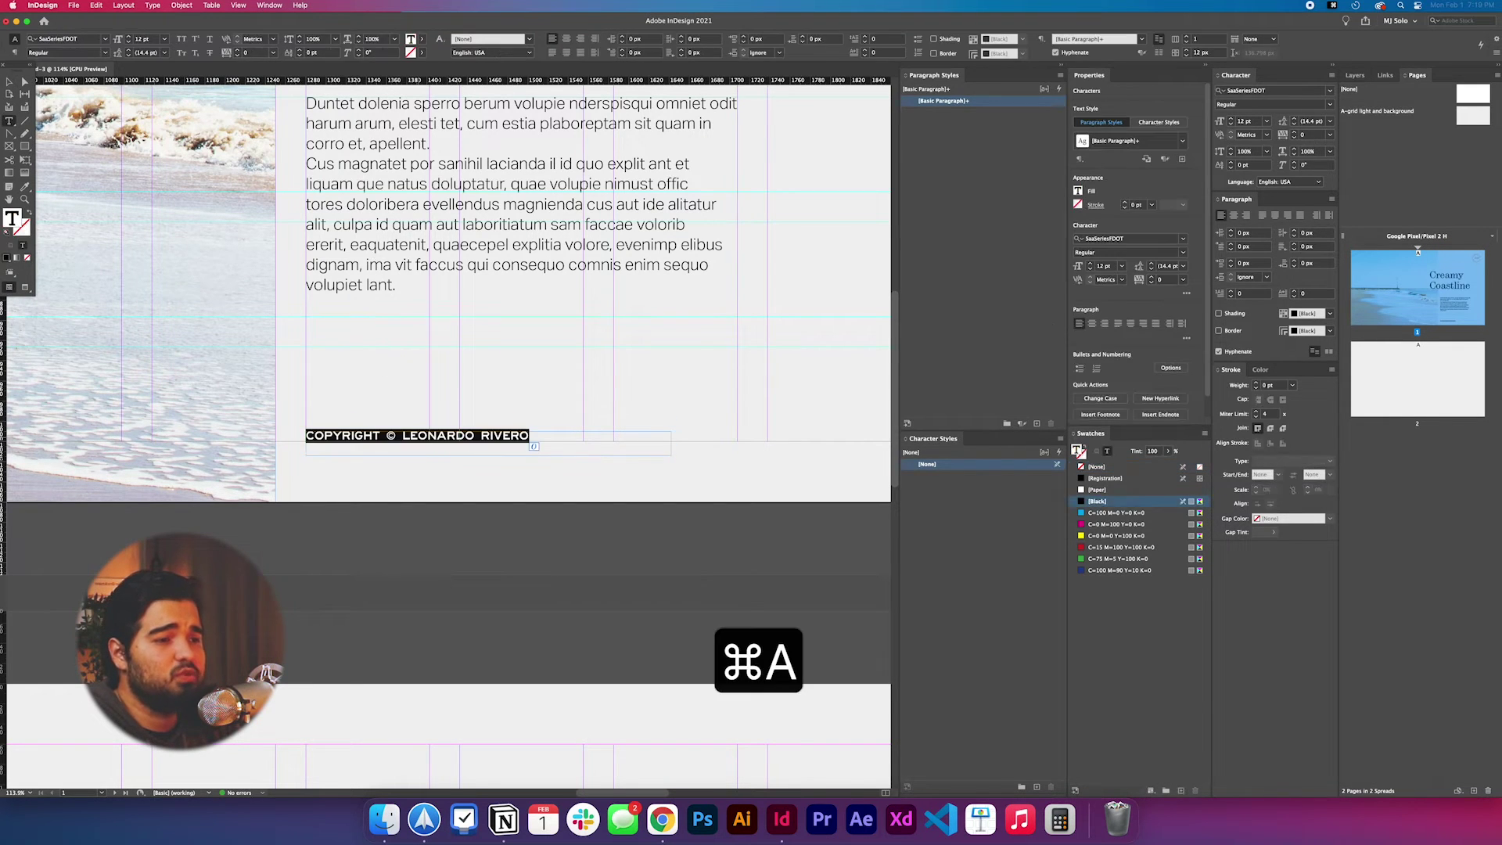
click(146, 41)
text(10)
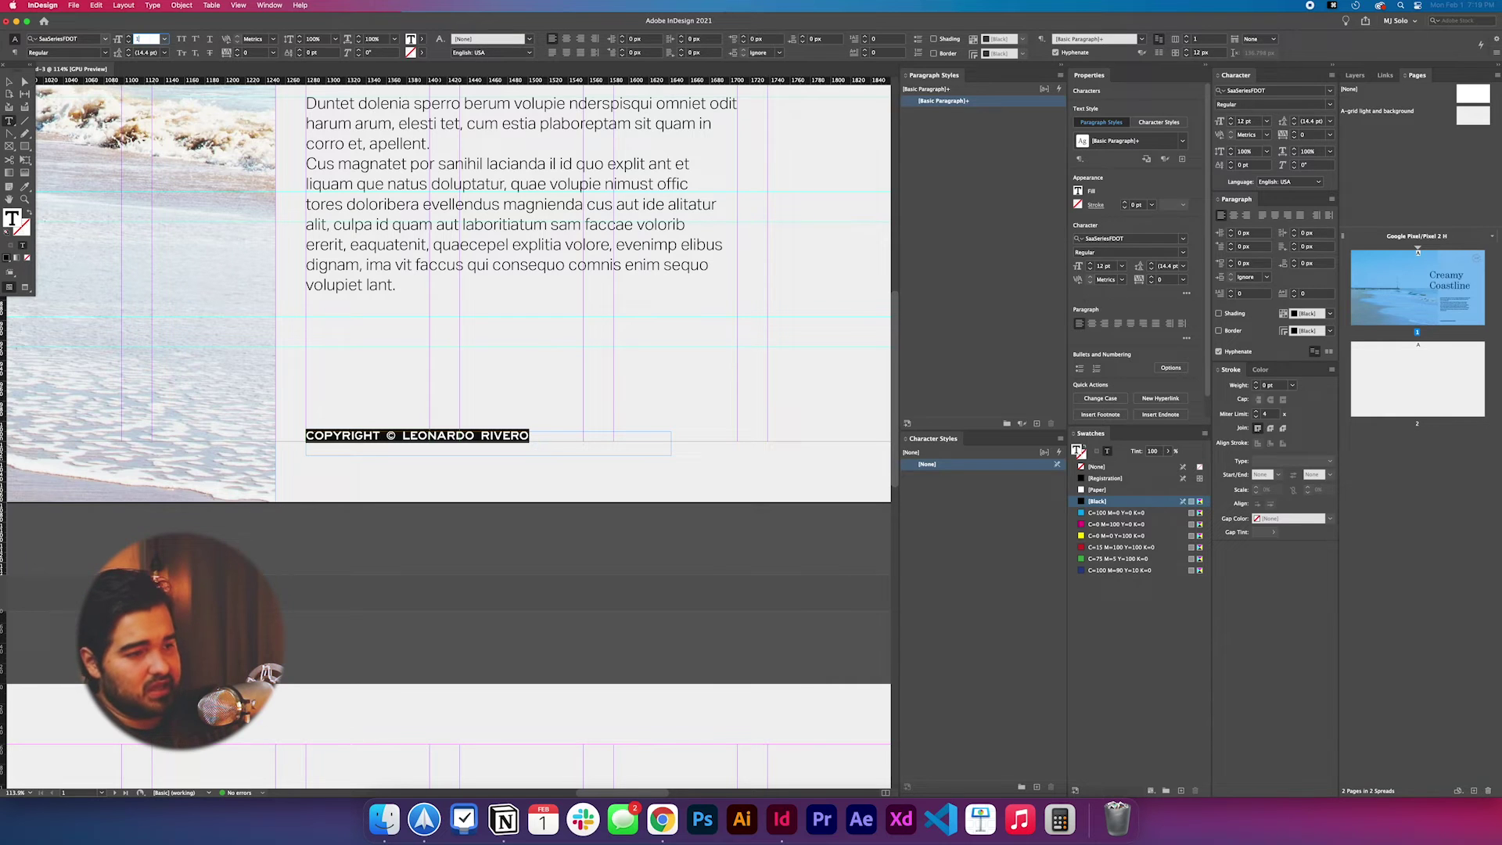
key(Return)
click(15, 83)
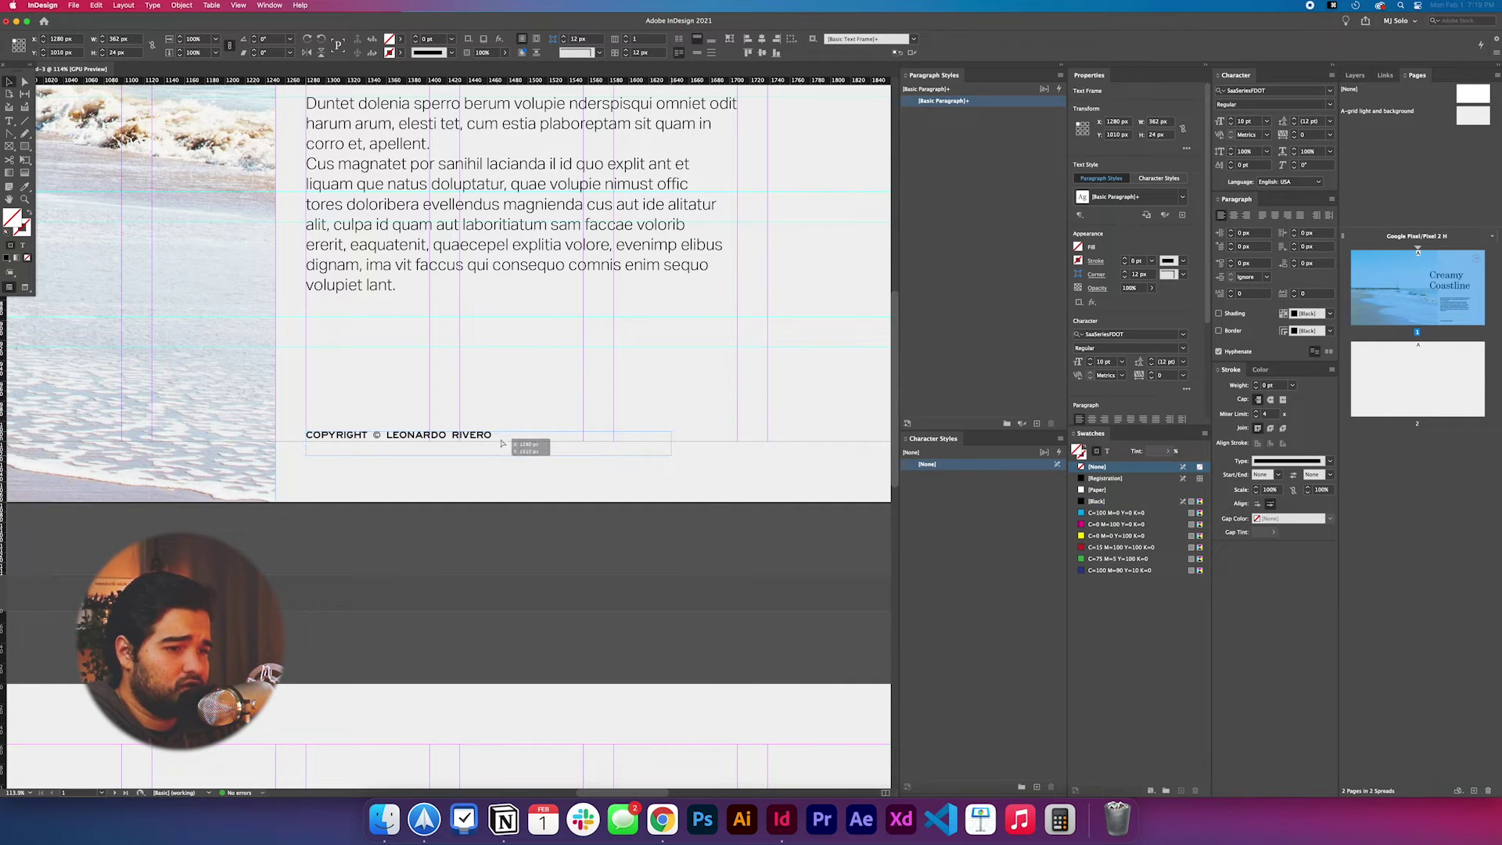
key(Down)
key(Down)
key(Down)
Step: Duplicate the copyright line to the last grid column at X 1737.5 px and replace its text with "VERSION 1.0"
drag(513, 443, 493, 471)
double_click(493, 471)
key(super+a)
text(VERSION 1.0)
key(Escape)
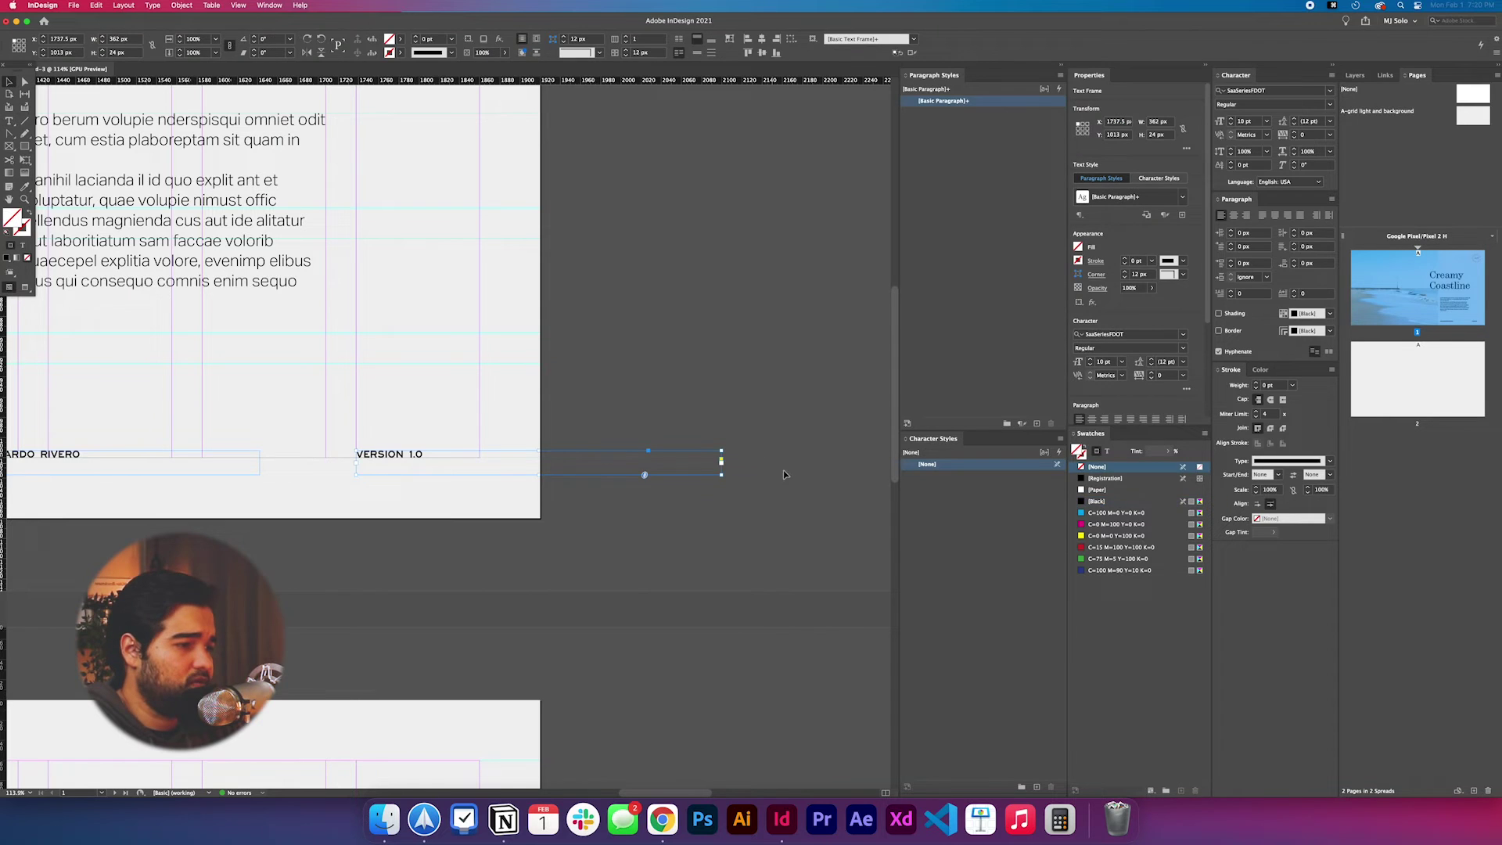
Step: Narrow the "VERSION 1.0" frame to its column and the copyright frame to 274 px, and preview the page full screen
drag(722, 462, 479, 460)
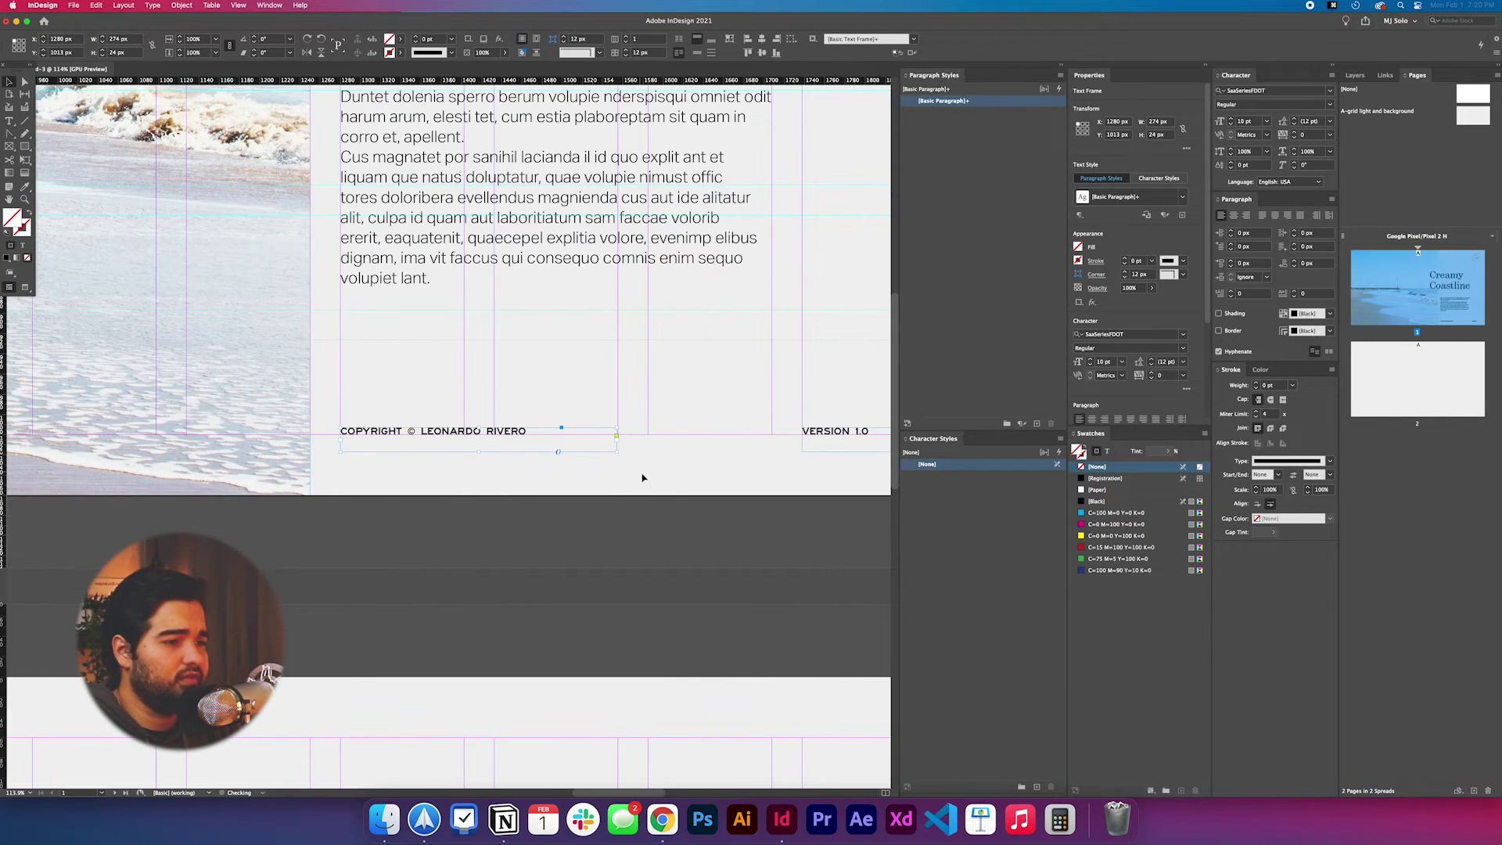
key(shift+w)
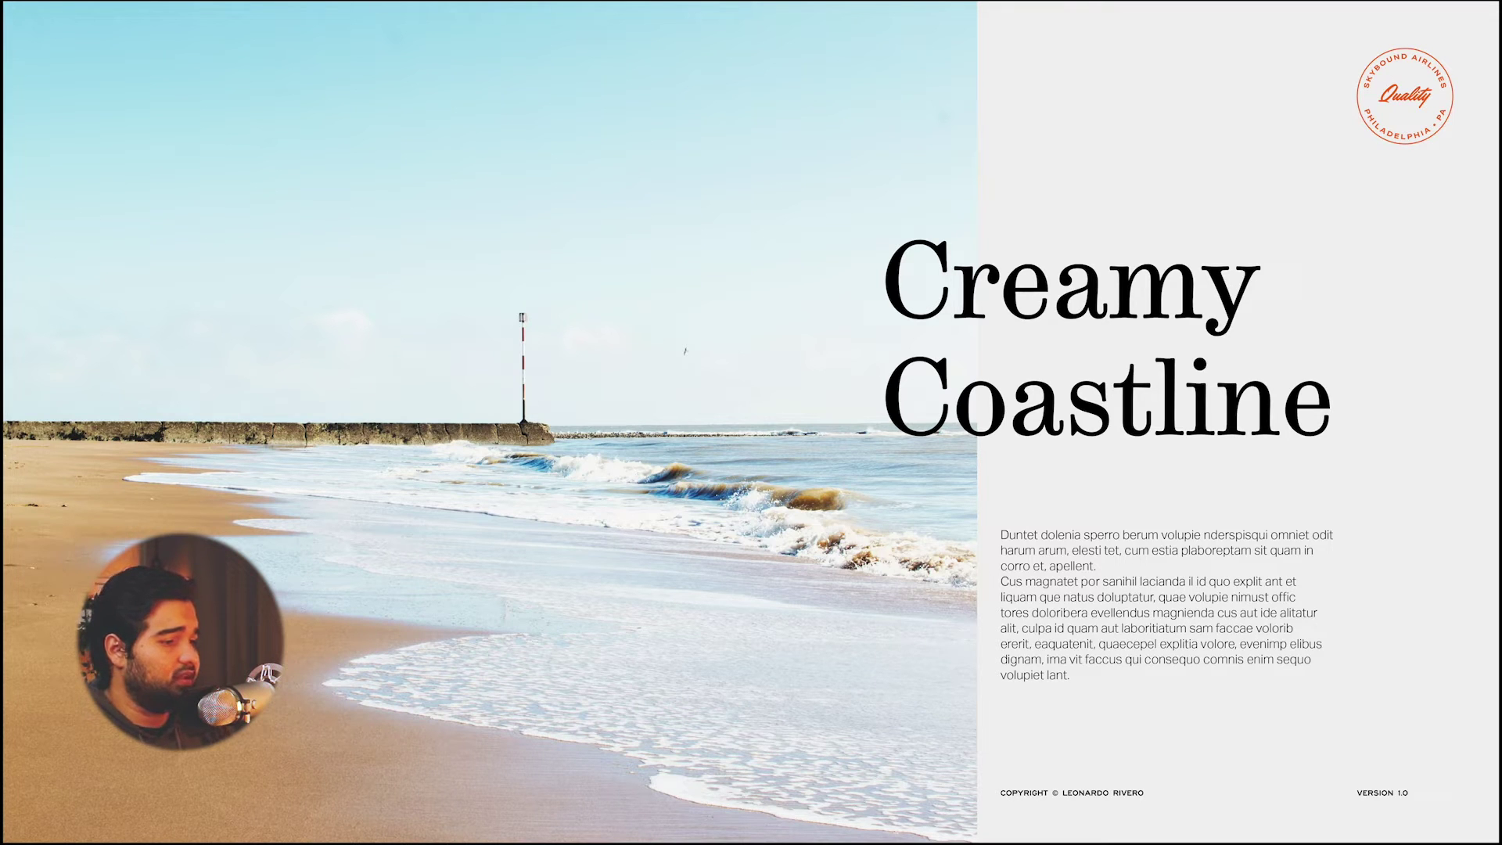
key(Escape)
scroll(734, 419, down, 1)
scroll(734, 420, down, 5)
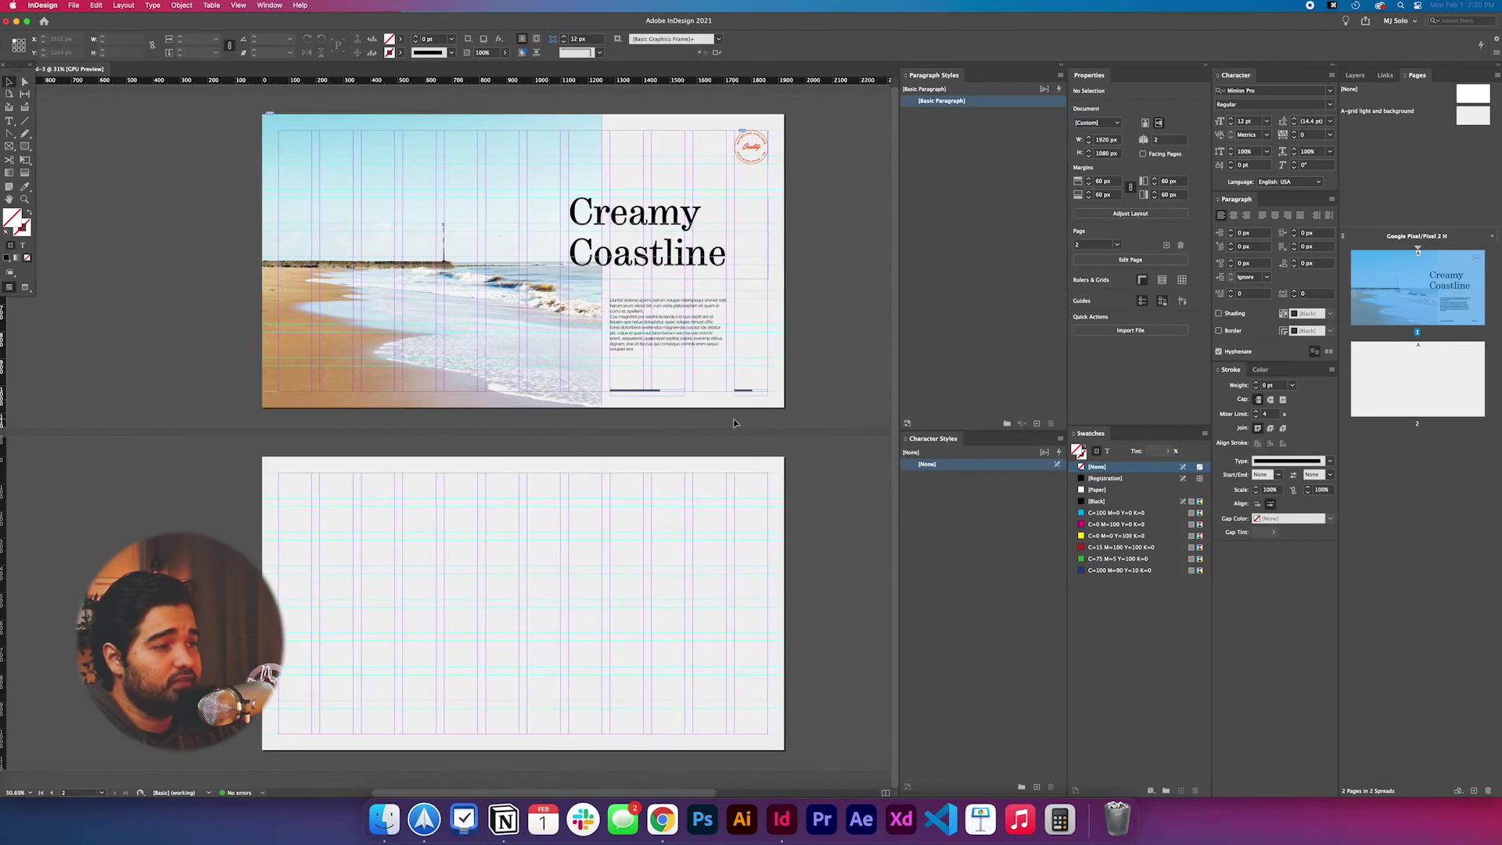
scroll(733, 420, right, 1)
scroll(391, 547, left, 1)
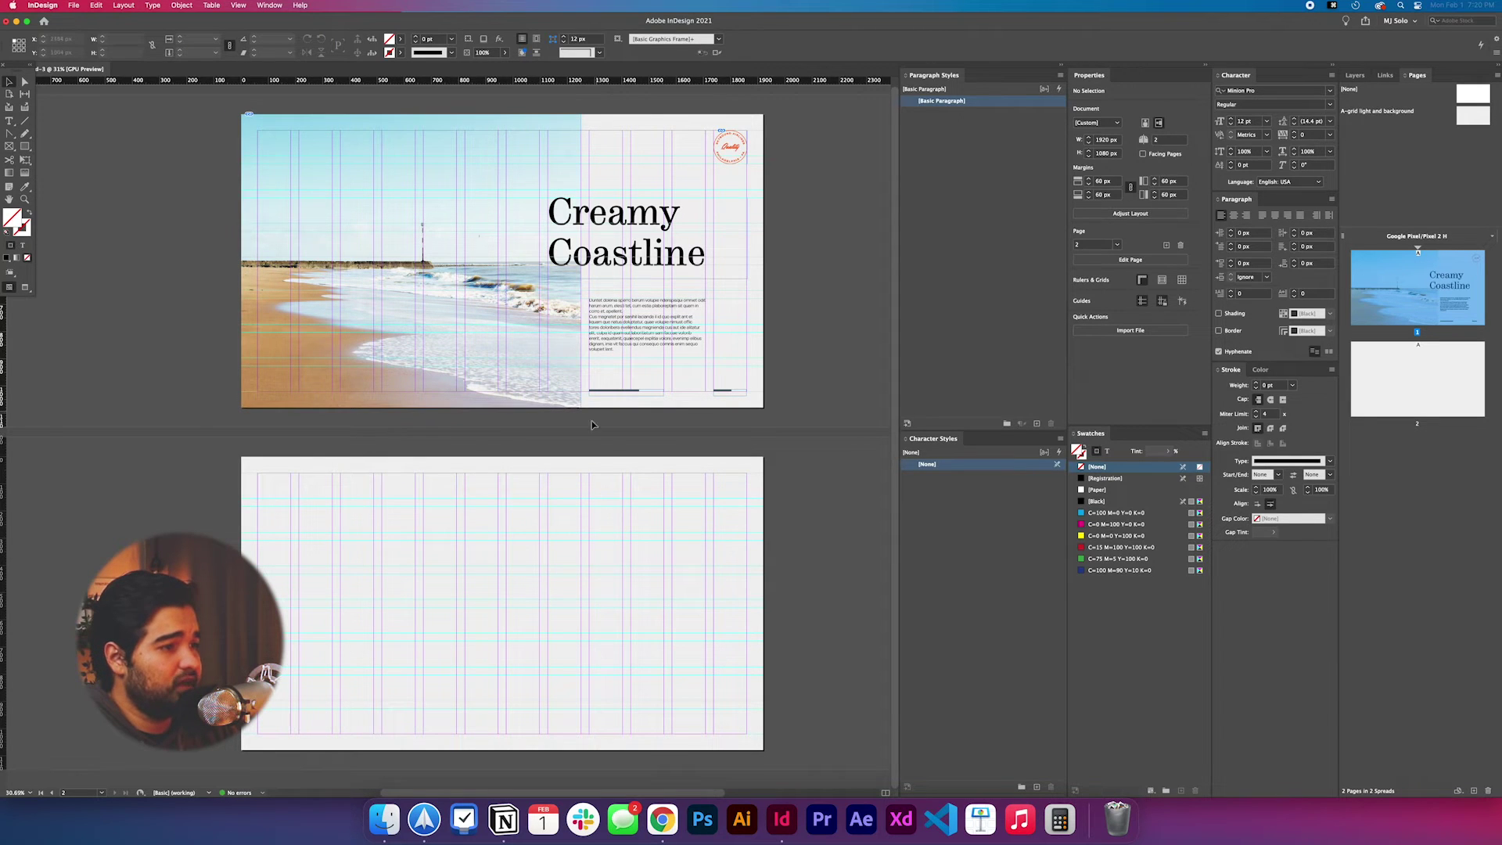
Step: Copy page 1's two footer lines and create a master named "mousetype and pagination" with prefix B, based on A-grid light and background
drag(622, 379, 763, 411)
key(super+c)
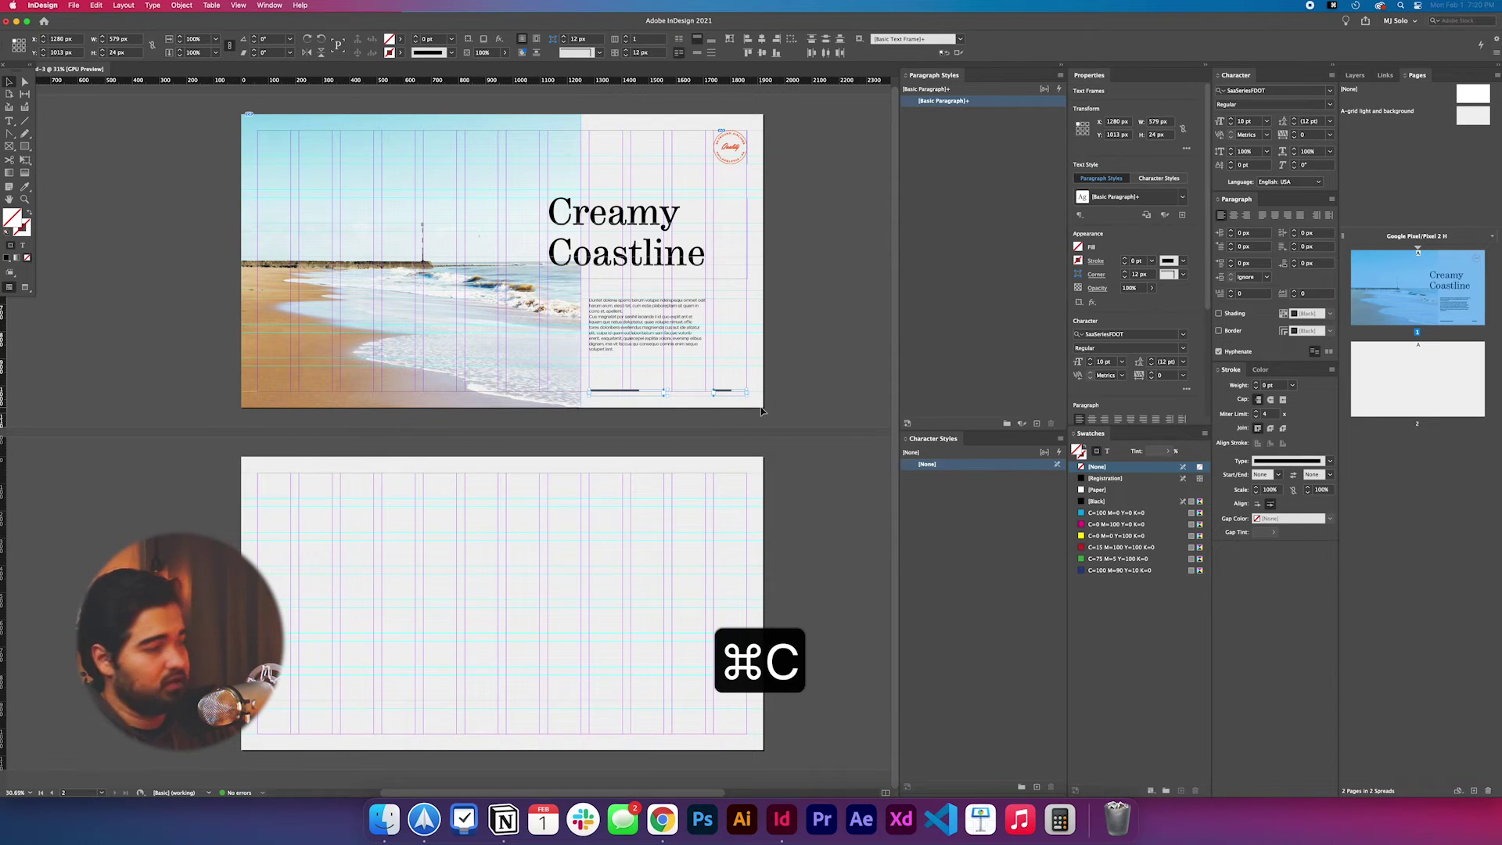
right_click(1445, 143)
click(1416, 156)
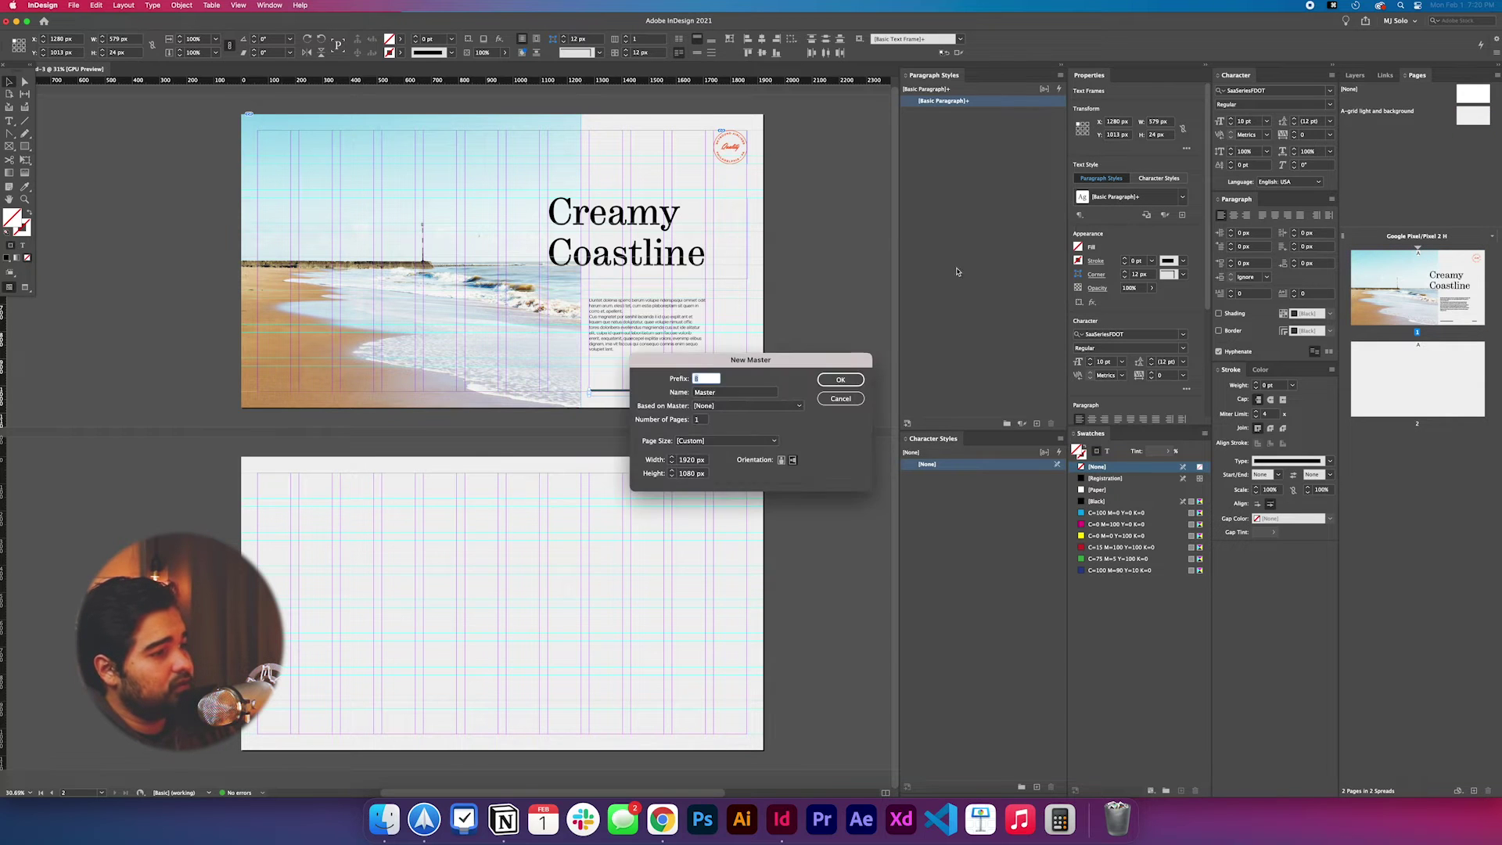
click(750, 405)
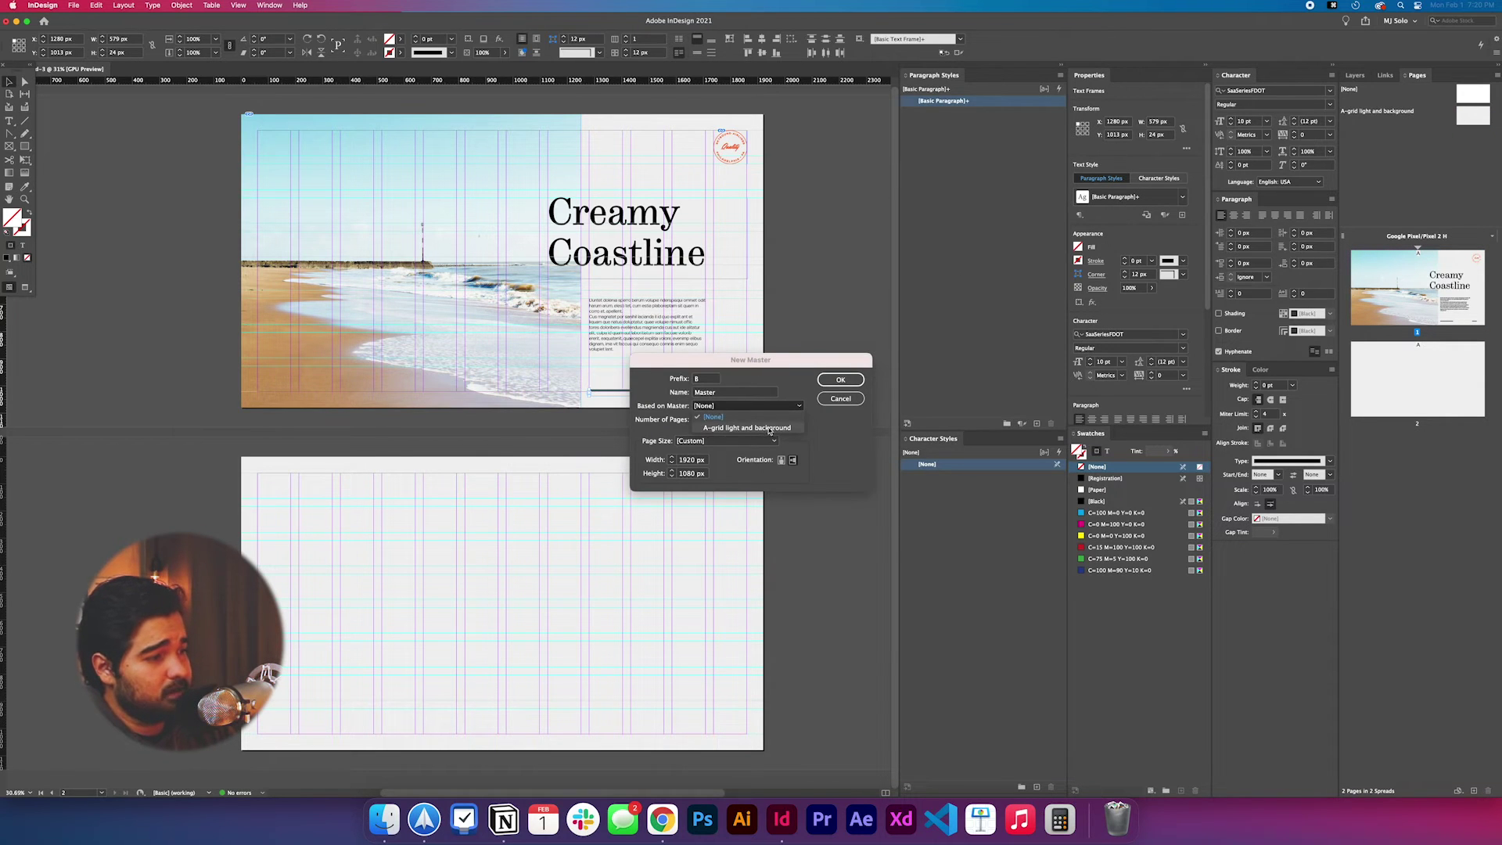
click(759, 429)
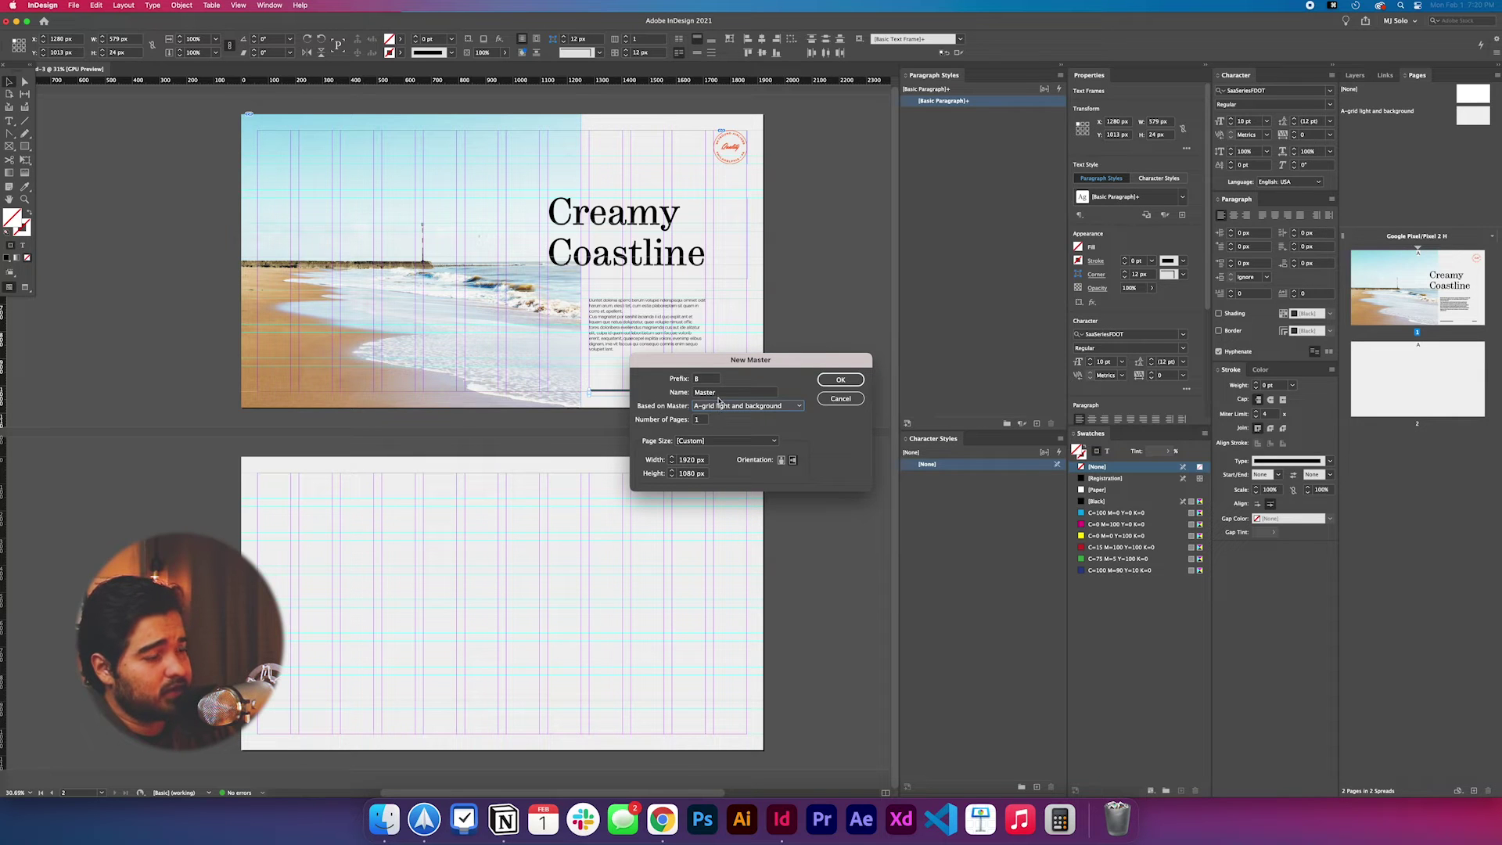
key(shift+Tab)
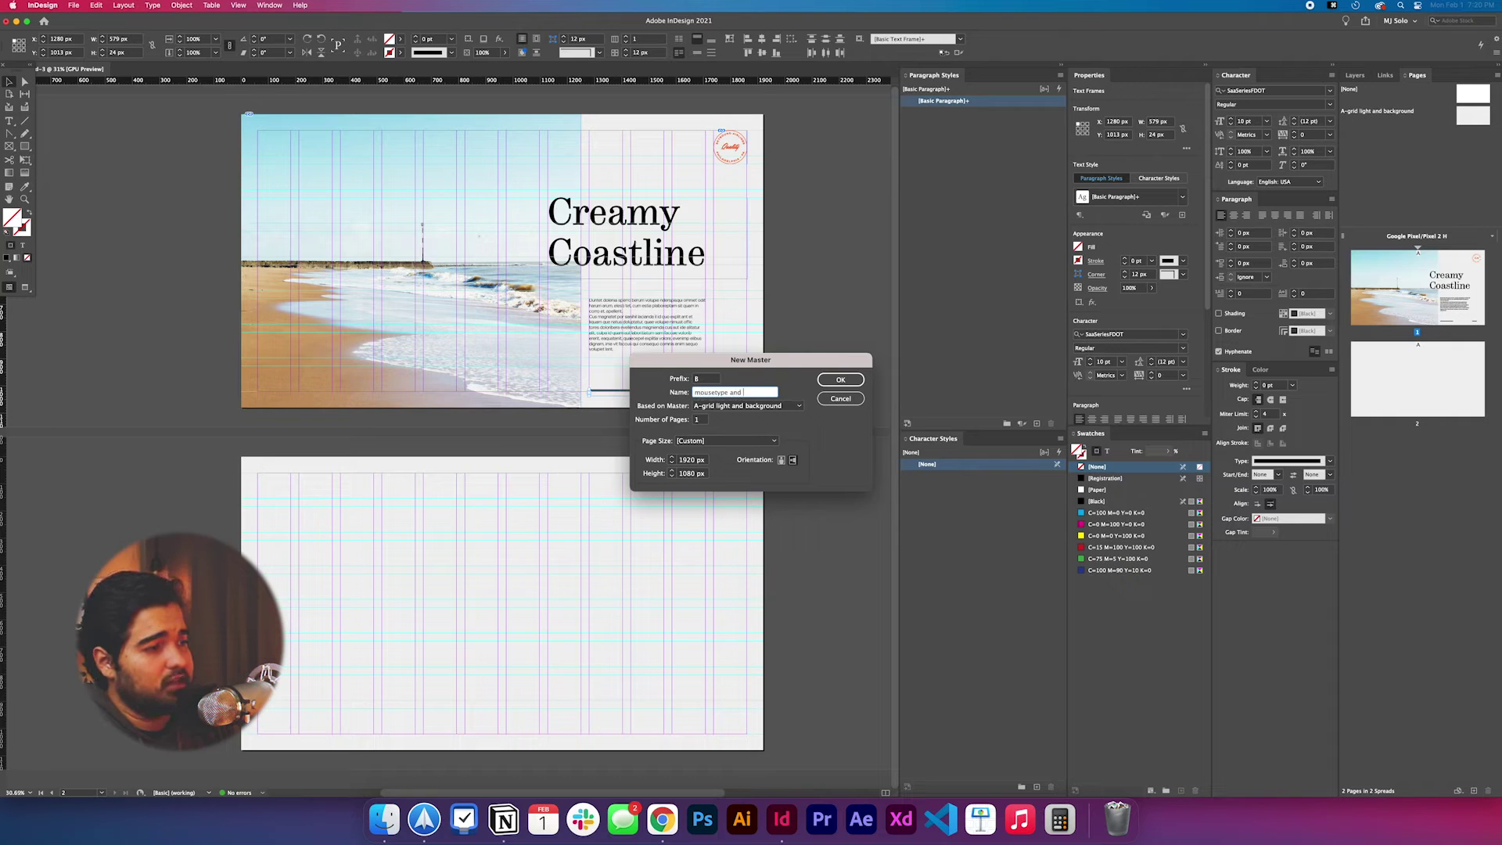
text(mousetype and pagination)
key(Return)
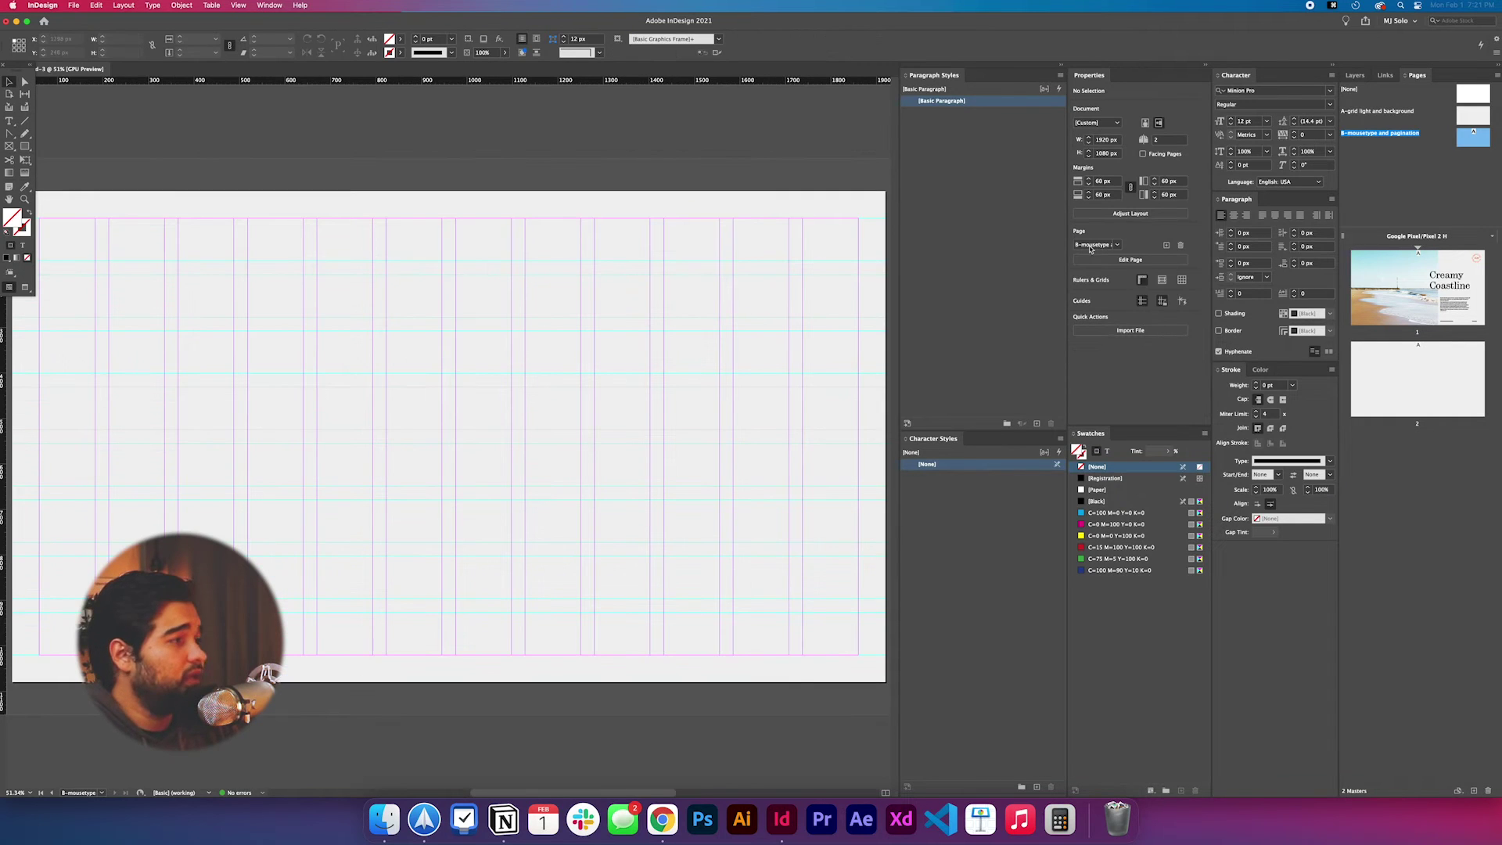
Step: Paste the copied footer lines onto the B master and move them to the upper-left margin corner at X 60, Y 60 px
key(super+v)
drag(311, 399, 627, 442)
scroll(625, 442, left, 3)
mouse_move(470, 435)
mouse_down()
mouse_move(182, 258)
mouse_move(172, 228)
mouse_move(192, 223)
mouse_up()
Step: Replace the copyright text on the master with a Section Marker special character
click(198, 235)
double_click(192, 220)
key(super+a)
click(97, 6)
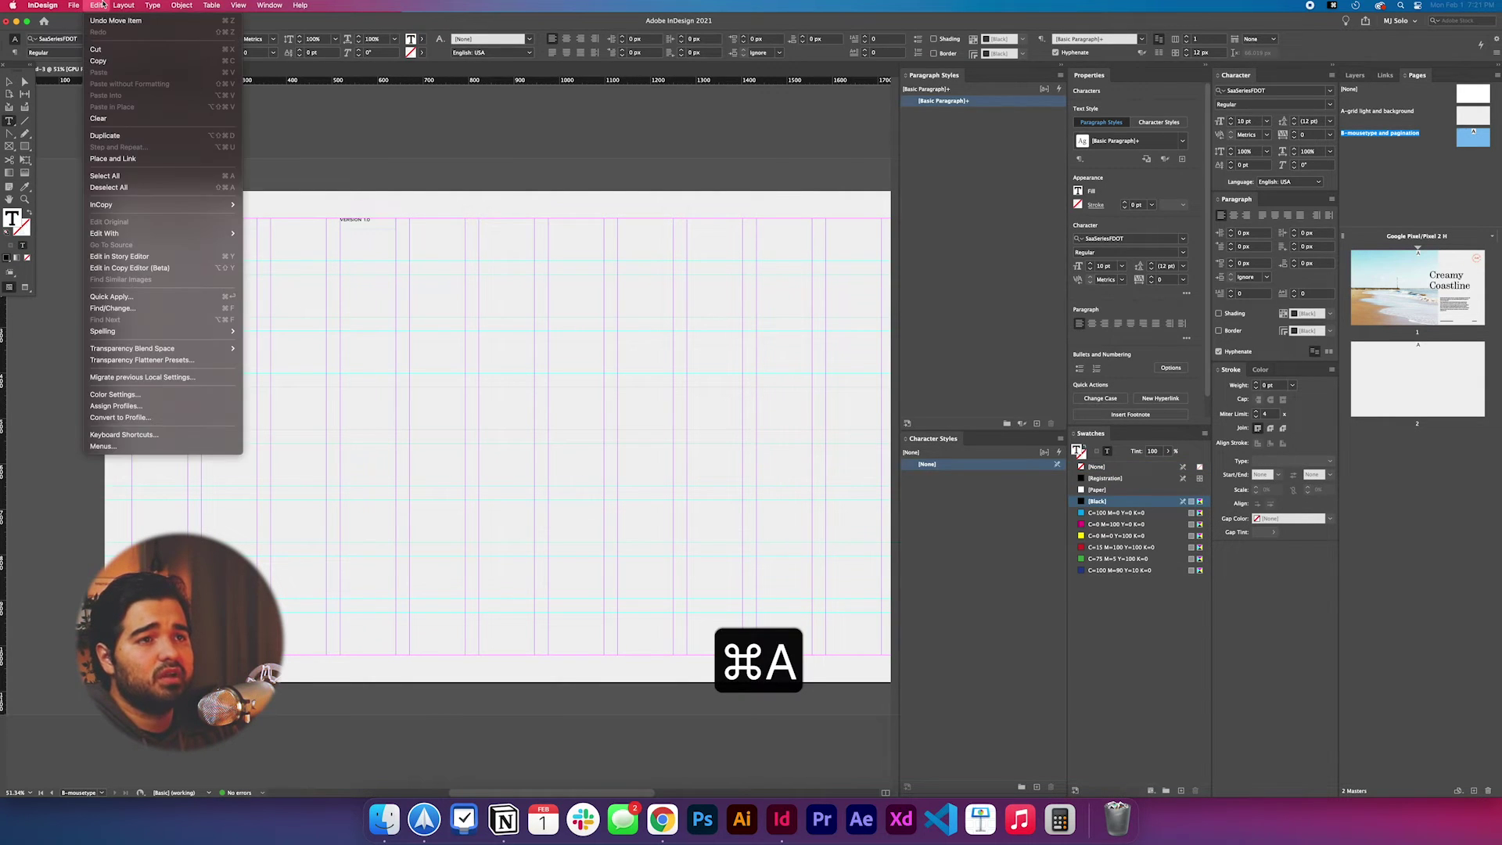
key(Escape)
key(BackSpace)
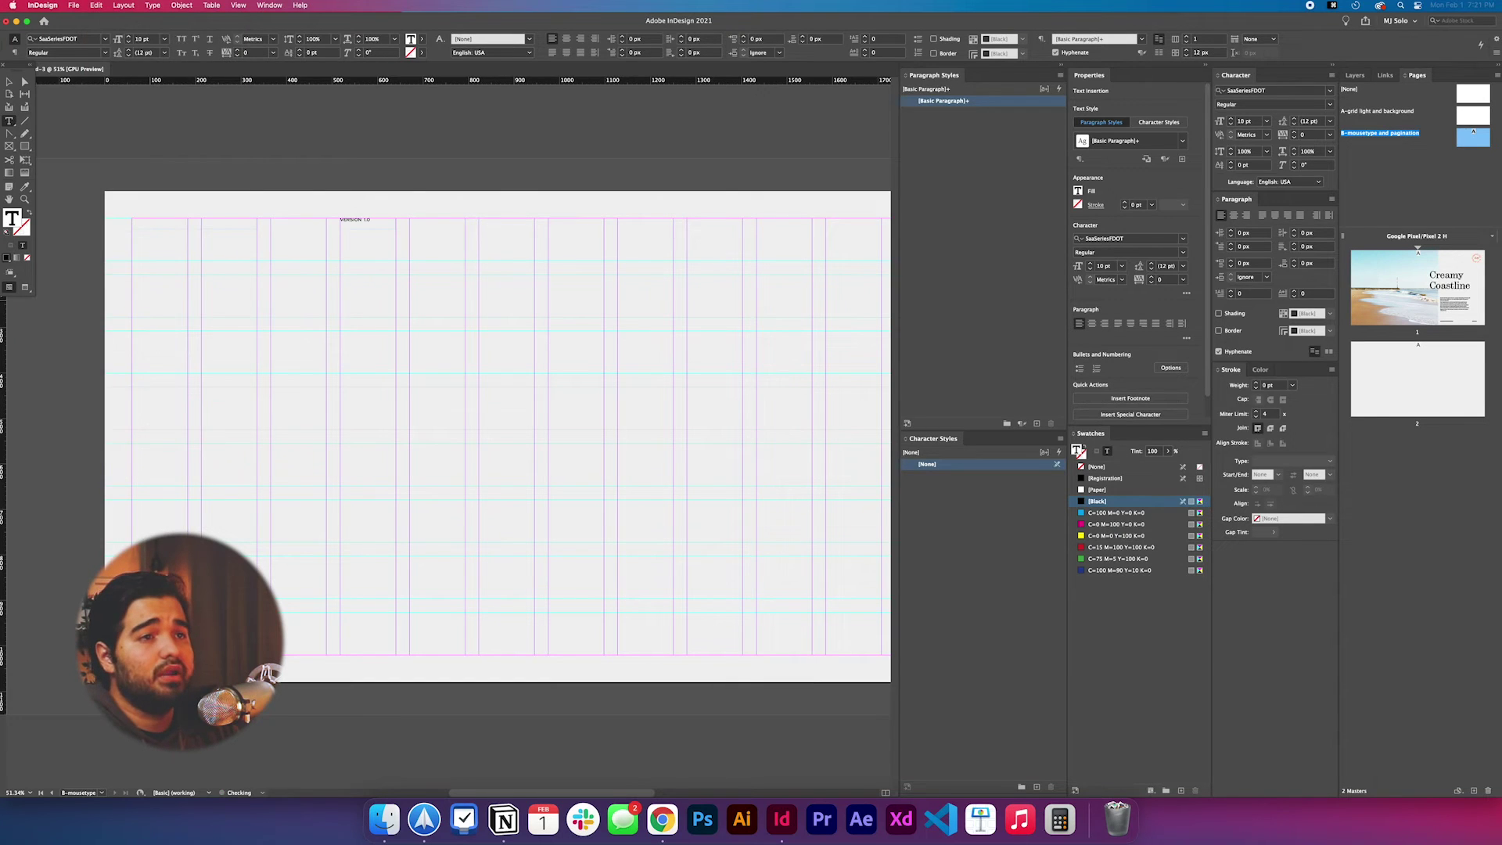
click(152, 5)
mouse_move(235, 341)
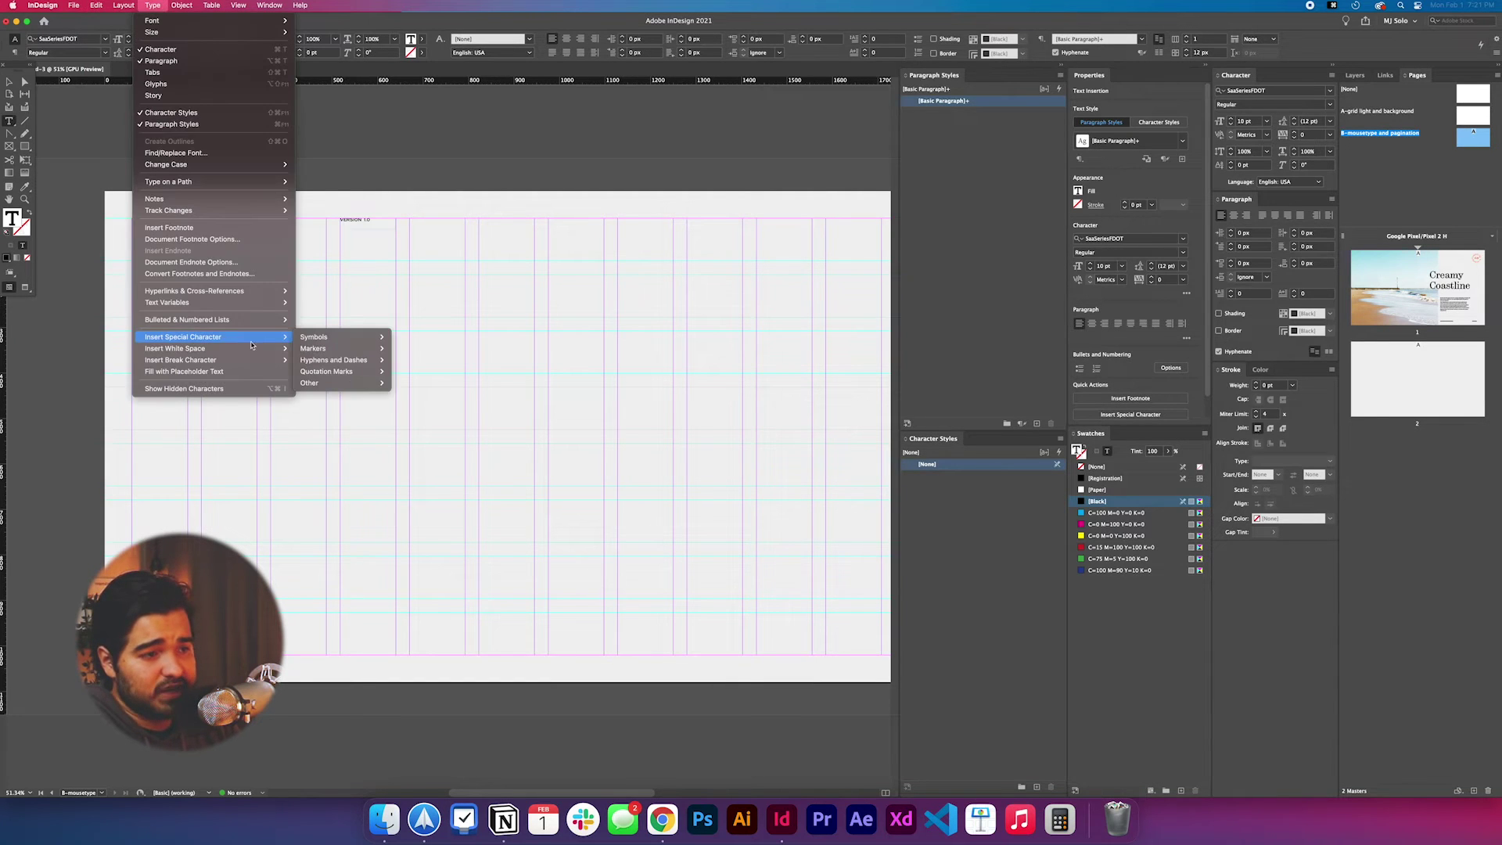
mouse_move(342, 342)
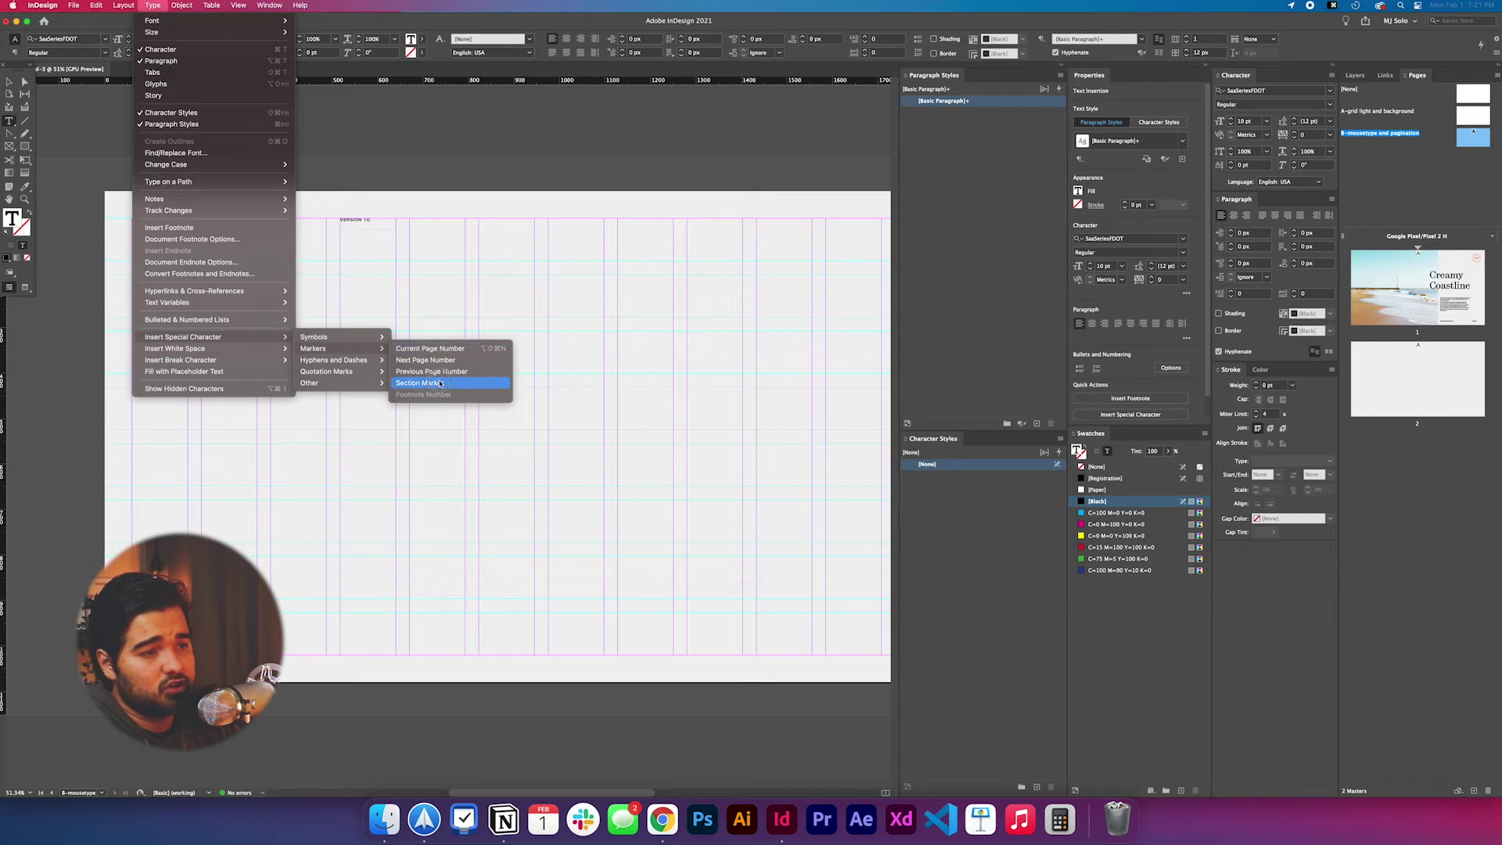
click(421, 382)
click(10, 82)
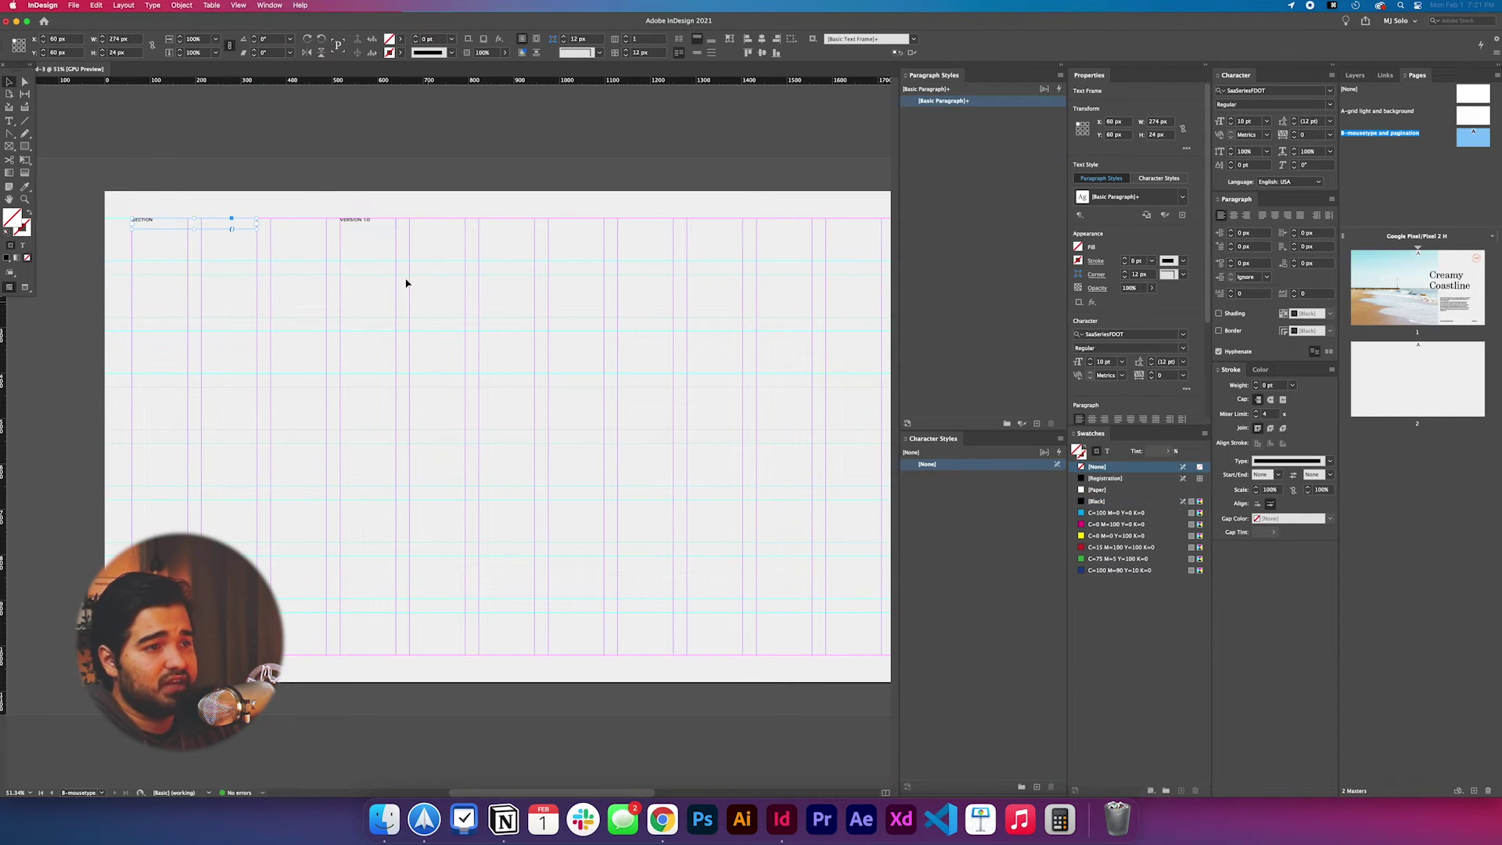
Step: Add a "FILE UNDER CREAMY COASTLINE" line in the second grid column of the header and widen its frame to fit one line
drag(362, 219, 188, 223)
key(cmd+z)
click(183, 225)
double_click(215, 222)
key(cmd+a)
text(FILE UNDE)
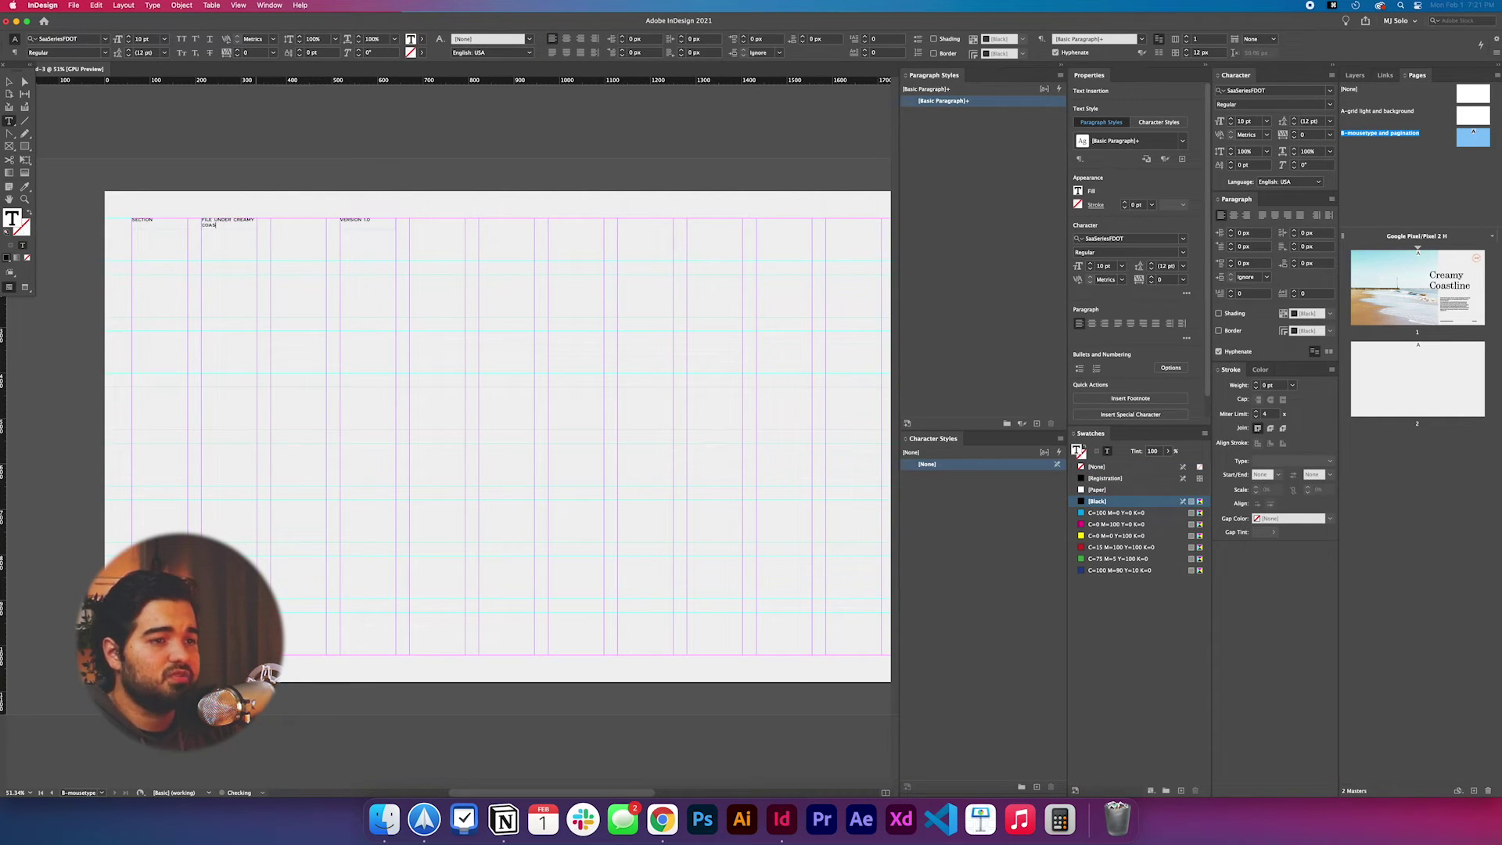
click(9, 81)
drag(258, 225, 336, 228)
click(313, 255)
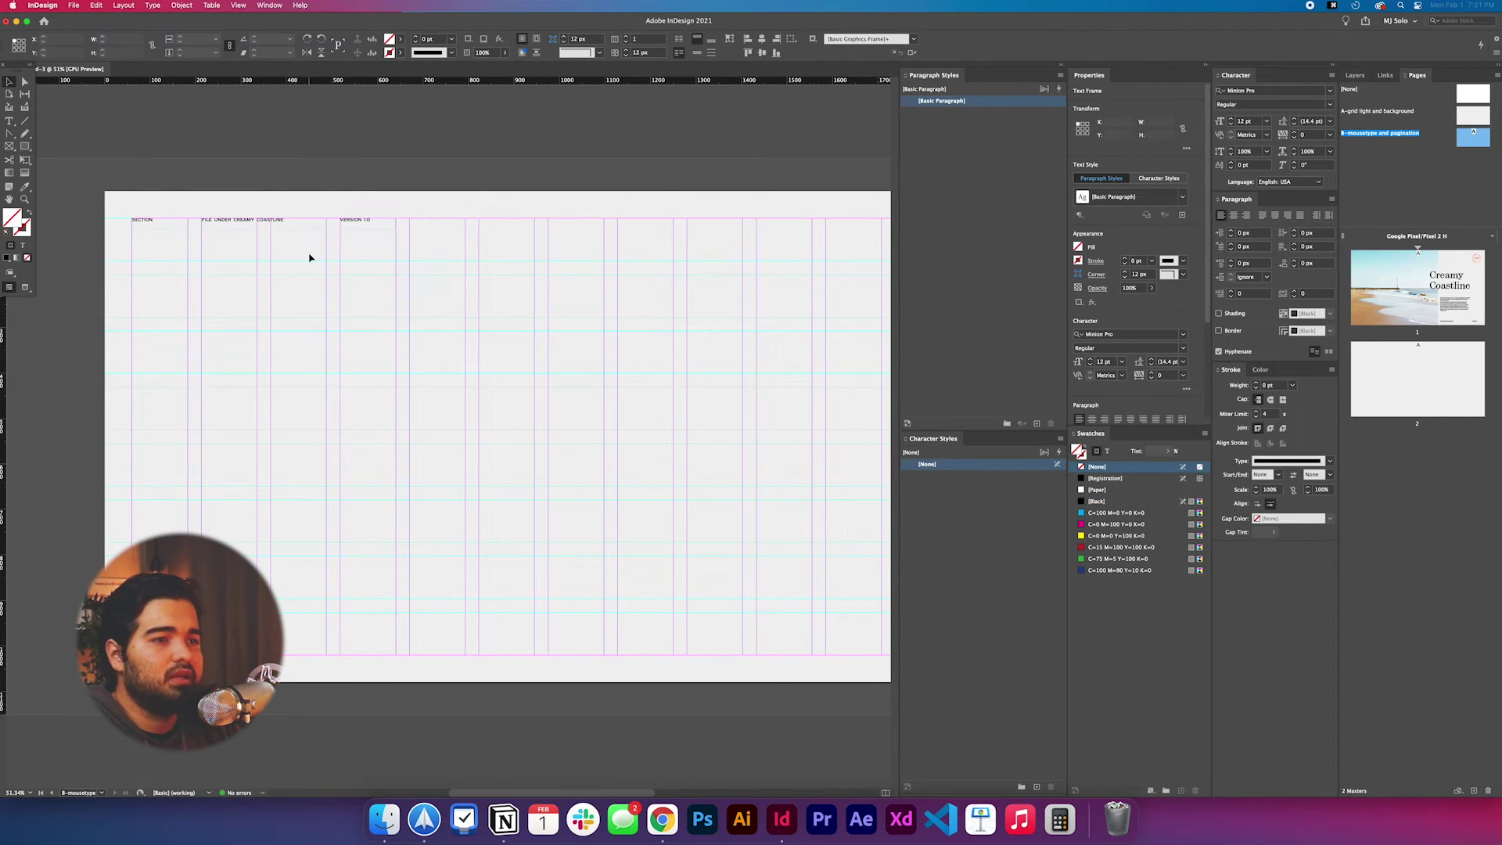
Step: Duplicate the "VERSION 1.0" line to the last grid column below the bottom margin, at about X 1740, Y 1034 px
scroll(309, 258, left, 2)
scroll(309, 258, right, 5)
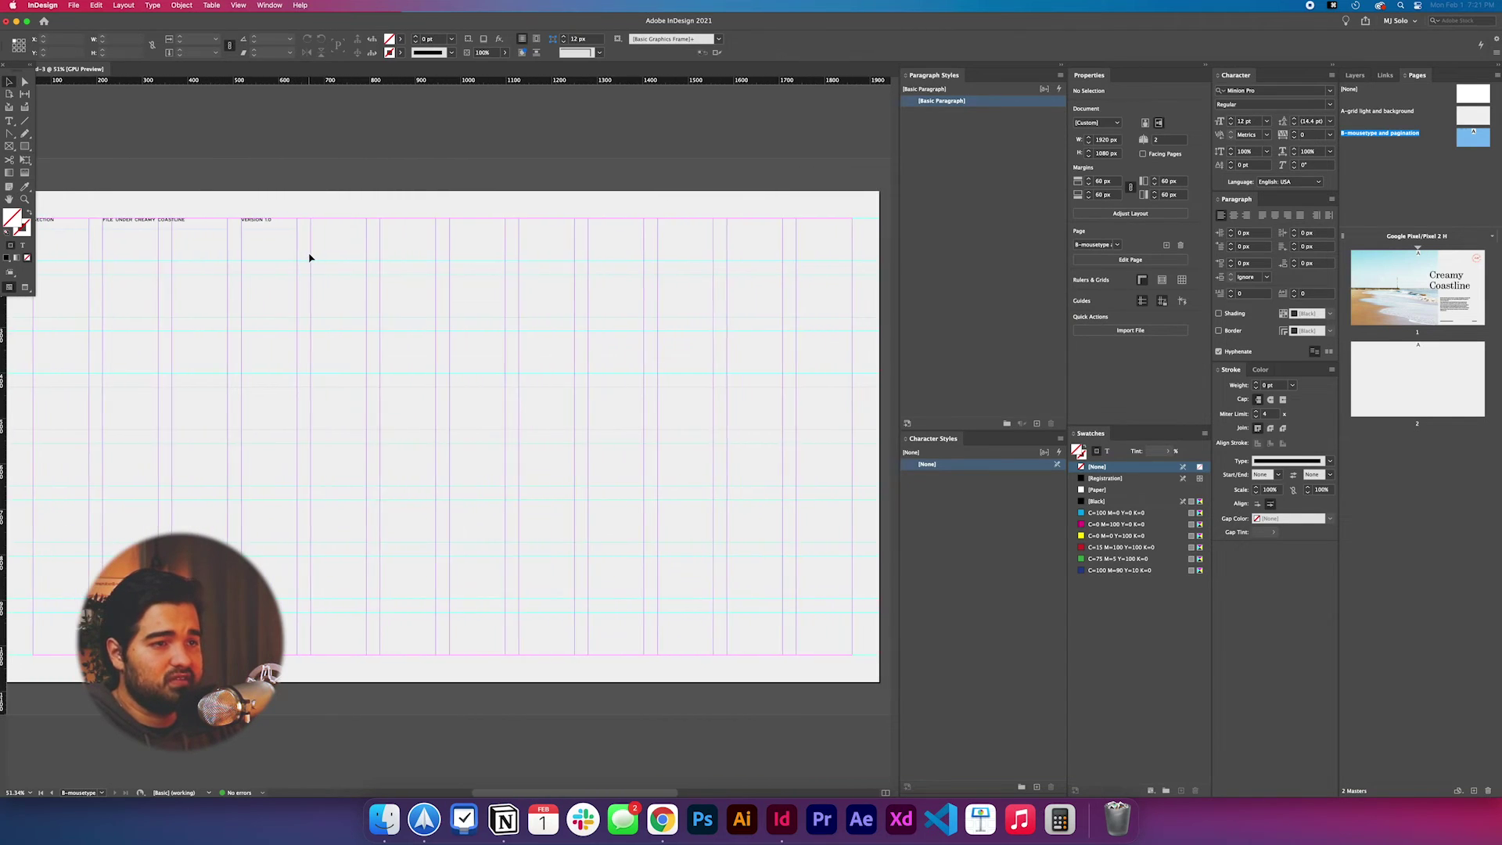
scroll(308, 258, down, 2)
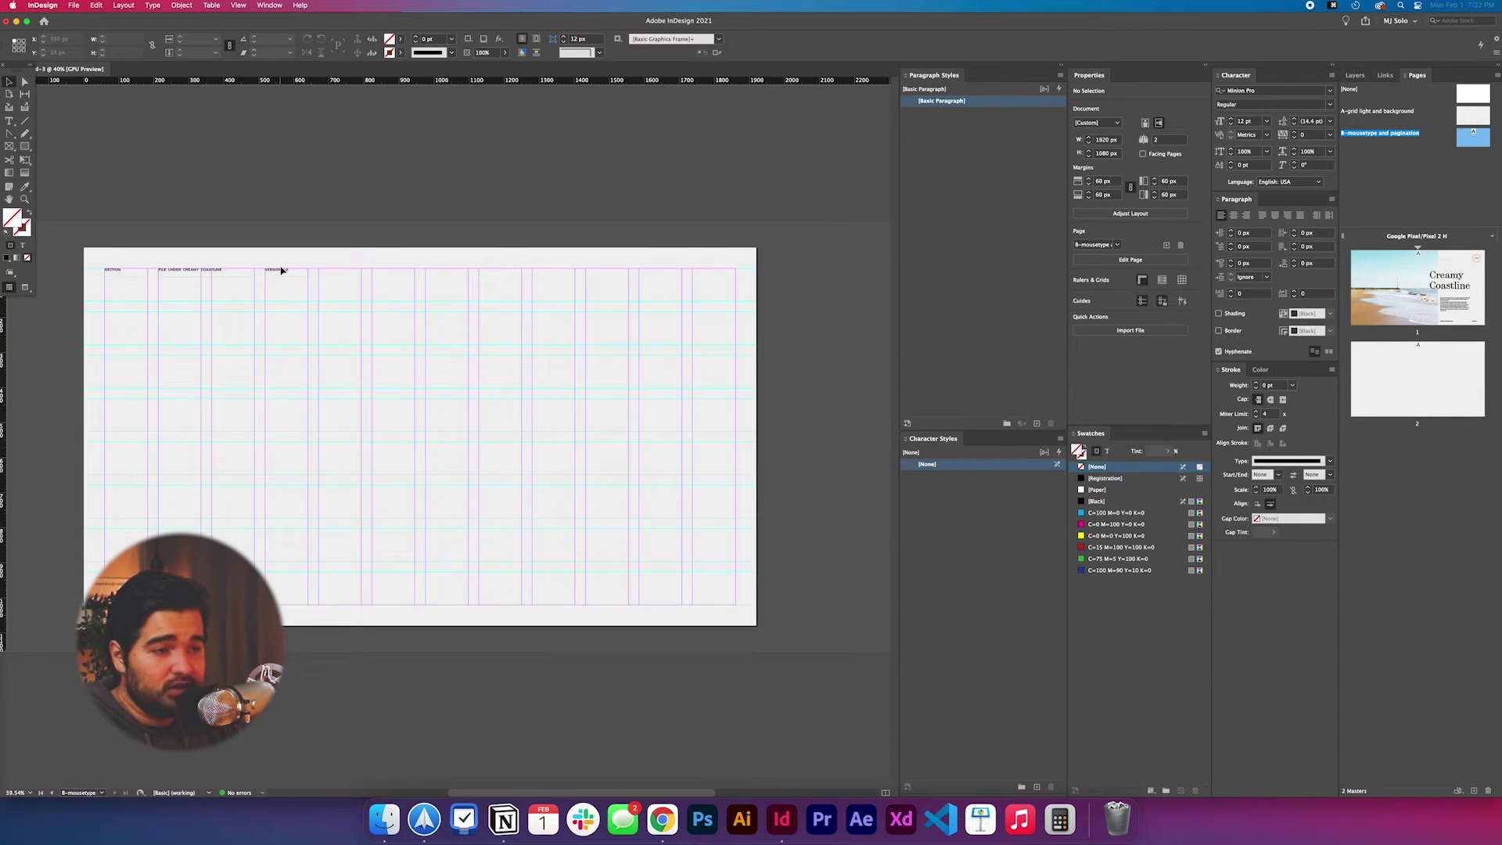
drag(279, 272, 707, 614)
scroll(704, 614, up, 10)
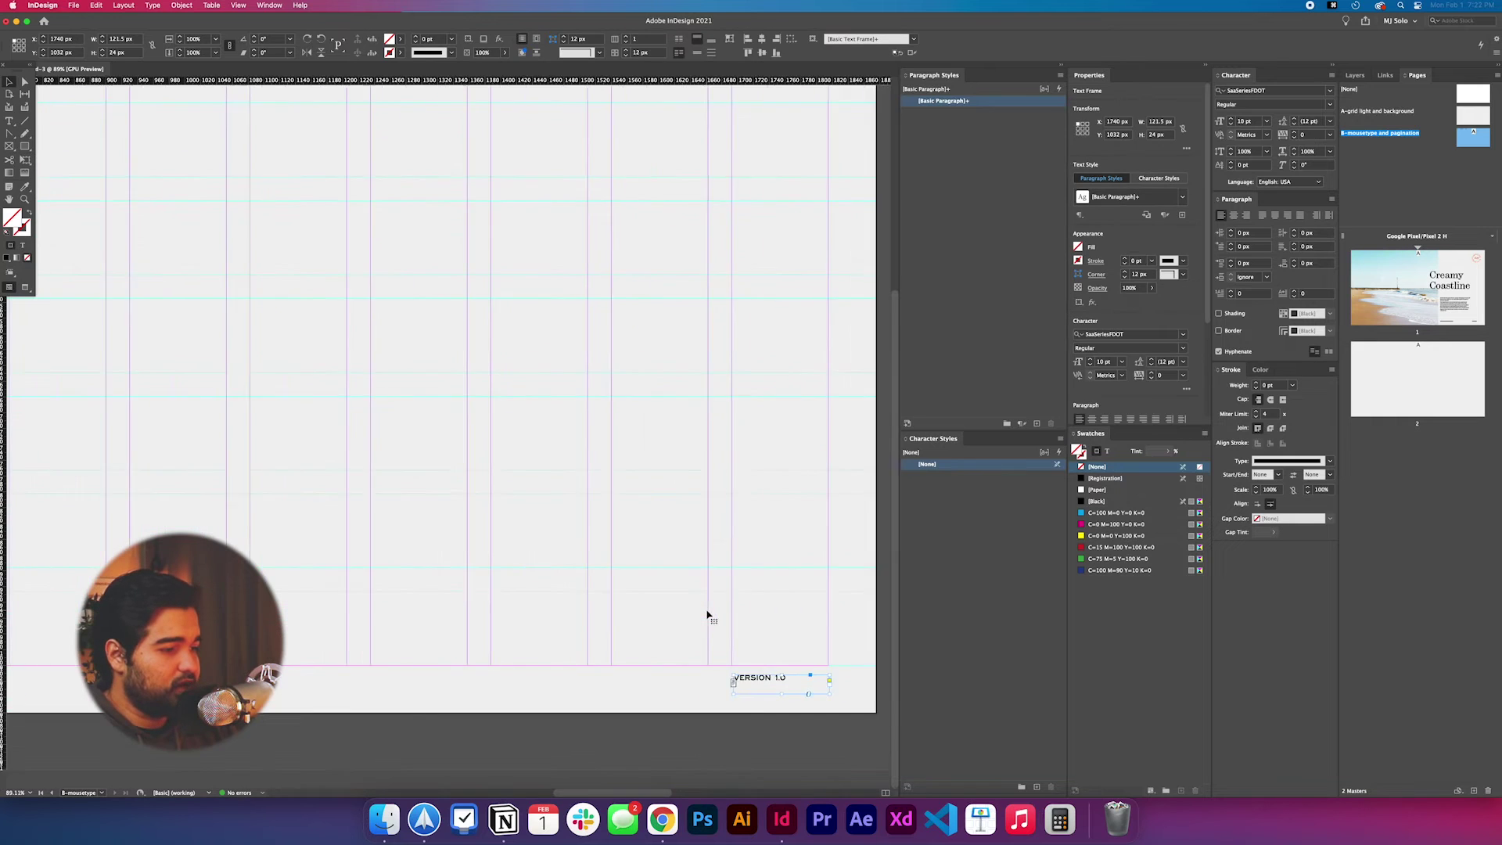
drag(486, 577, 483, 581)
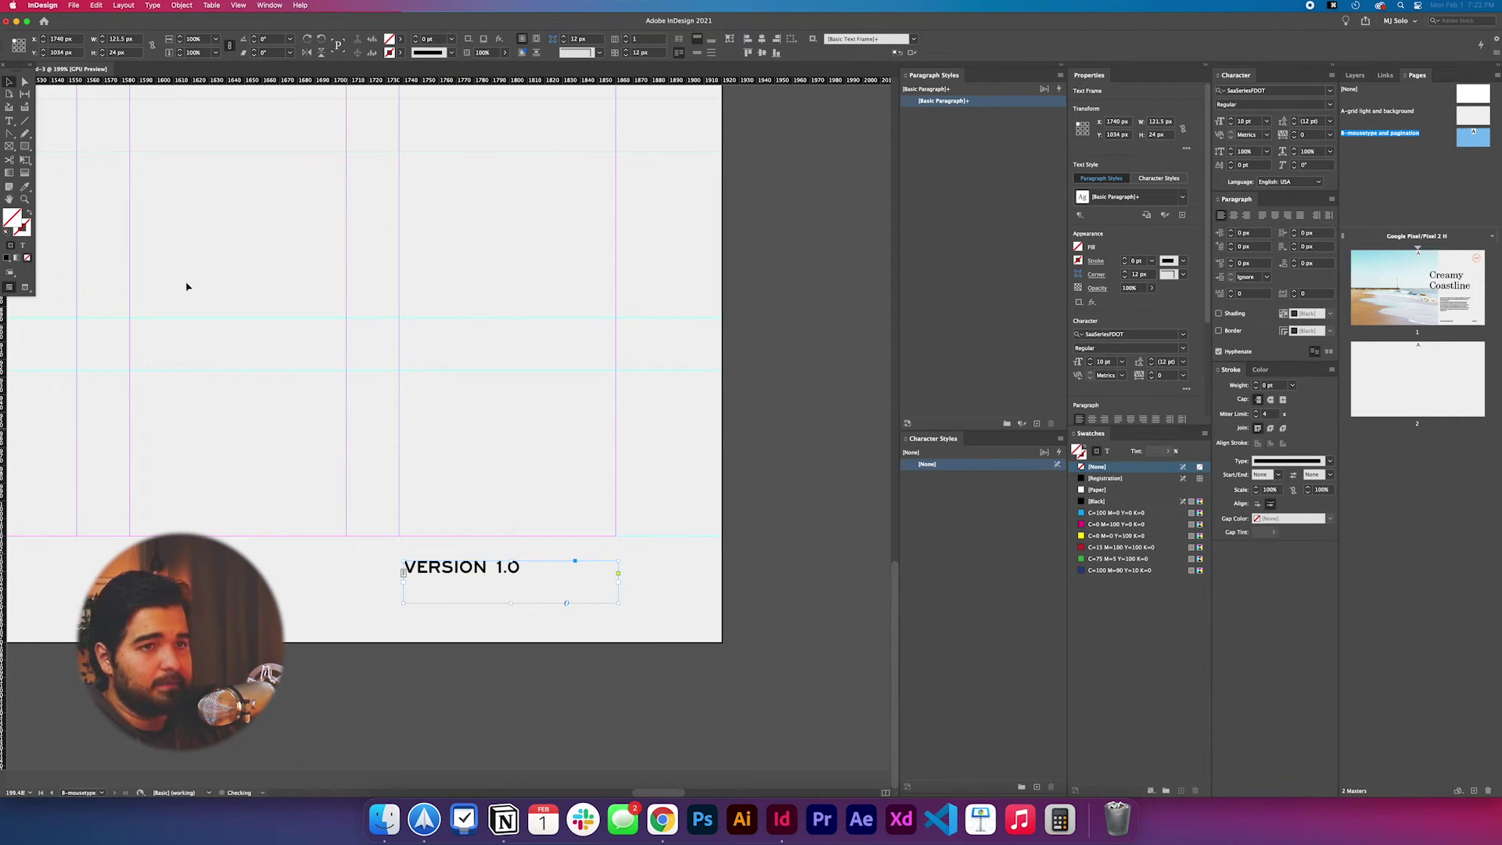
Step: Check the lower "VERSION 1.0" line's offset from the margin with a temporary cyan 52.5 × 30 px spacer, adjust the line and delete the spacer
drag(400, 318, 492, 370)
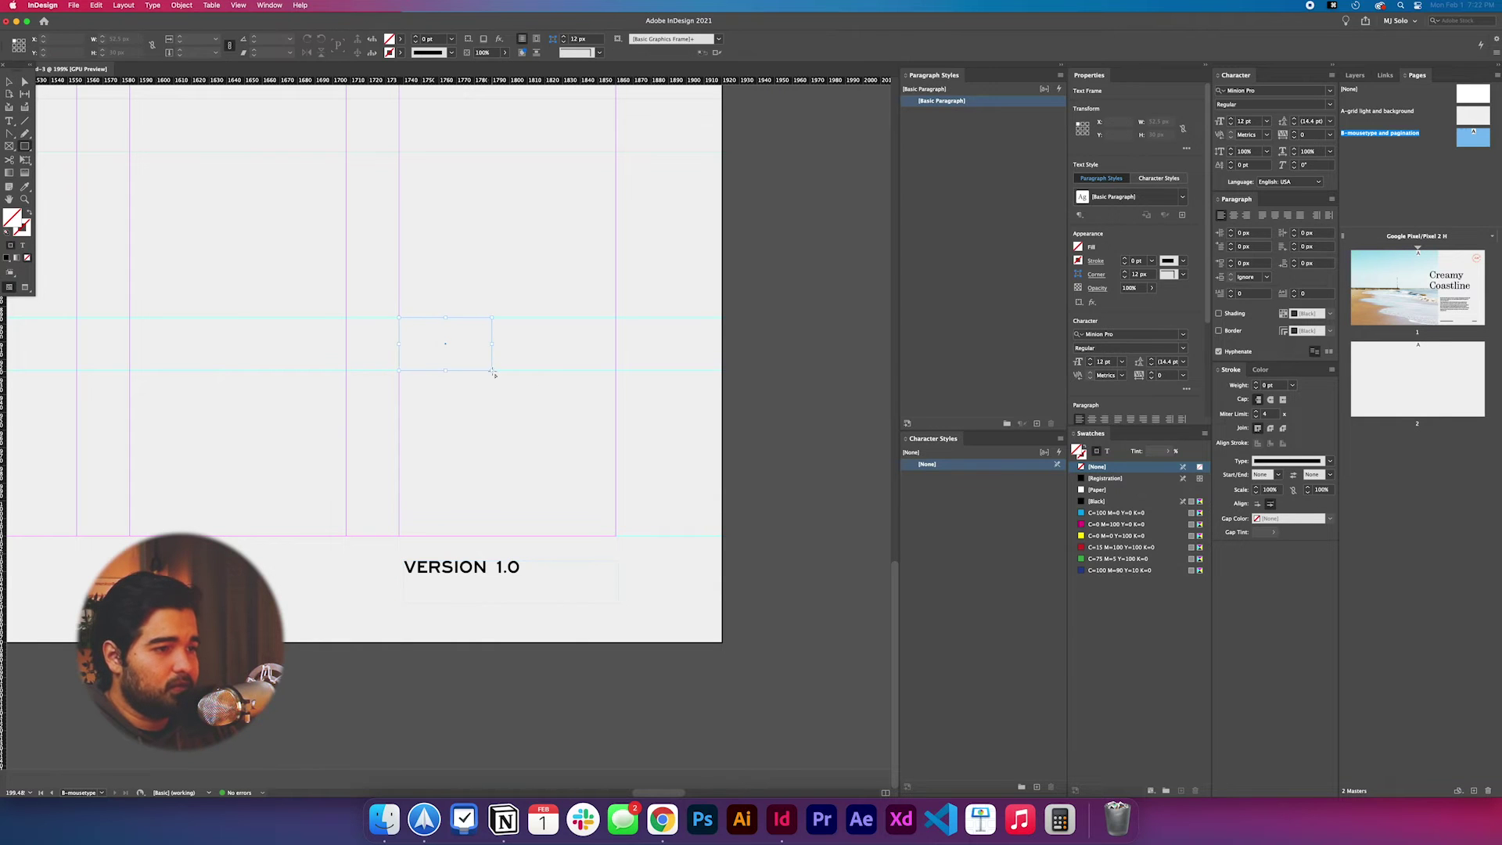
click(389, 39)
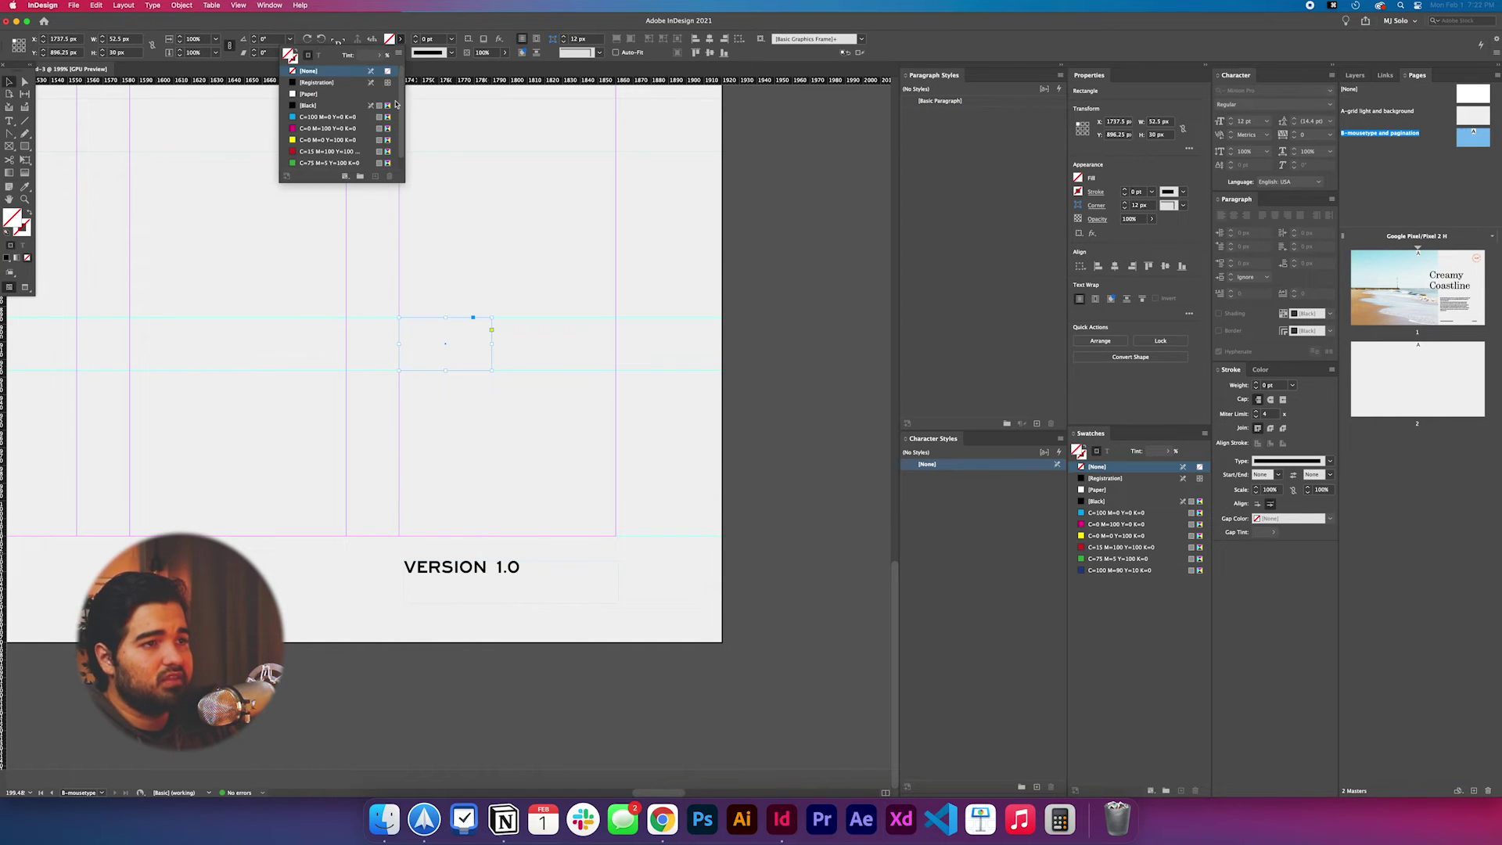
click(328, 117)
click(15, 86)
drag(454, 348, 514, 582)
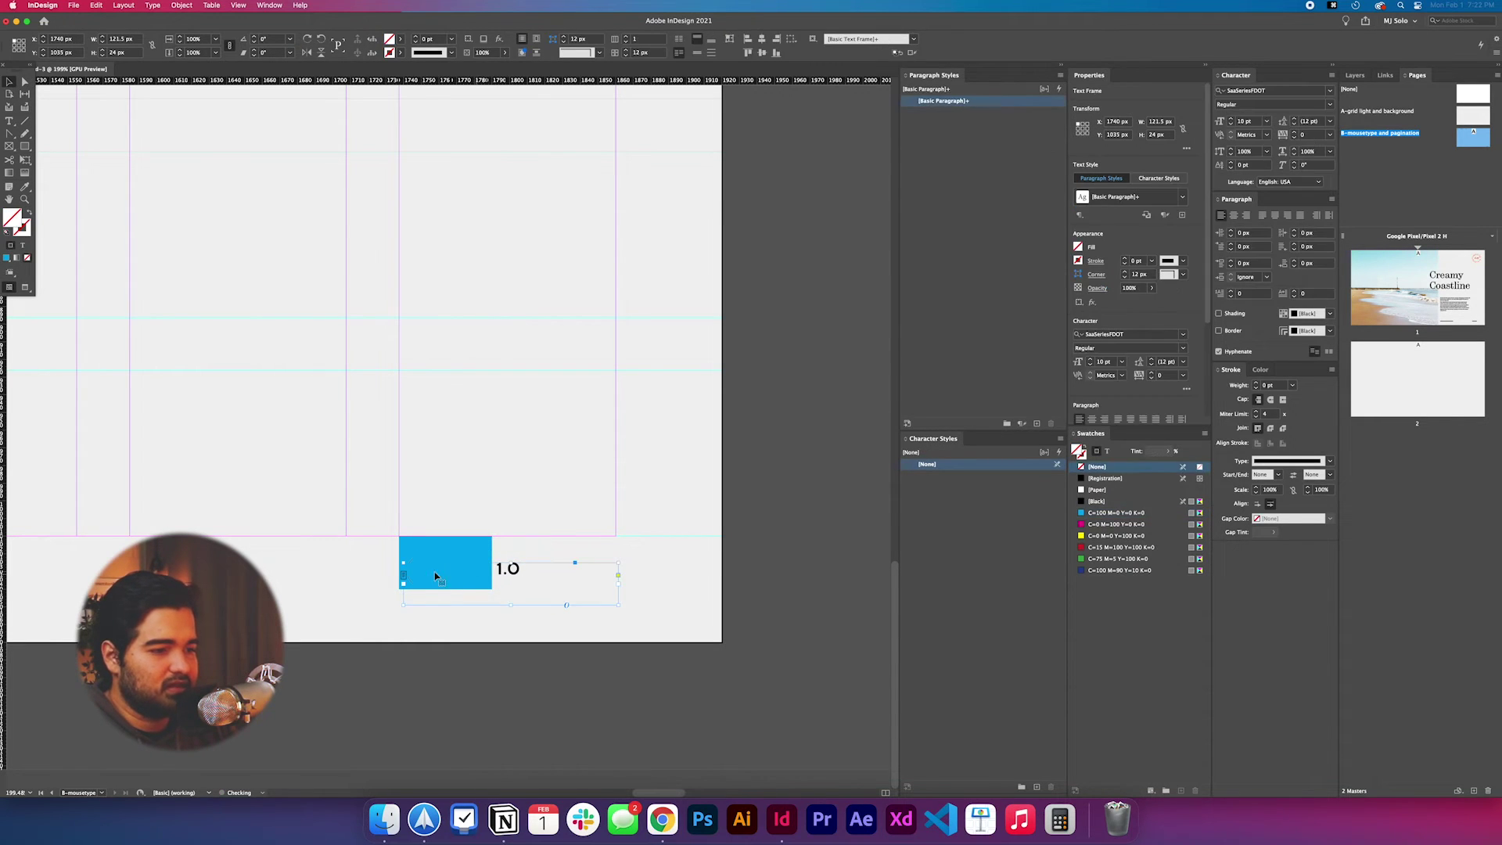
click(351, 565)
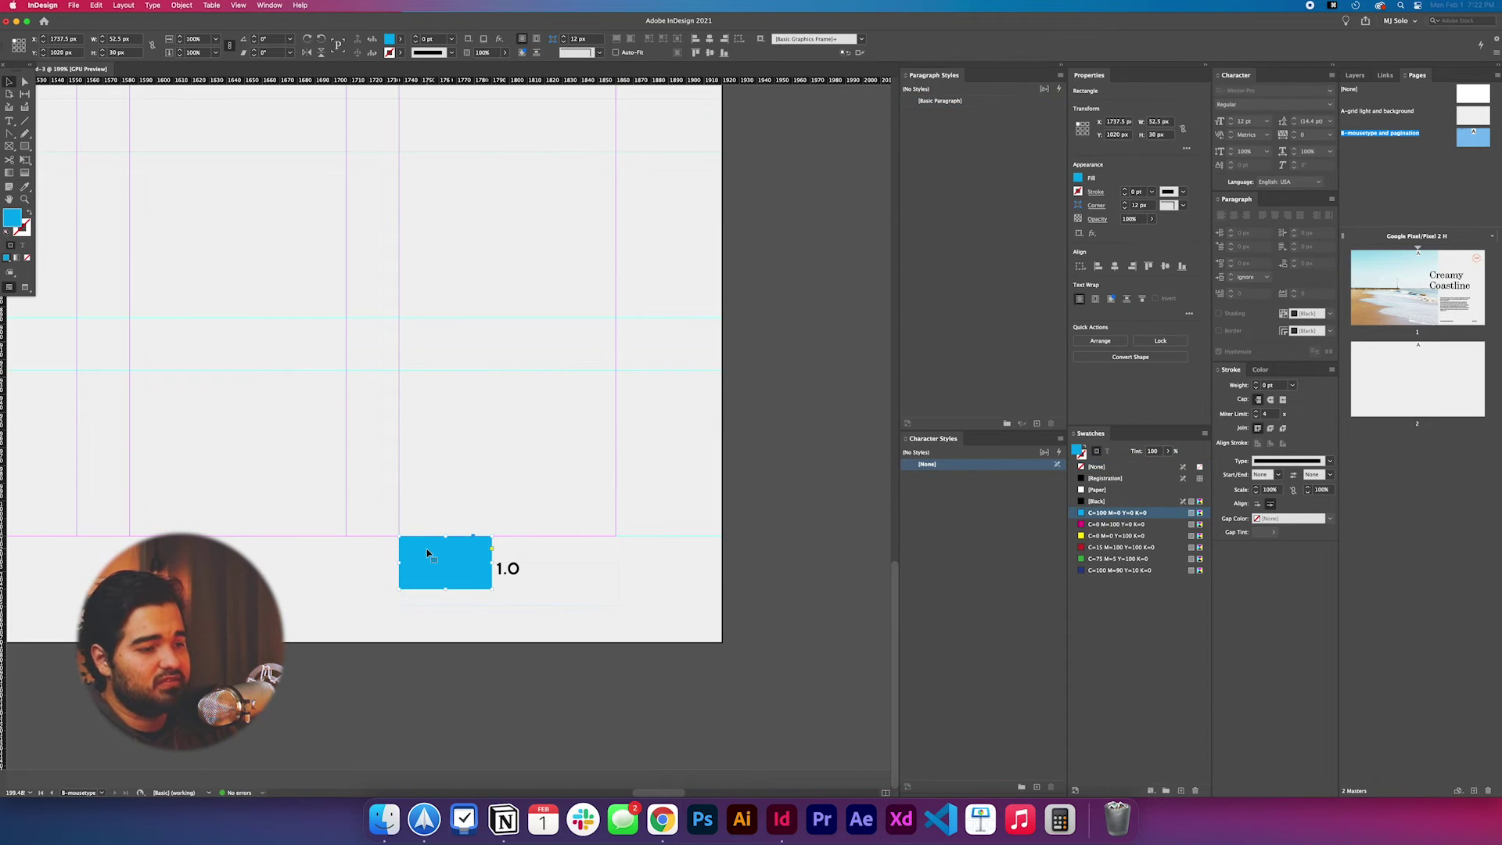
key(Delete)
Step: Replace the lower "VERSION 1.0" text with "PAGE" followed by a Current Page Number marker
click(487, 567)
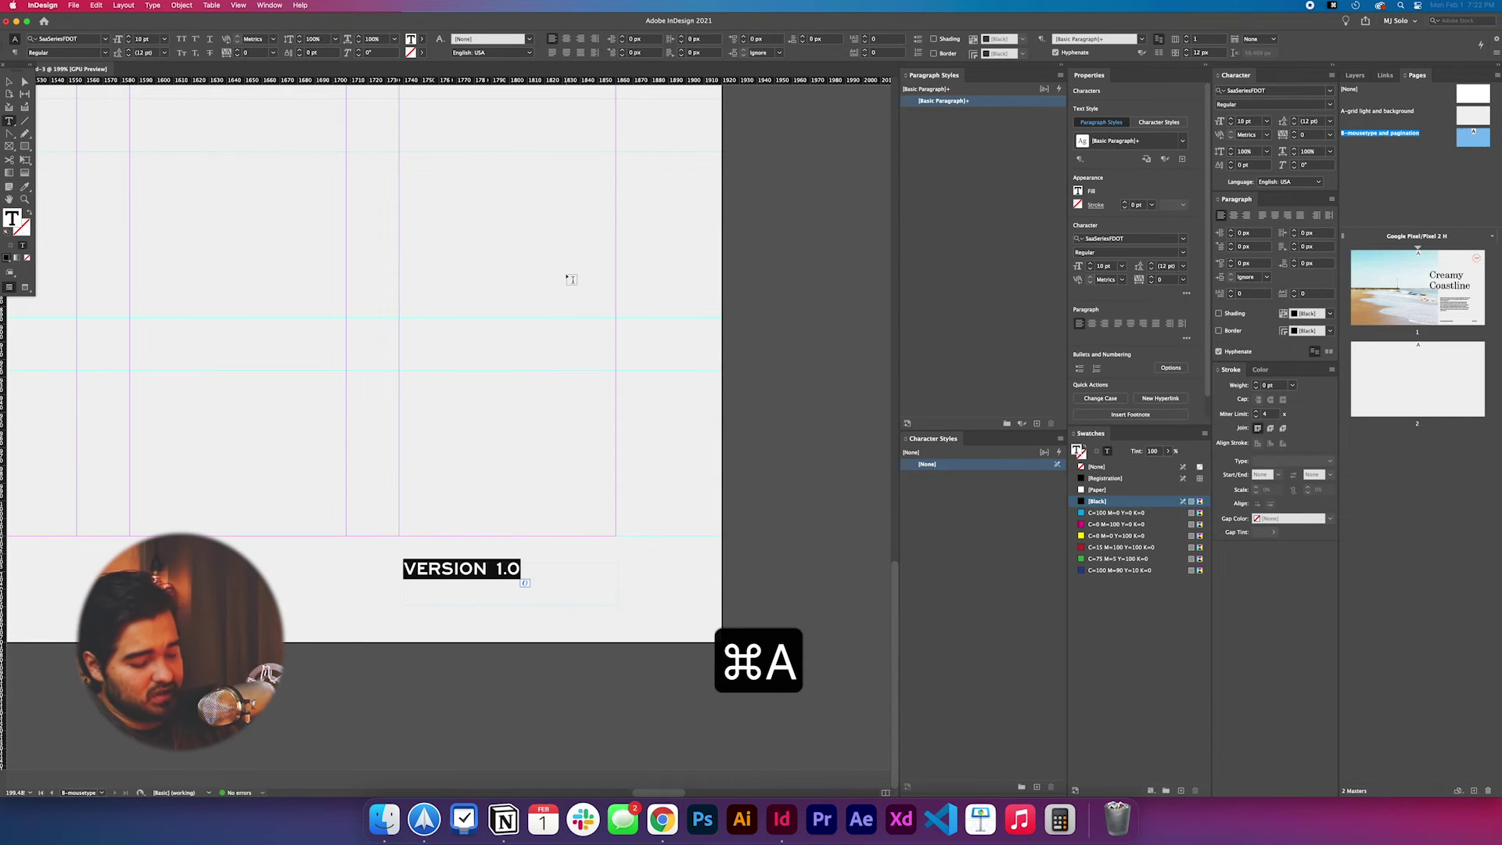
text(PAGE)
click(152, 5)
mouse_move(152, 5)
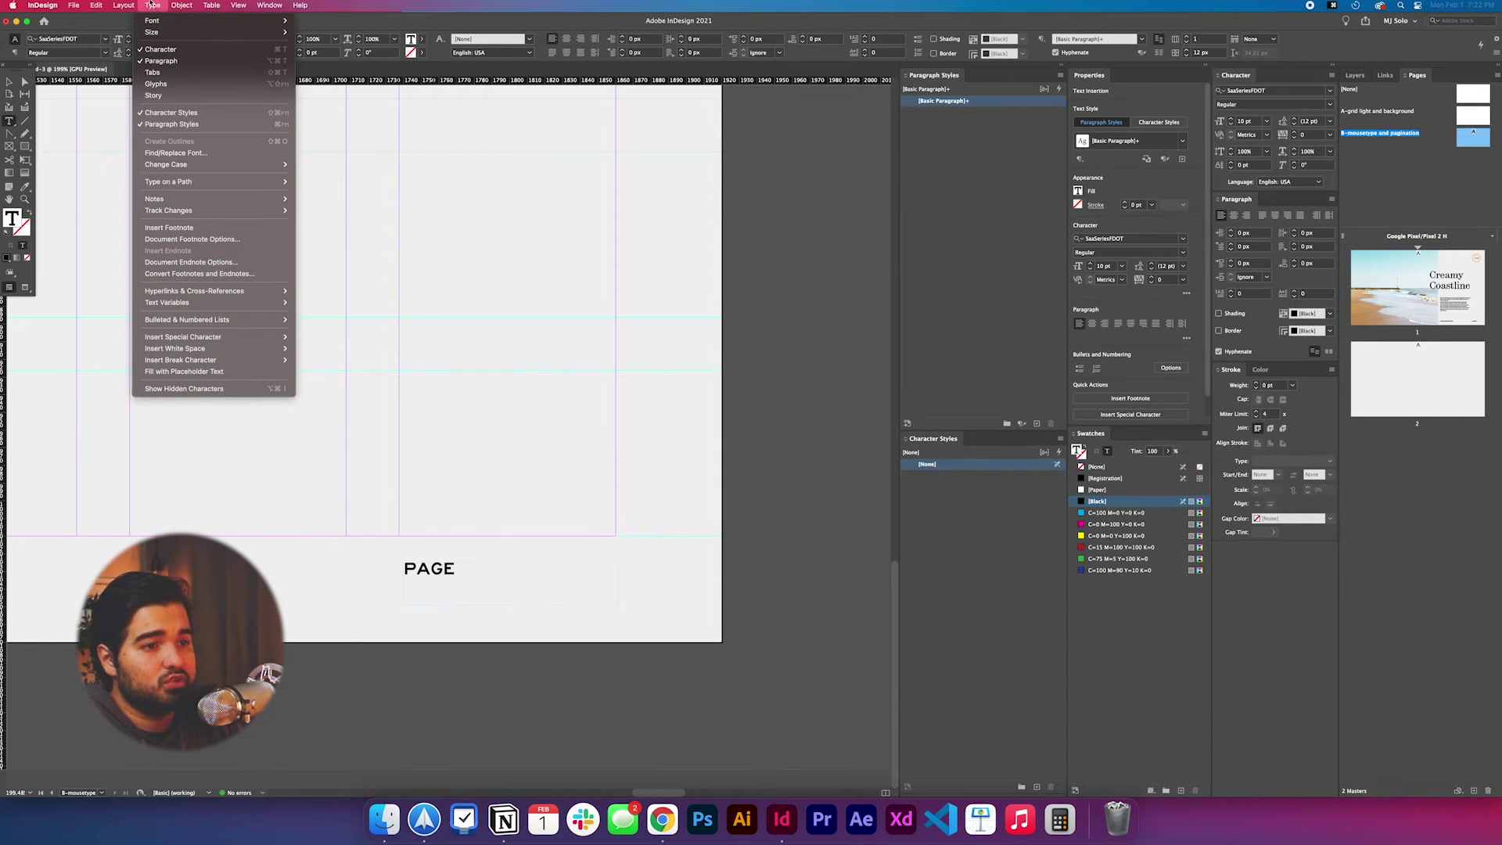
mouse_move(258, 337)
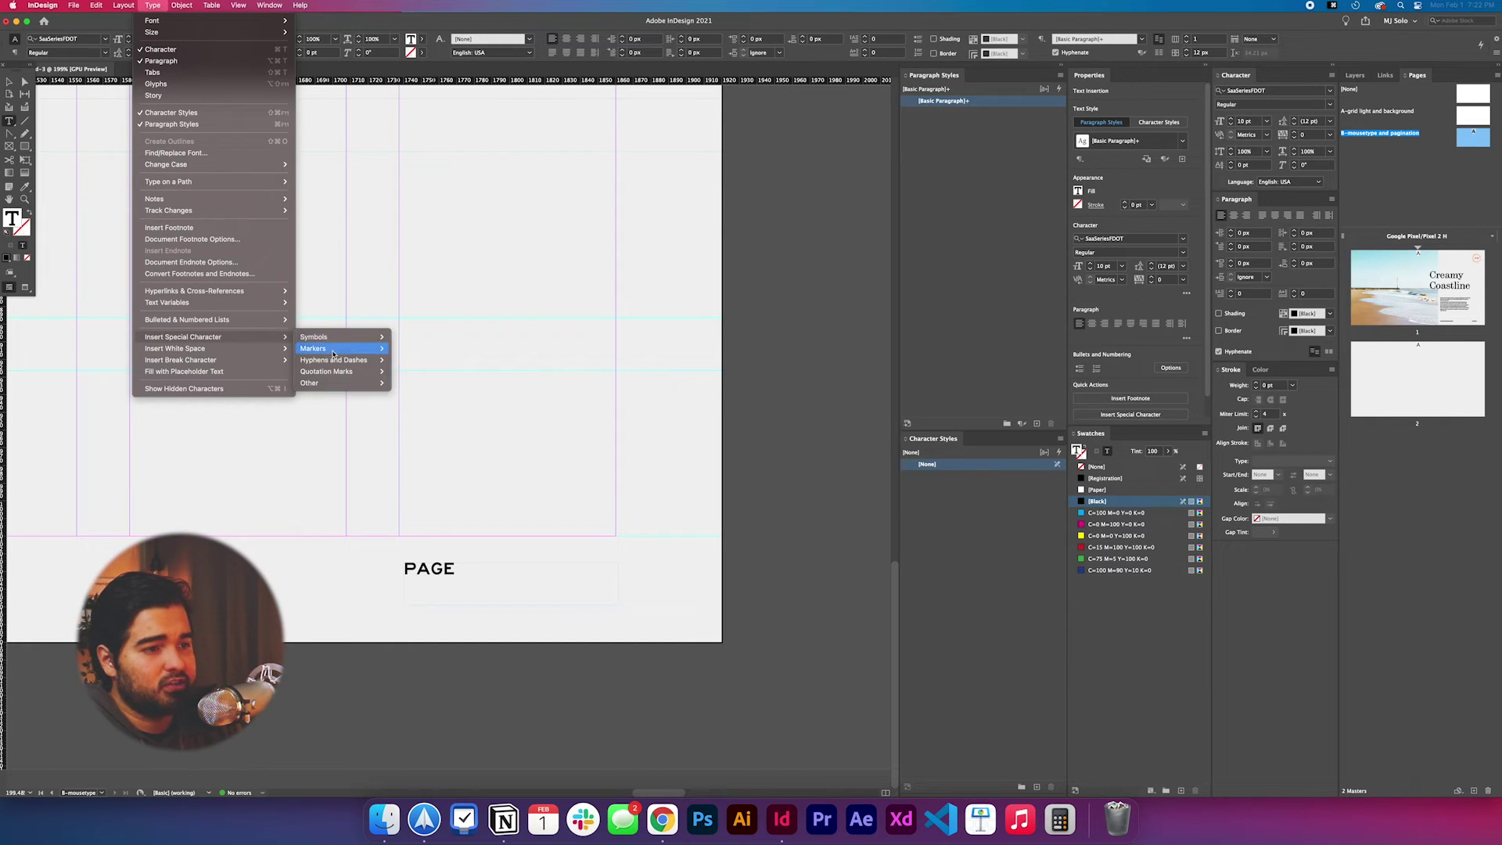
mouse_move(313, 348)
click(432, 349)
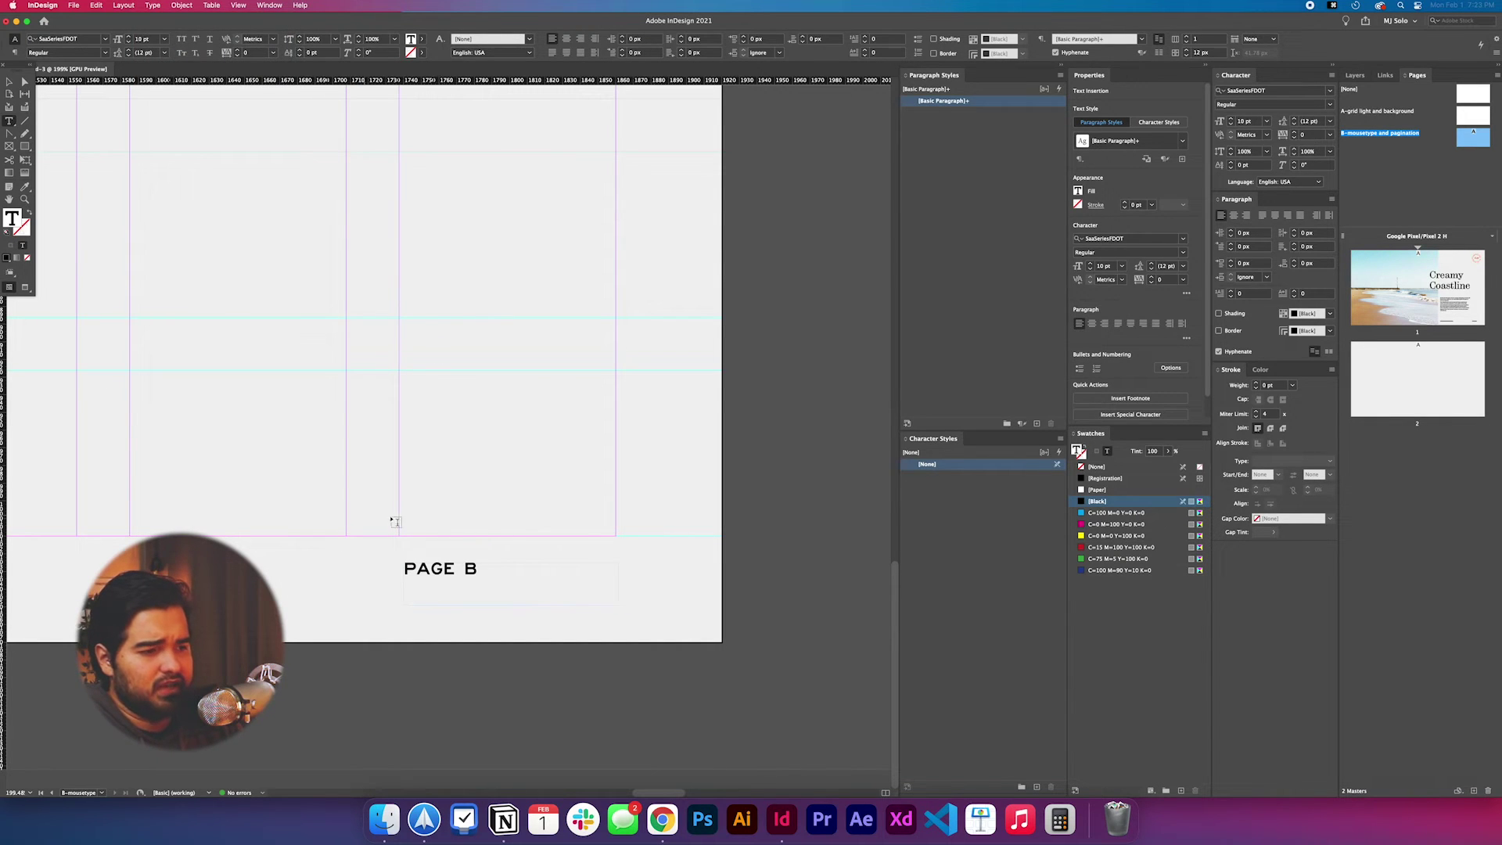
Step: Right-align the page number text within its frame
key(super+a)
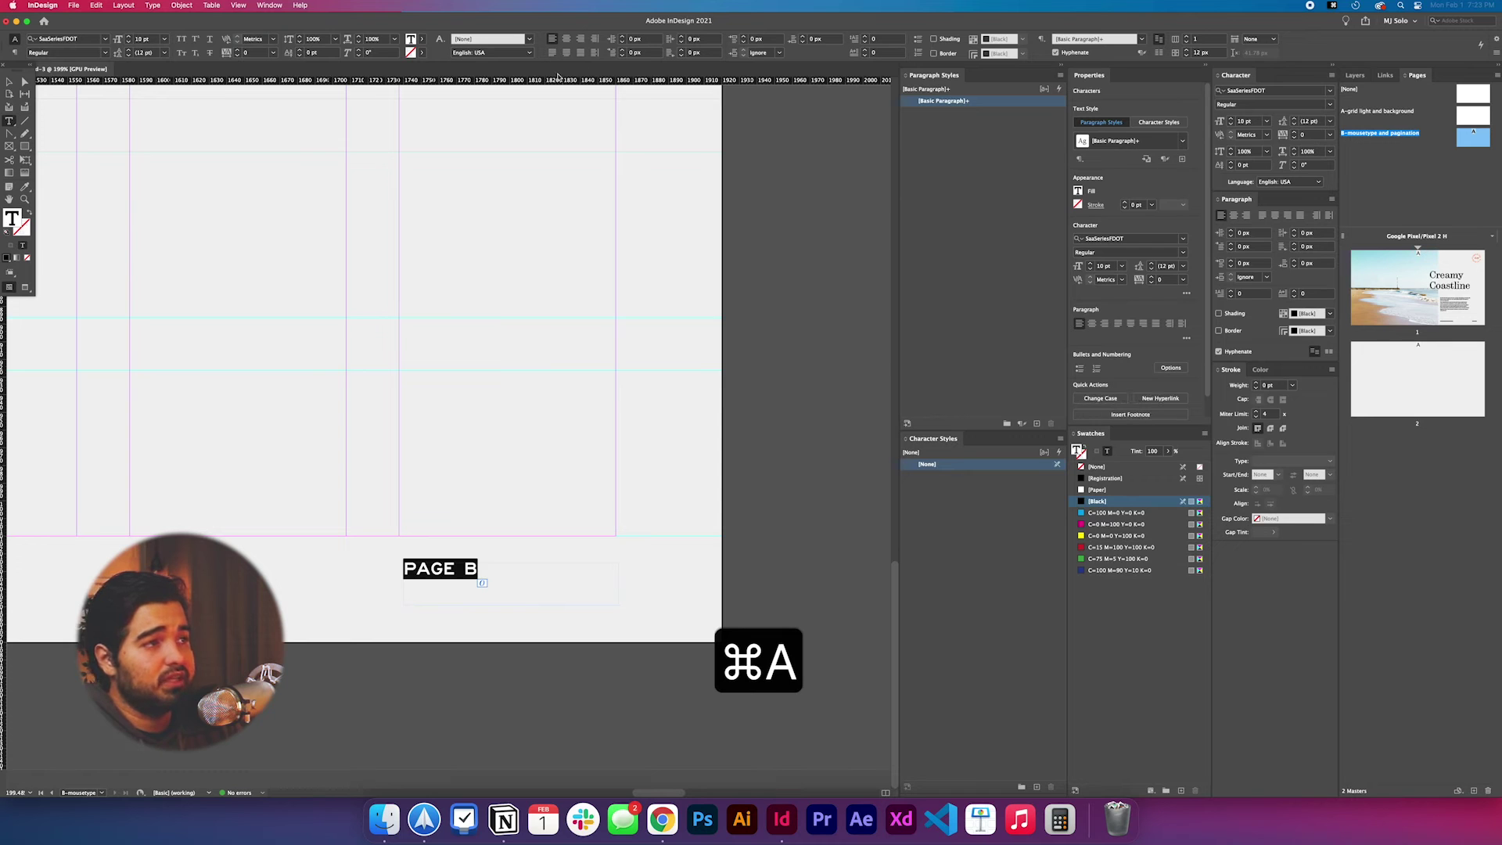
click(581, 38)
click(9, 81)
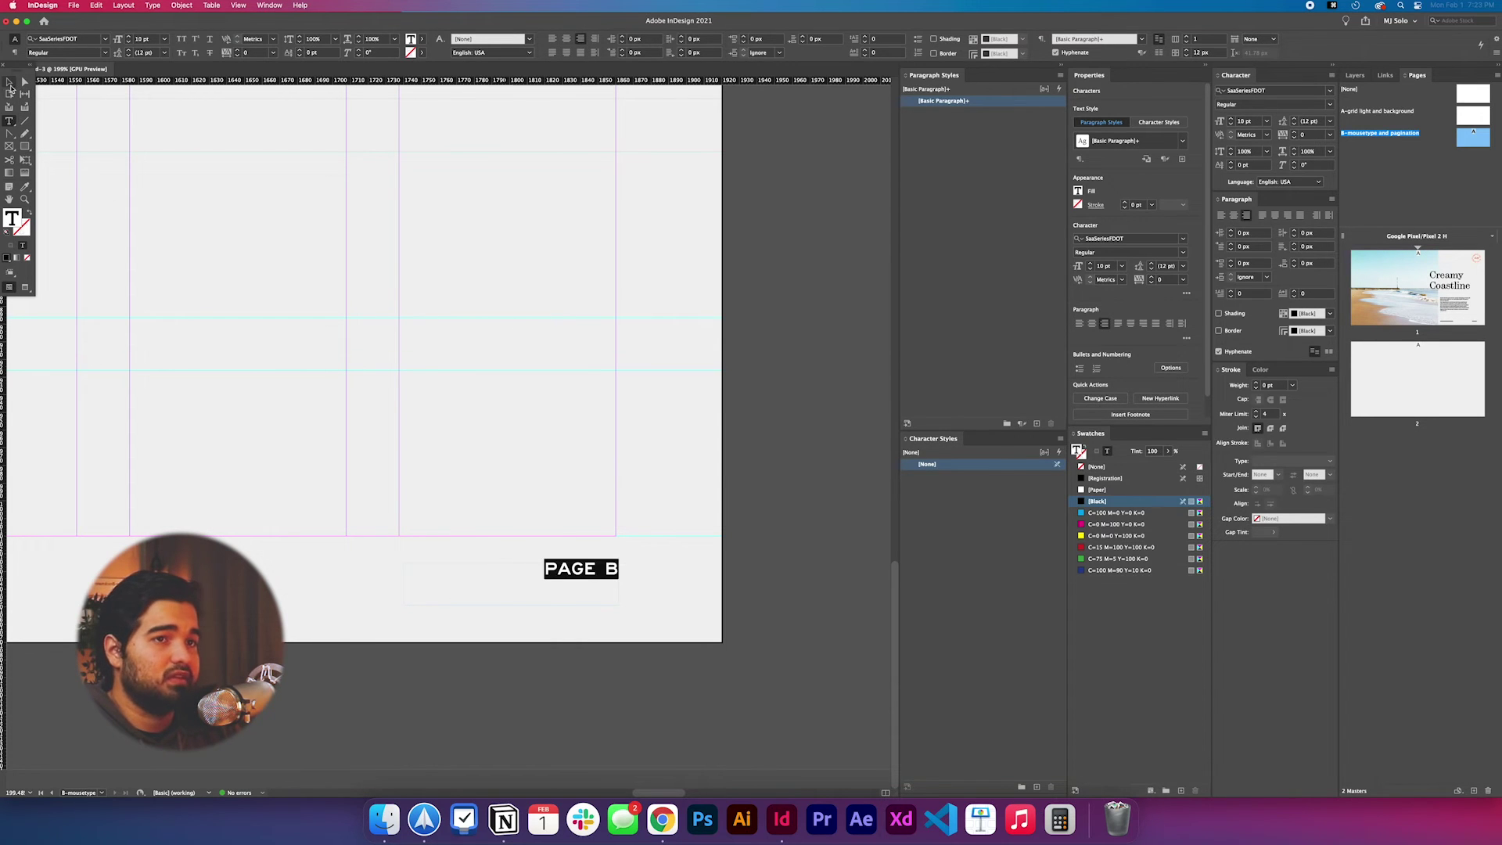
Step: Apply the B-mousetype and pagination master to page 2 and preview the page full screen
double_click(1394, 378)
scroll(494, 434, down, 3)
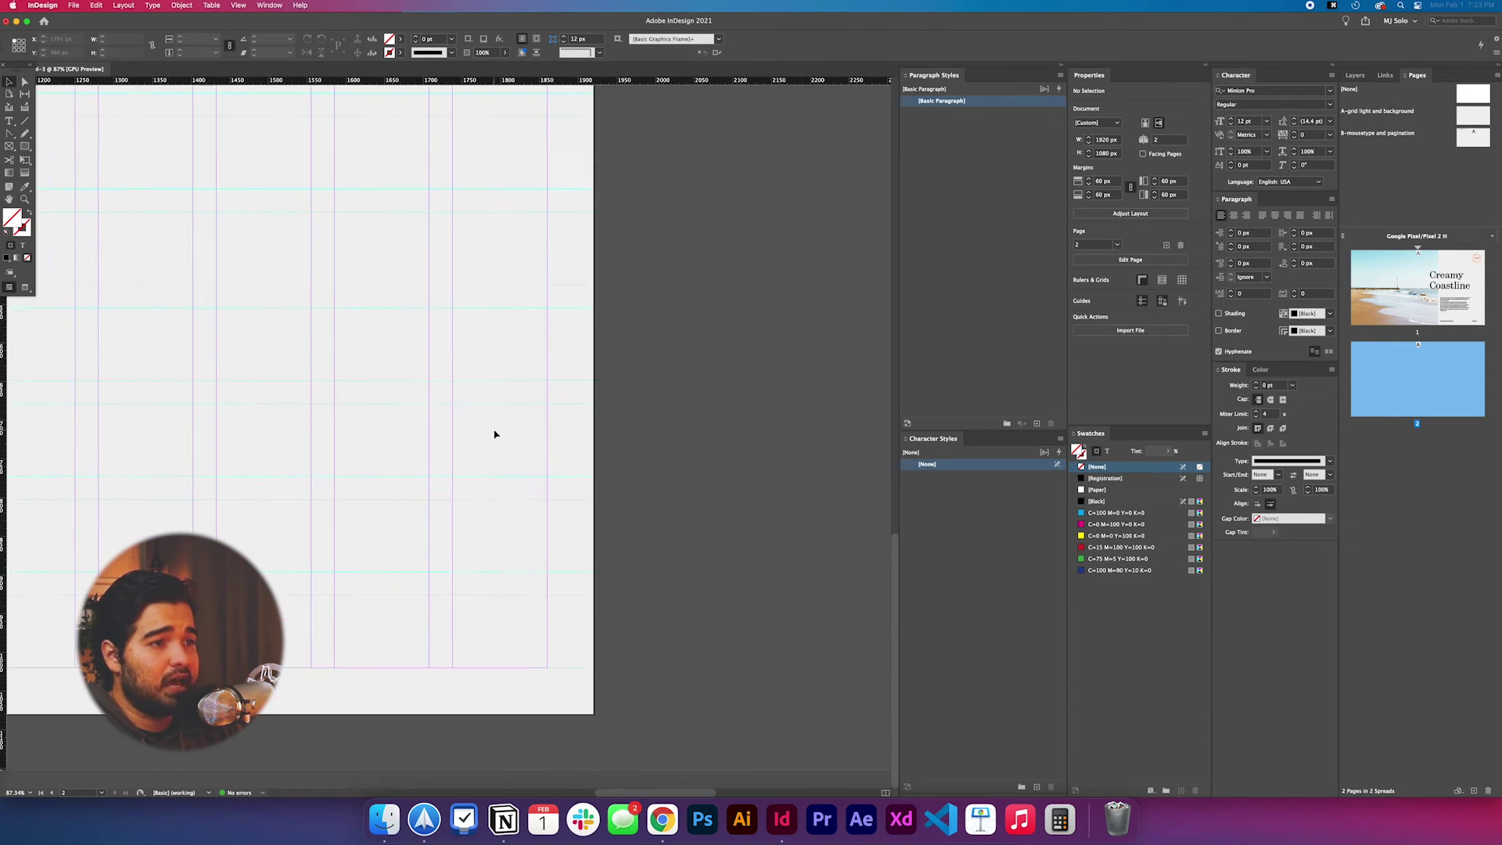
scroll(494, 433, down, 4)
scroll(490, 432, right, 1)
scroll(489, 432, left, 1)
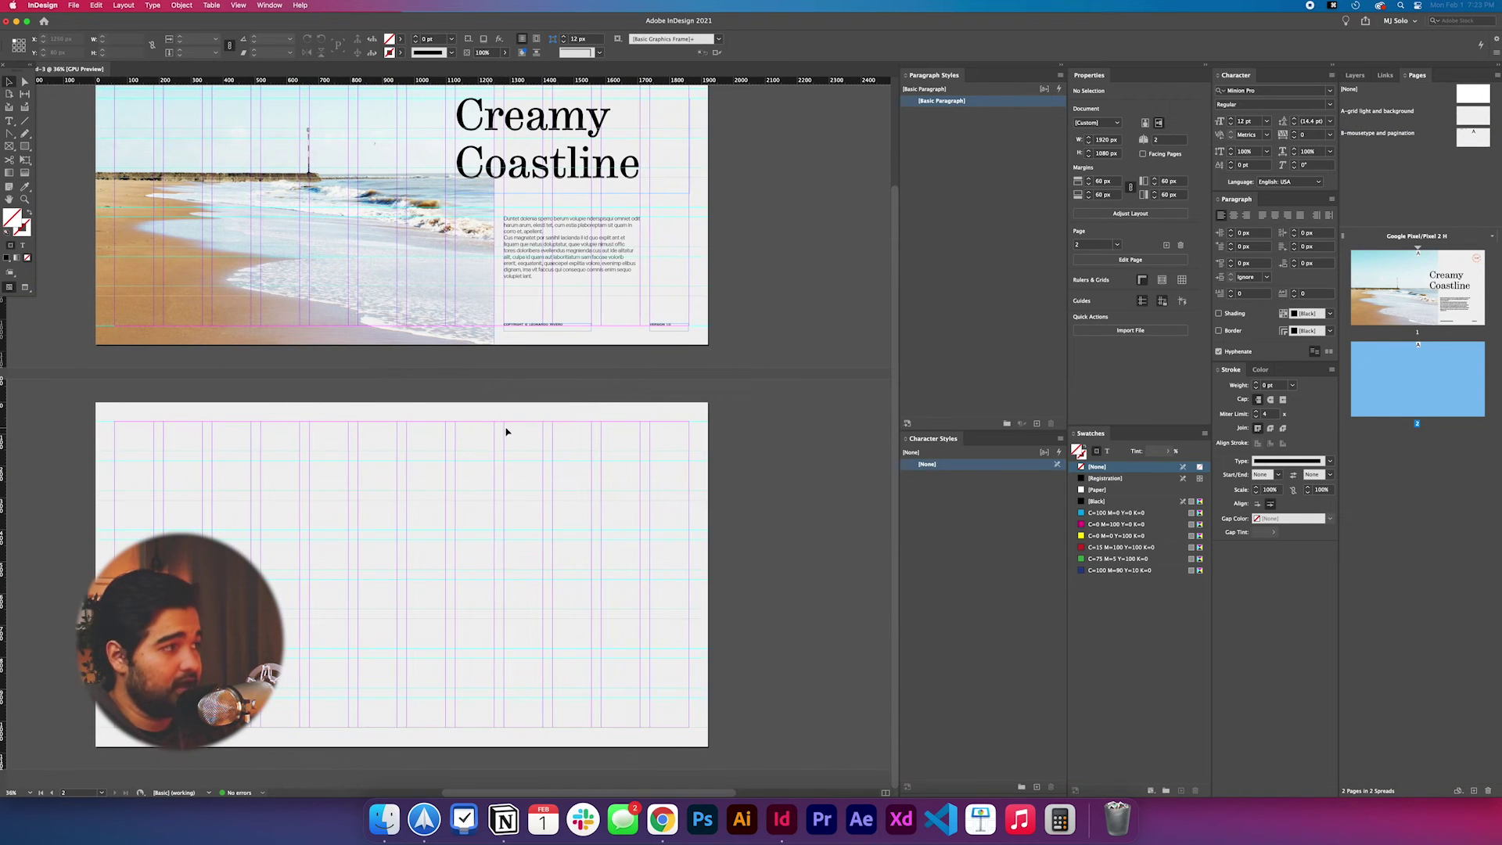
drag(1478, 139, 1473, 387)
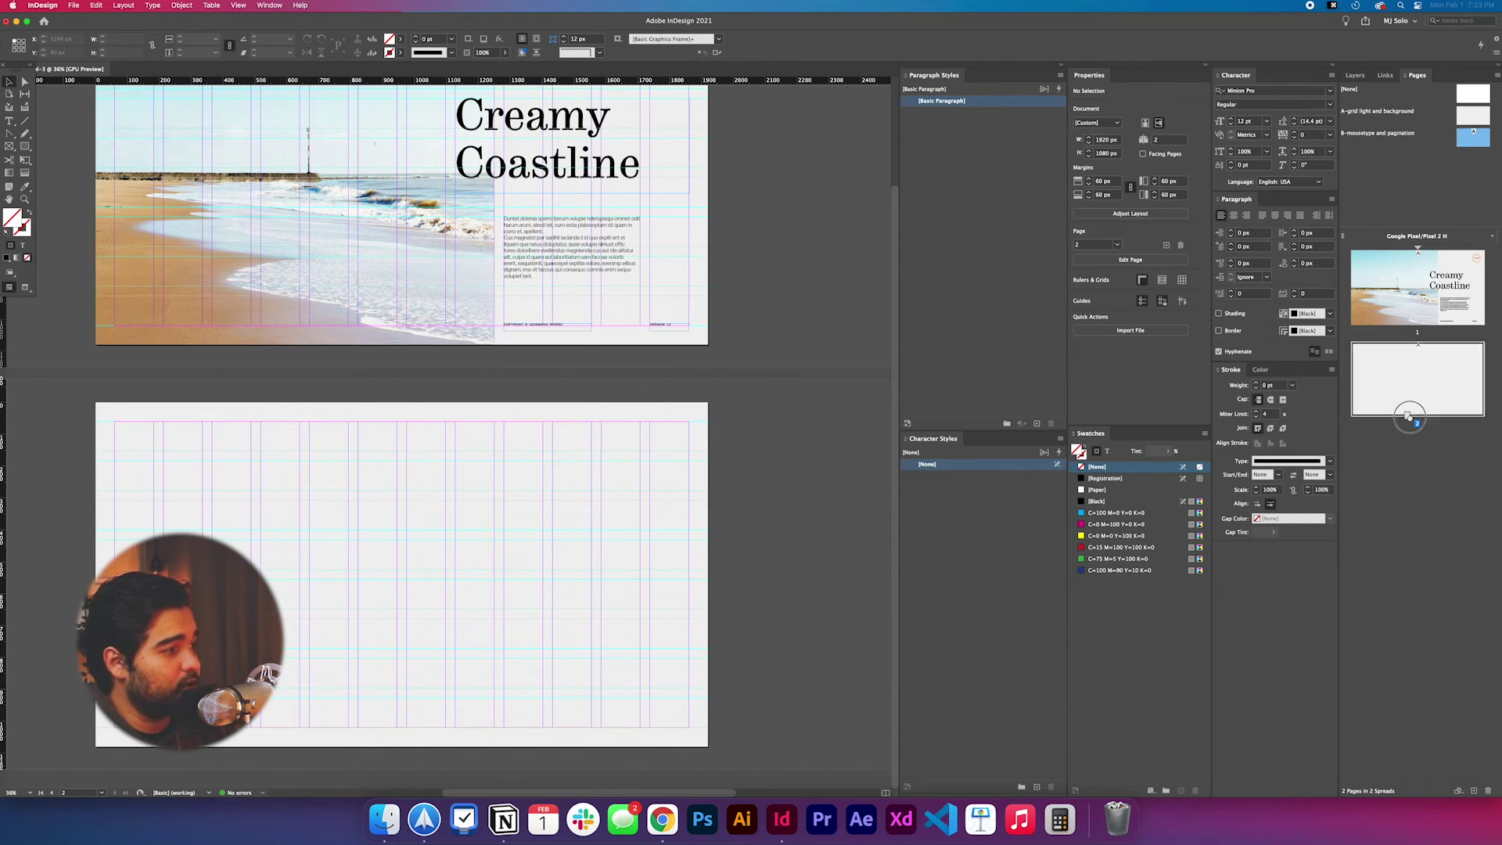
scroll(440, 628, left, 1)
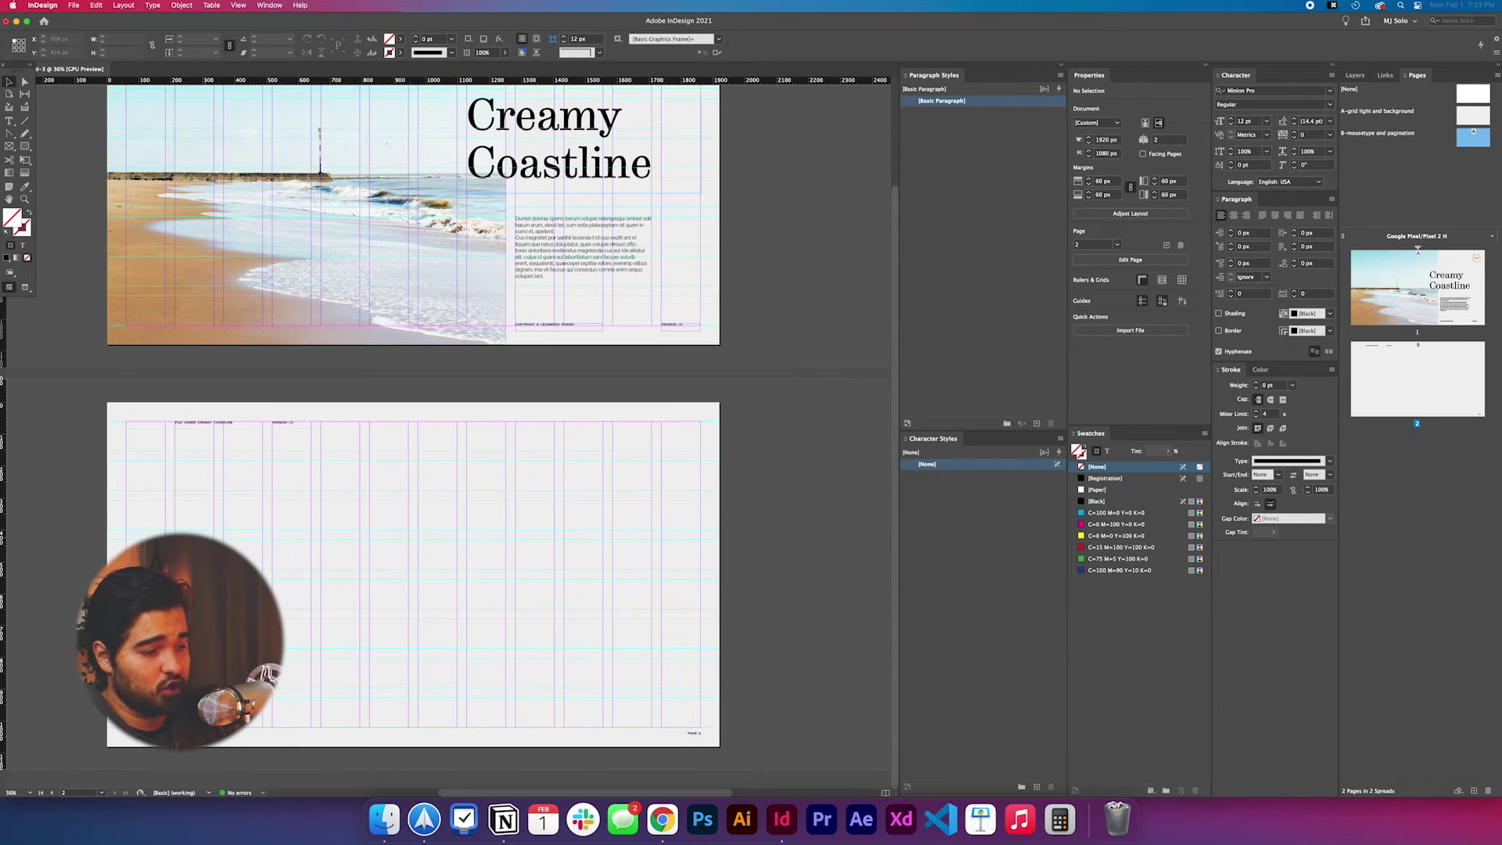
key(shift+w)
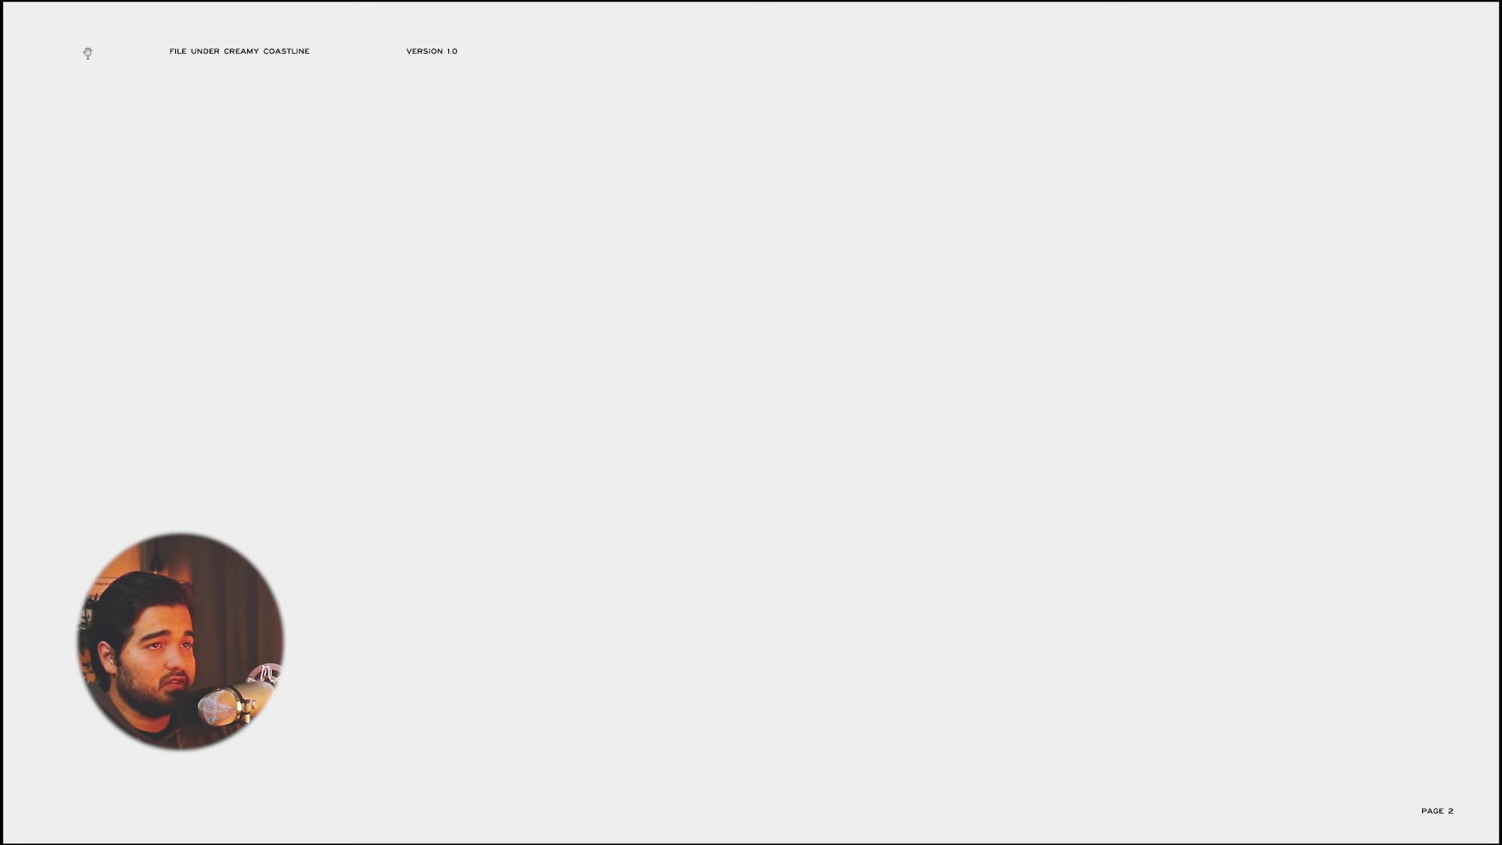
key(Escape)
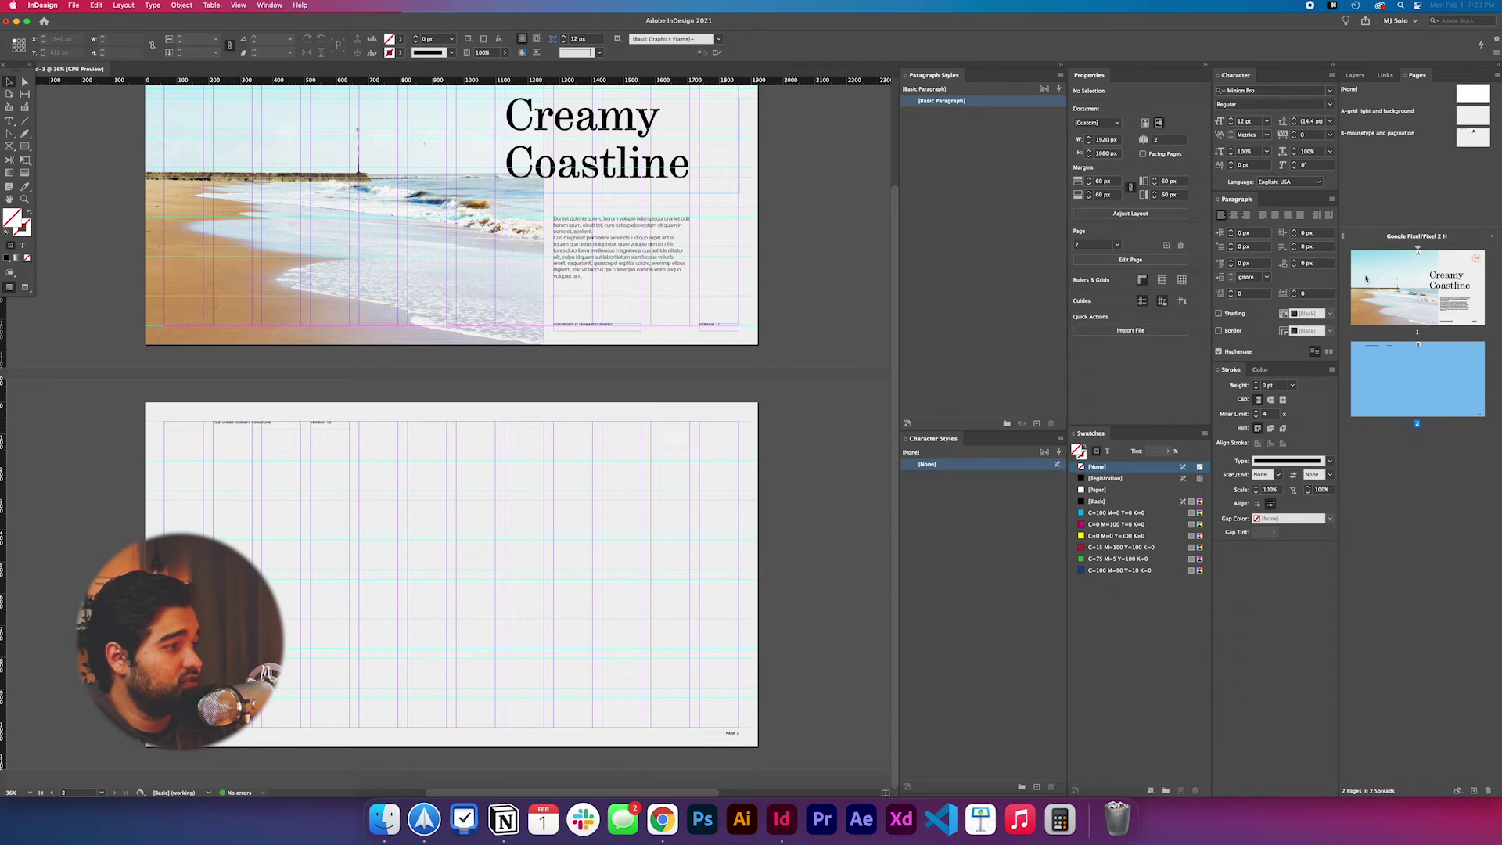
Step: Start a new section on page 2 with section marker "content" and the 001,002,003 page number style, and preview it full screen
right_click(1387, 363)
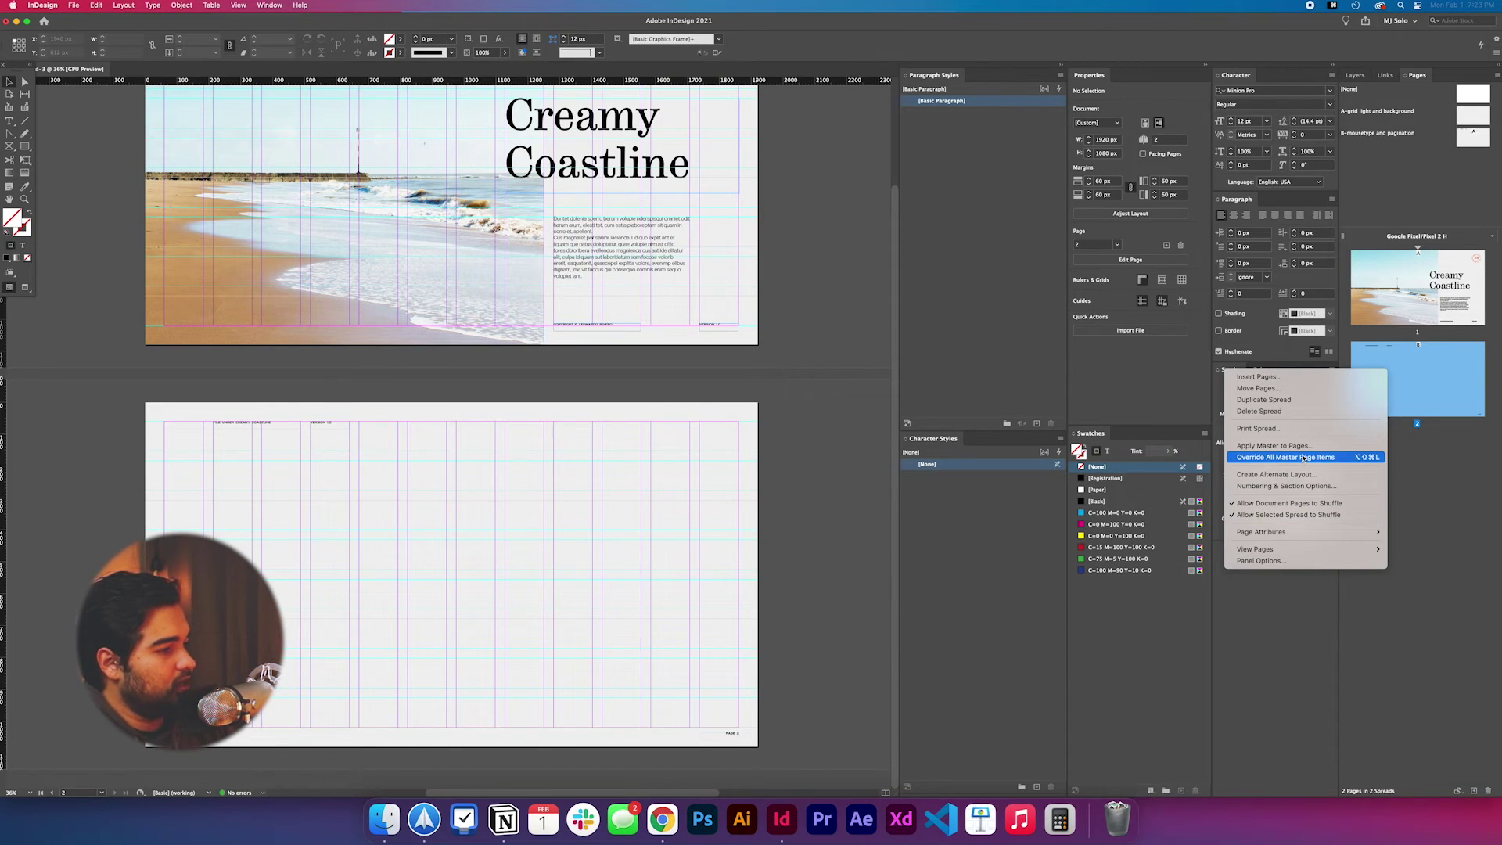
click(1289, 485)
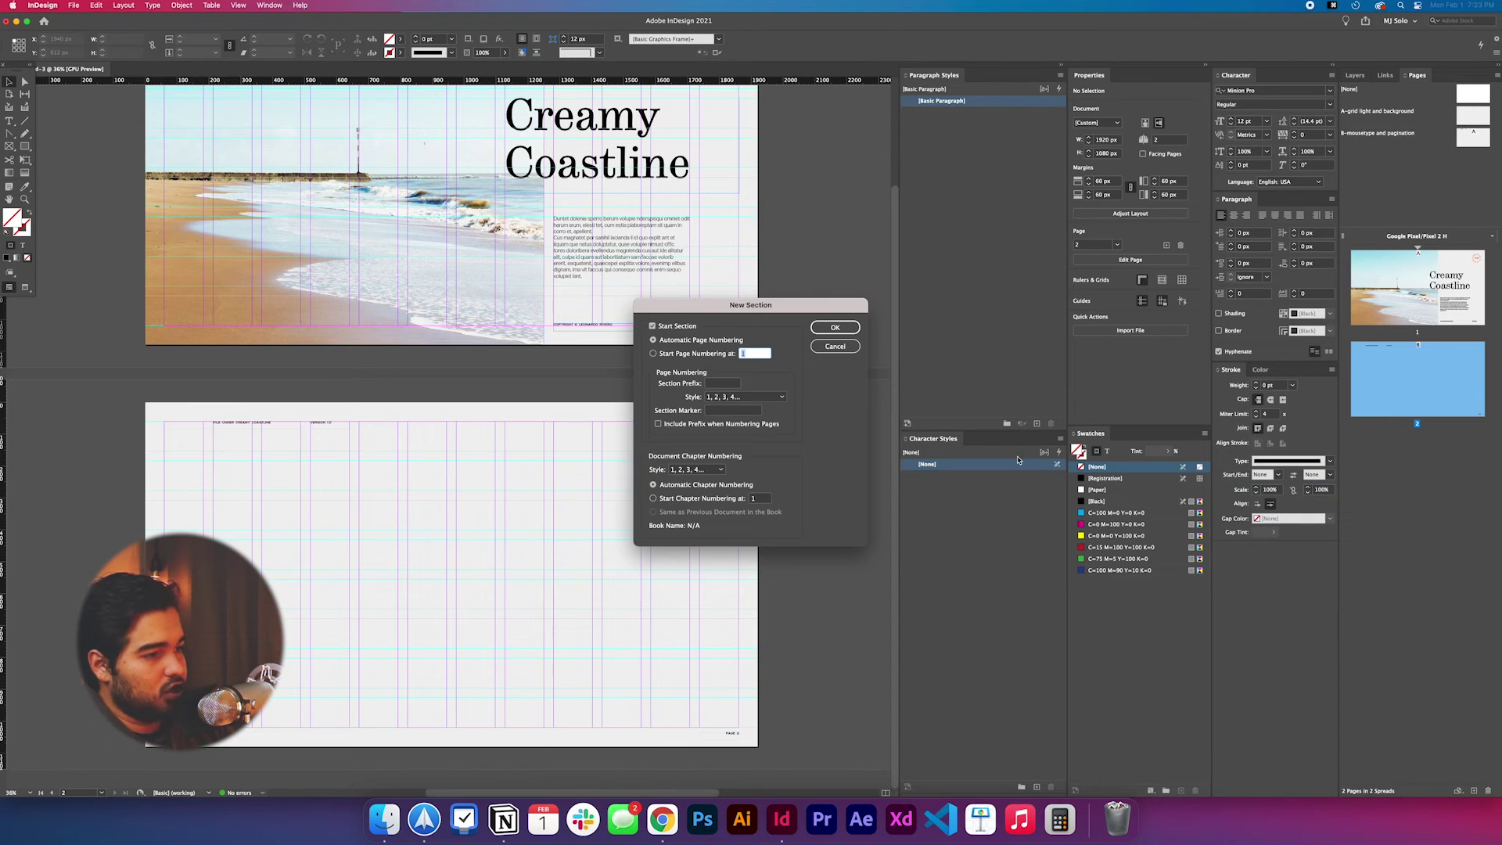
click(730, 412)
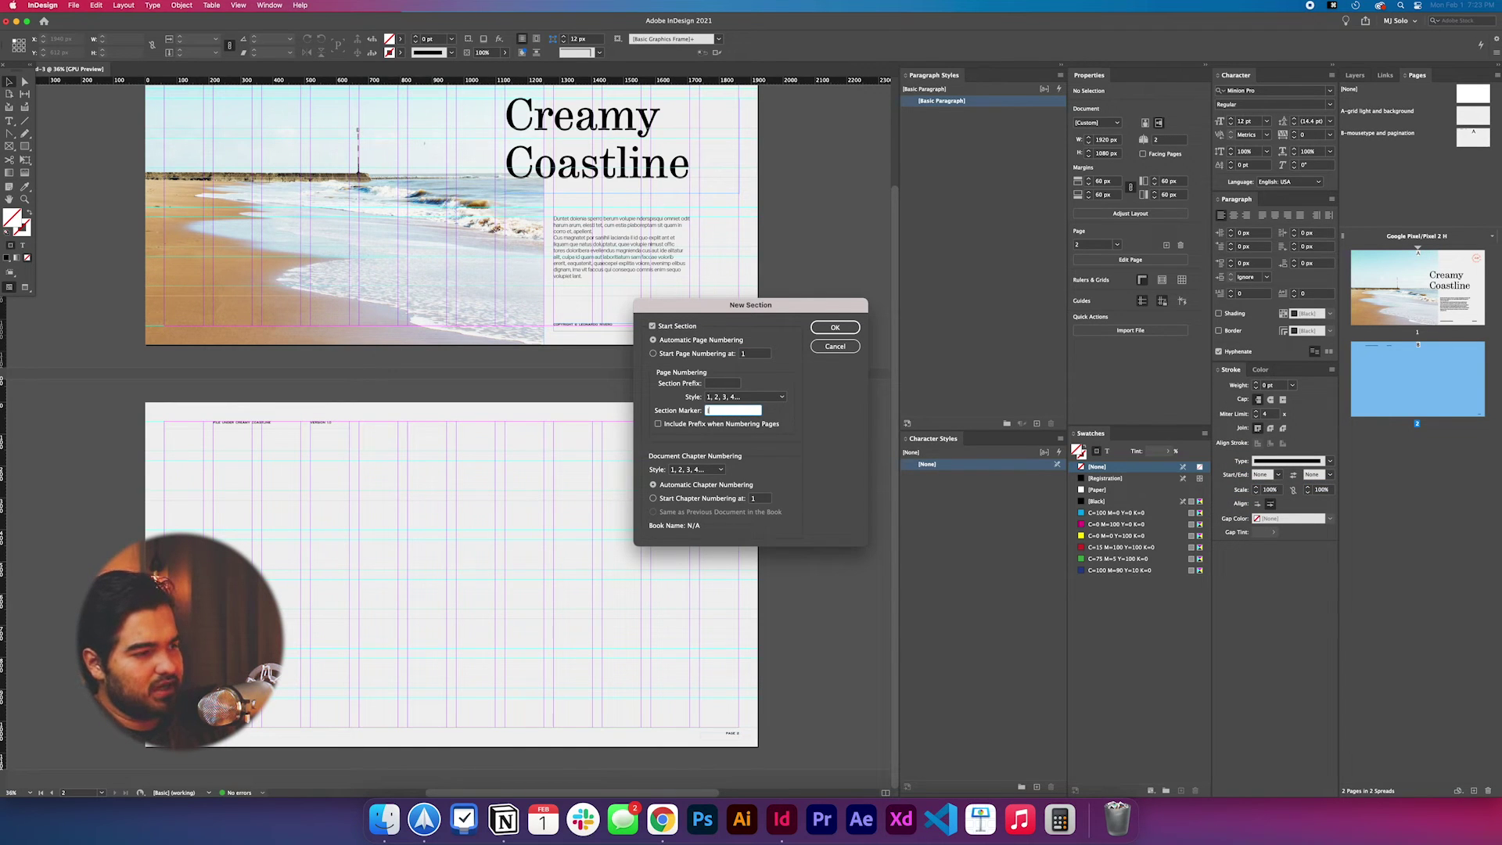
click(747, 395)
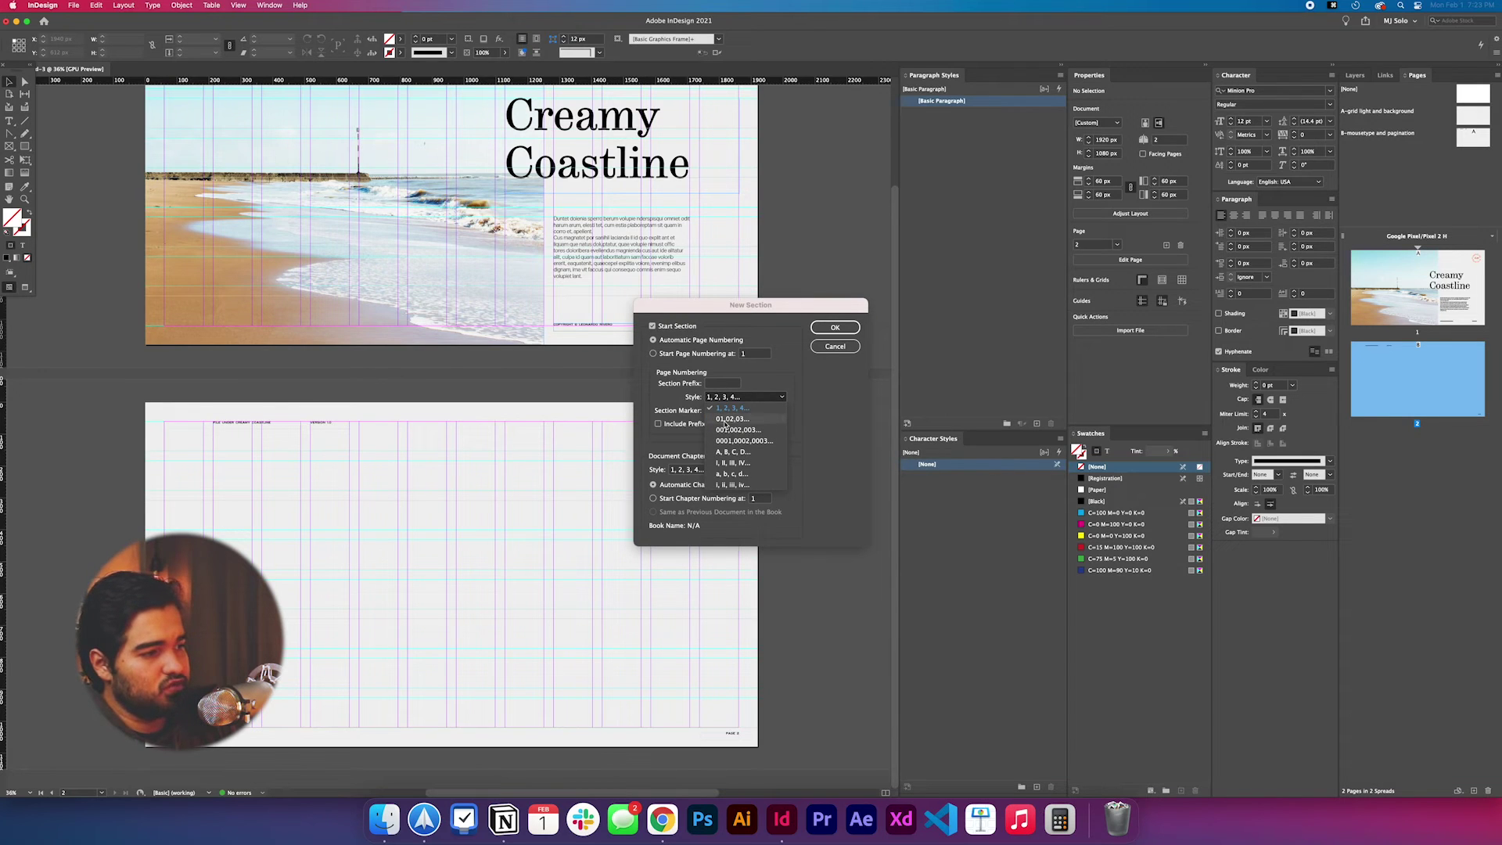
click(725, 421)
click(734, 398)
click(733, 431)
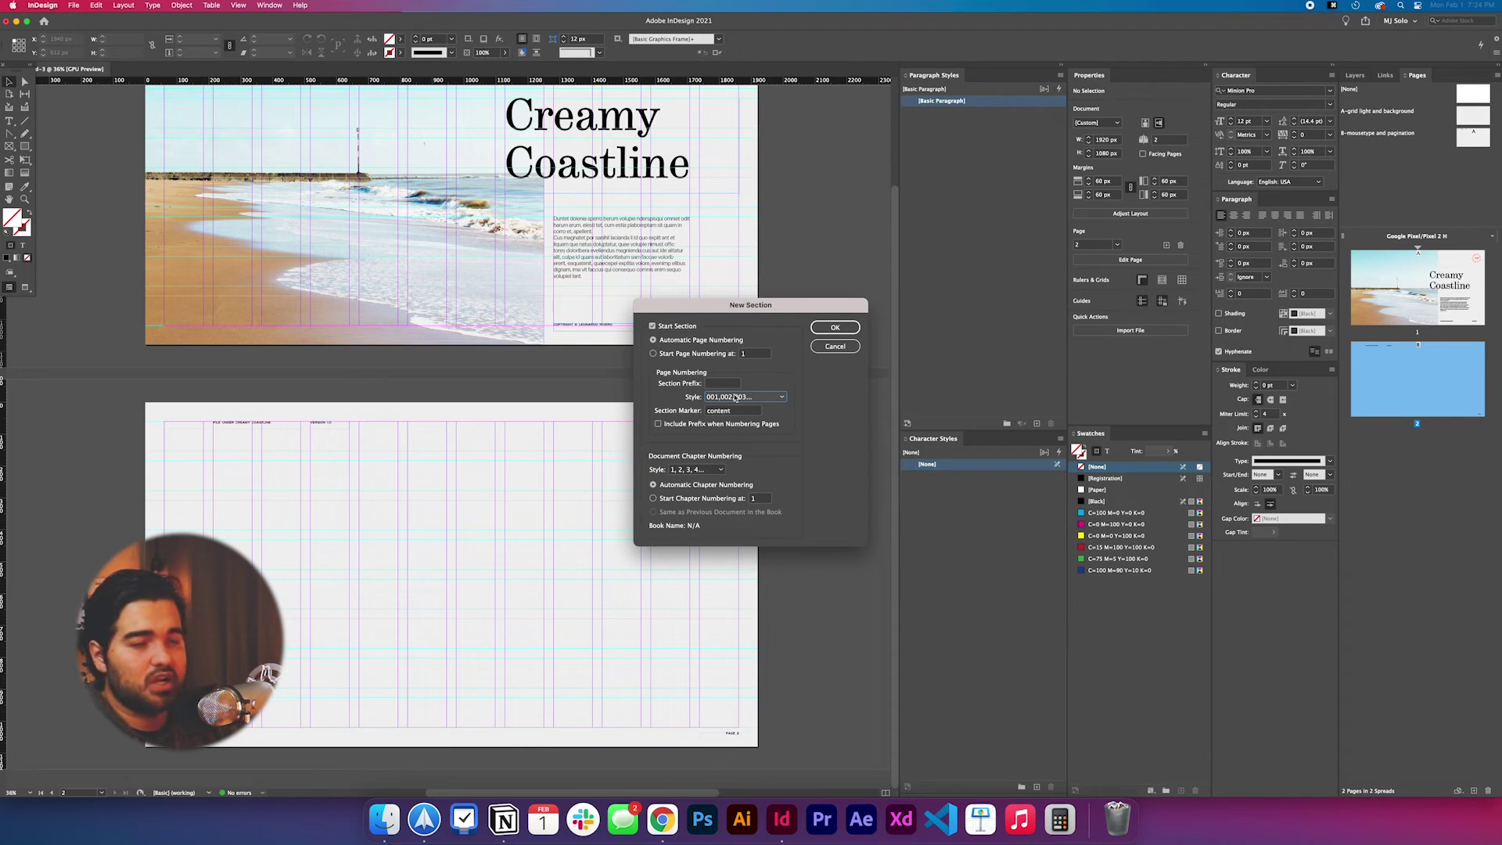
click(828, 328)
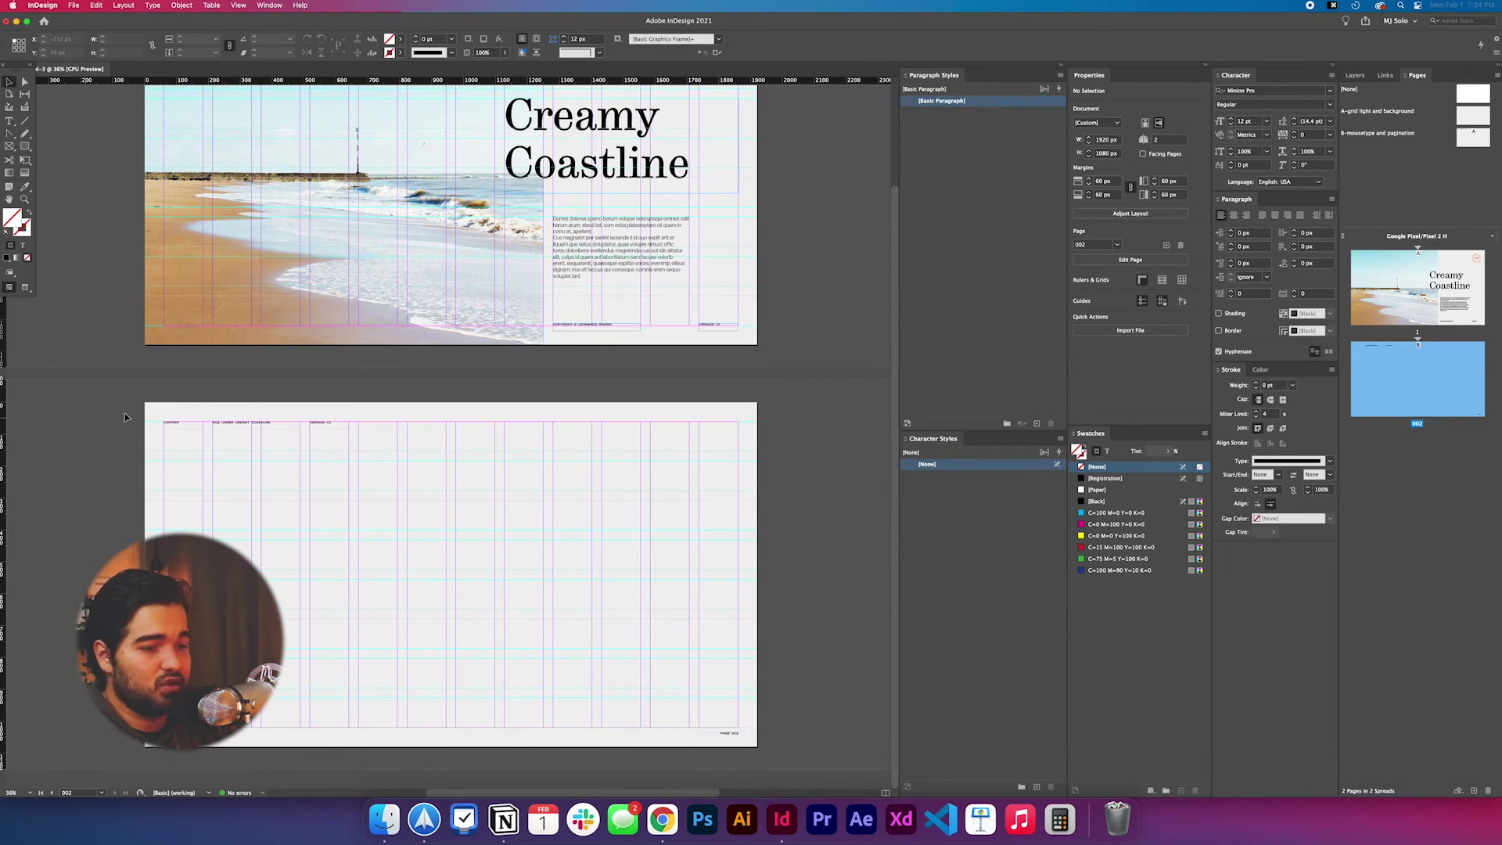
key(shift+w)
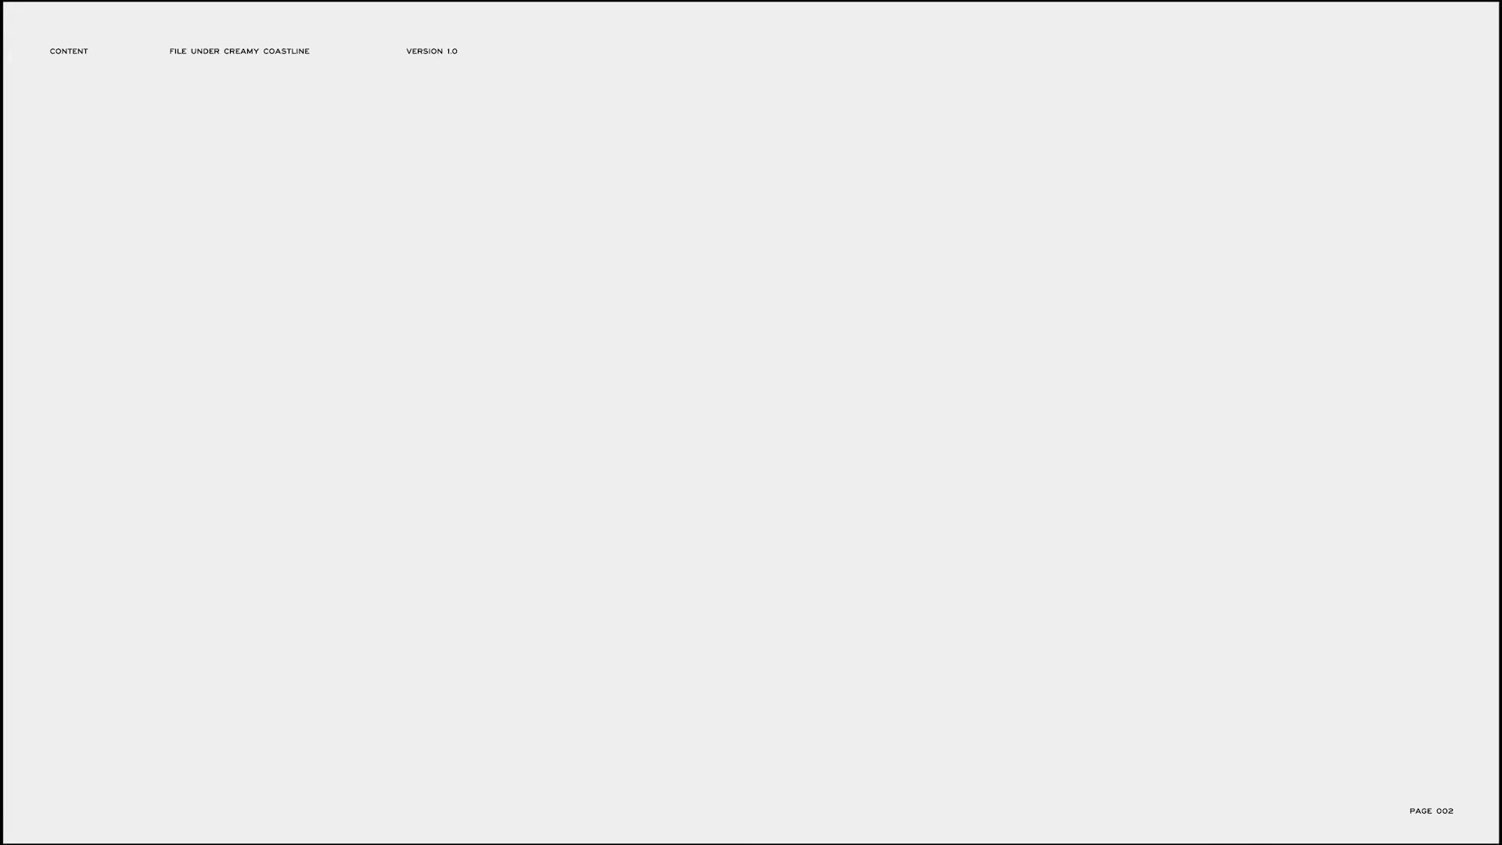
key(Escape)
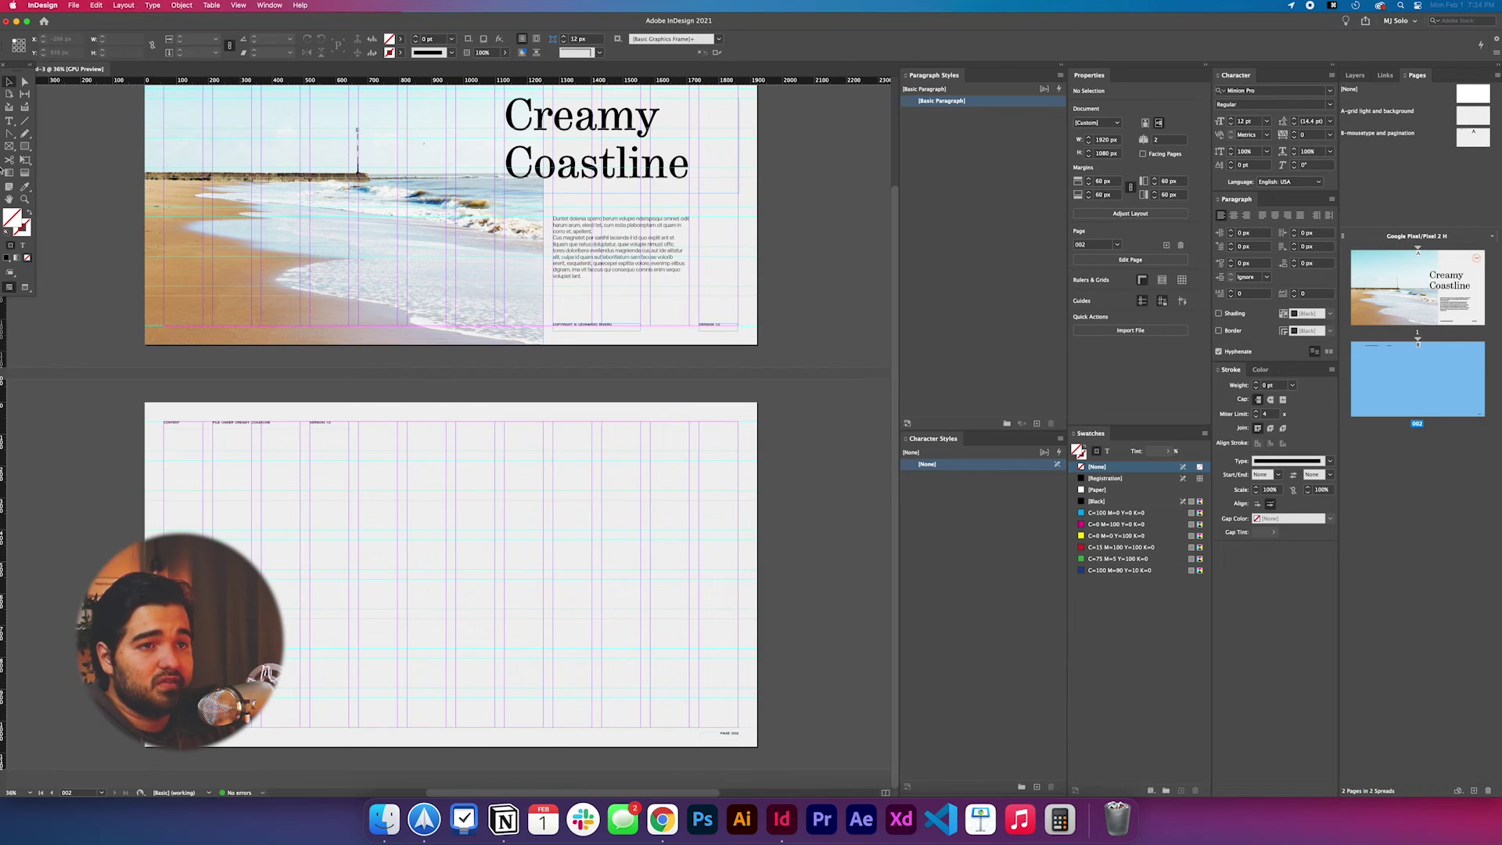
Step: Draw a 732.5 × 960 px rectangular image frame on page 2 from X 1127.5, Y 60 px to the opposite margins
click(8, 121)
click(9, 146)
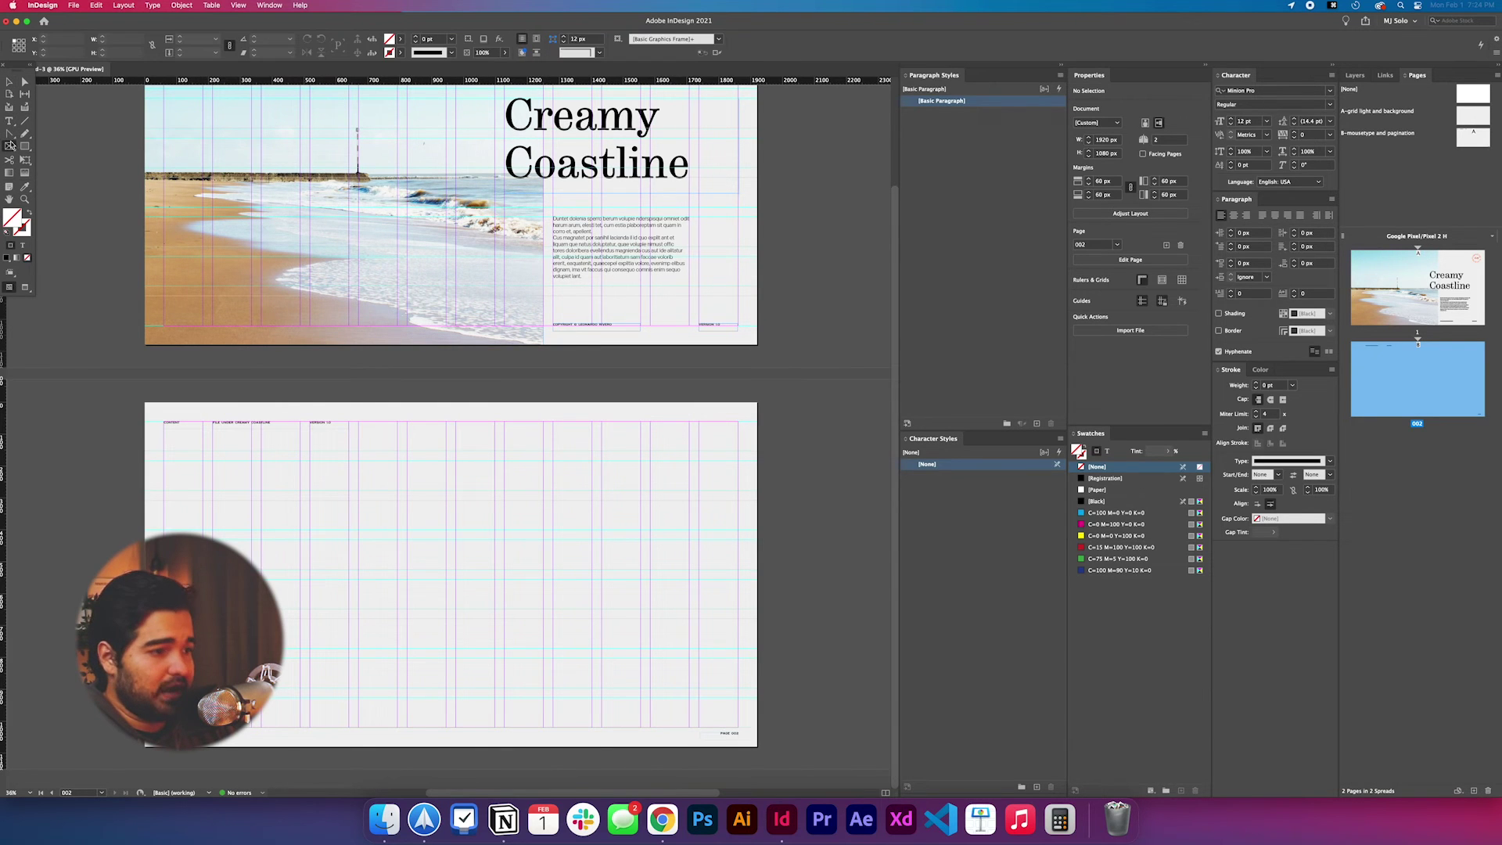
drag(503, 423, 738, 728)
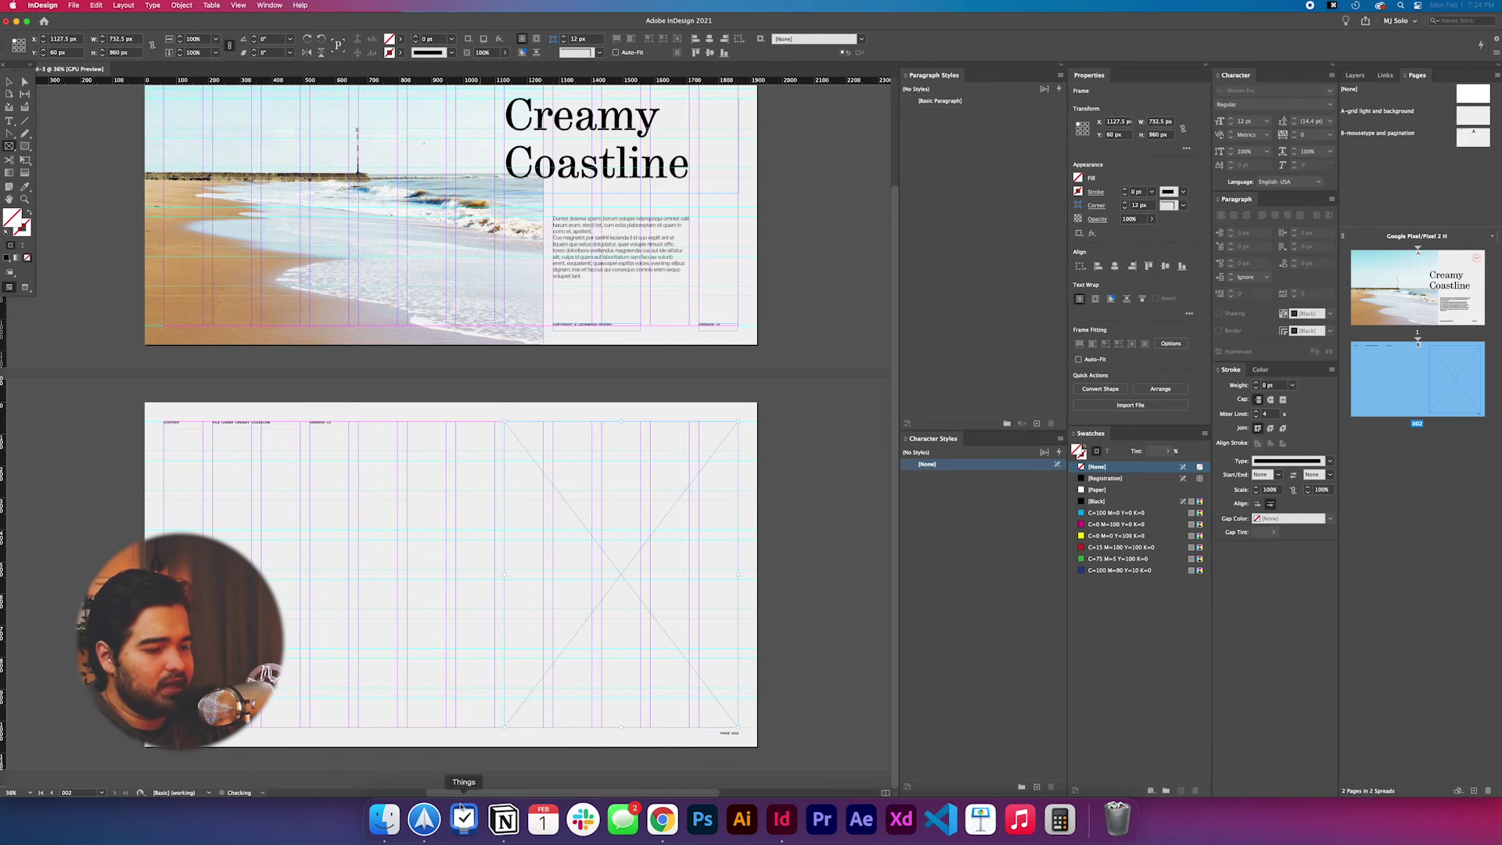
Step: Place the dark rocky cove photo from the assets folder in the frame, fit it to fill the frame and preview the page
key(F11)
double_click(1476, 32)
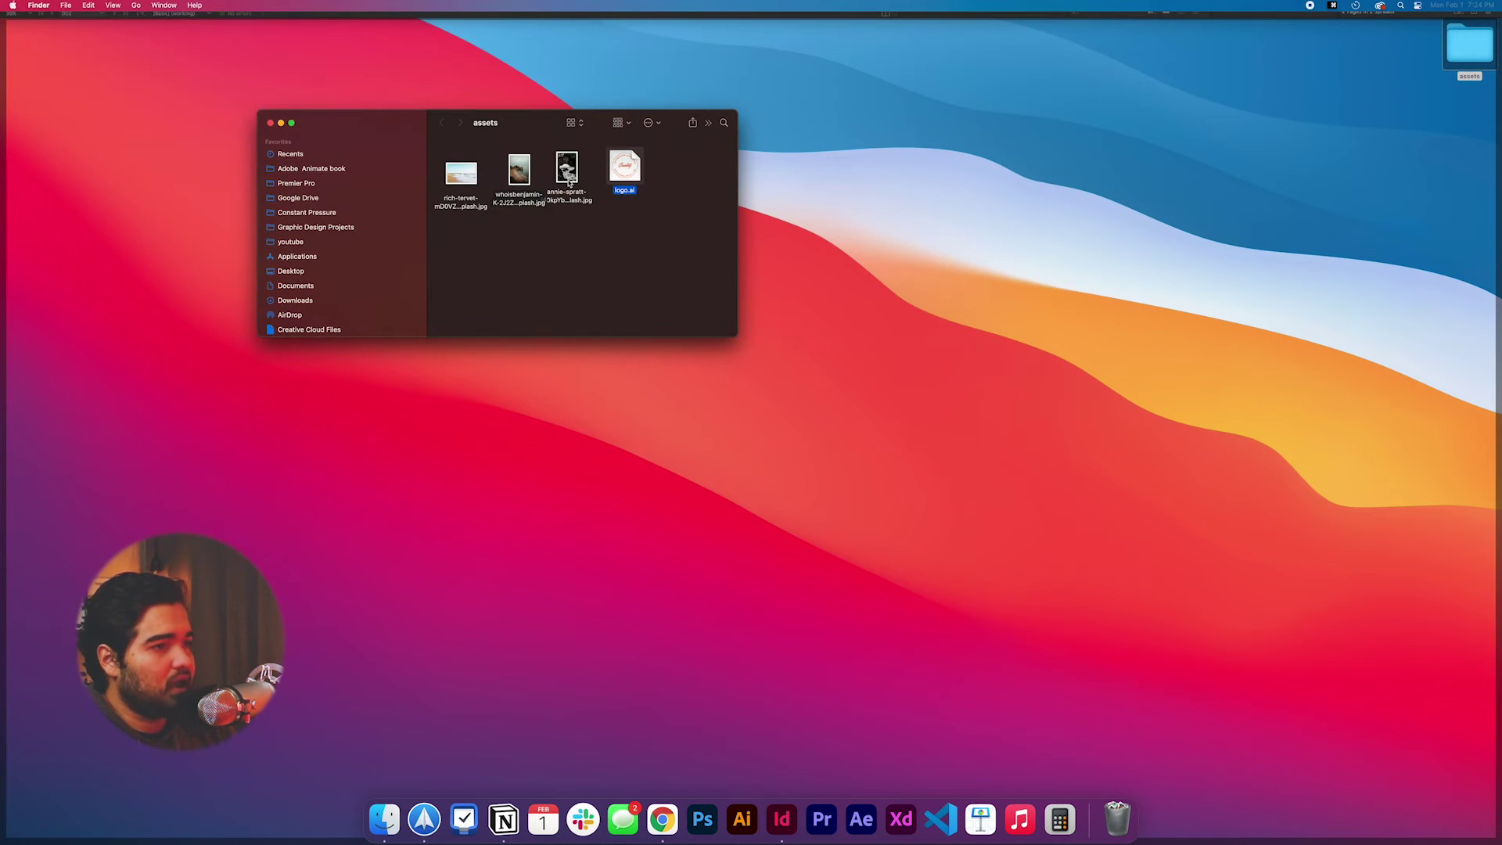
drag(570, 180, 623, 520)
key(super+F3)
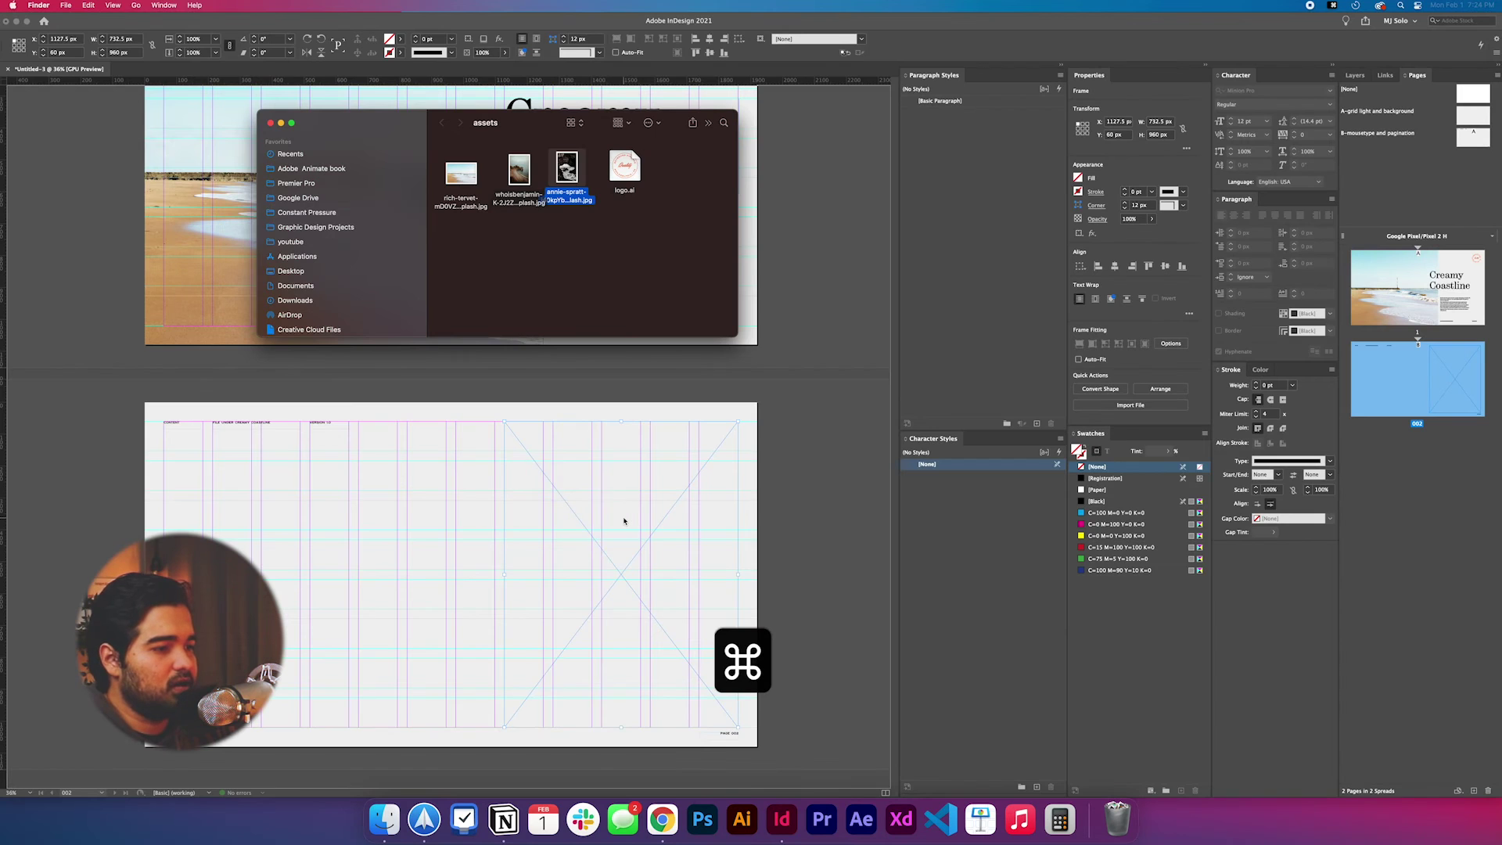
right_click(623, 520)
mouse_move(689, 602)
click(777, 603)
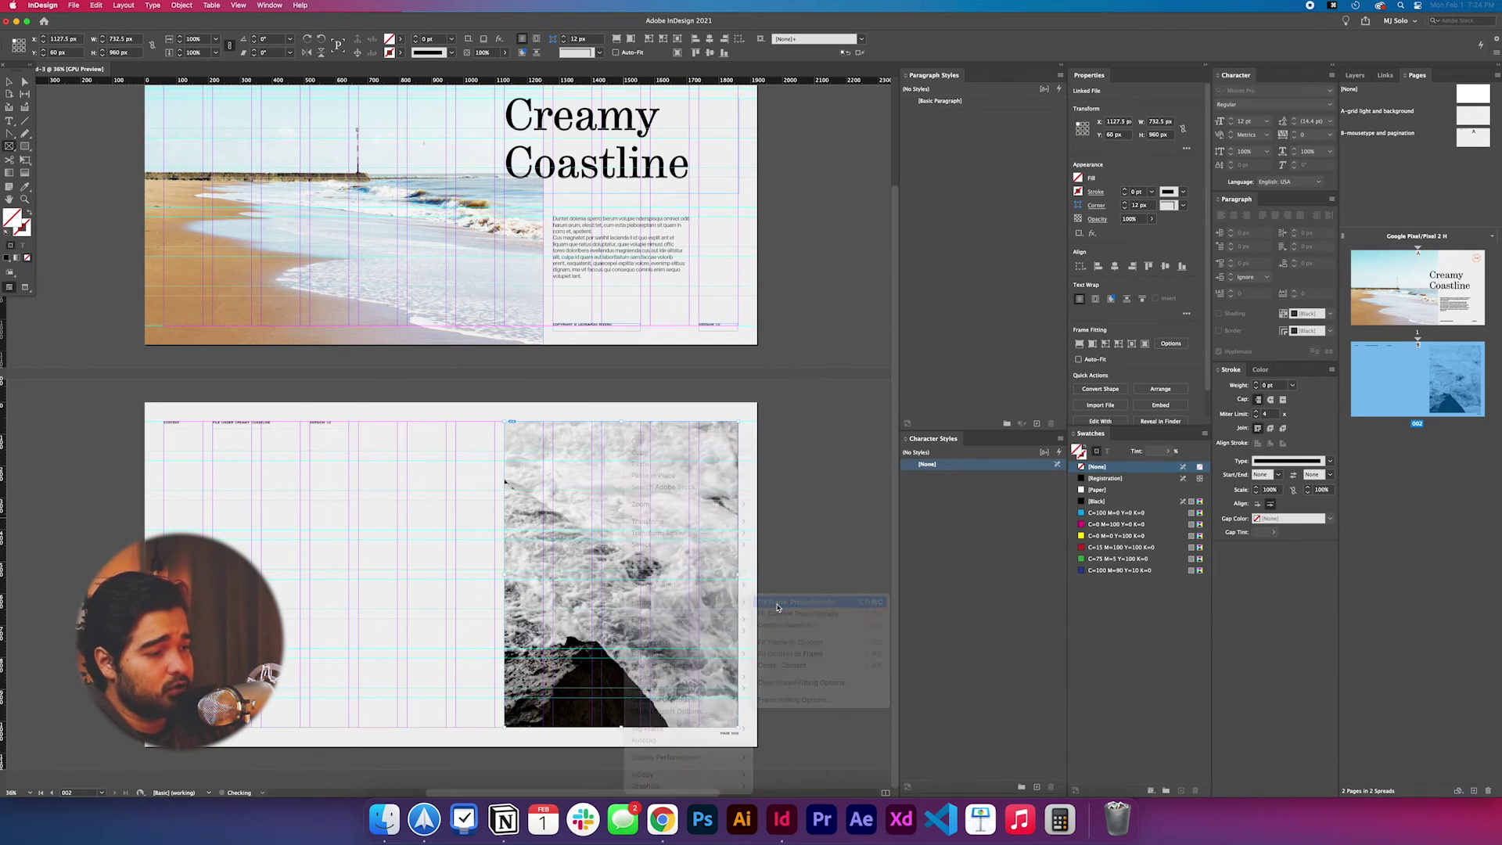
click(340, 536)
key(shift+w)
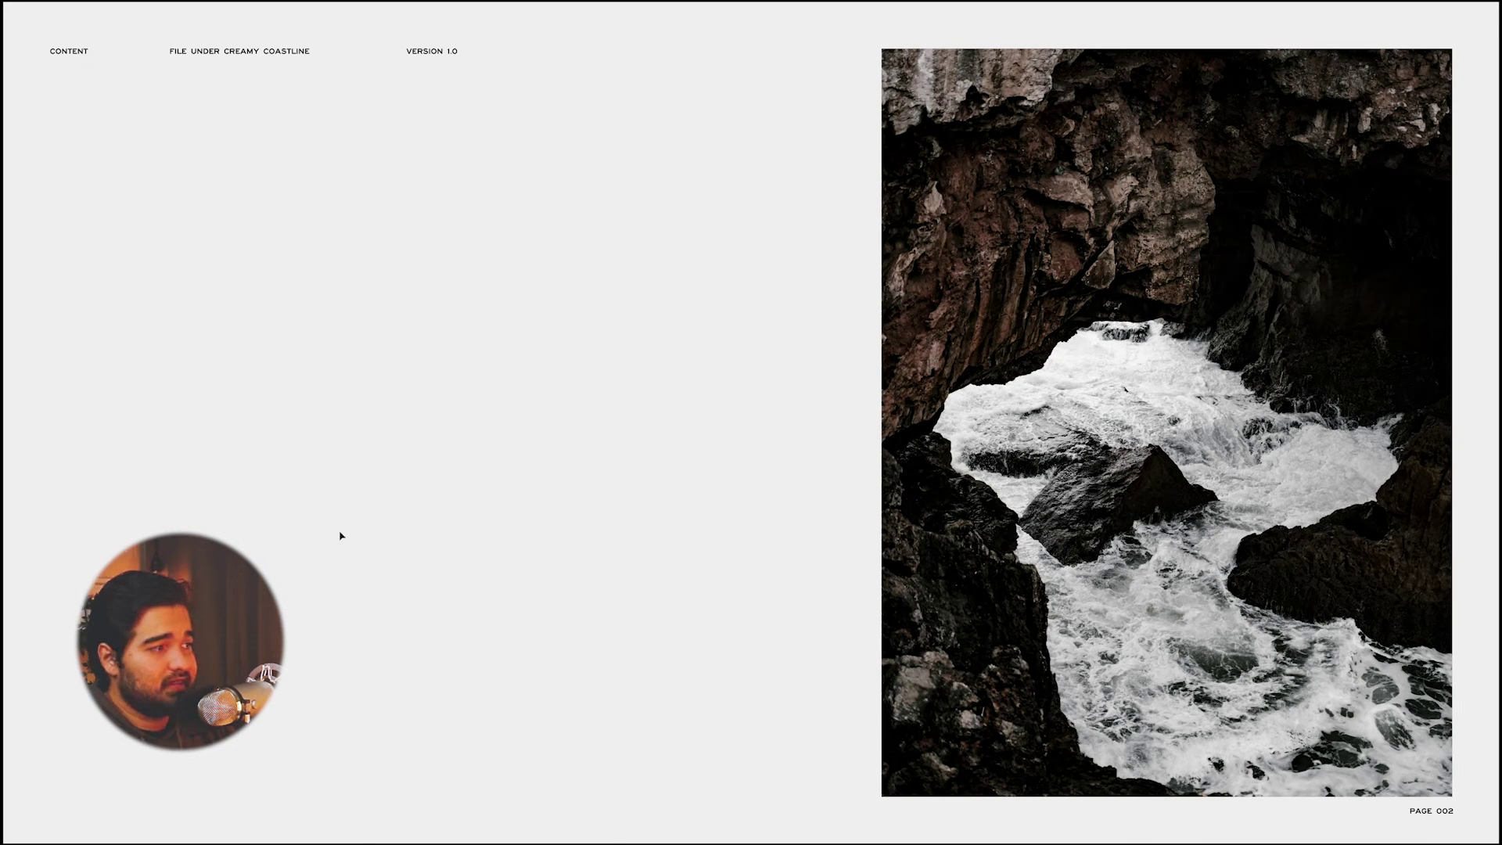
key(Escape)
Step: Copy the cover's body text frame to page 2, extend it to the lower margin at 427.5 × 465 px, and duplicate it to X 517.5, Y 555 px
scroll(375, 564, left, 3)
scroll(375, 564, up, 1)
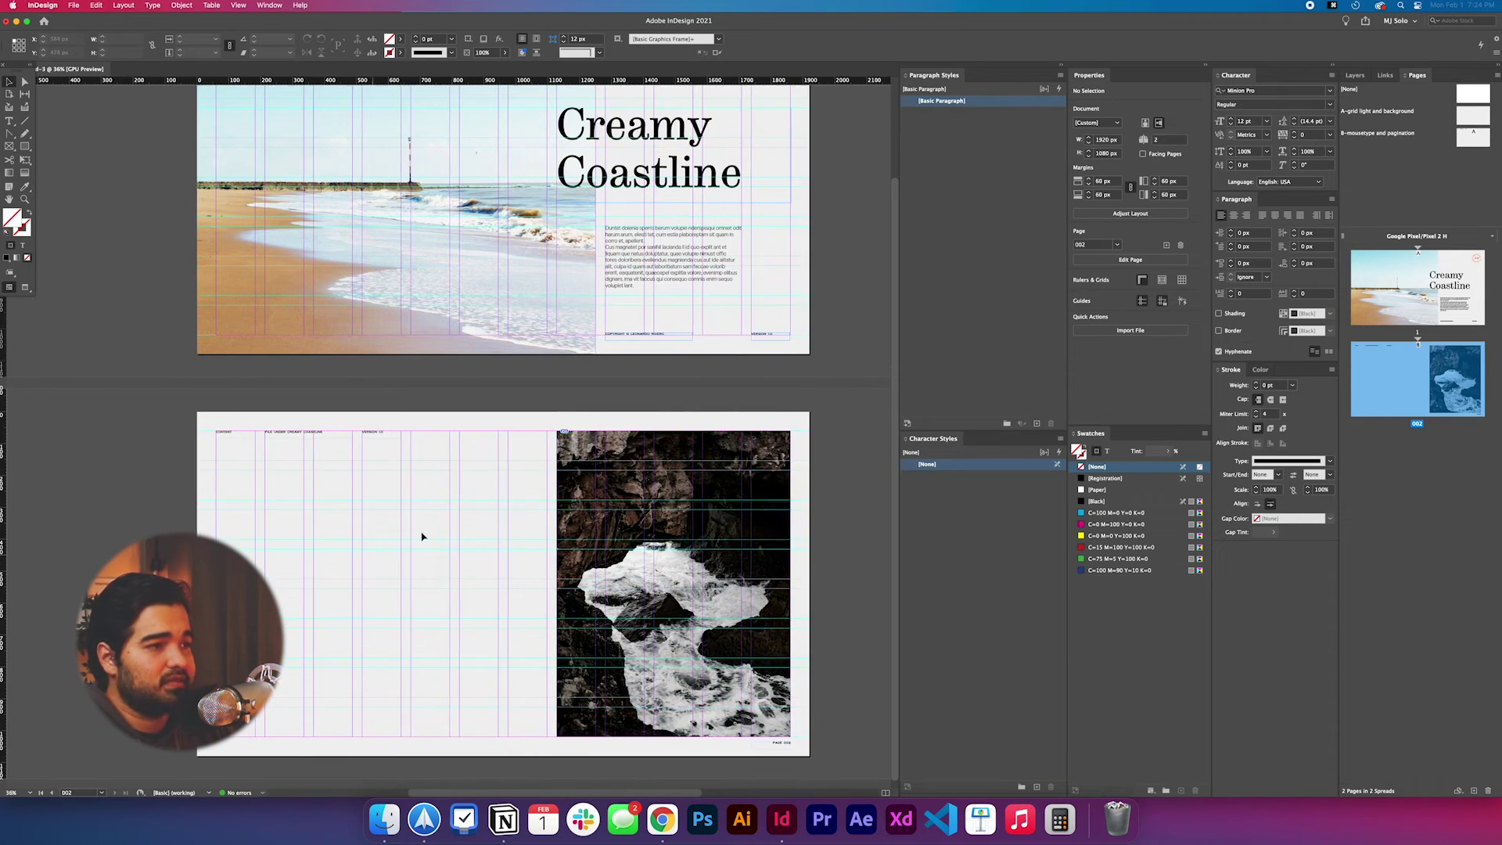
click(295, 566)
drag(293, 563, 277, 736)
drag(309, 638, 406, 655)
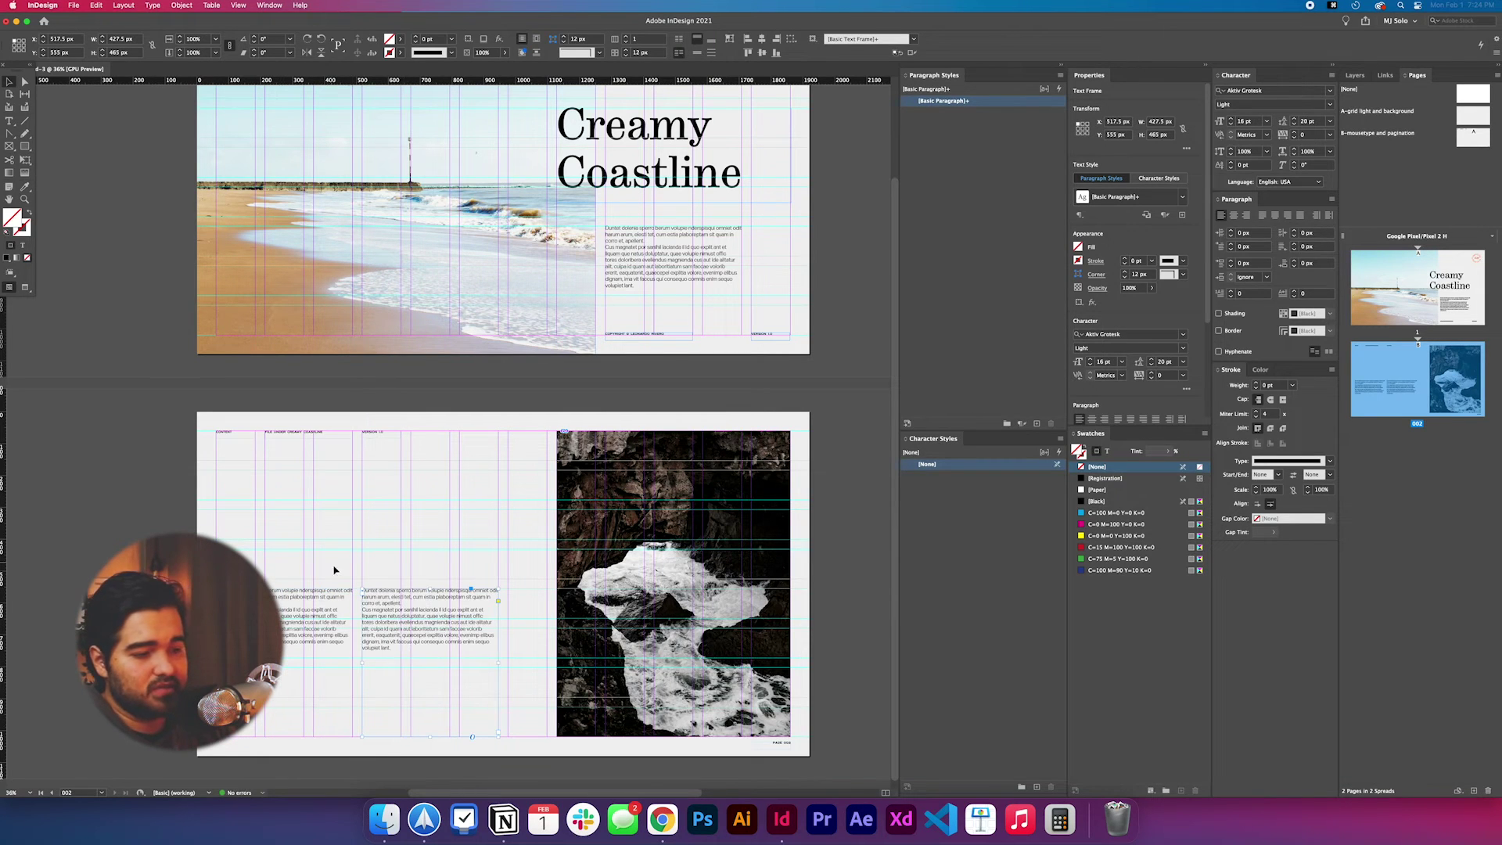
Step: Duplicate the first body text frame upward to Y 307.5 px and replace its text with "Where would you like to travel?"
drag(258, 615, 258, 537)
double_click(258, 537)
key(super+a)
text(W)
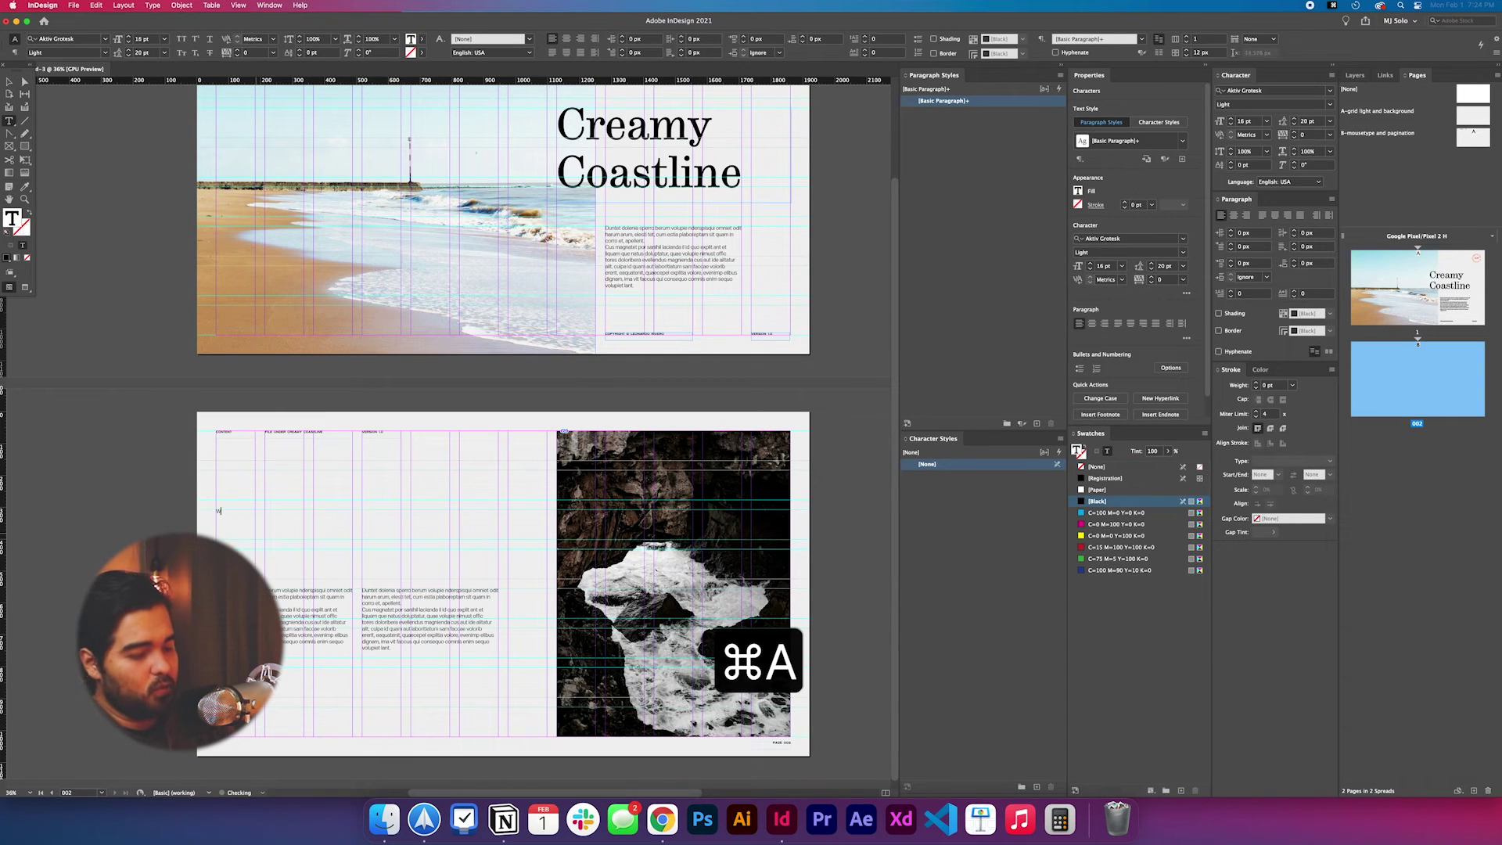
text(here would you like to travel)
key(cmd+a)
click(310, 516)
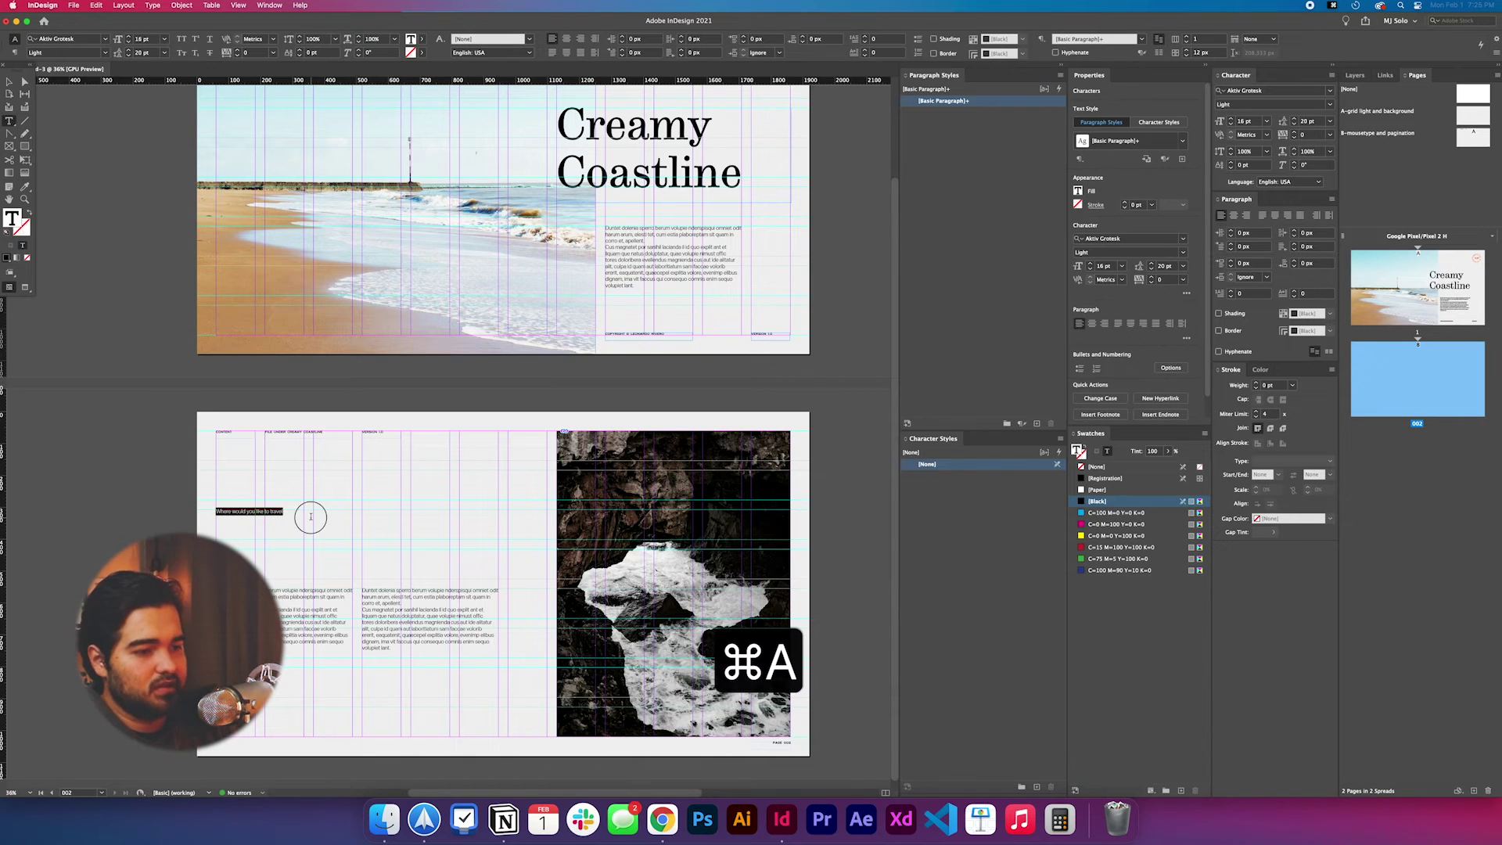
text(?)
key(super+a)
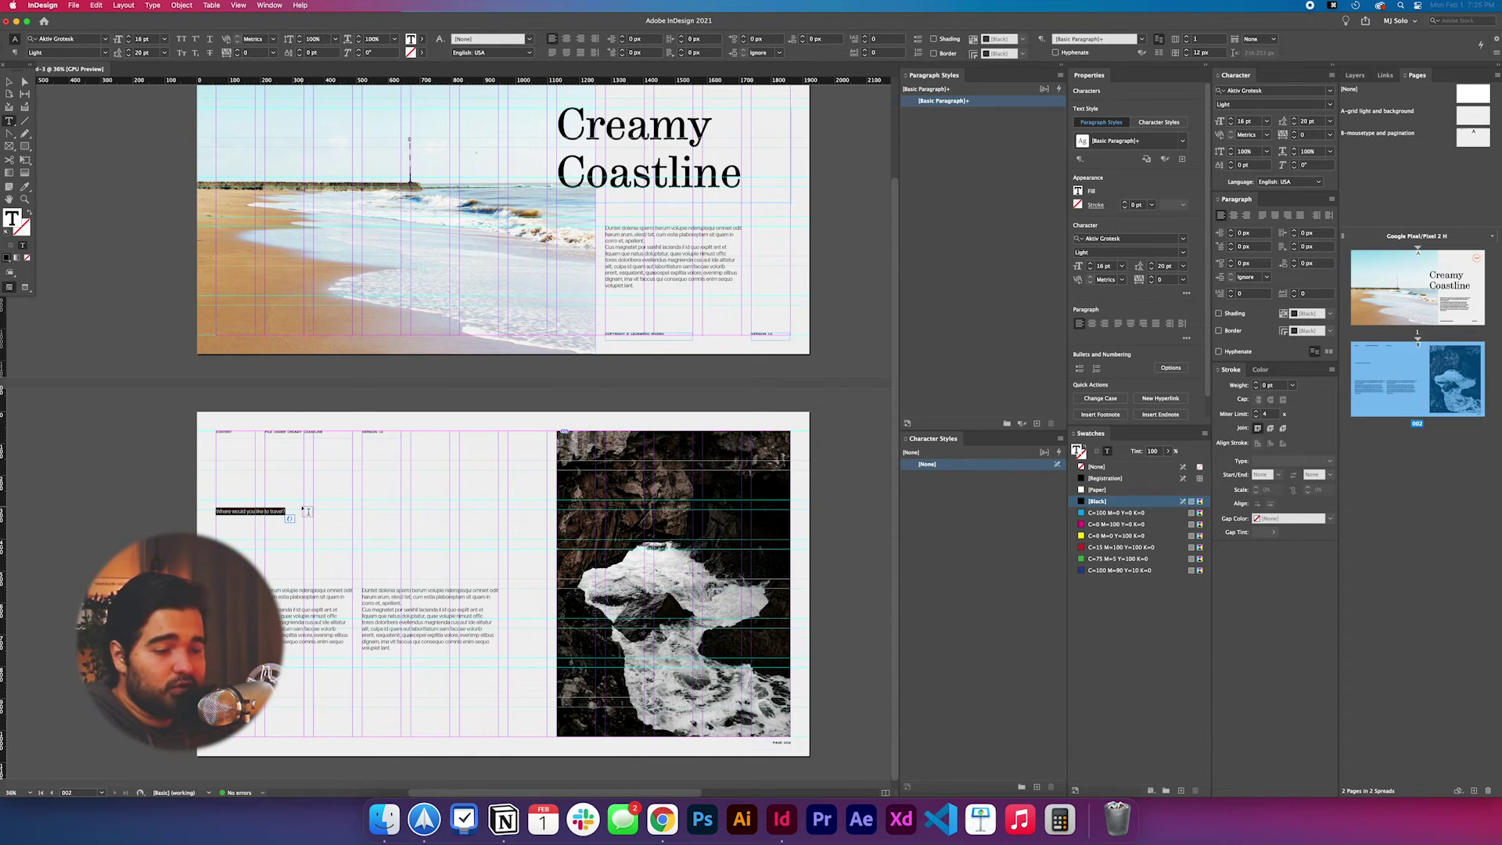
Step: Format the heading on page 2 in Aktiv Grotesk Ex Bold at 30 pt
key(super+a)
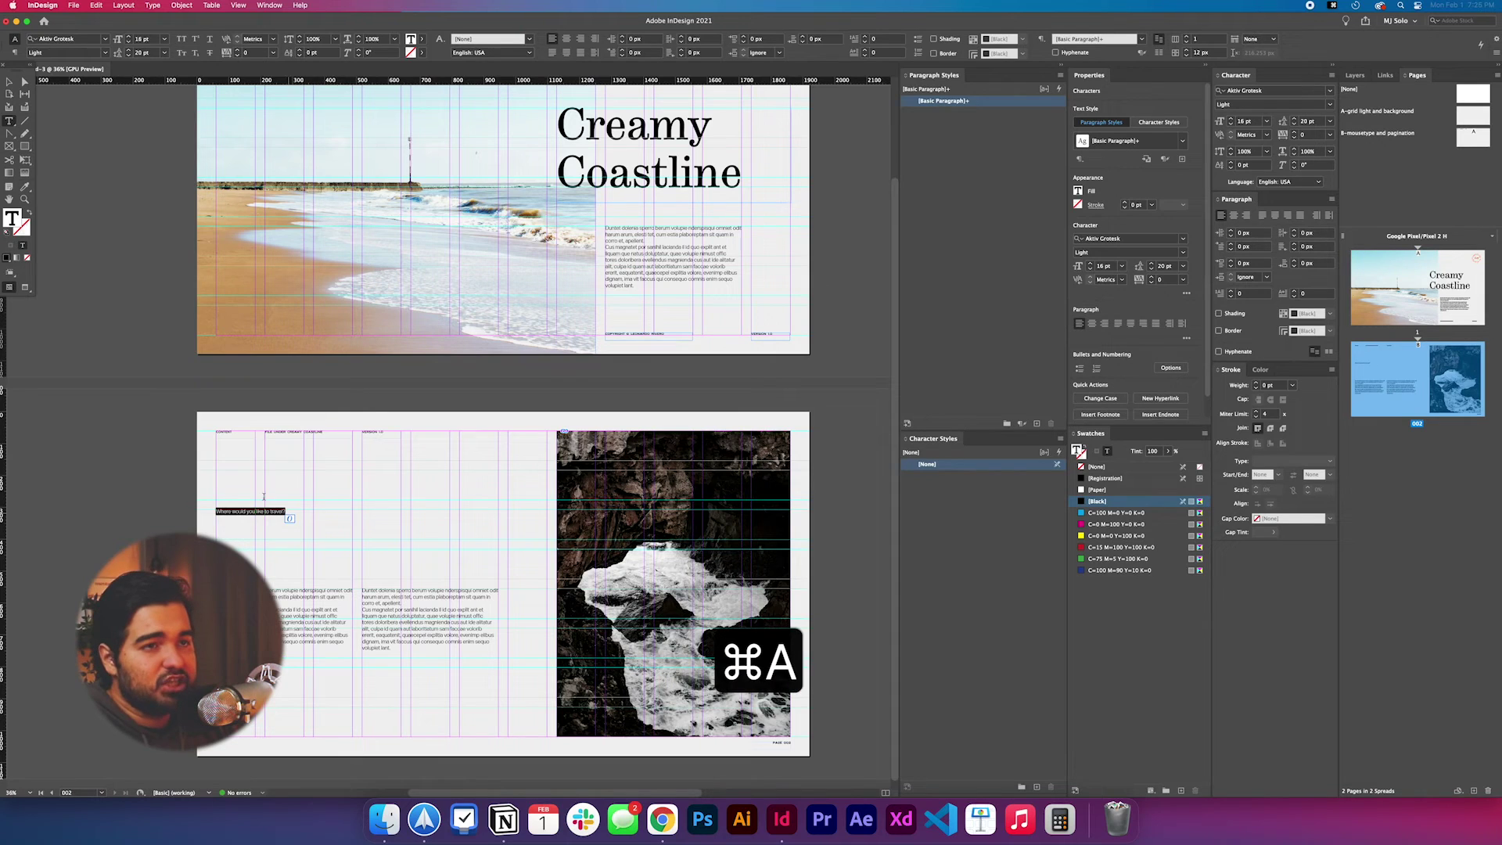
click(81, 40)
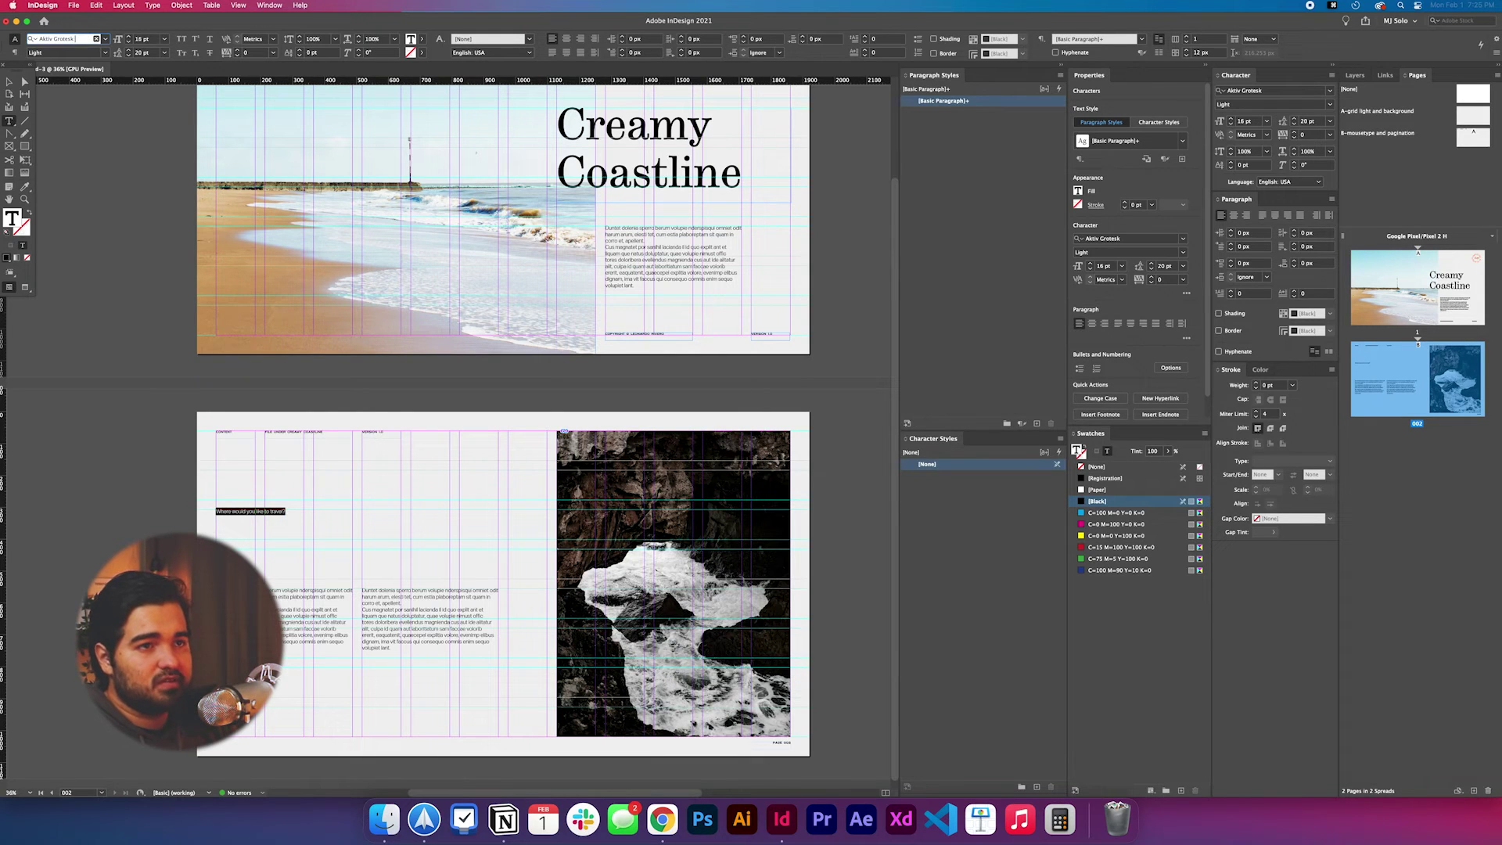
click(105, 39)
click(117, 119)
click(164, 39)
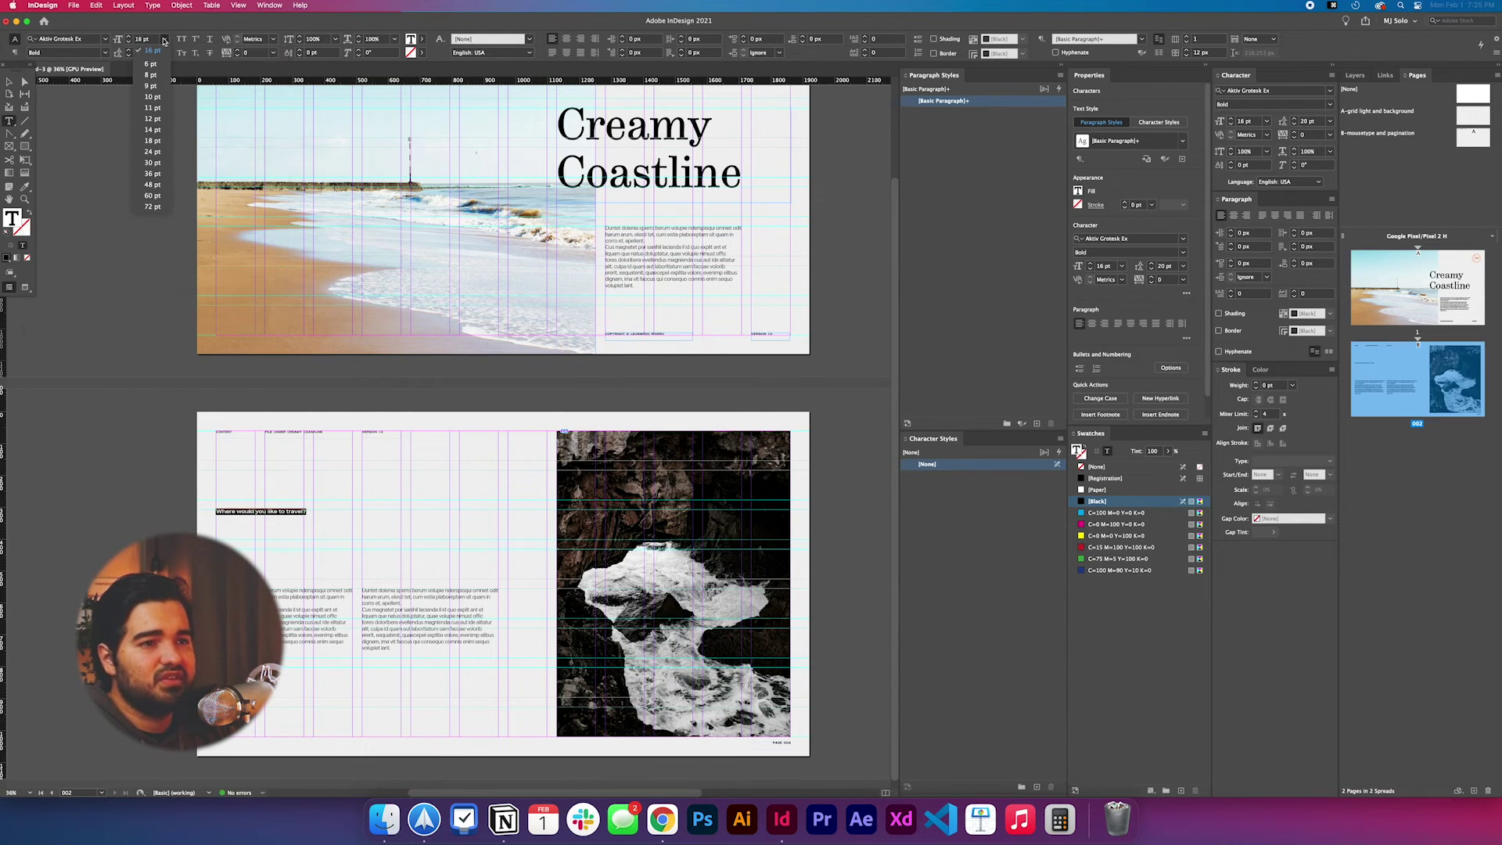
click(158, 151)
click(164, 38)
click(152, 162)
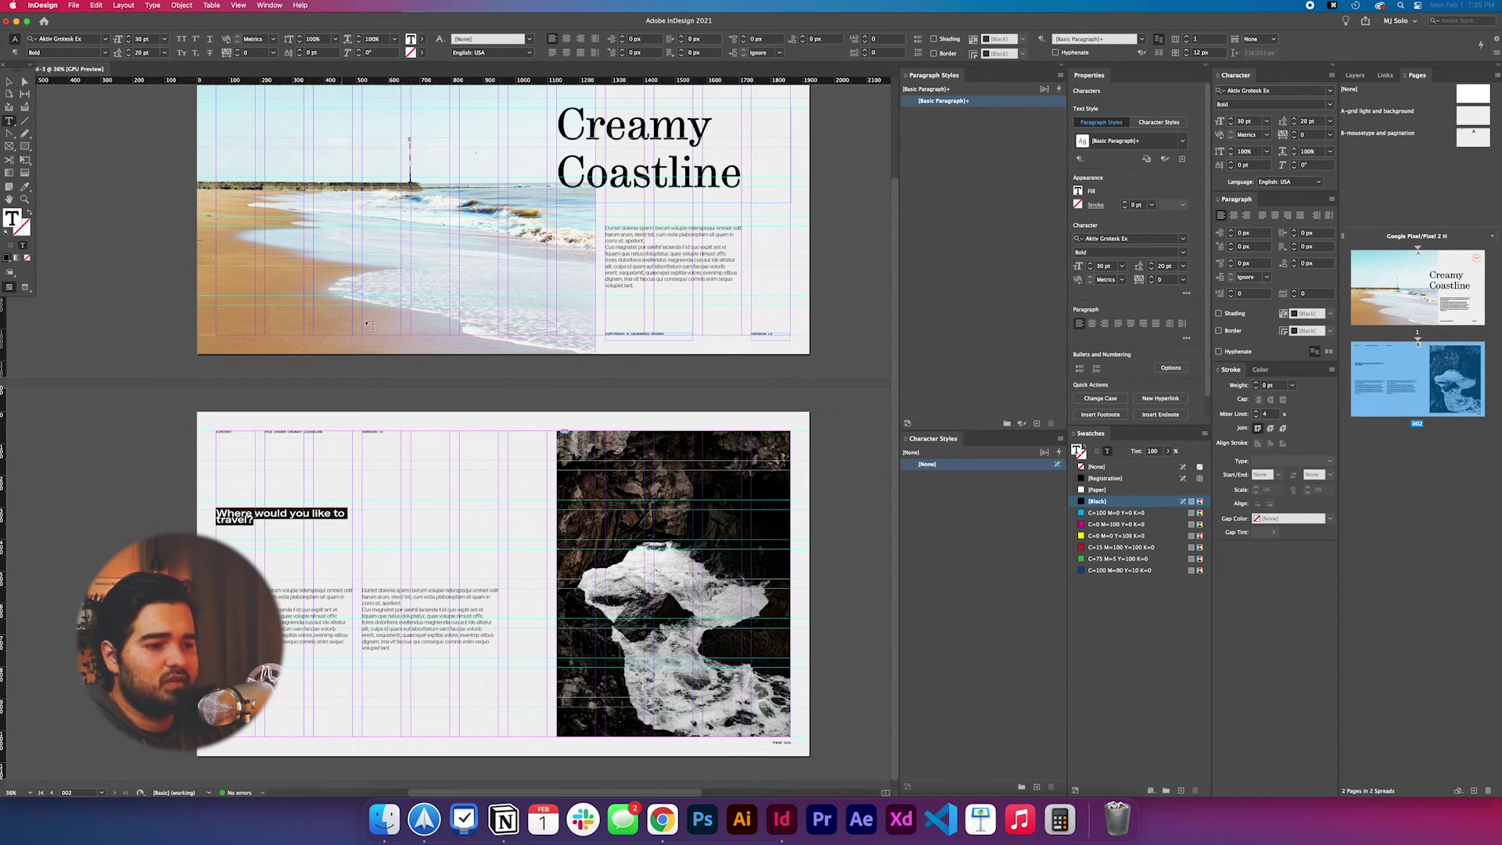
Step: Resize the heading's text frame to 580 × 93.75 px so the heading fits on one line, and preview the page full screen
click(7, 79)
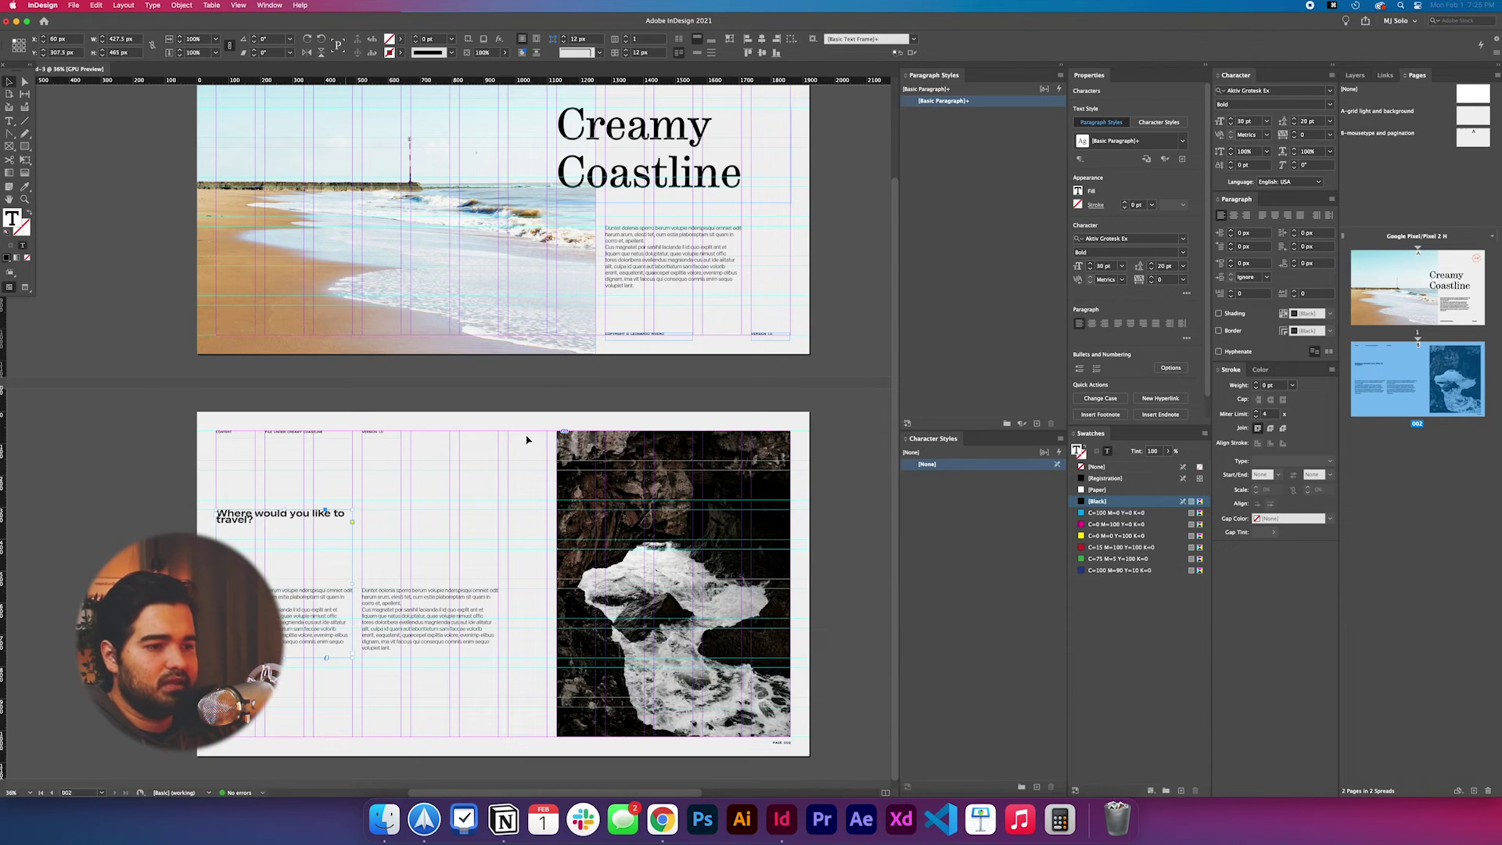
drag(353, 586, 405, 587)
click(324, 711)
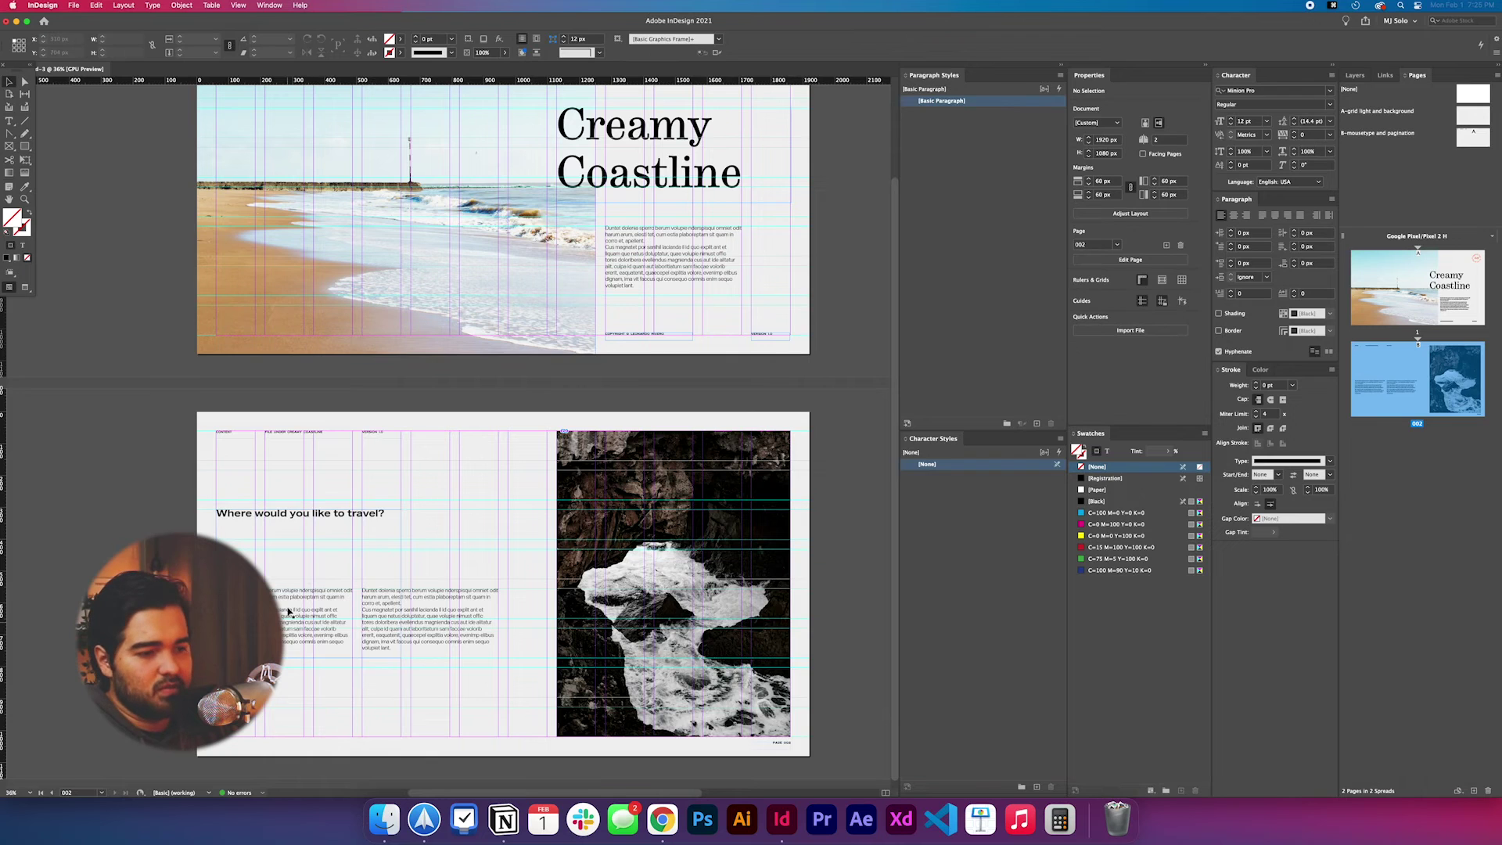
click(426, 622)
click(391, 681)
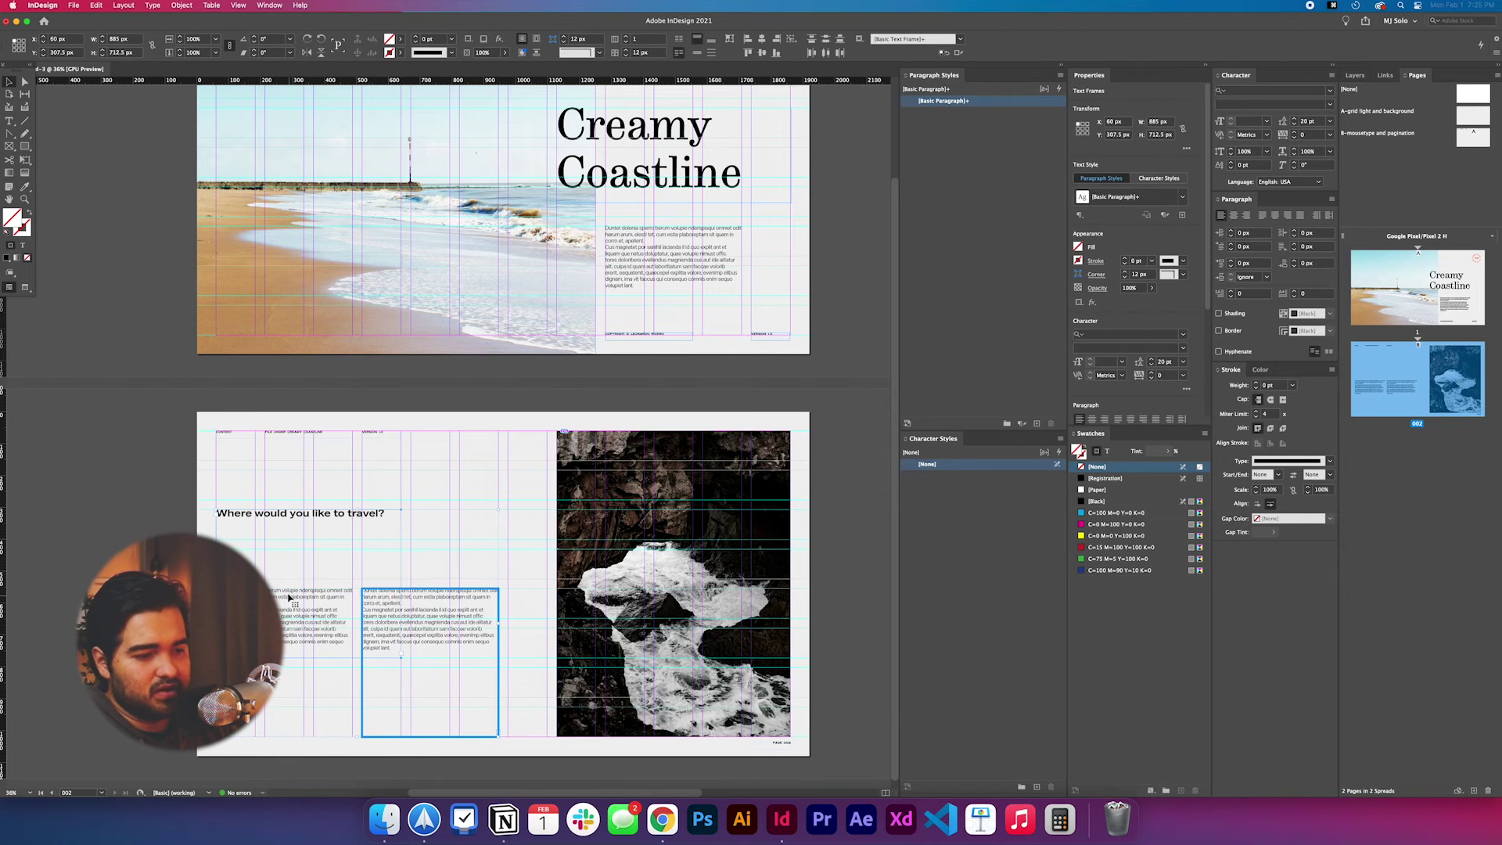
double_click(288, 598)
click(8, 81)
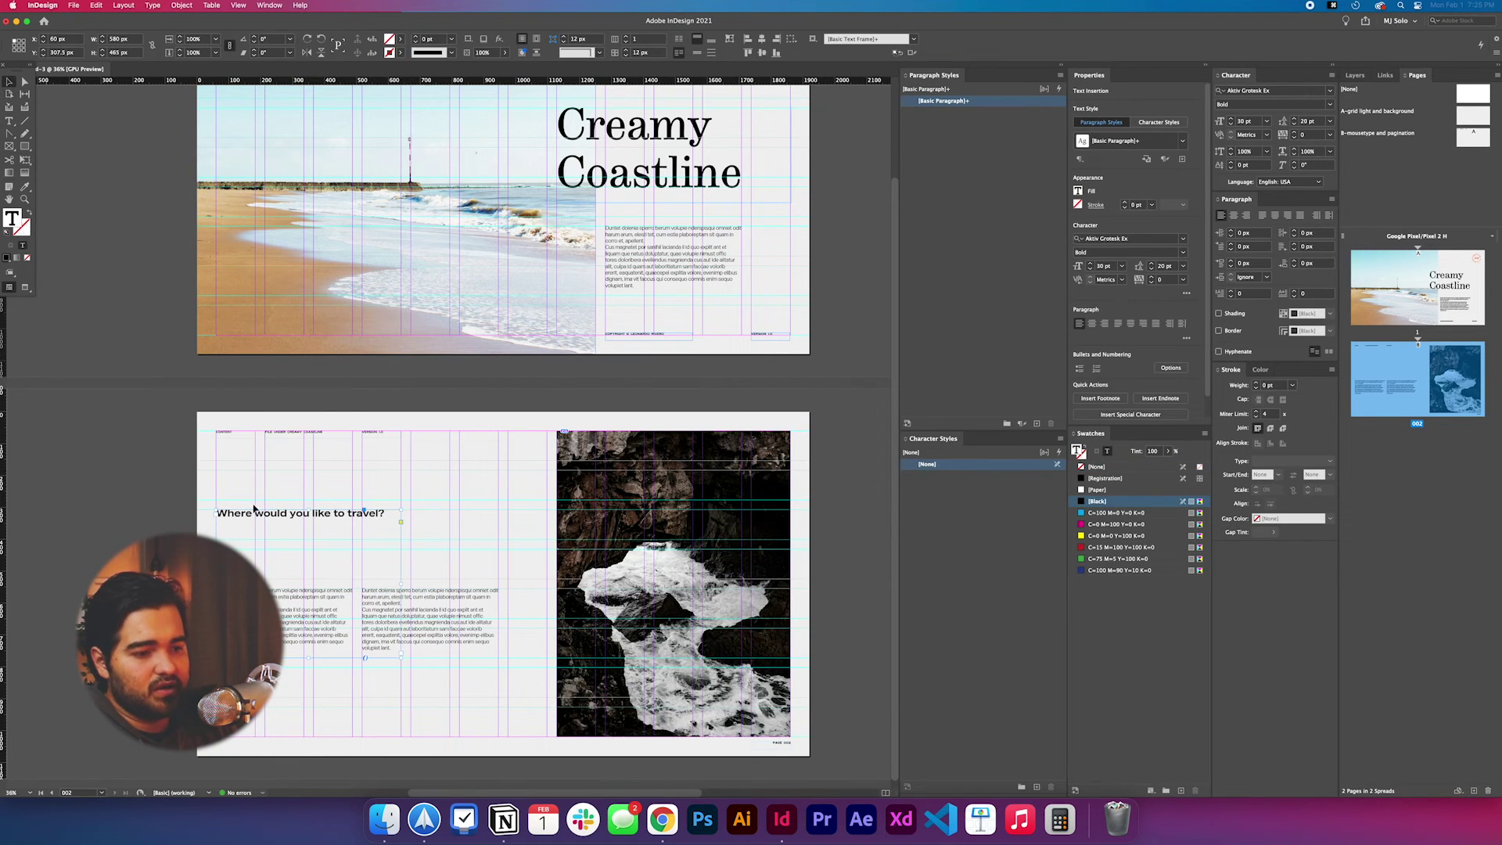
drag(315, 549, 315, 537)
scroll(384, 560, up, 3)
scroll(406, 559, down, 2)
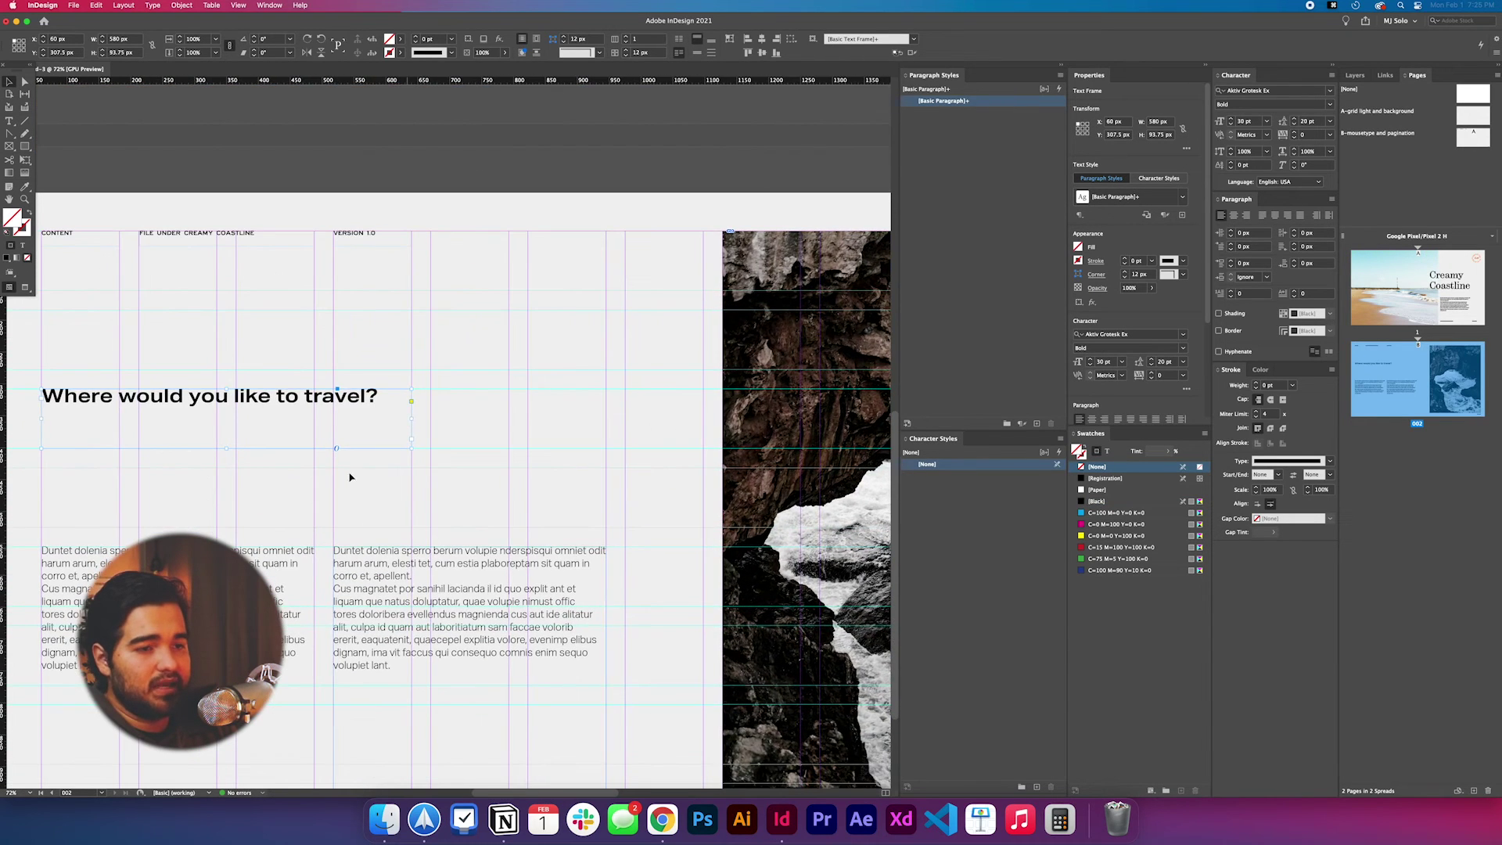
scroll(122, 419, left, 2)
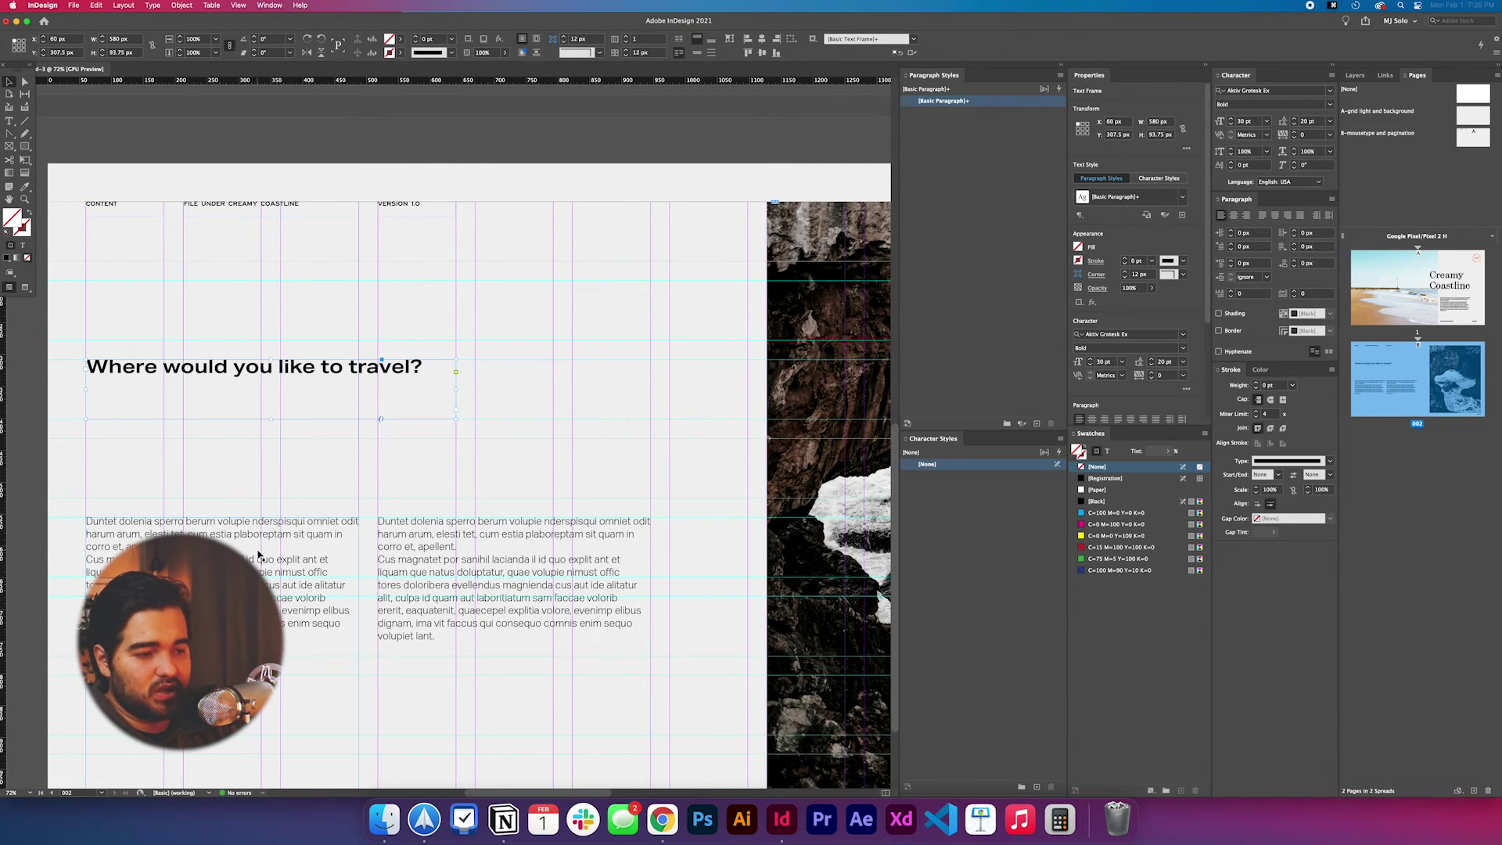
key(shift+w)
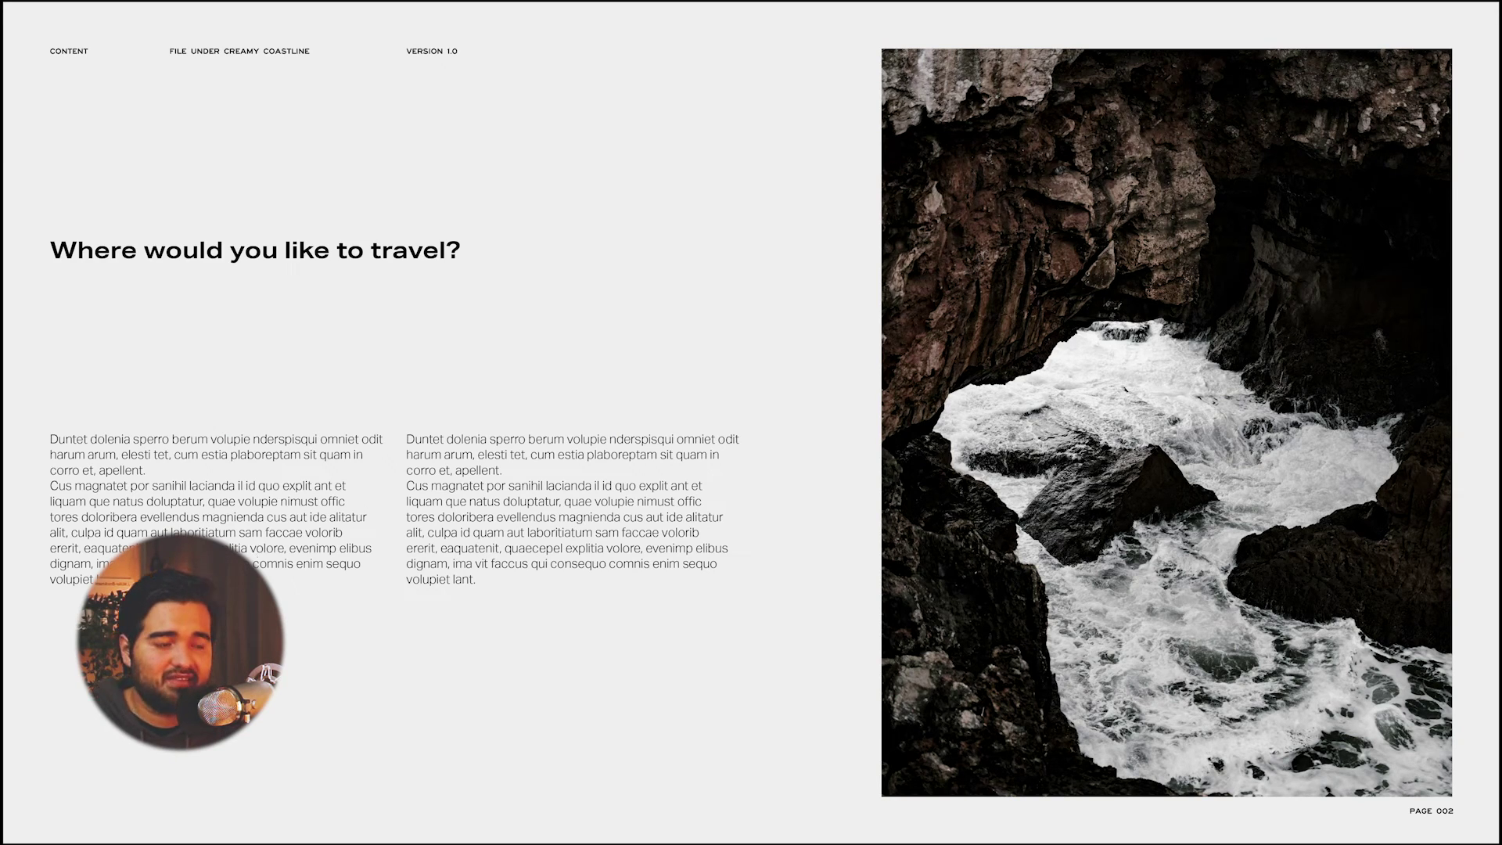
key(shift+w)
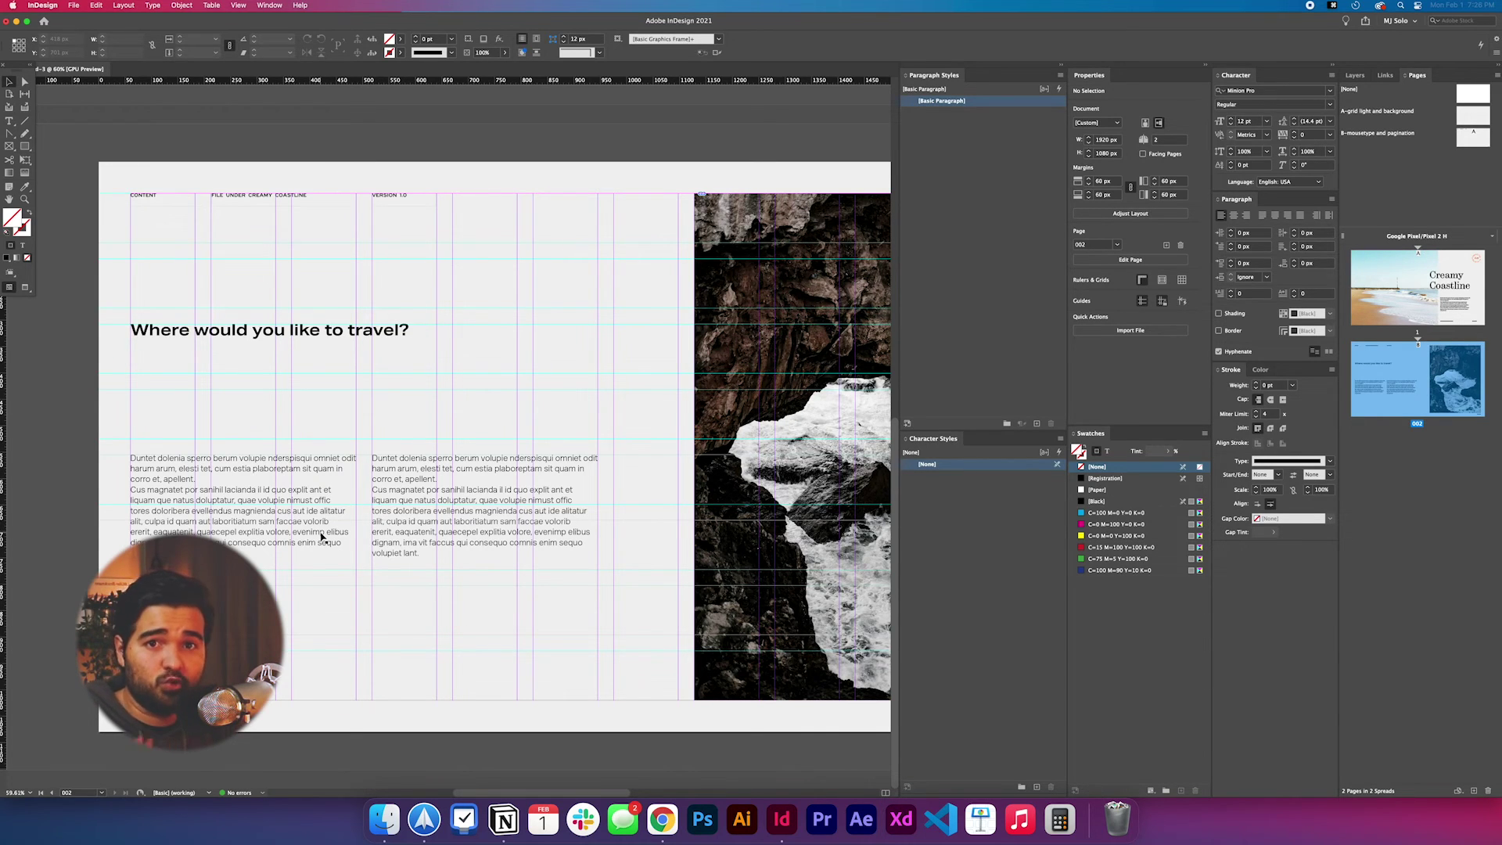
Step: Replace the text in the first body column with generated placeholder text and select all of it
click(321, 536)
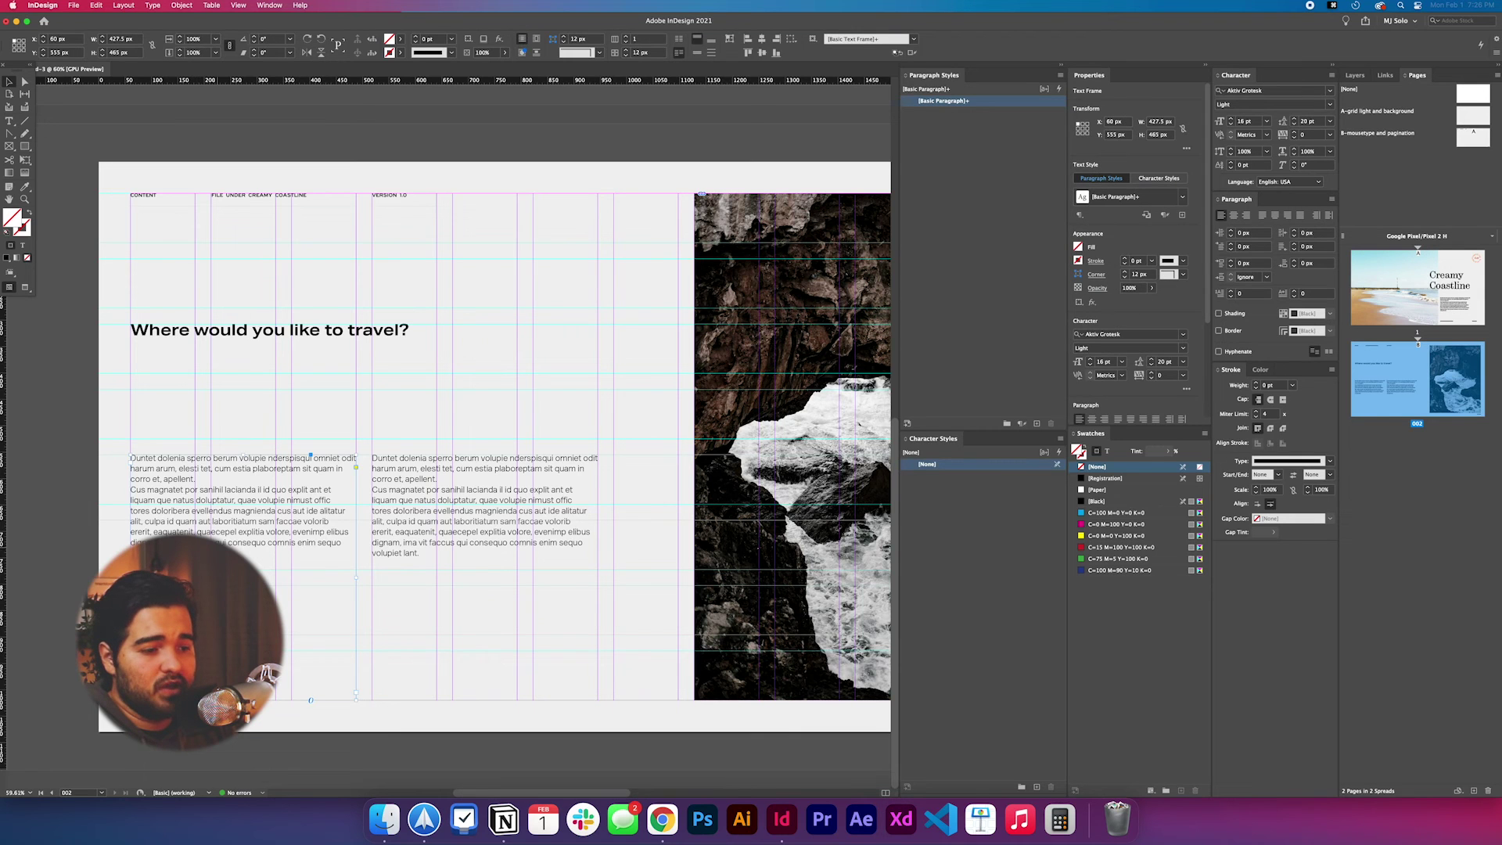
double_click(244, 556)
key(cmd+a)
key(BackSpace)
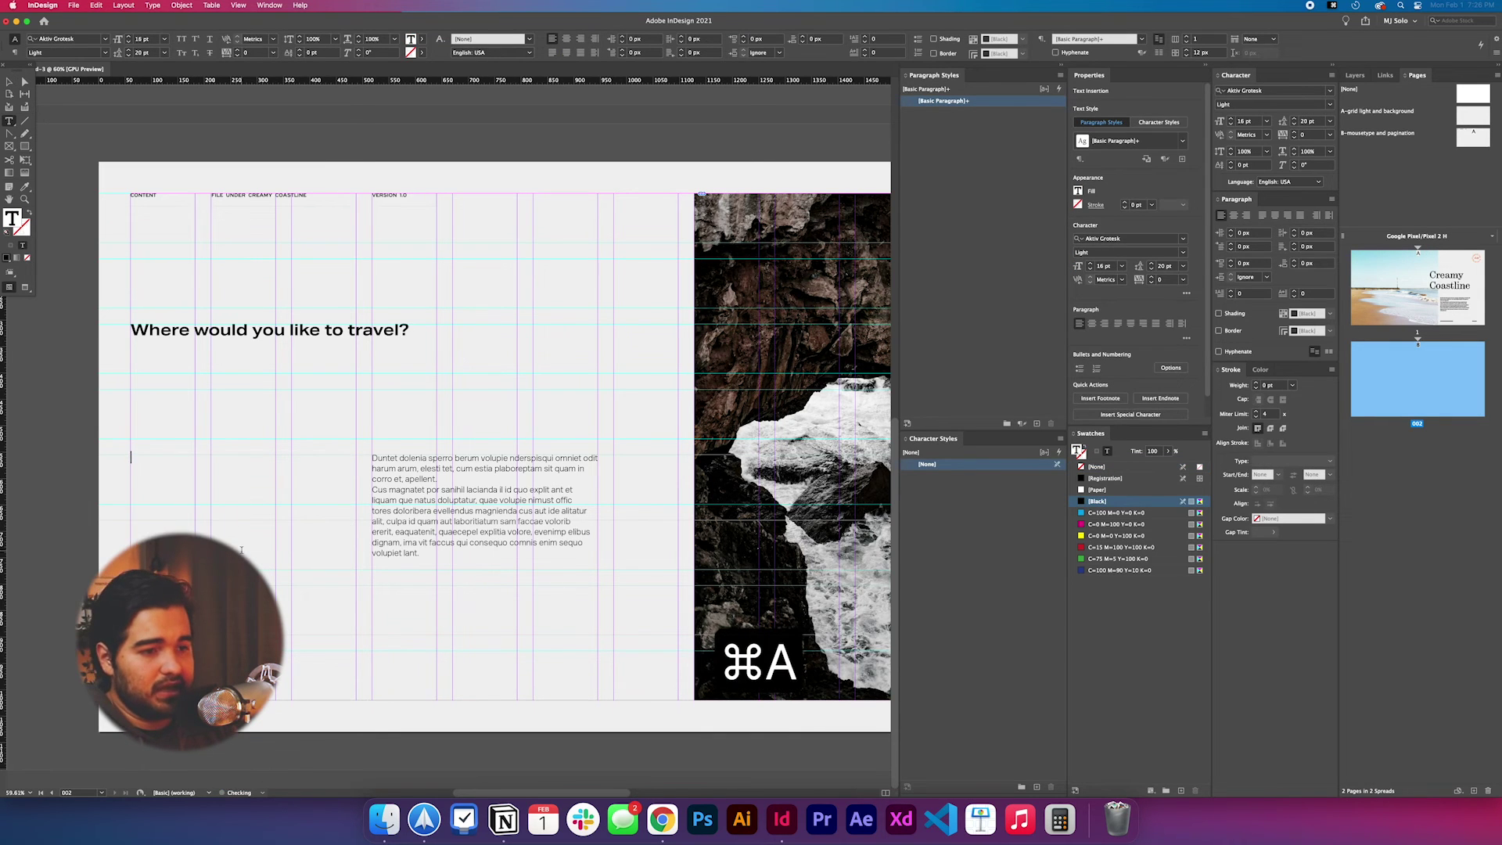
right_click(242, 550)
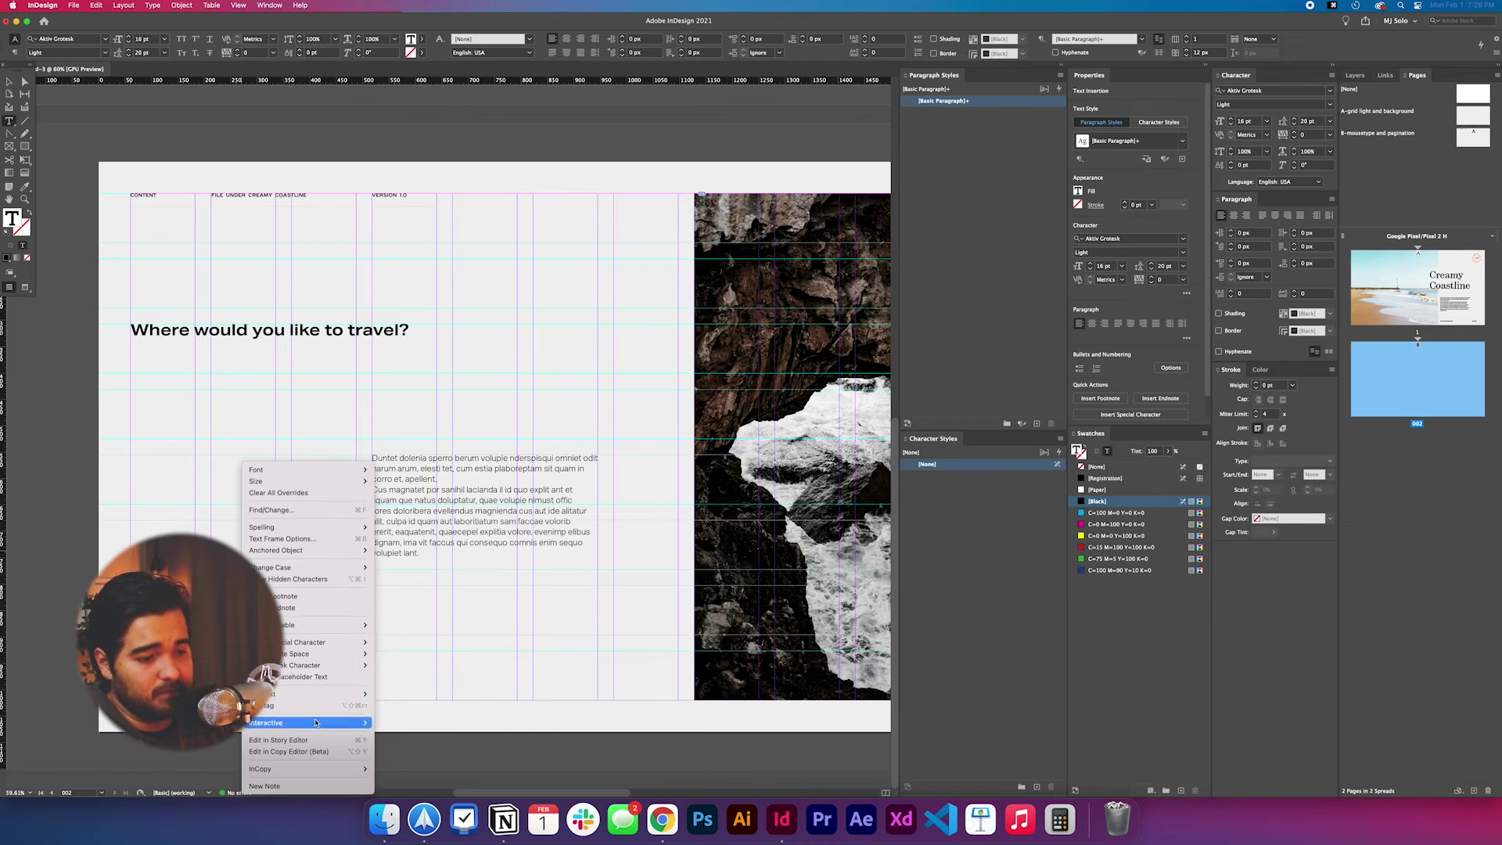
click(304, 676)
key(super+a)
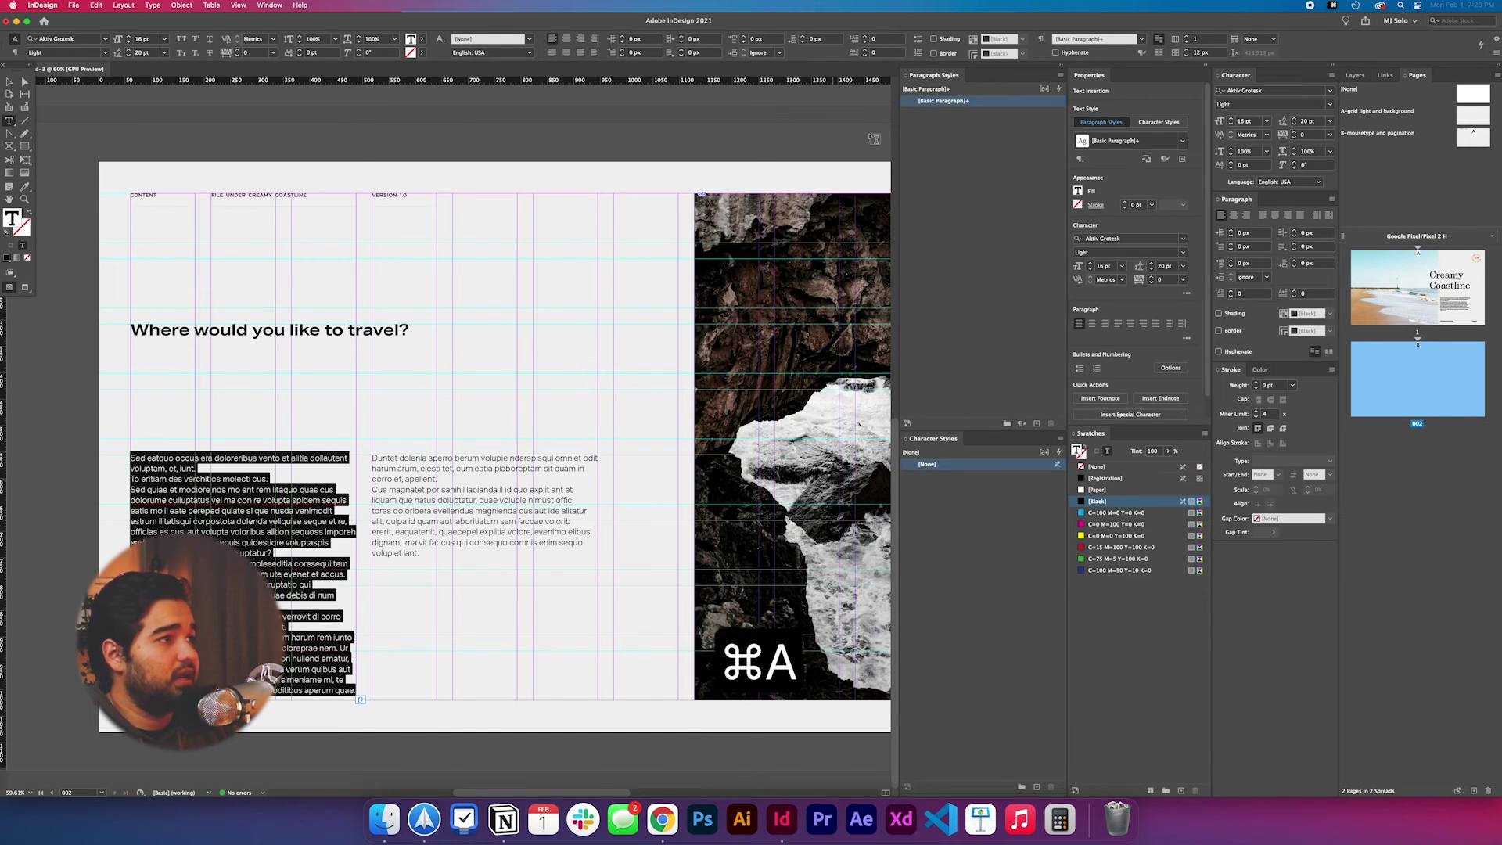
Step: Shorten the second body text frame to a height of 217.5 px and duplicate it below at Y 802.5 px
click(10, 81)
click(411, 571)
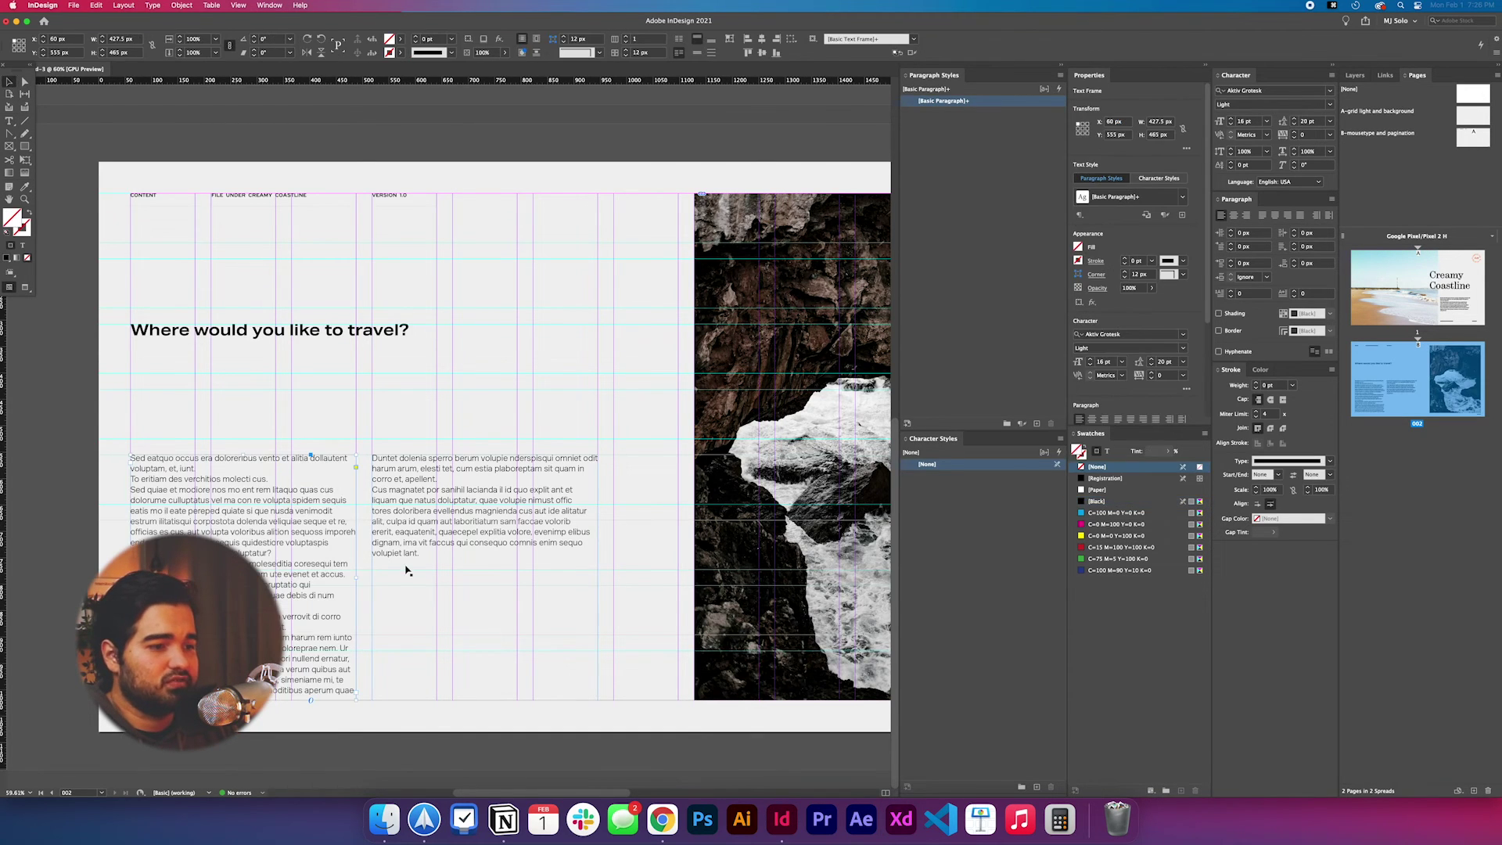
drag(485, 699, 486, 569)
drag(480, 469, 480, 602)
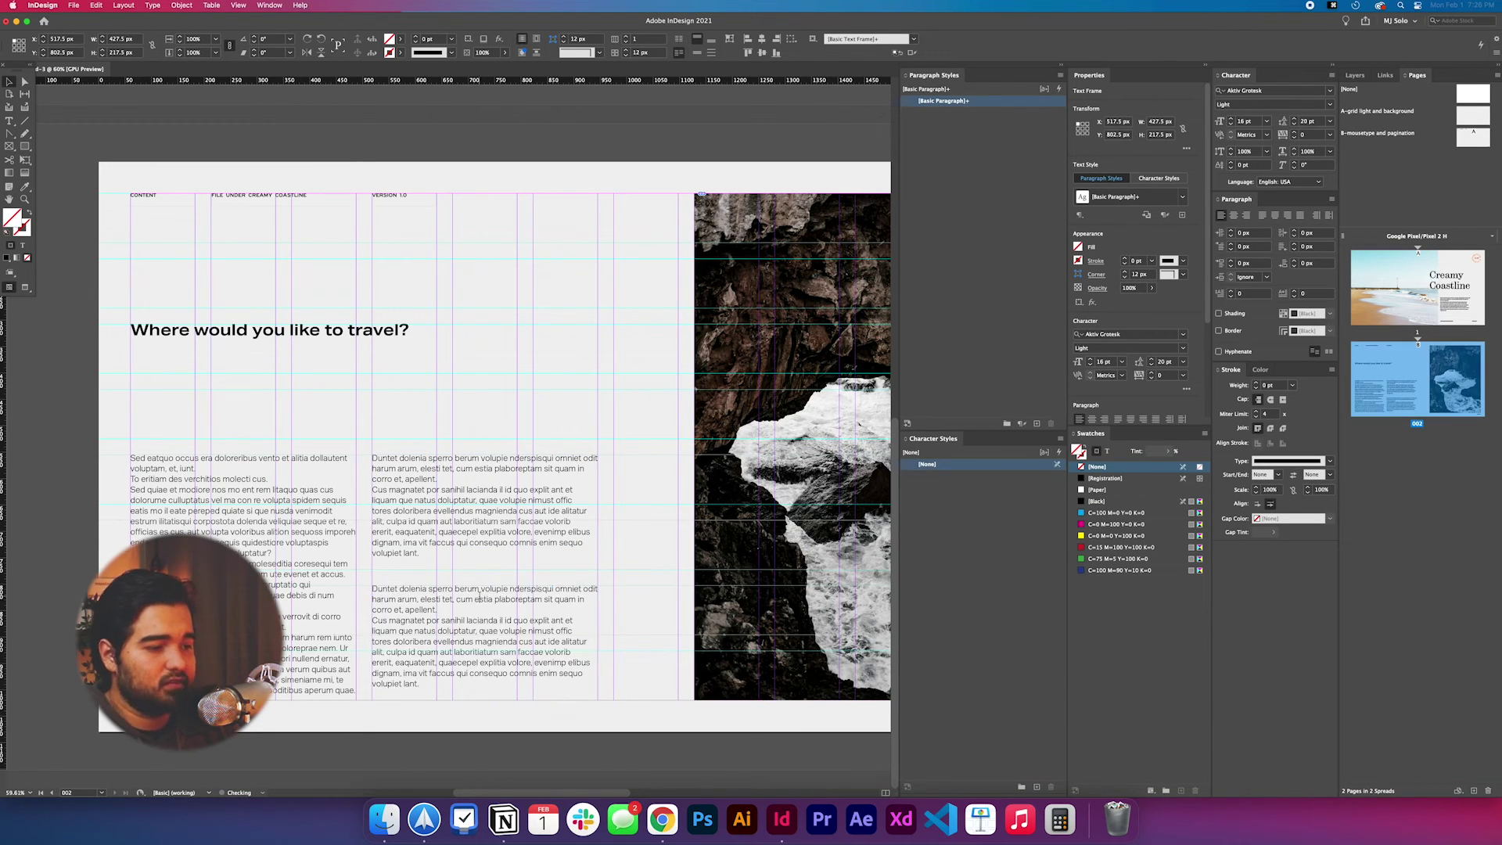
Step: Insert the line "where would you like to go?" above the text in the lower duplicated frame
double_click(544, 597)
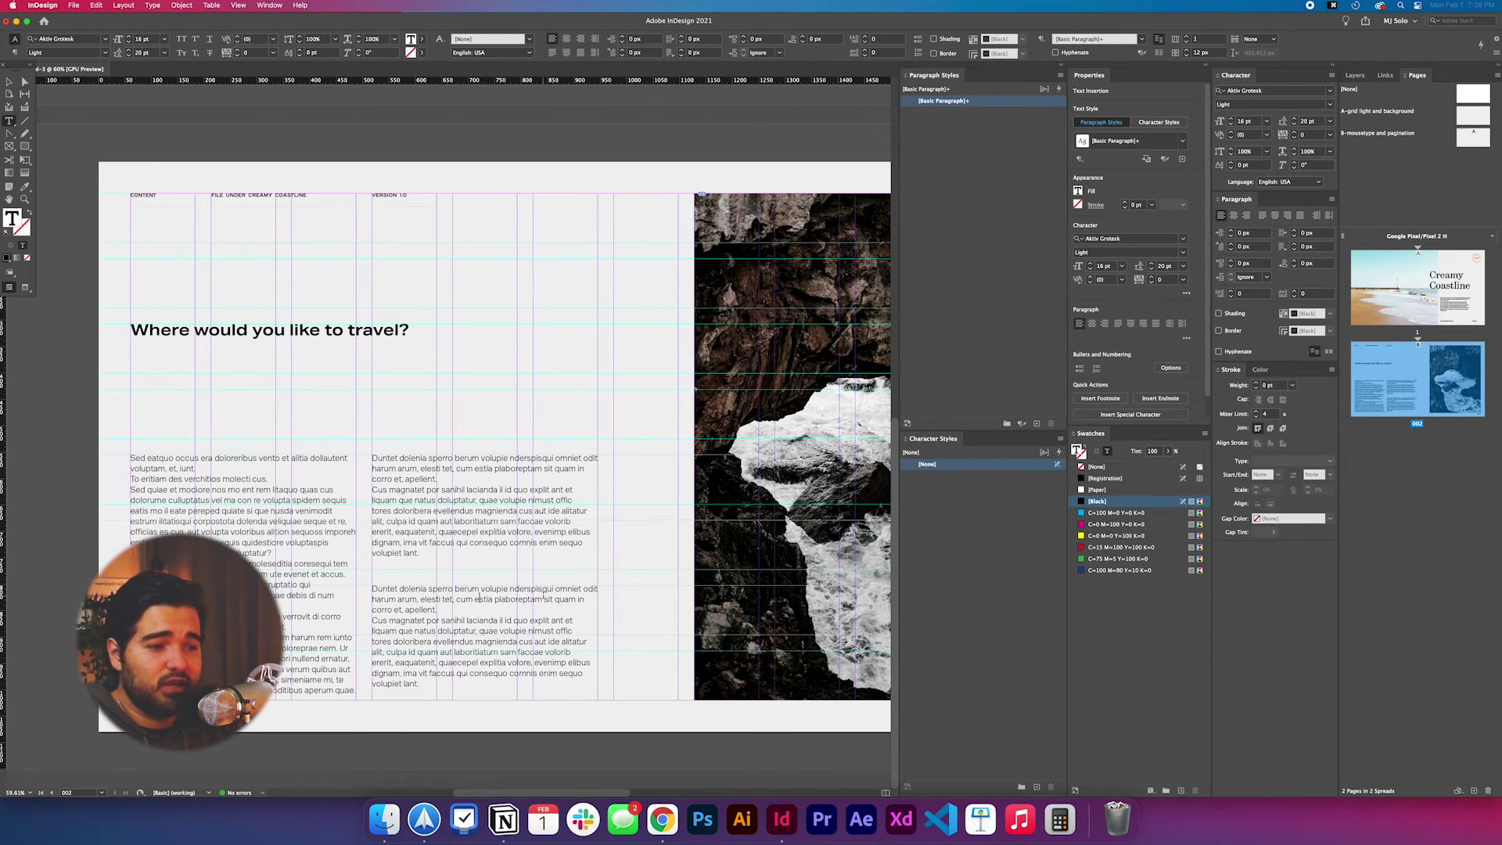
drag(440, 609, 375, 590)
click(373, 587)
key(Return)
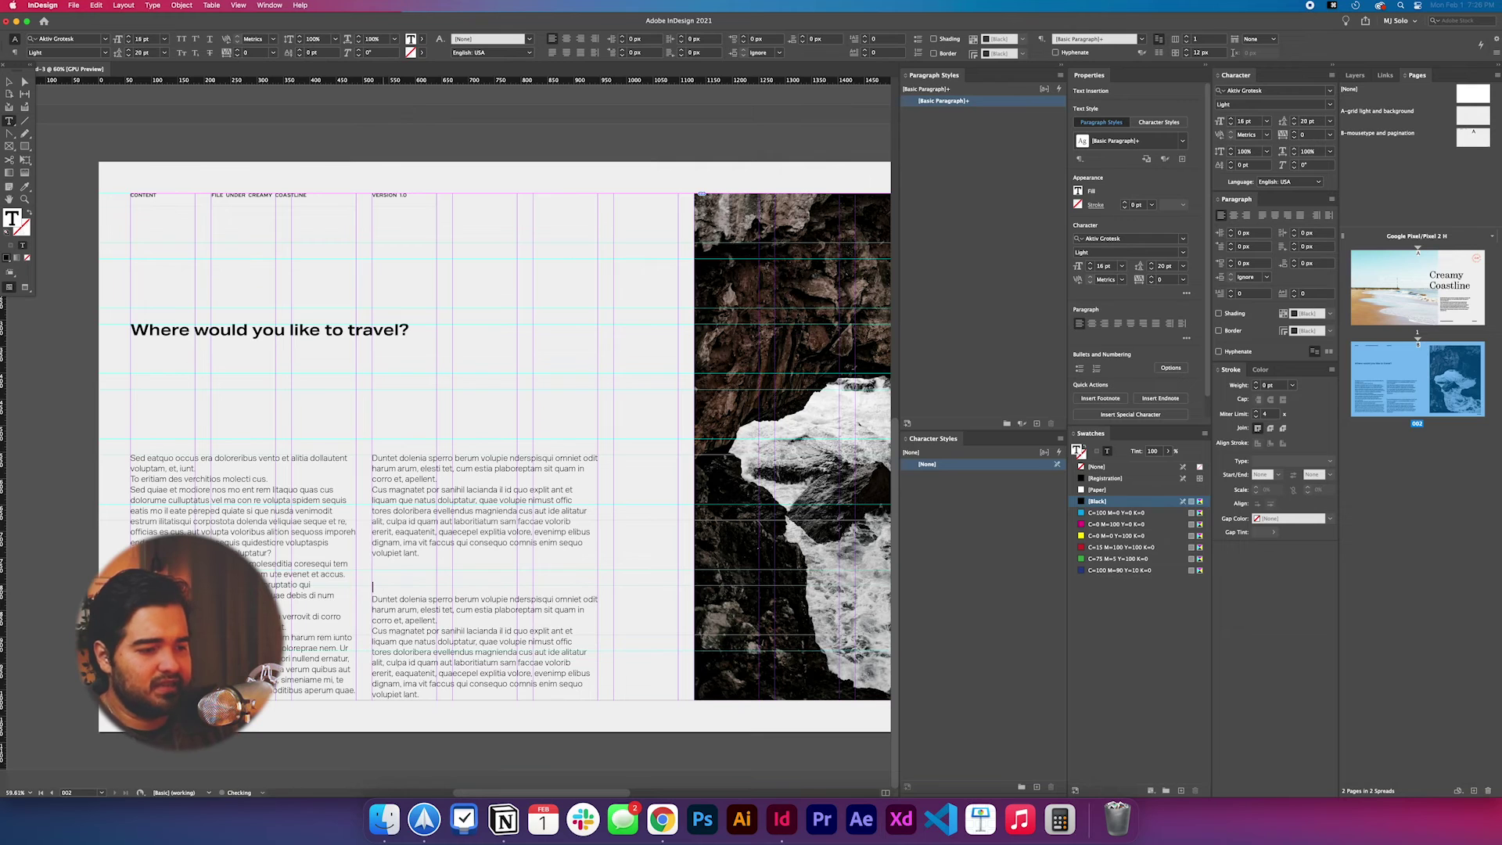
text(where would you like to go?)
Step: Set the font of the "where would you like to go?" subheading to Aktiv Grotesk Ex Bold
drag(474, 588, 348, 588)
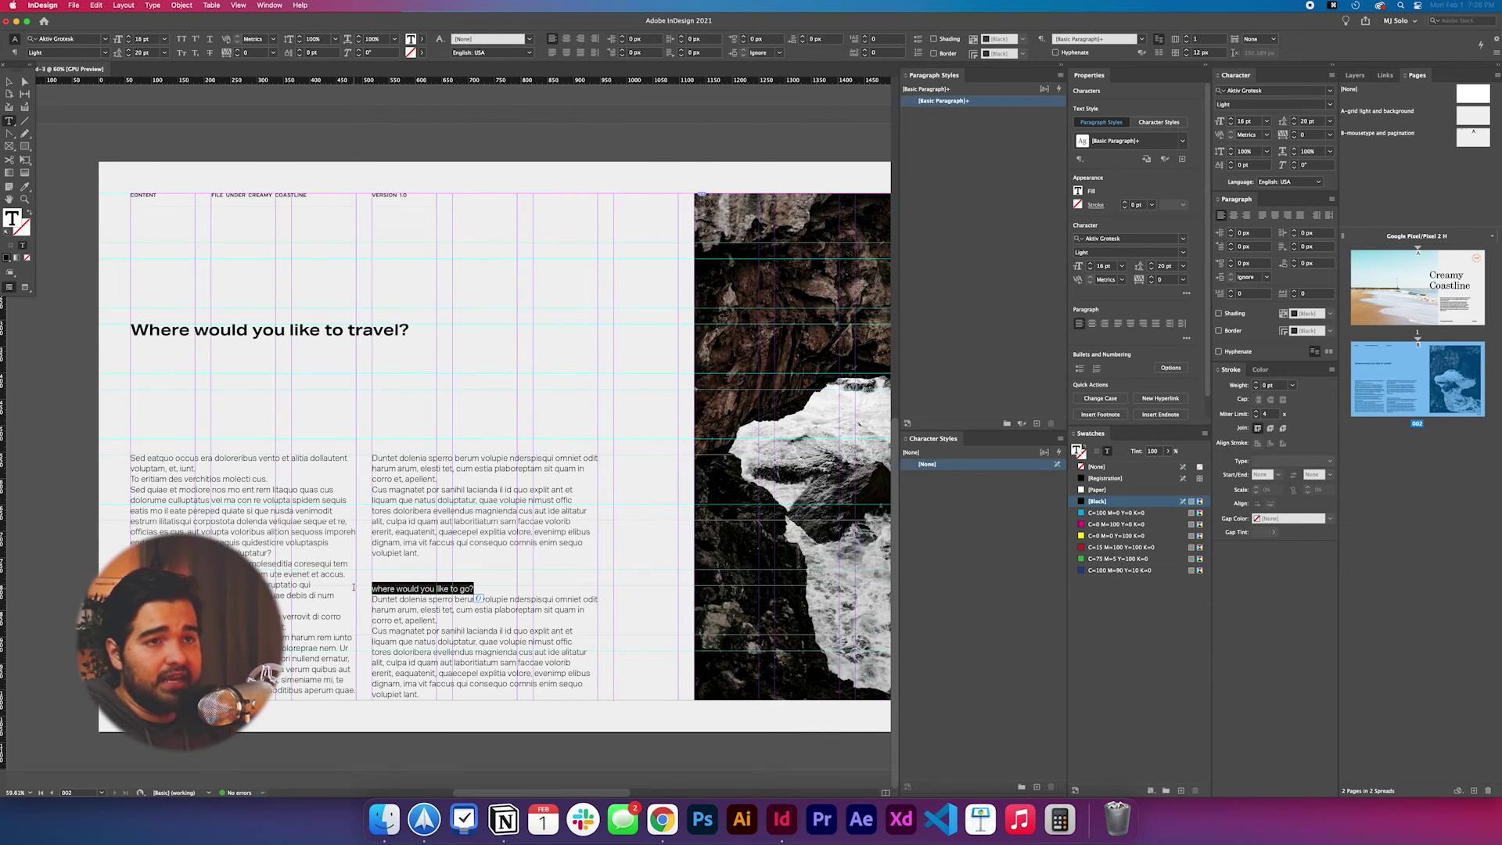
click(63, 38)
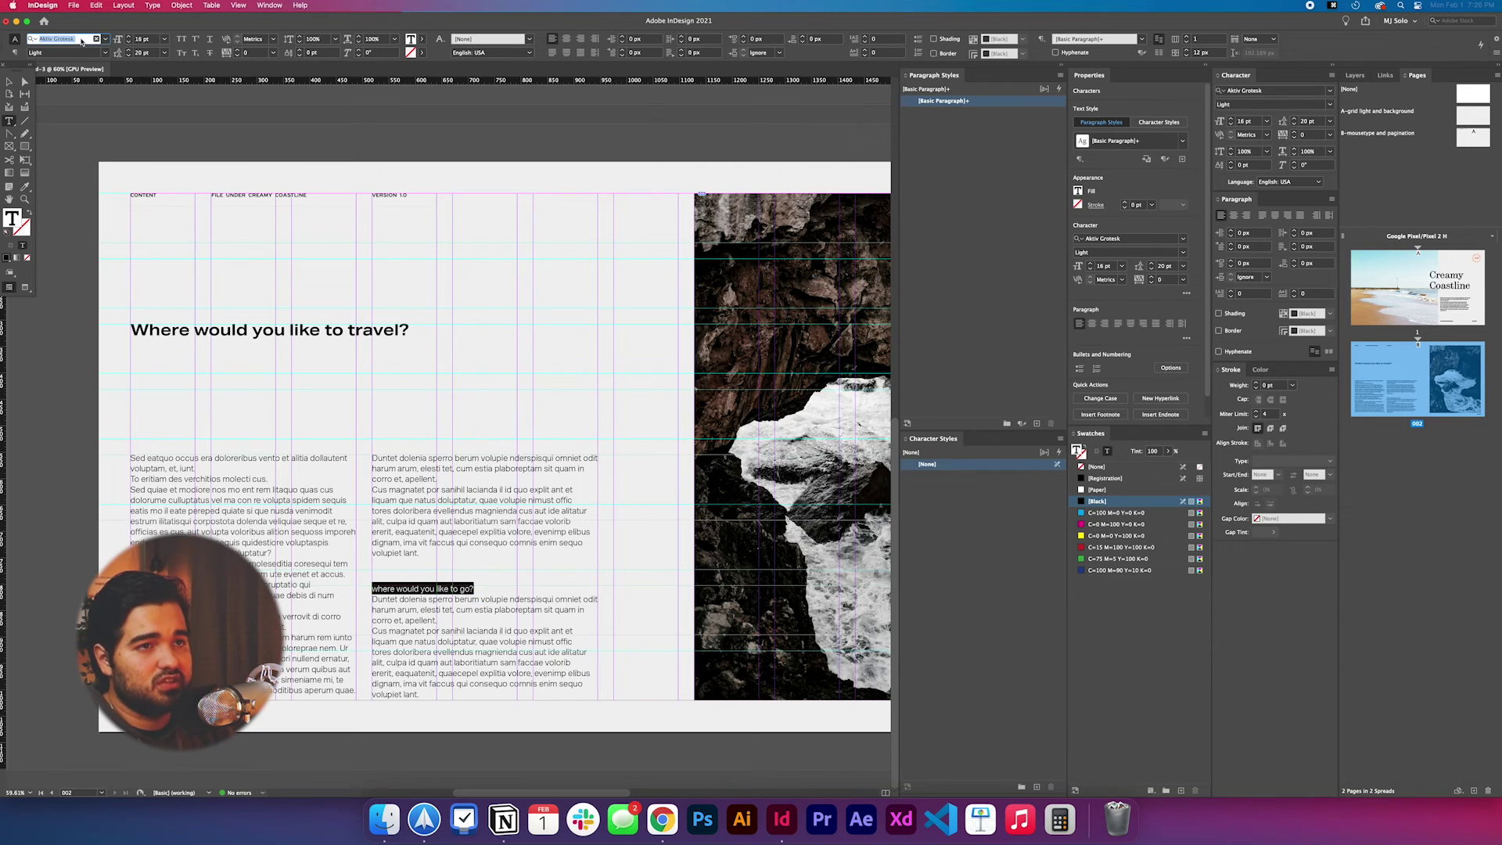
text(ex)
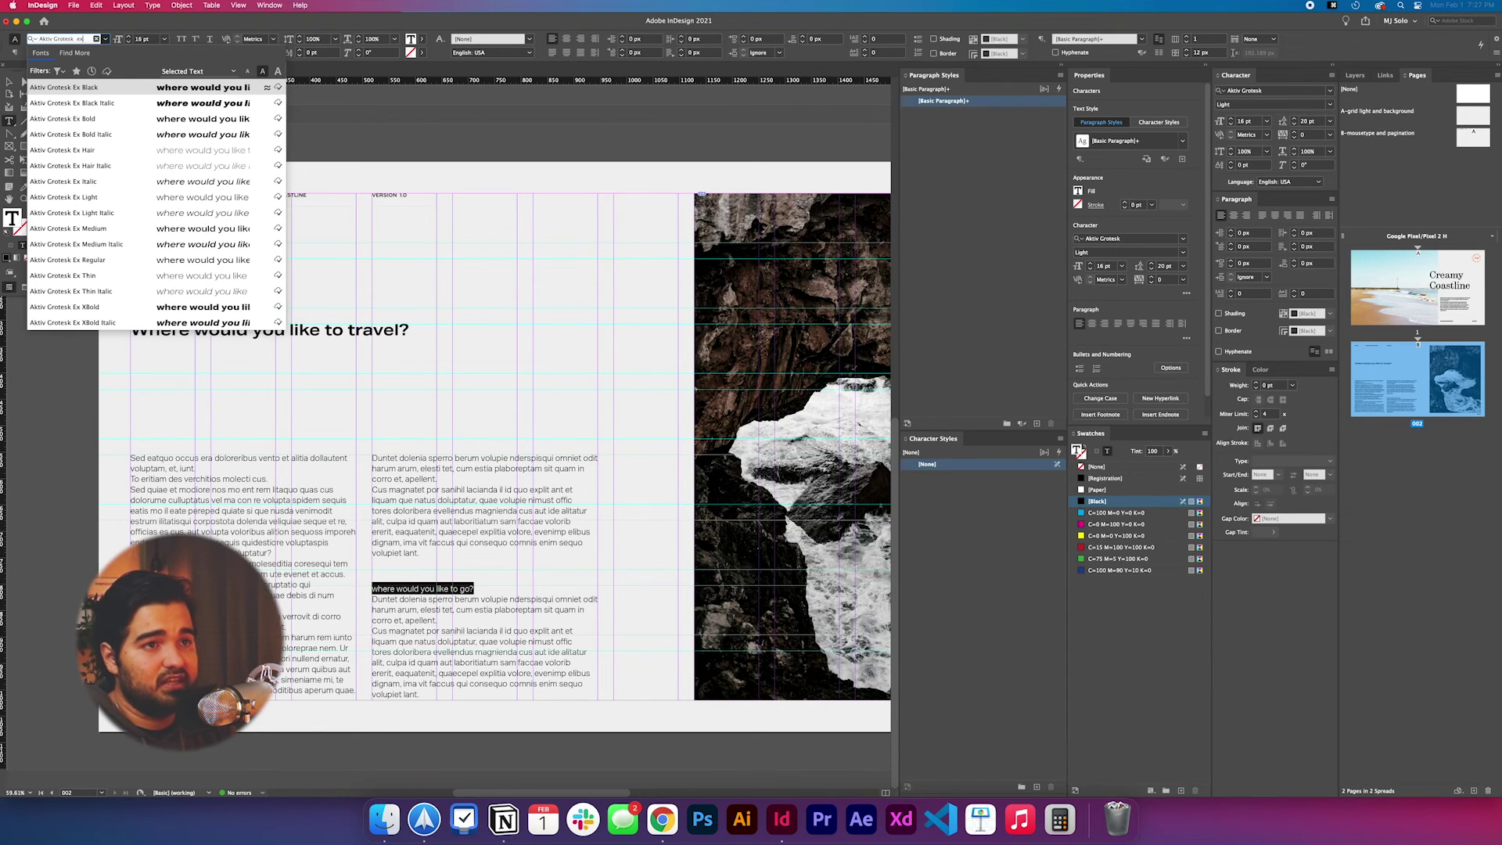
key(Down)
key(Down)
key(Return)
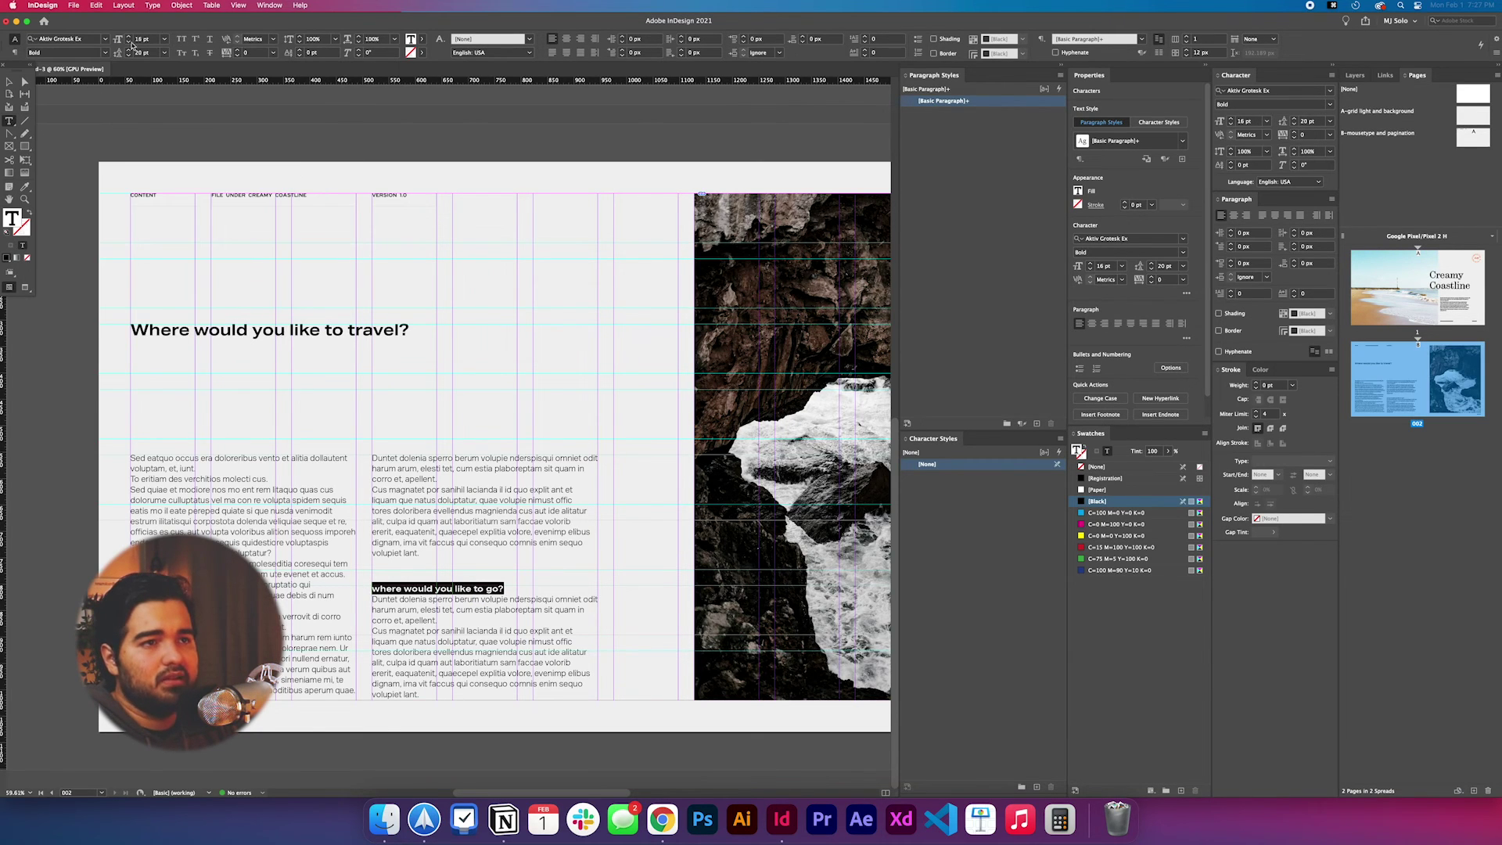
Step: Set the subheading's font size to 18 pt and preview the page full screen
click(165, 39)
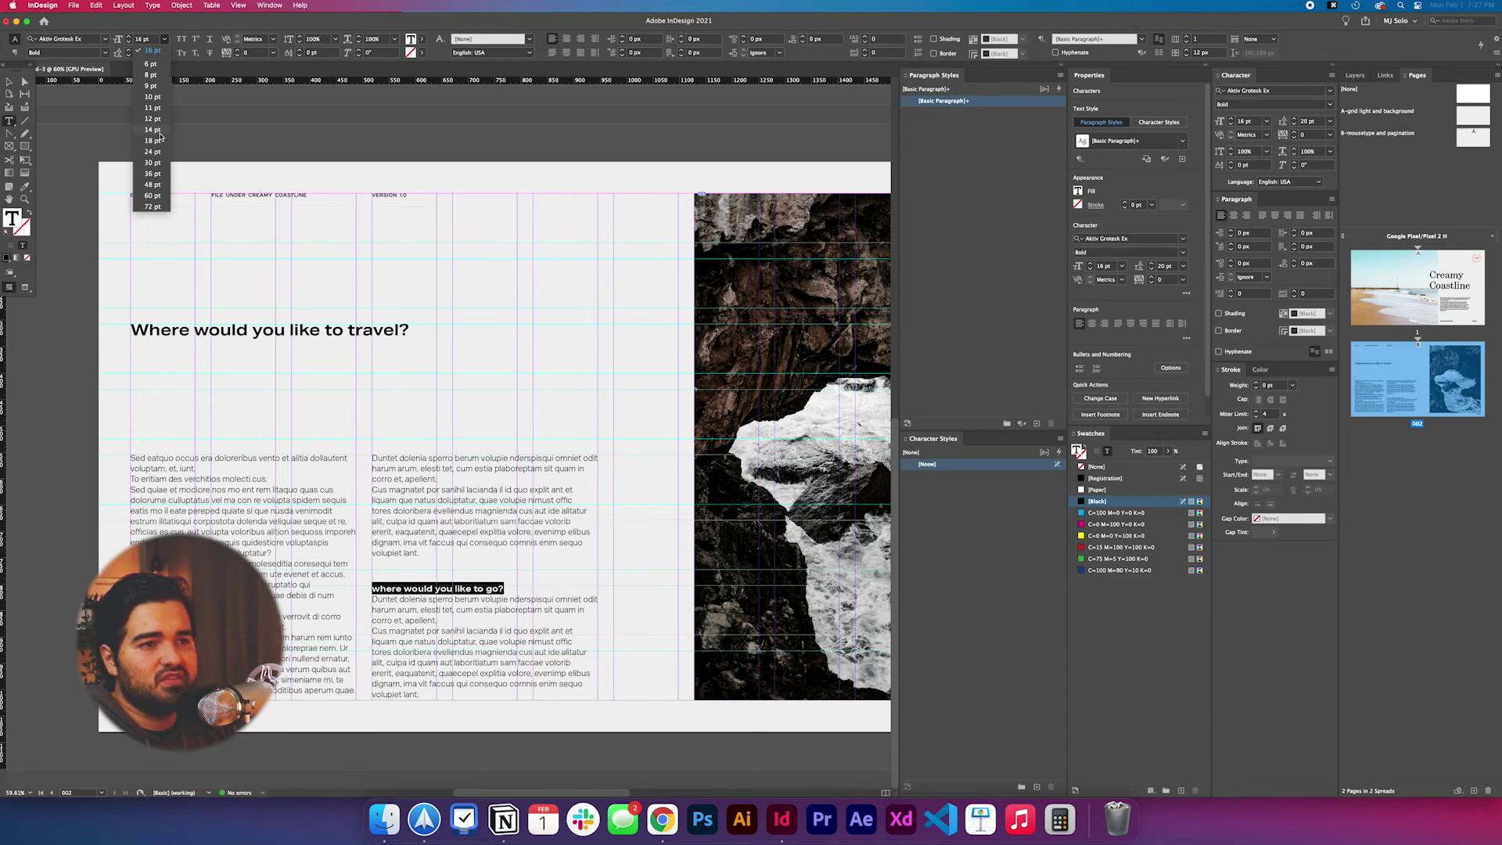
click(151, 140)
click(521, 583)
scroll(535, 585, right, 1)
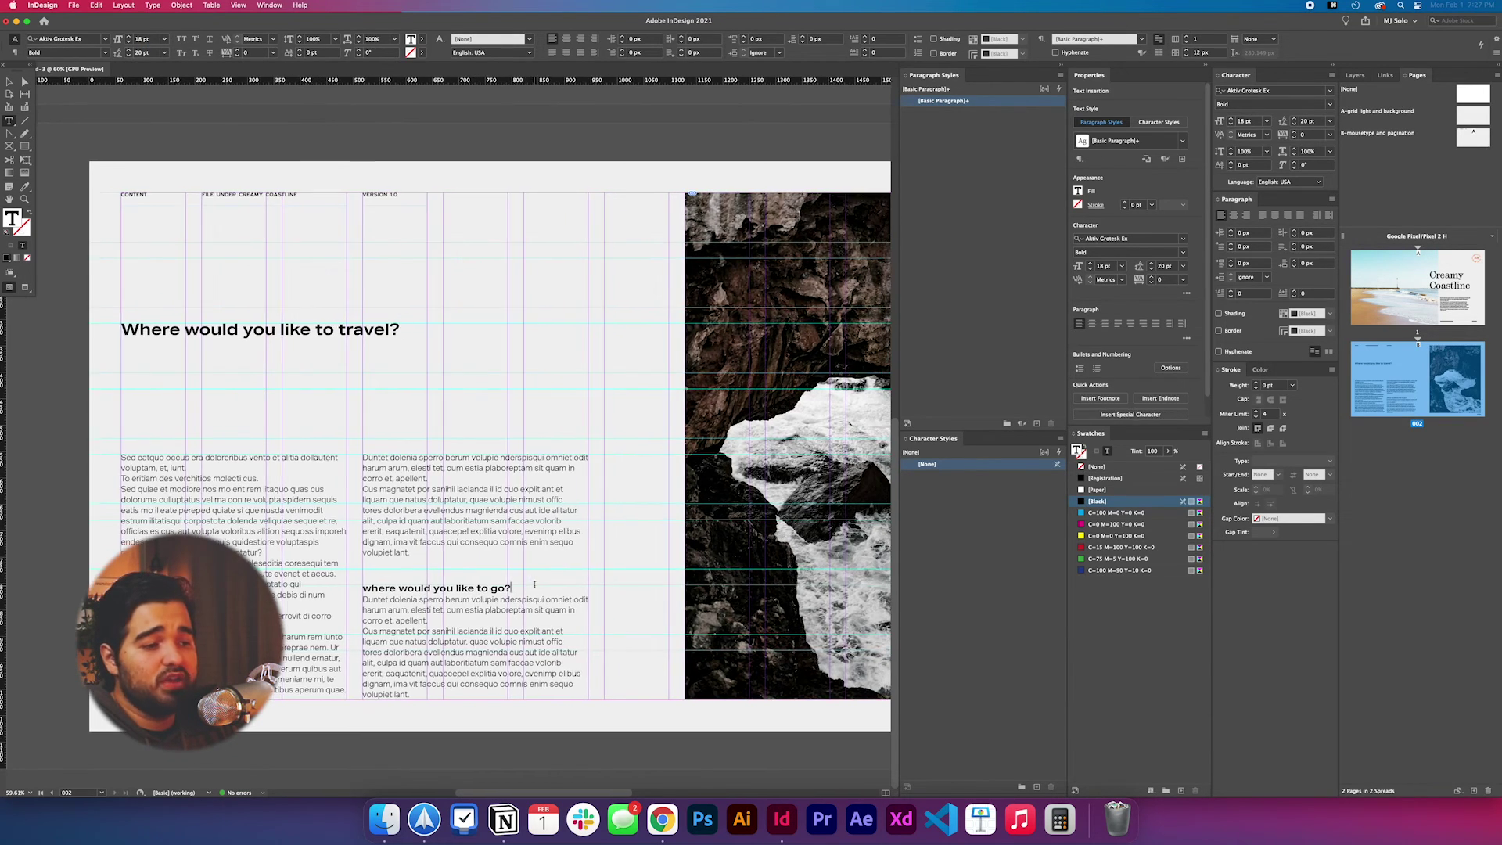
click(9, 83)
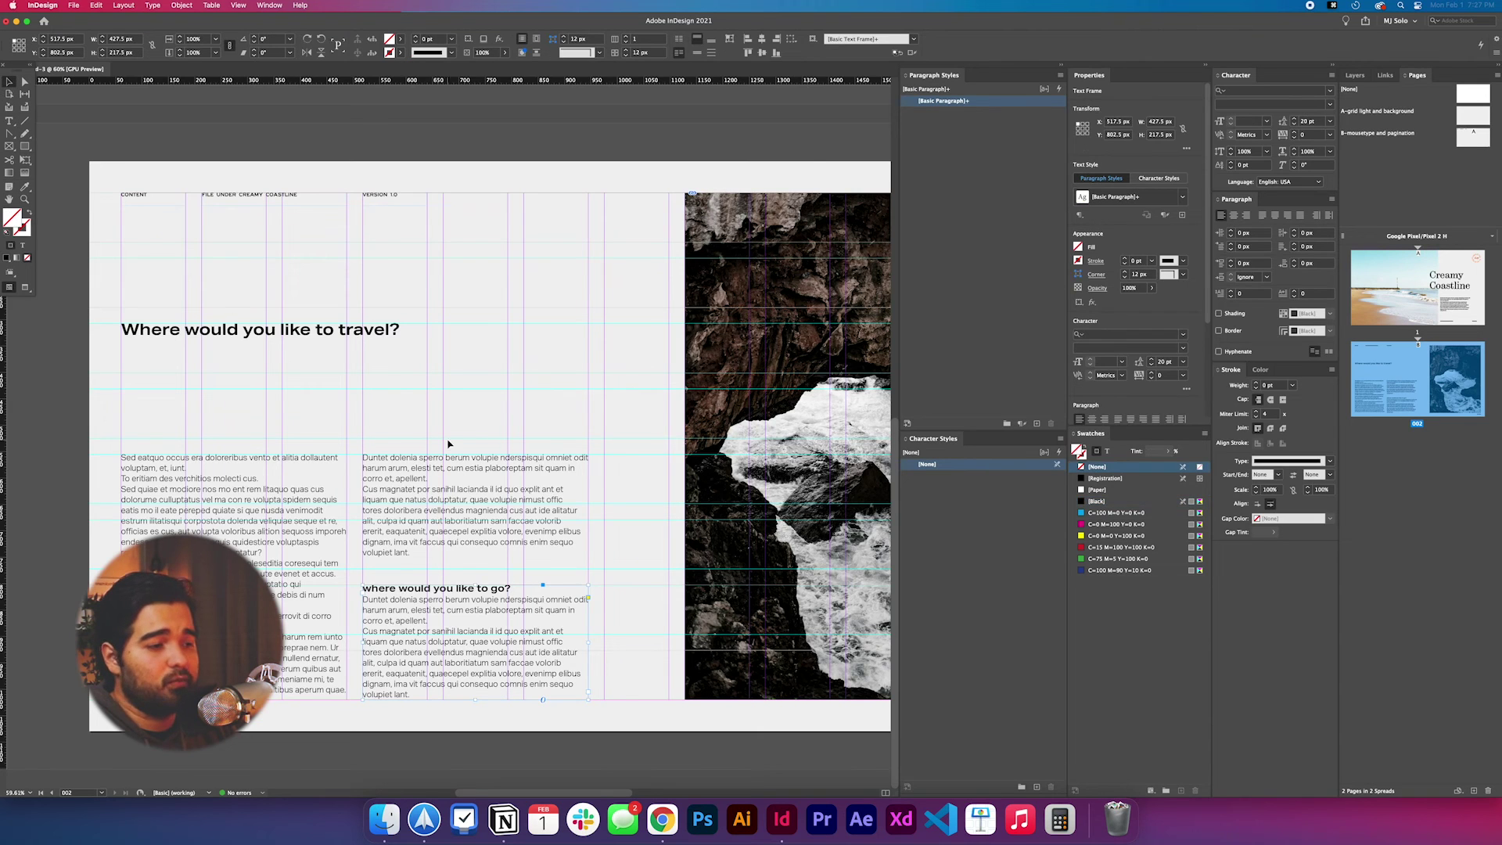
scroll(449, 442, up, 3)
scroll(449, 443, down, 3)
key(shift+w)
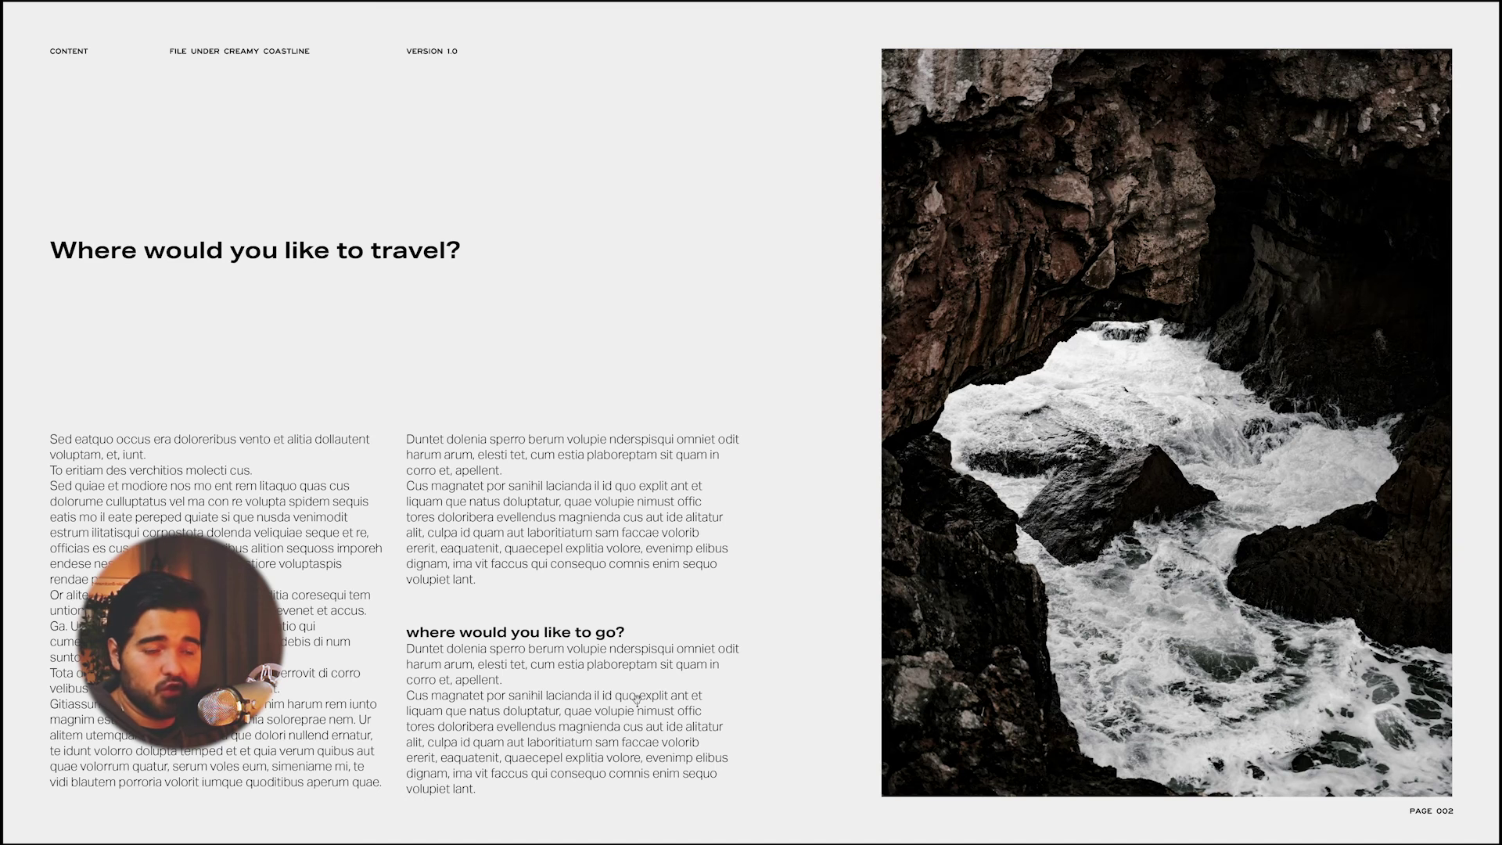
key(Escape)
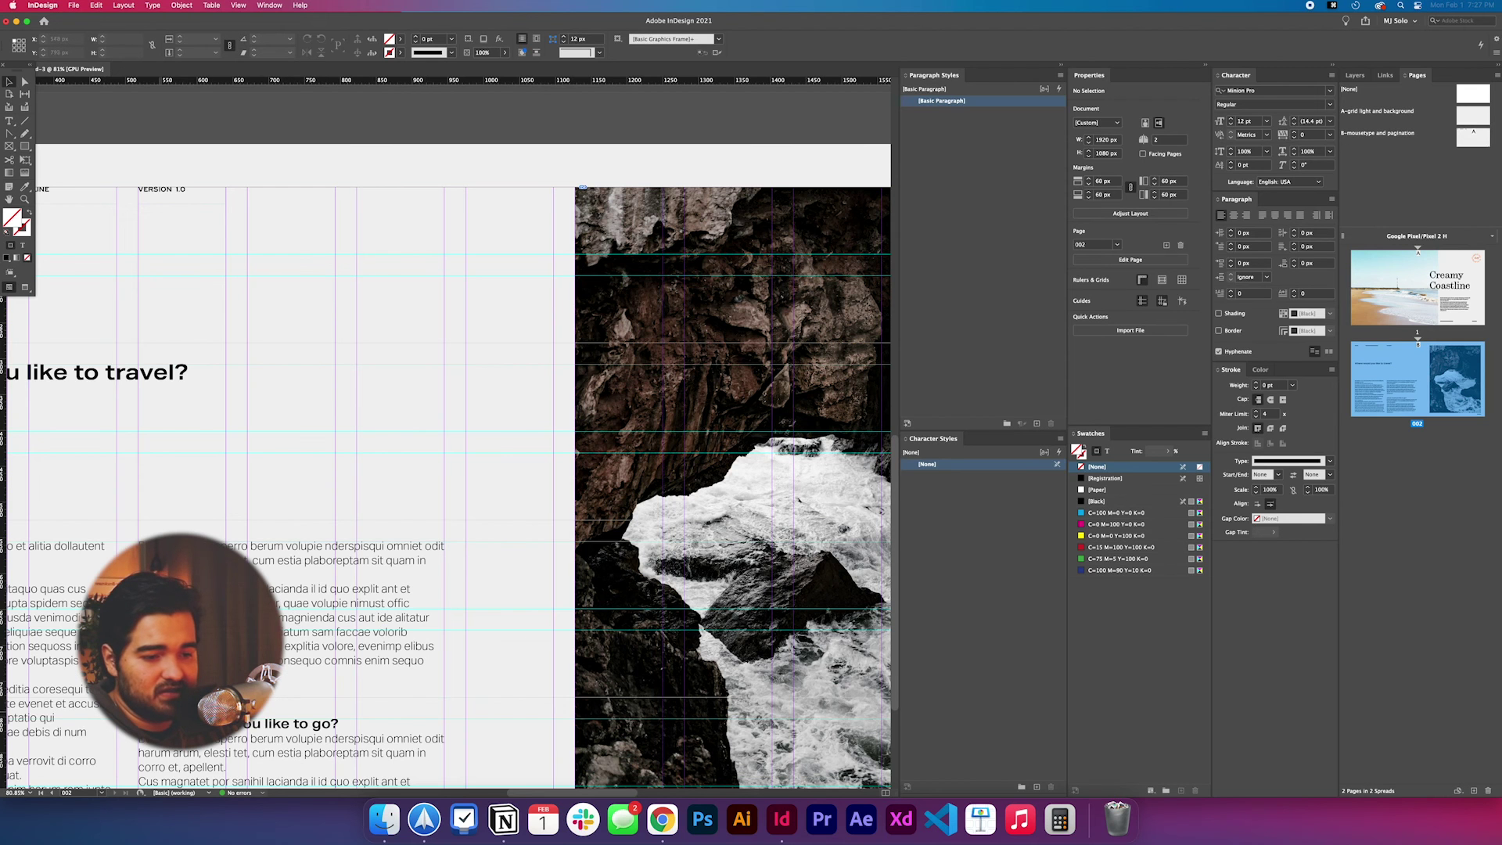
double_click(293, 615)
key(BackSpace)
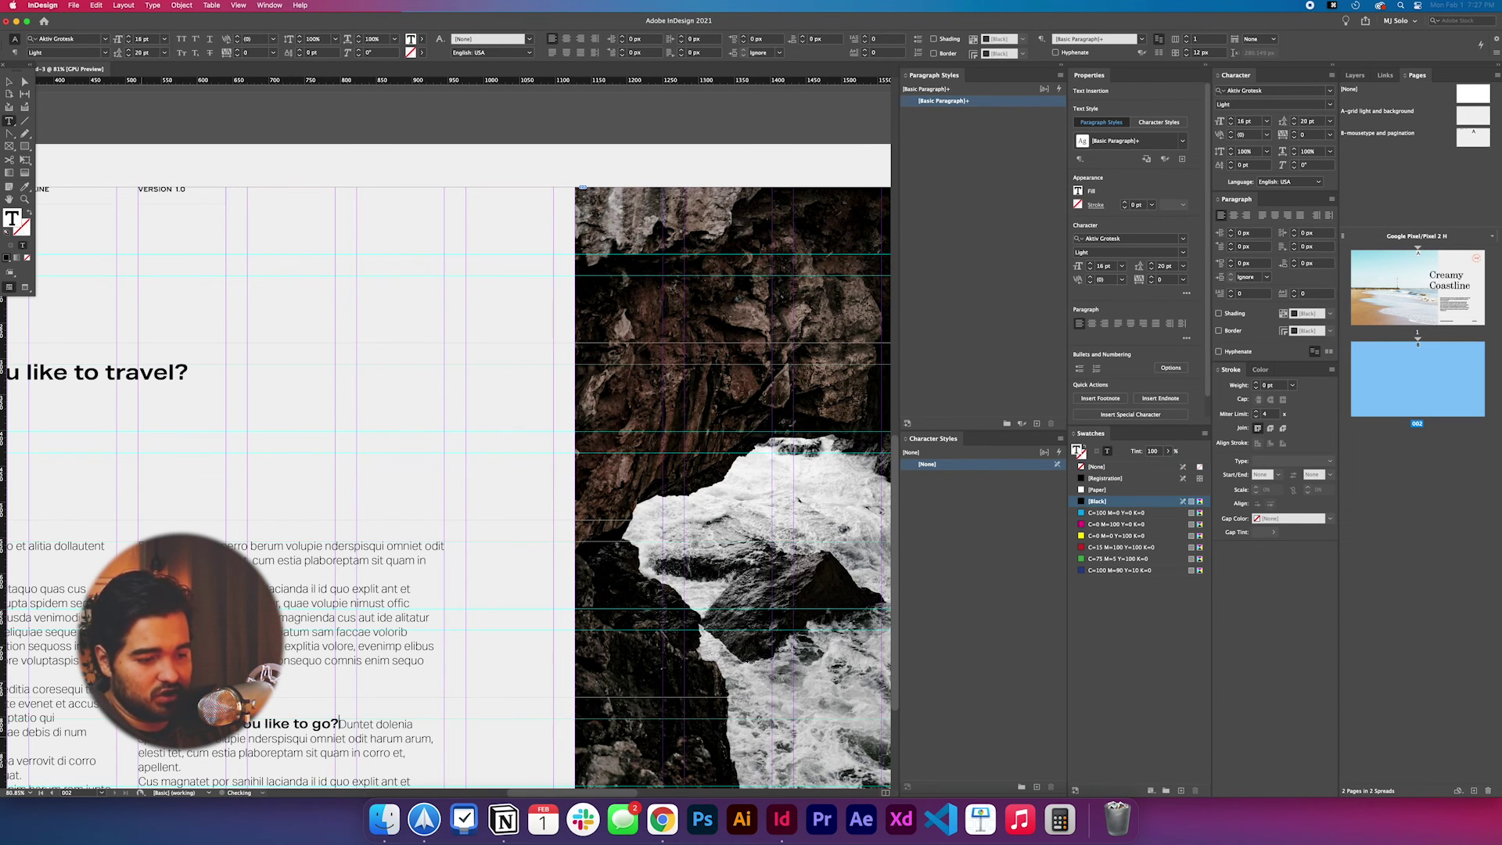
key(Return)
Step: Set a space before of 20 px for the text in the lower frame and preview the page full screen
scroll(193, 756, down, 5)
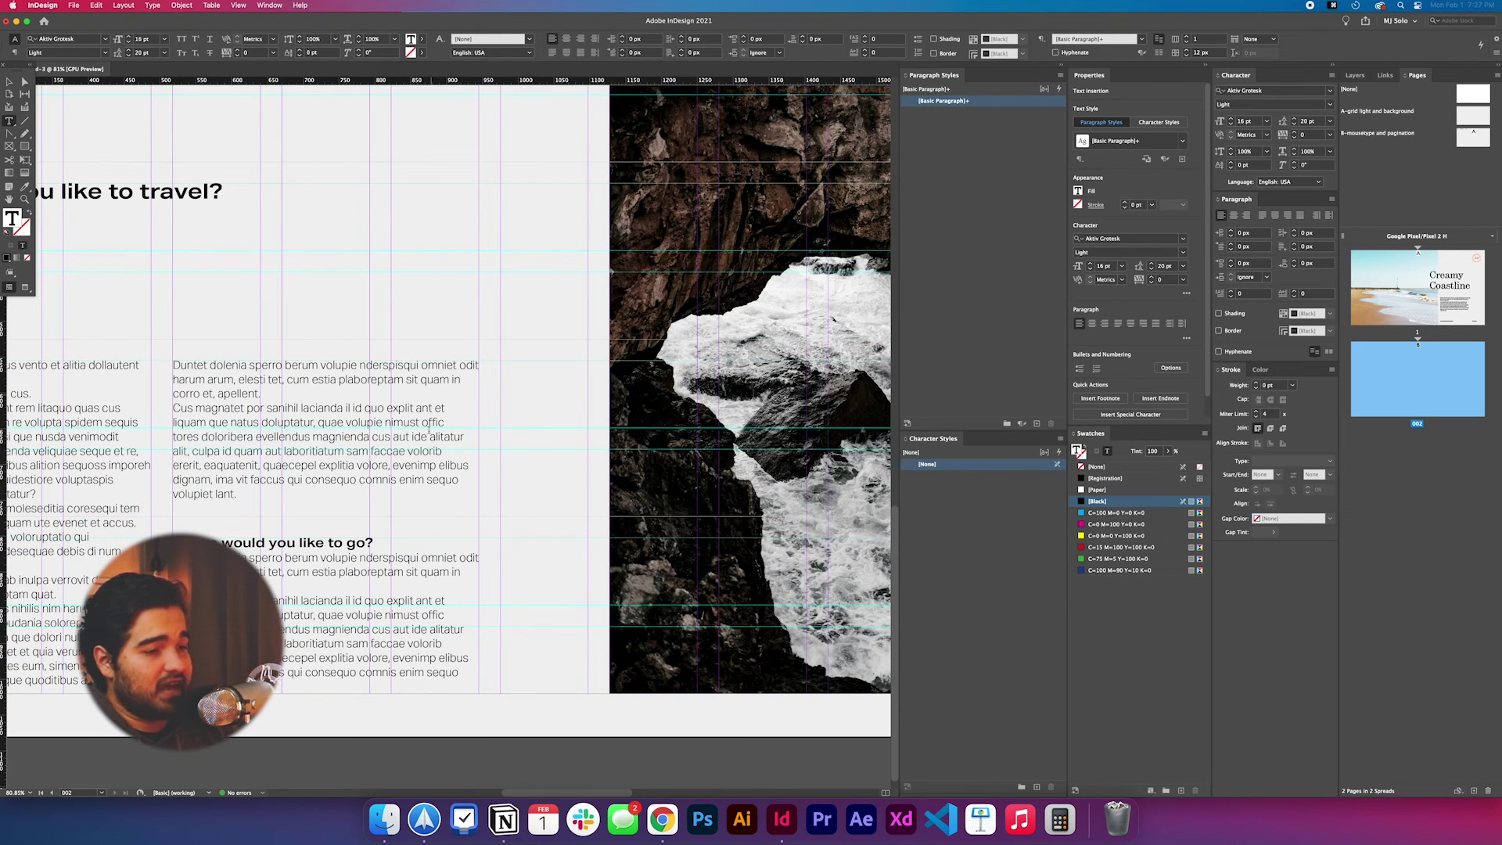
key(super+a)
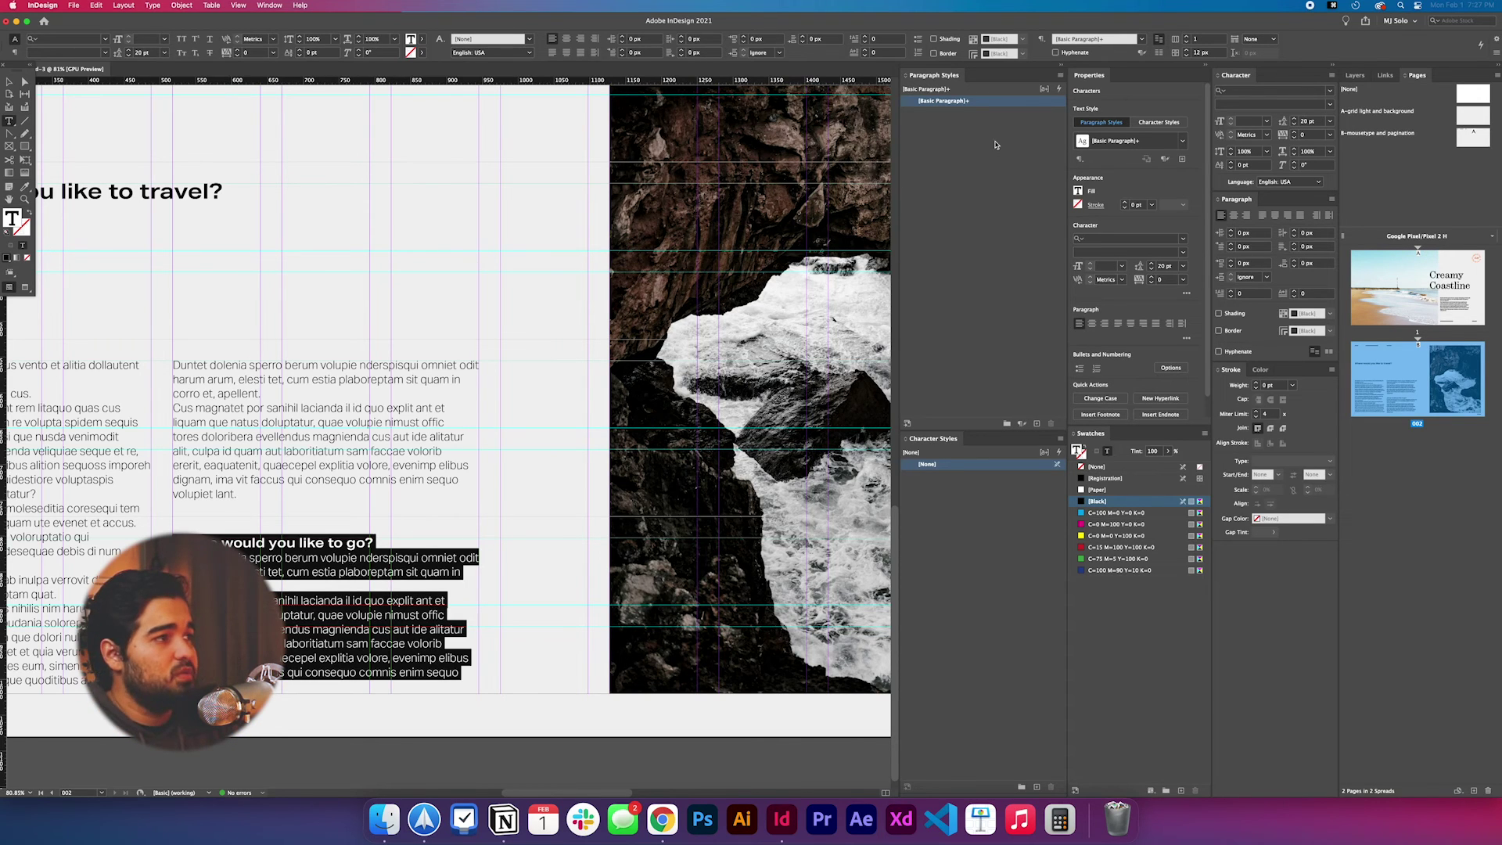
click(15, 53)
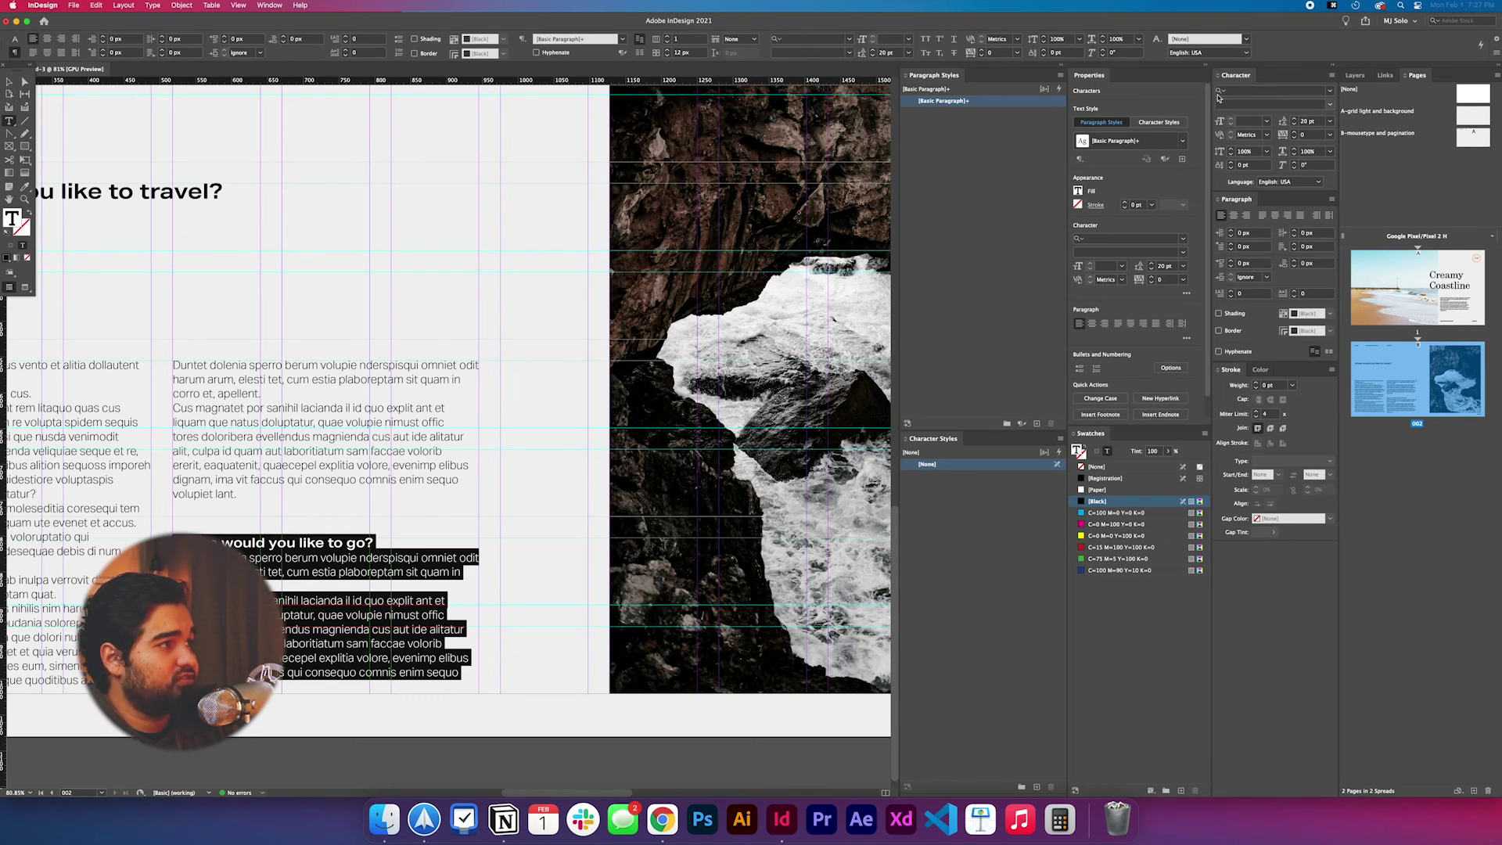
click(15, 39)
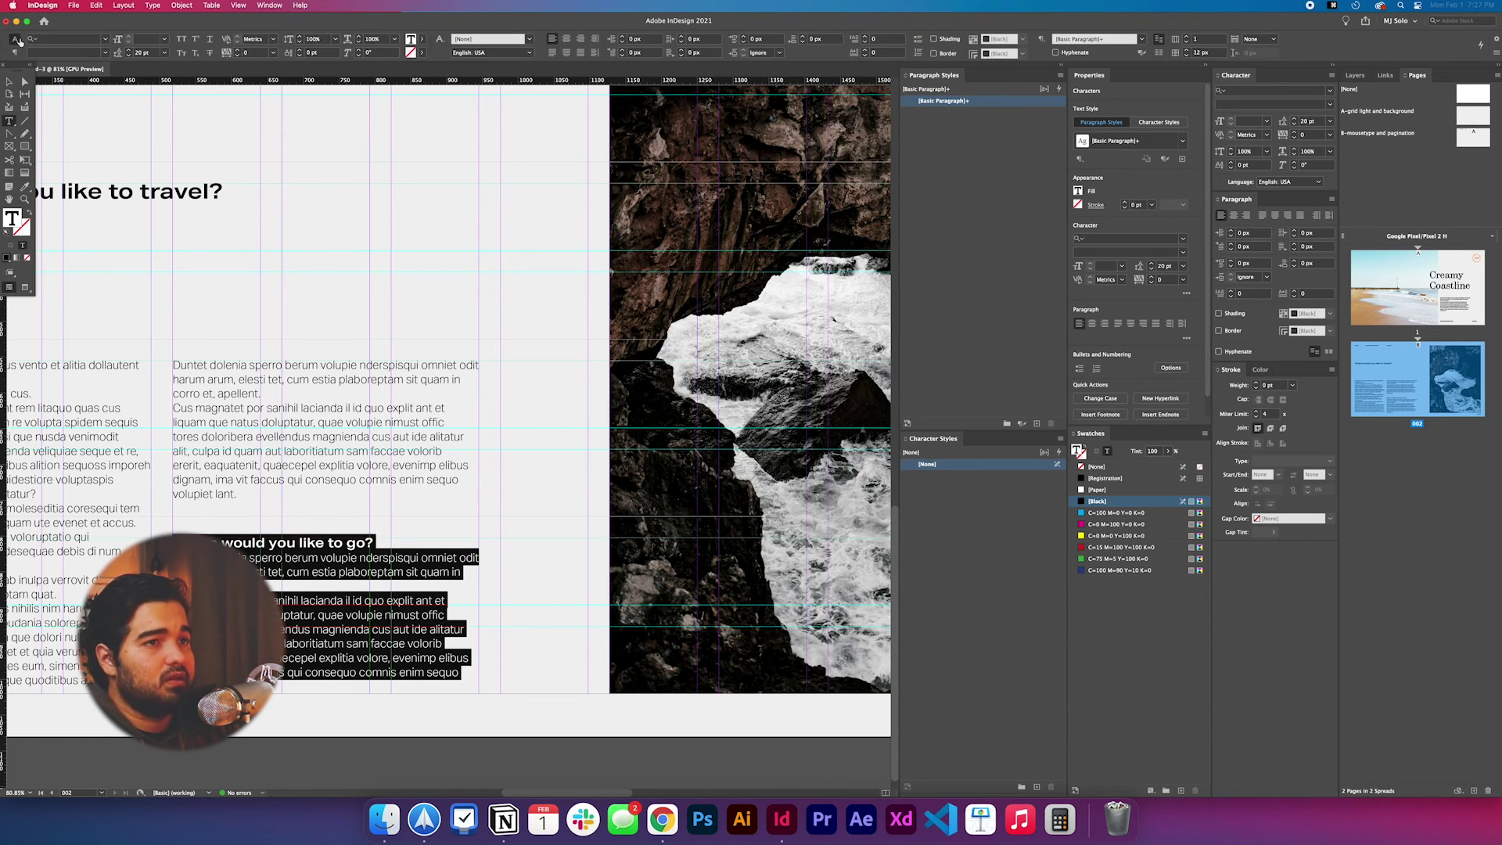
click(768, 39)
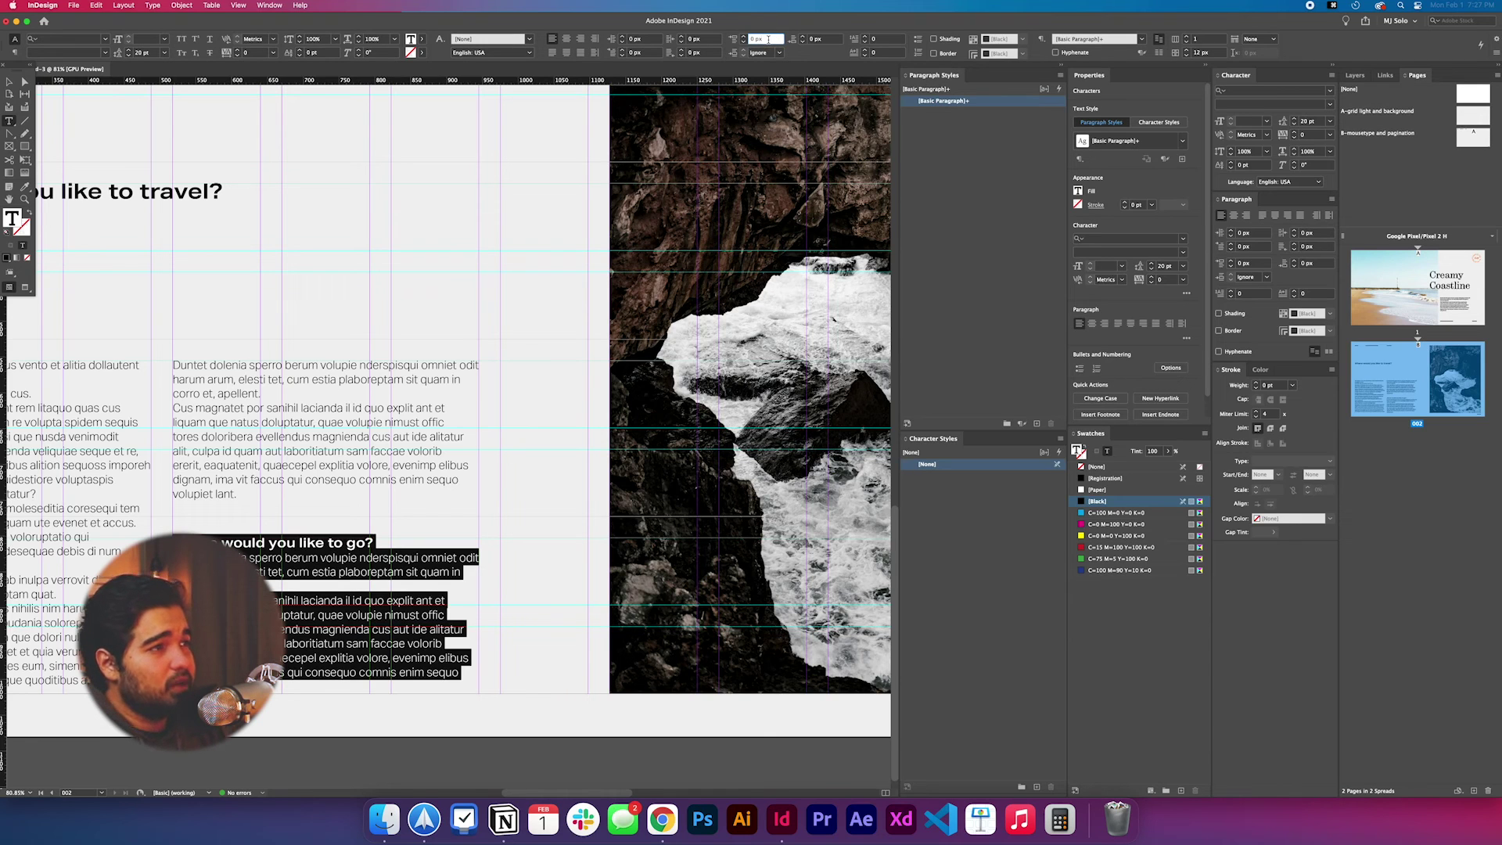
text(20)
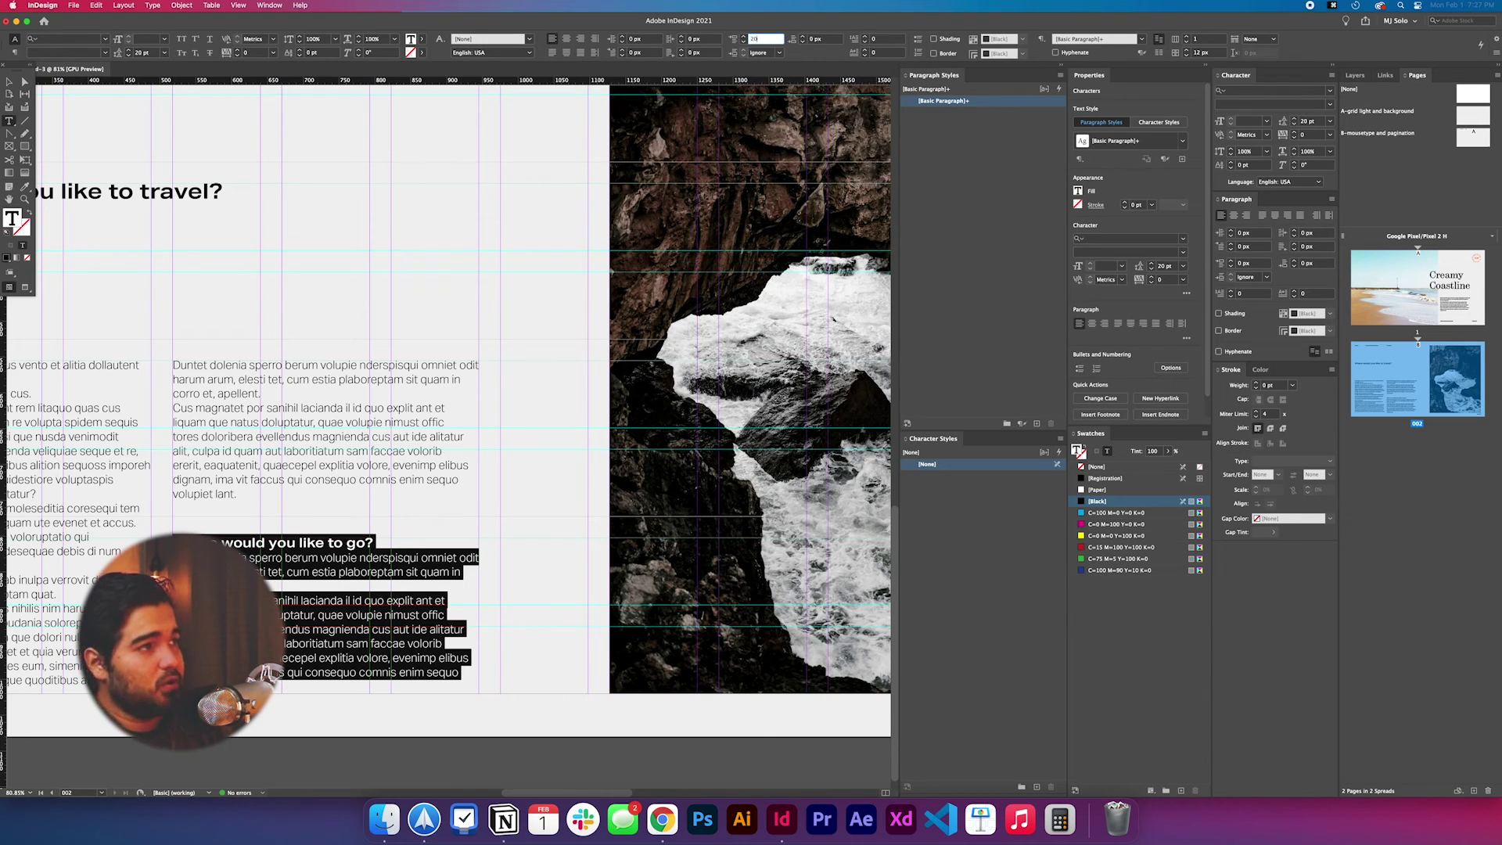
key(Return)
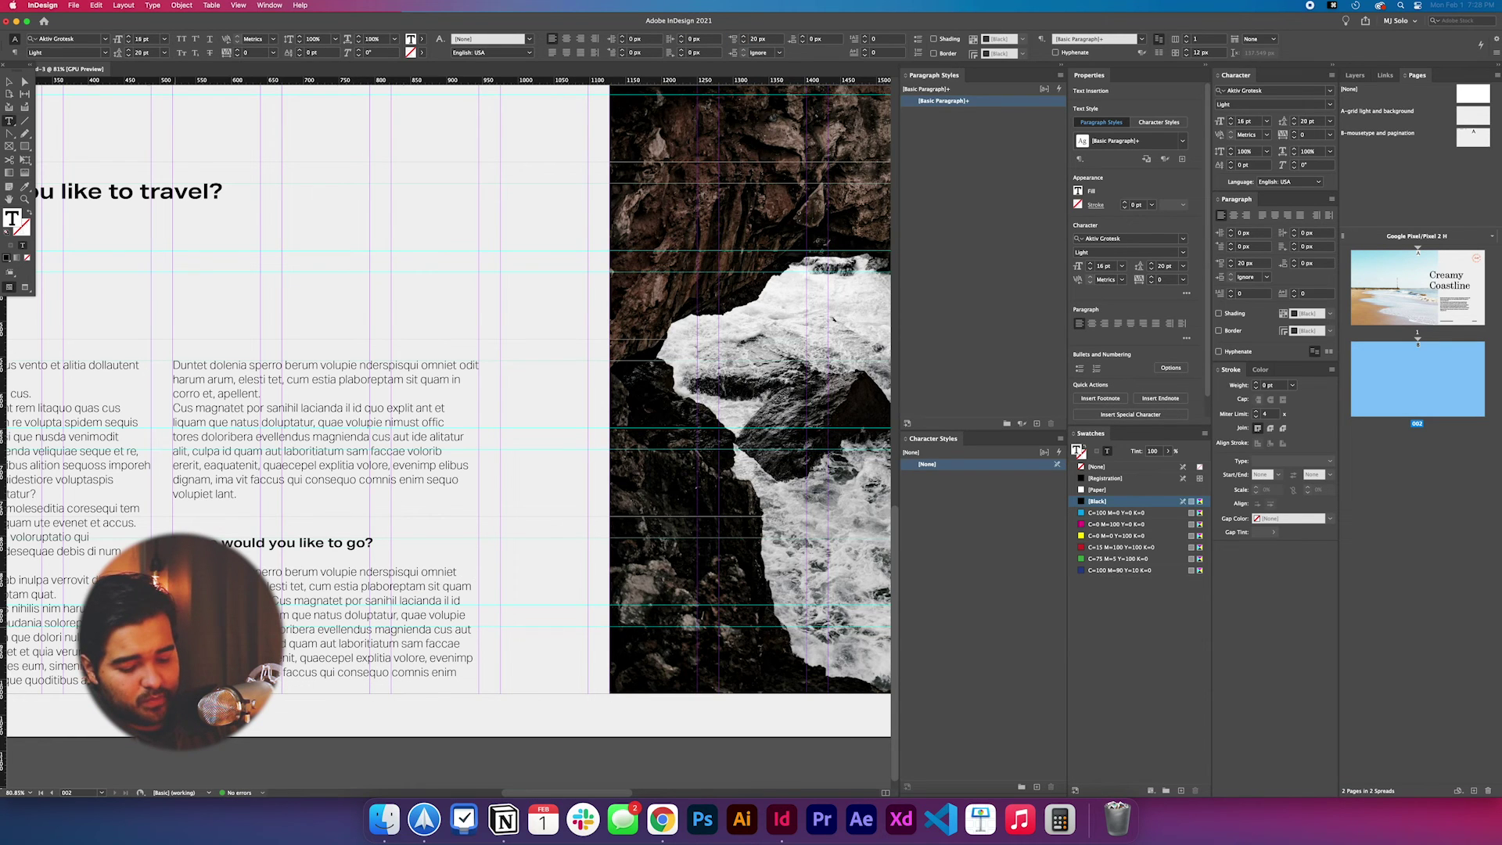
key(Escape)
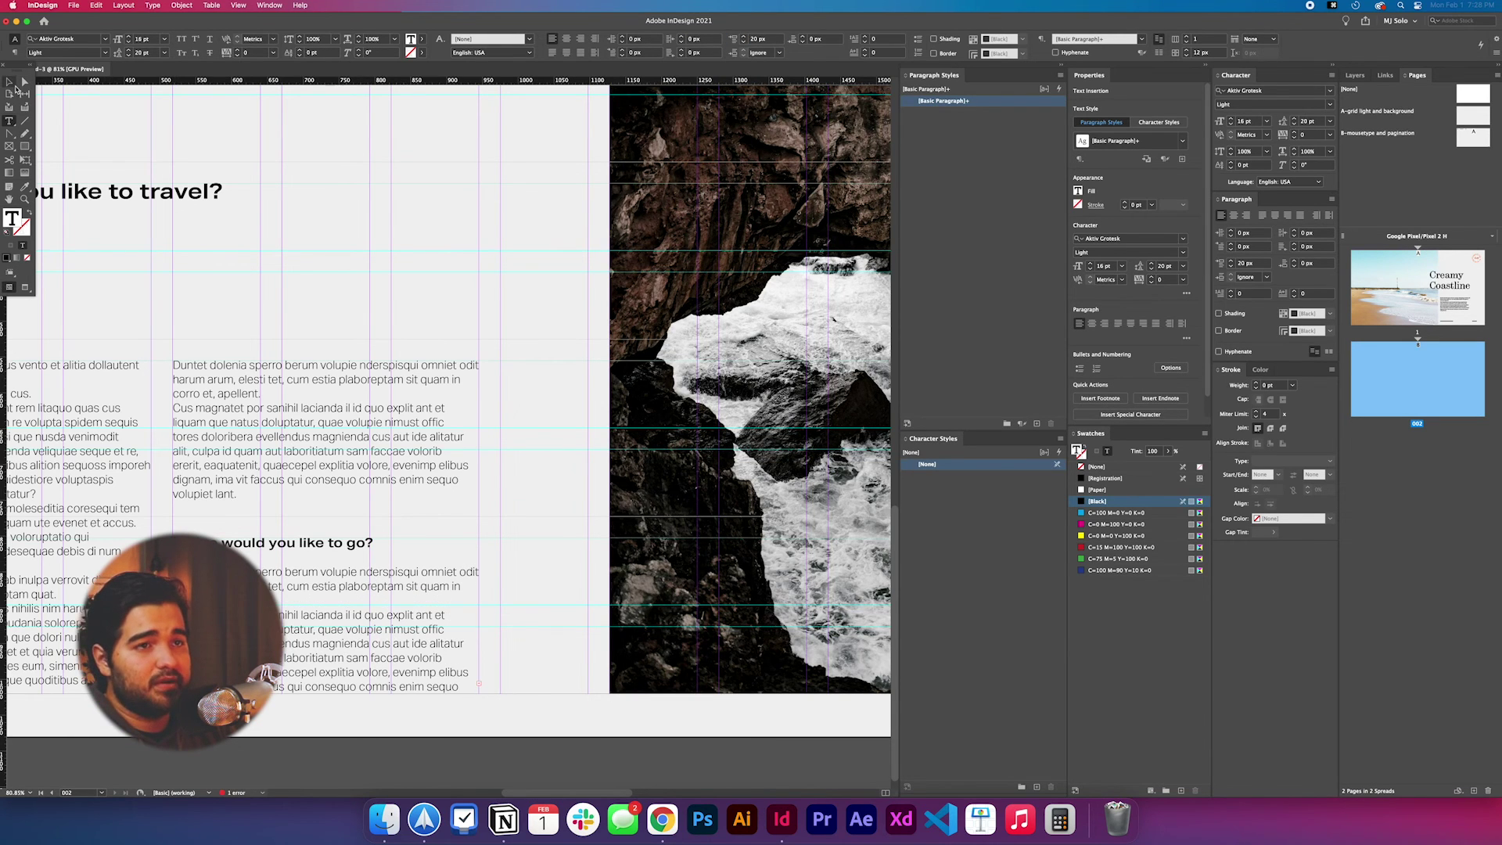
scroll(505, 533, left, 2)
scroll(505, 533, left, 3)
key(shift+w)
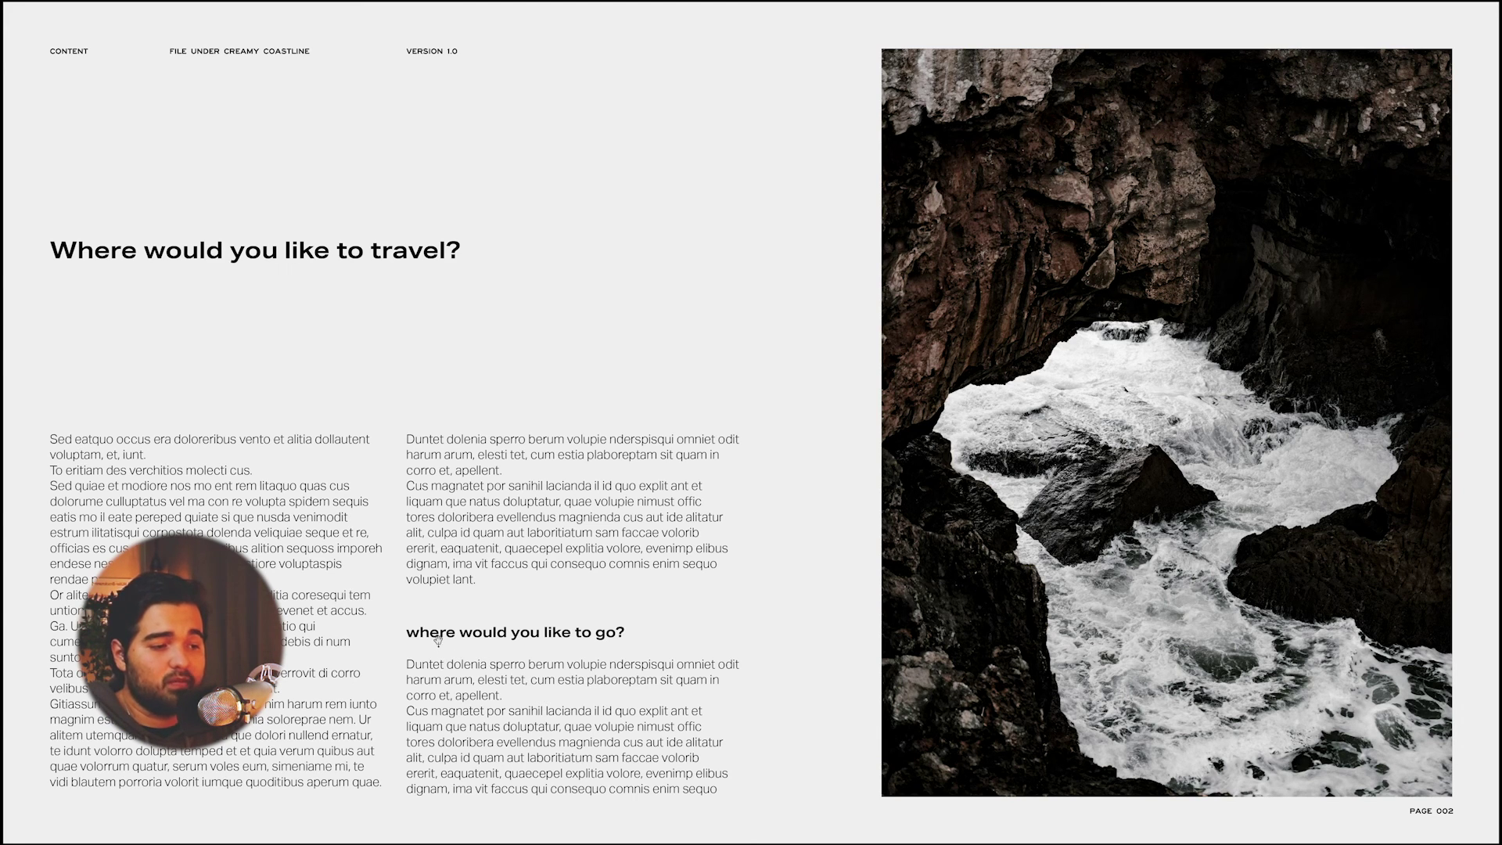
key(Escape)
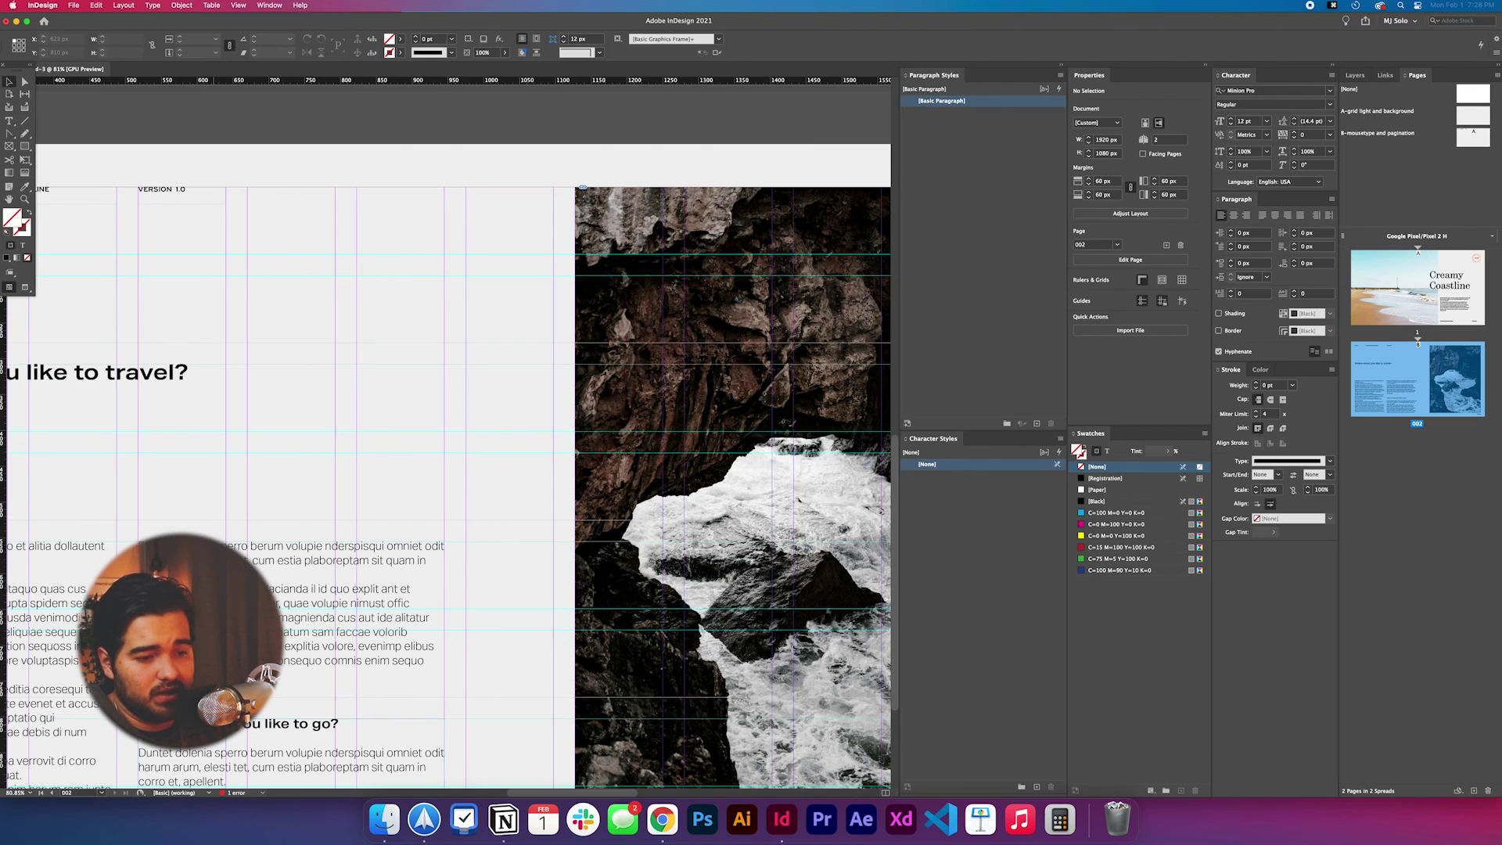
Step: Select the entire "where would you like to go?" subheading in the lower text frame
double_click(213, 724)
drag(348, 725, 152, 725)
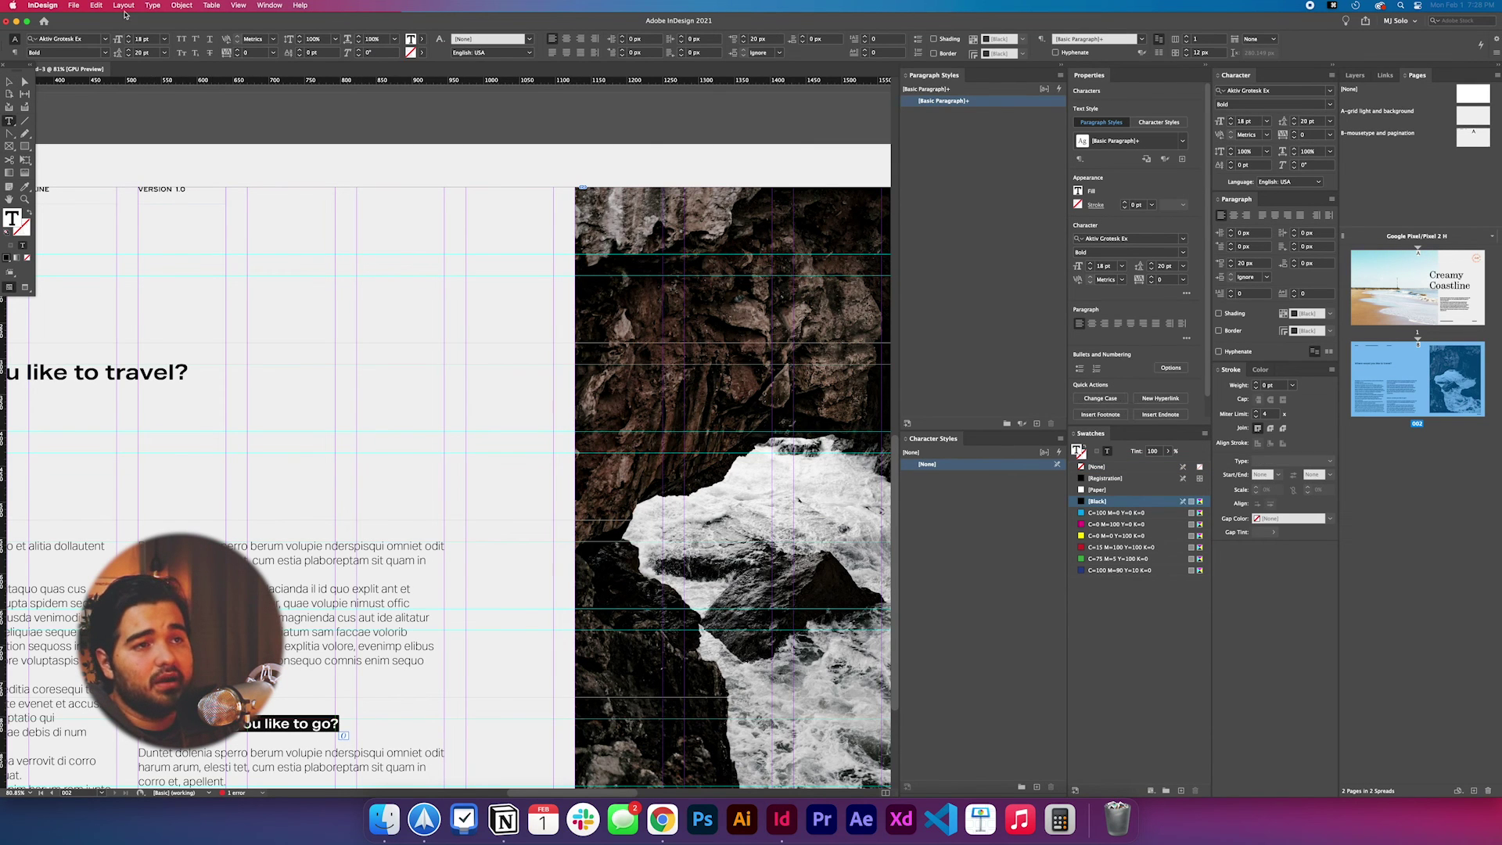
click(152, 5)
mouse_move(195, 184)
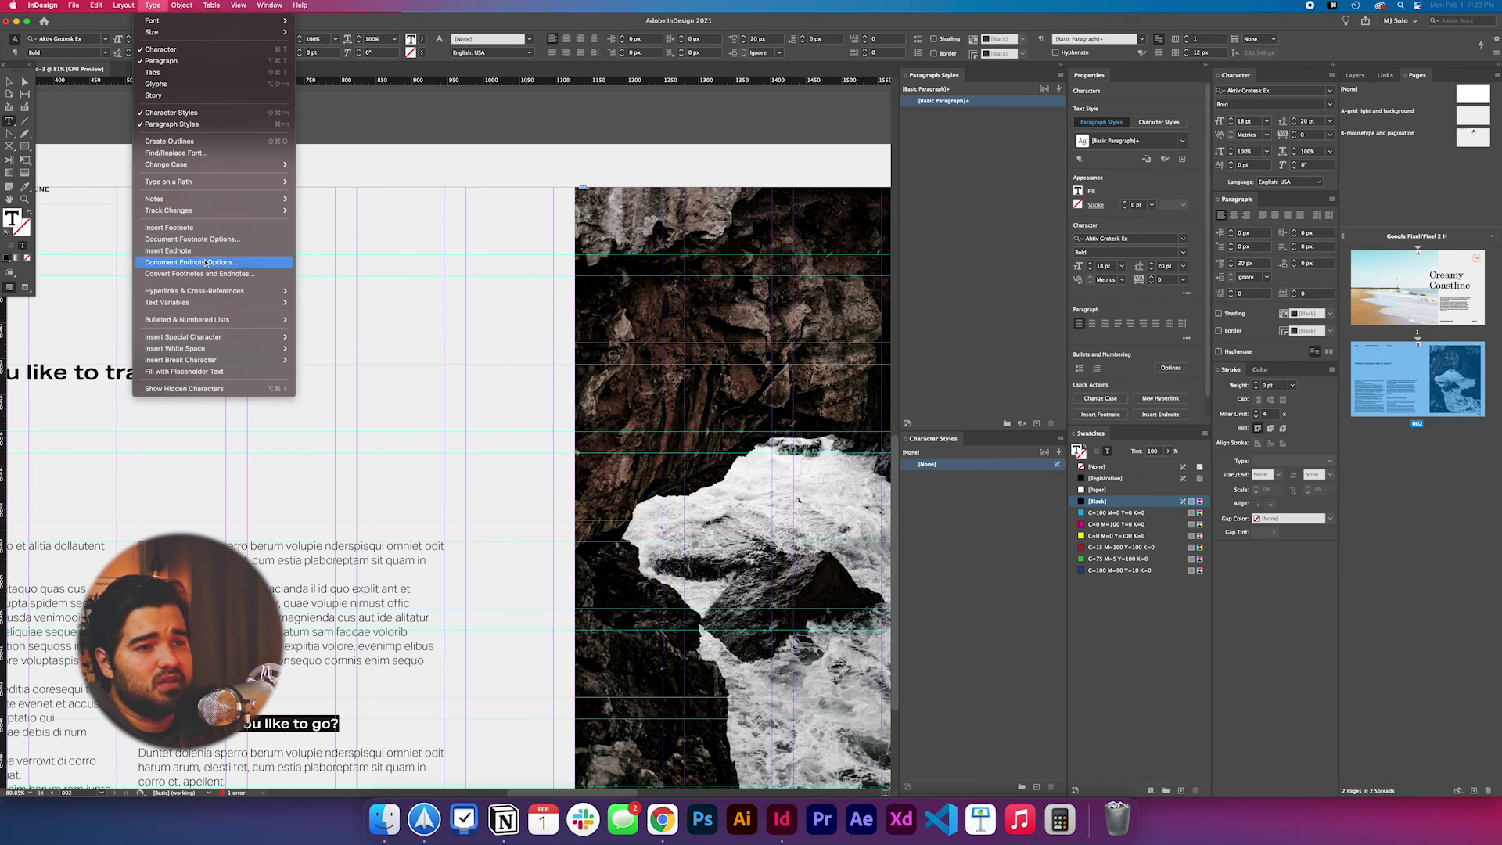
click(321, 187)
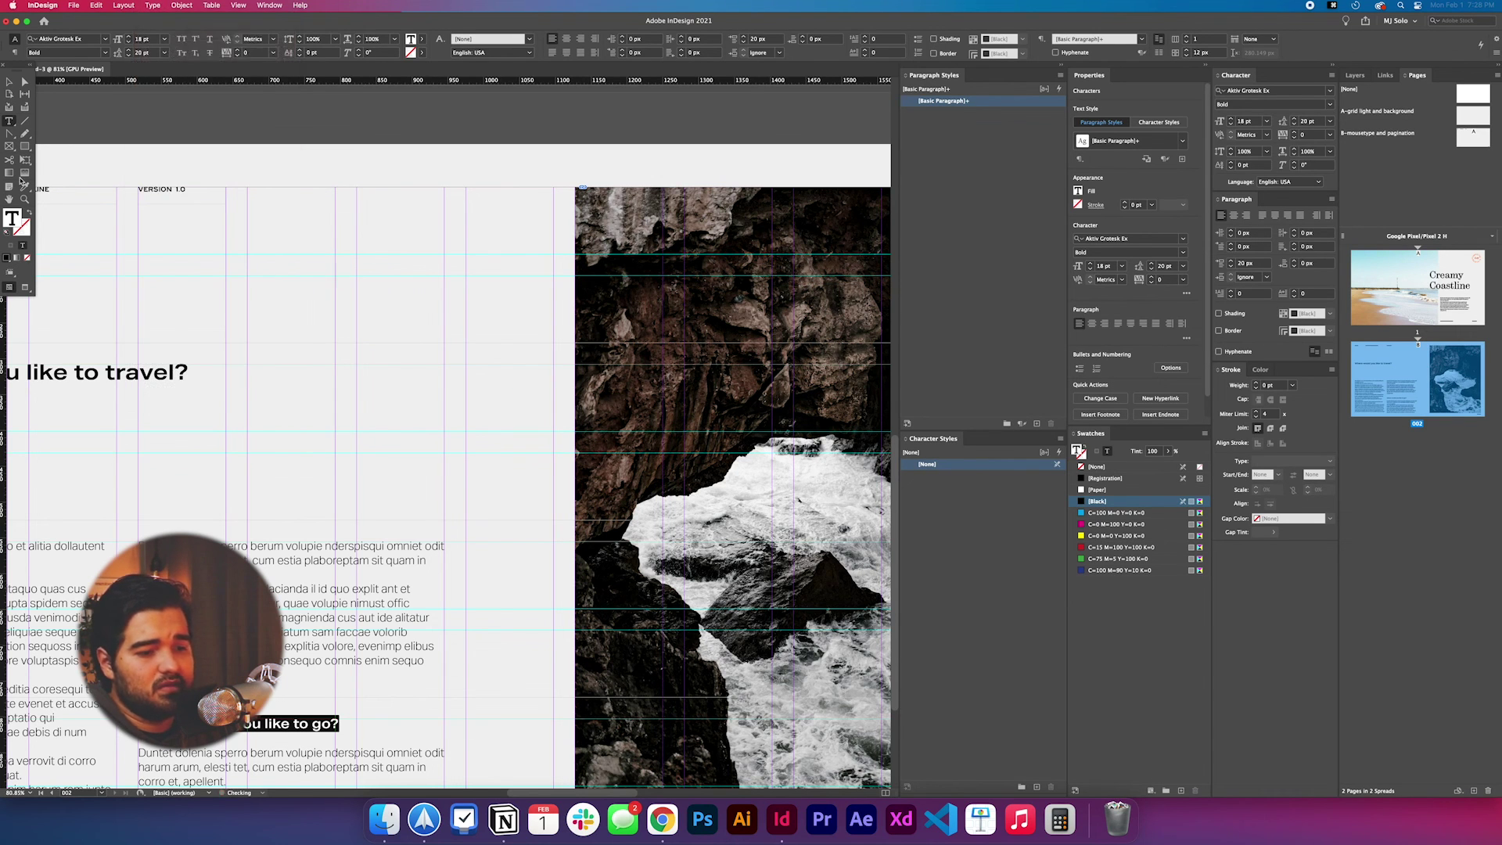